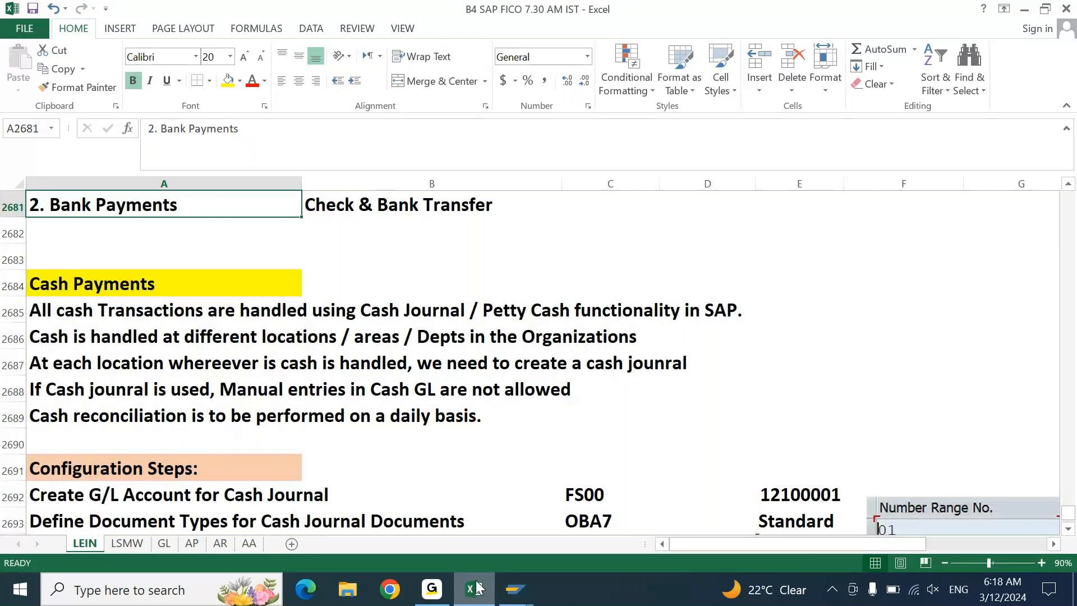
Step: Review the cash payment notes and cash journal configuration steps down to the 3/12/2024 Regular Class # 64 heading
key("Down")
key("Down")
key("Down")
key("Down")
key("Down")
key("Down")
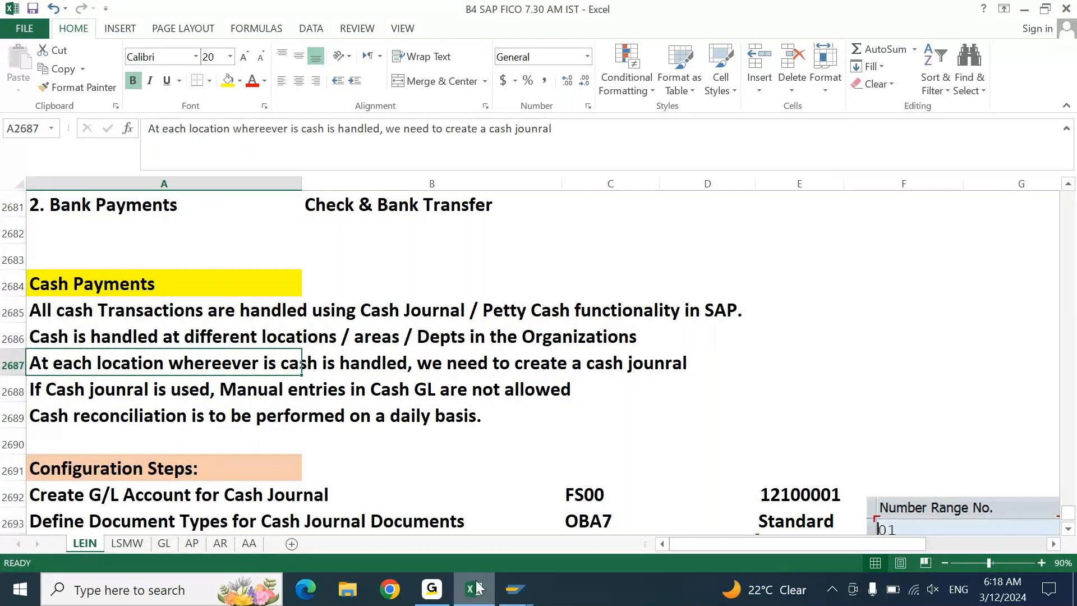
key("Down")
key("Down")
key("Down")
key("Down")
key("Down")
key("Down")
key("Down")
key("Down")
key("Down")
key("Down")
key("Down")
key("Down")
key("Down")
key("Down")
key("Down")
key("Down")
key("Down")
key("Down")
key("Down")
key("Down")
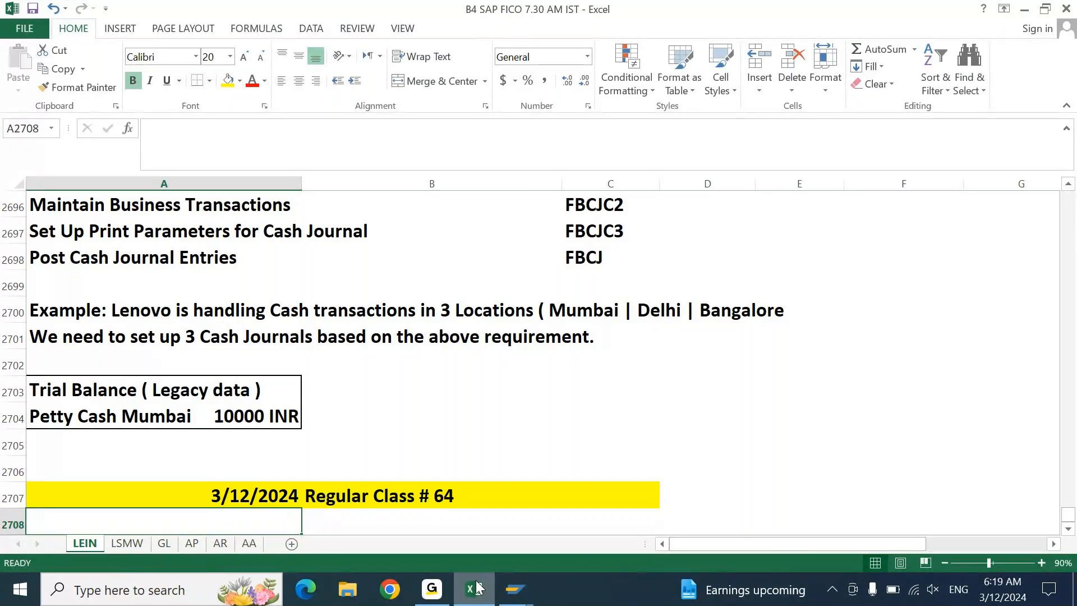
key("ctrl+Down")
key("ctrl+Up")
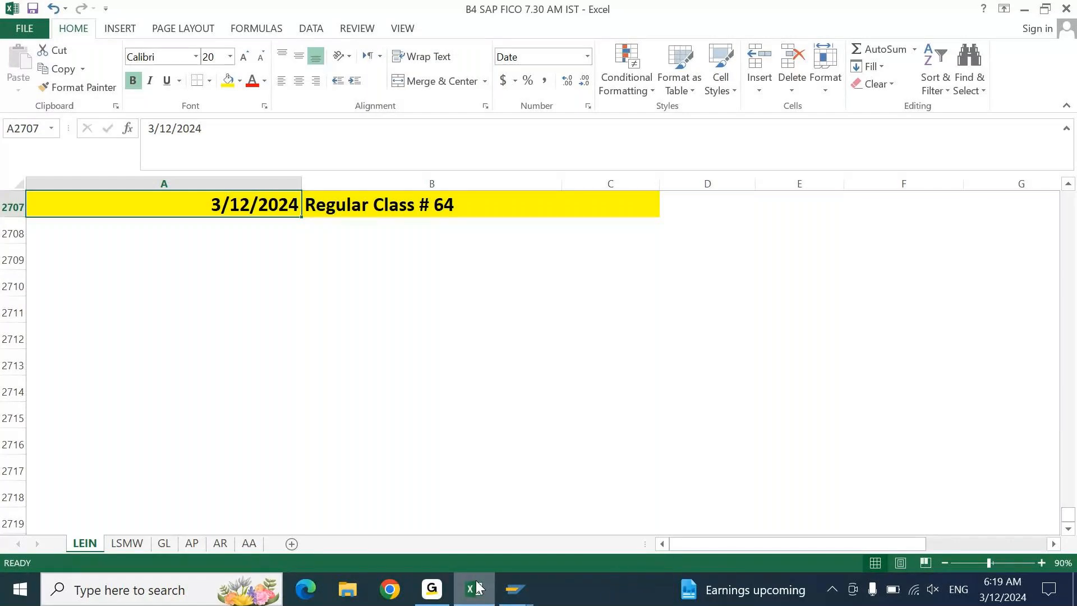
Step: Switch to the SAP Easy Access session and start the cash journal transaction FBCJ
mouse_move(514, 589)
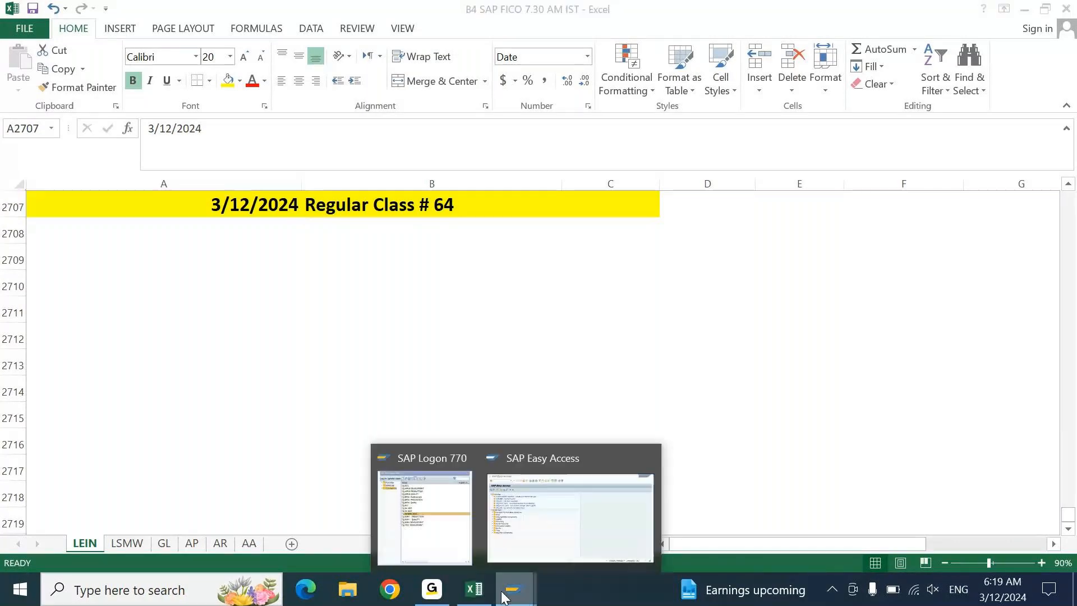
left_click(535, 557)
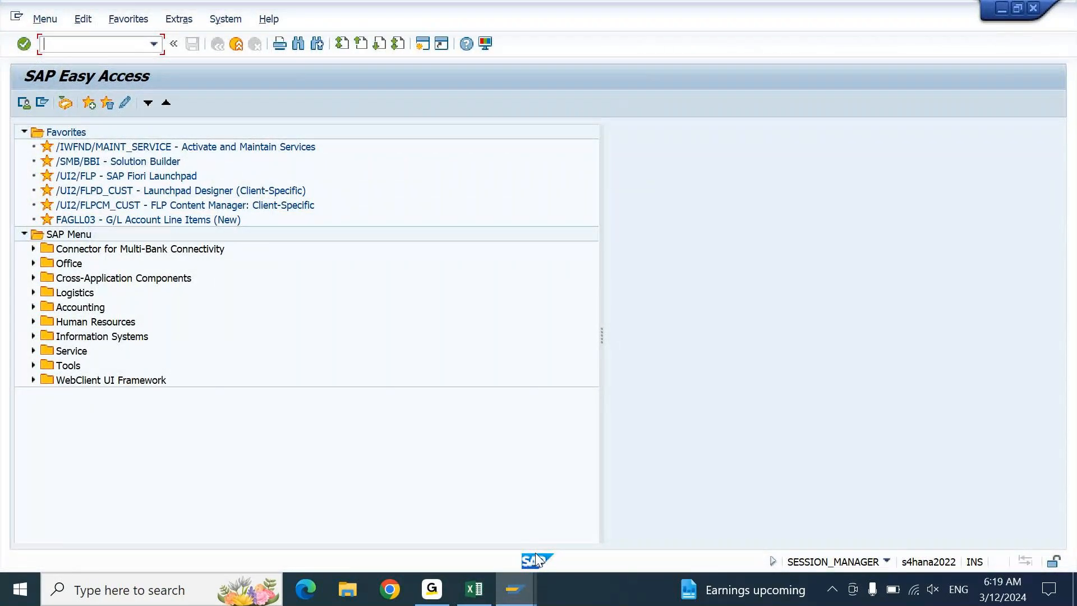
type("fbcj")
key("Return")
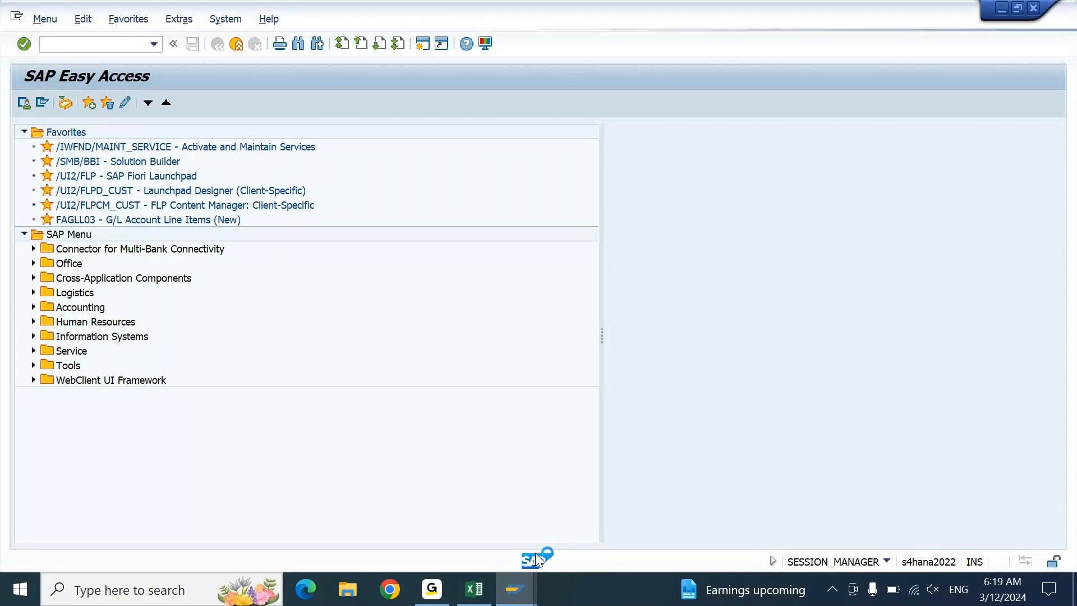
Step: Bring up SAP Logon 770 and open another connection to the A4H system
left_click(524, 604)
left_click(599, 531)
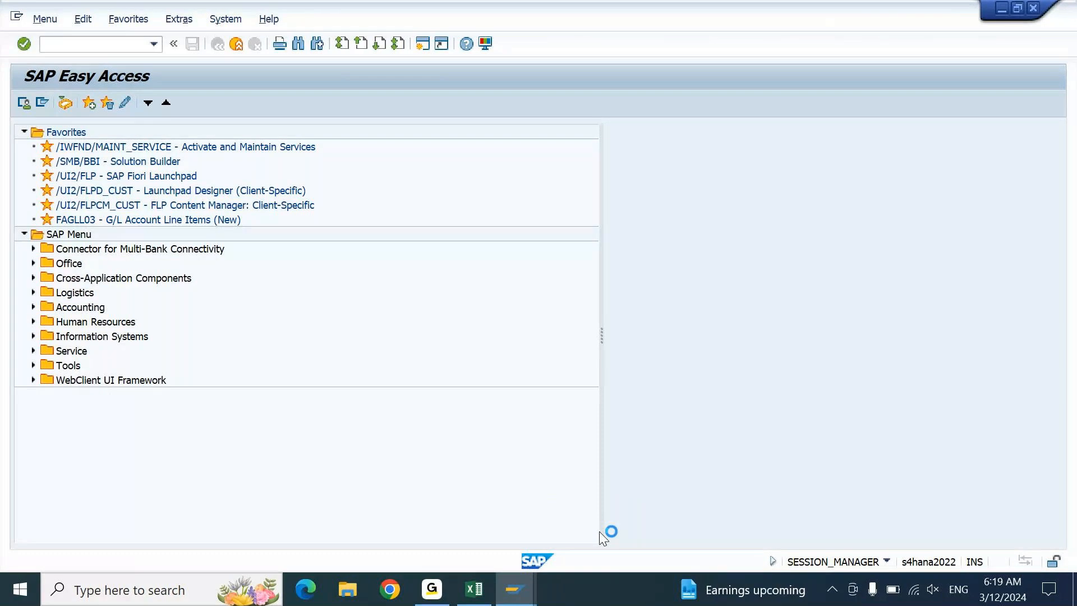
mouse_move(515, 589)
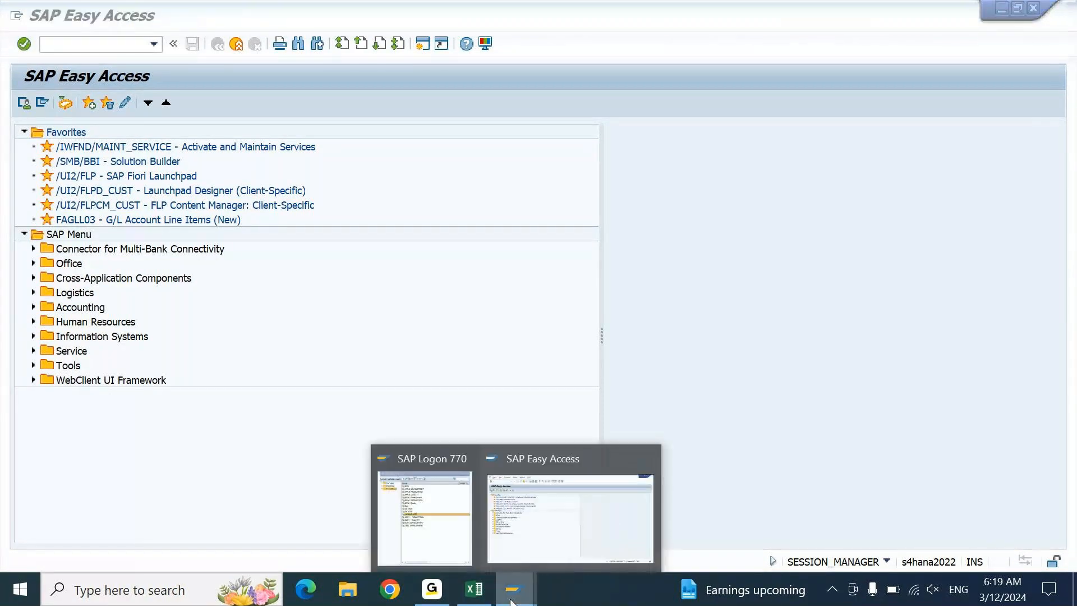
left_click(432, 524)
double_click(632, 248)
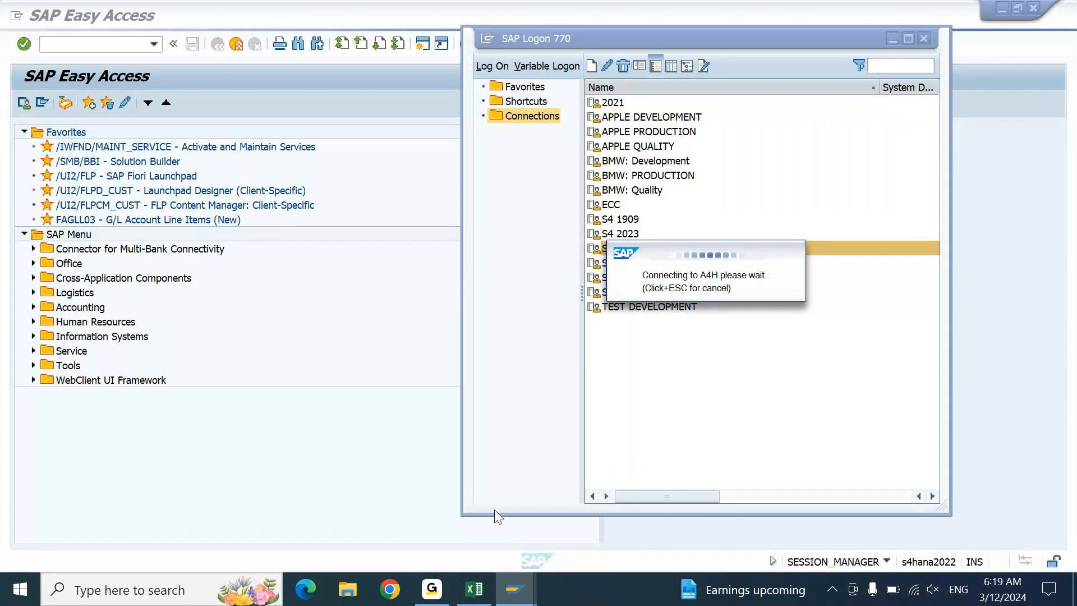
Step: Switch to Excel and enter "Opening Balance upload for Cash / Petty Cash / Cash Journal" in cell A2708
left_click(475, 589)
key("Down")
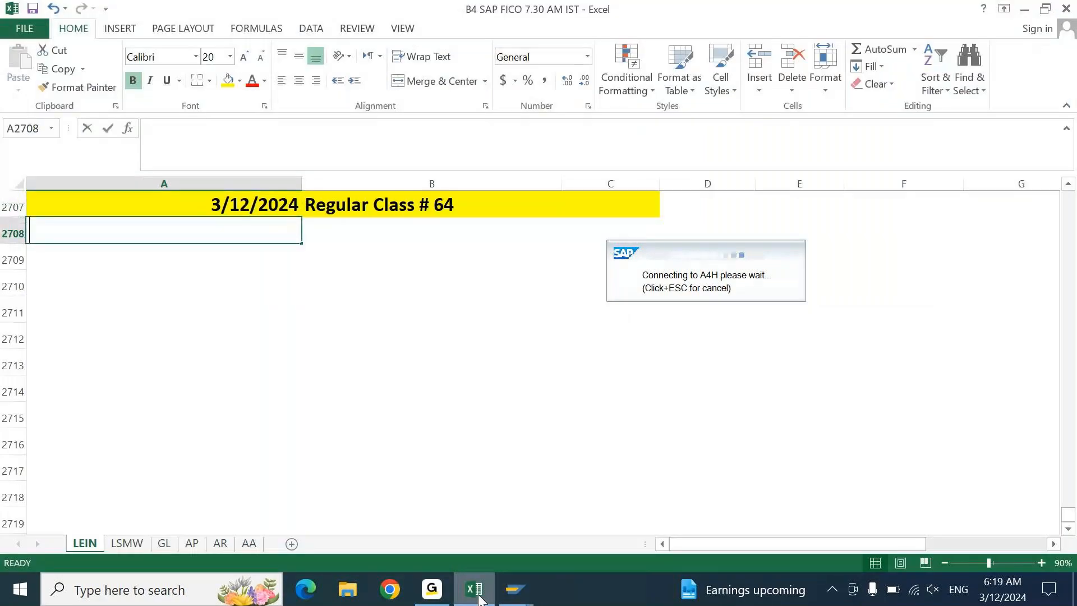
type("OPening Balance upla")
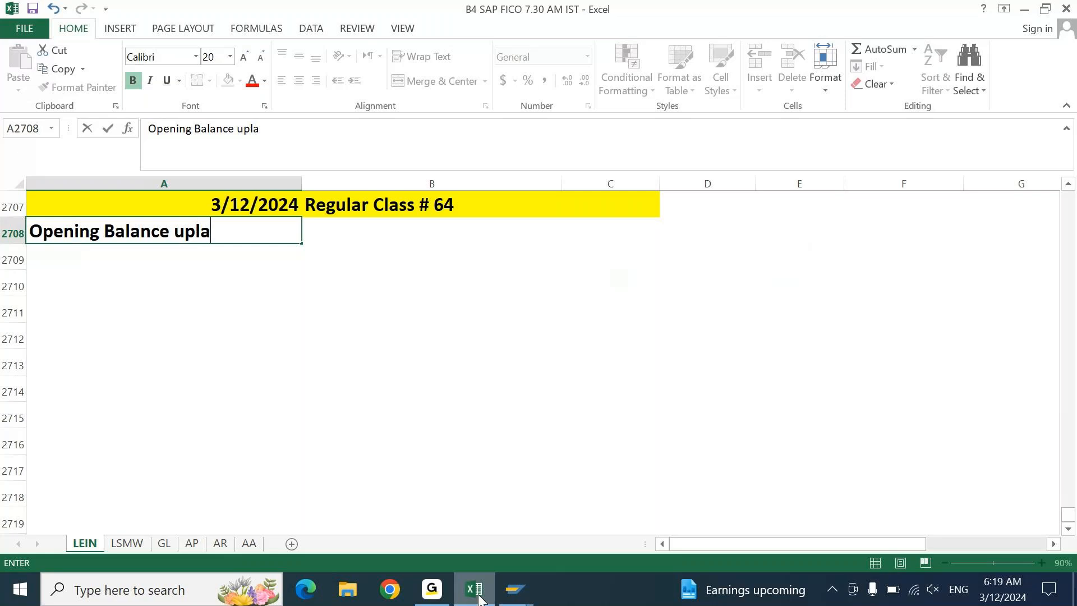
key("BackSpace")
type("oa")
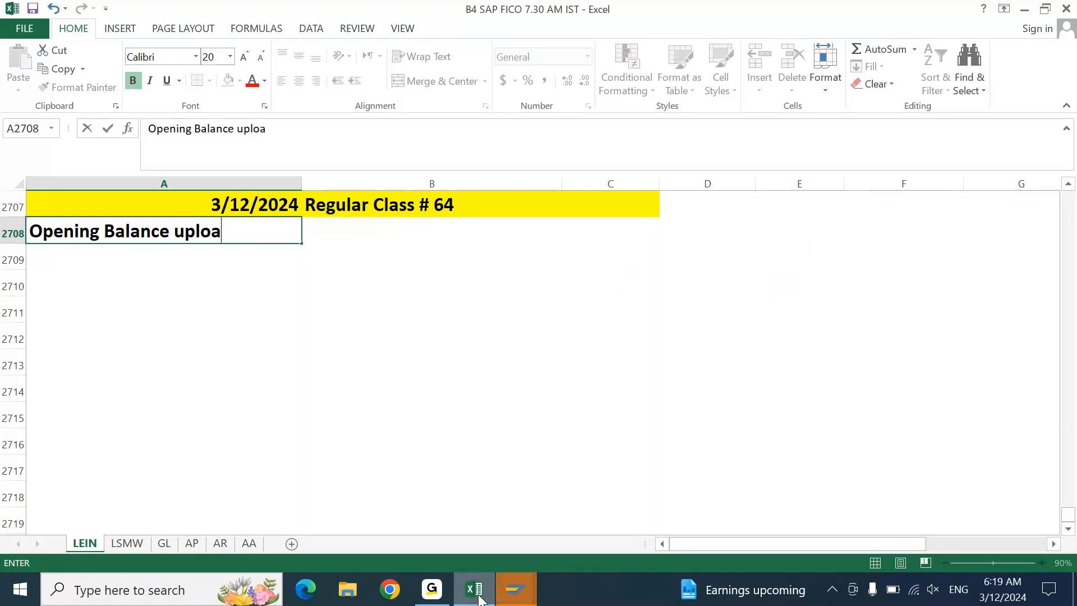
type("d for Ca")
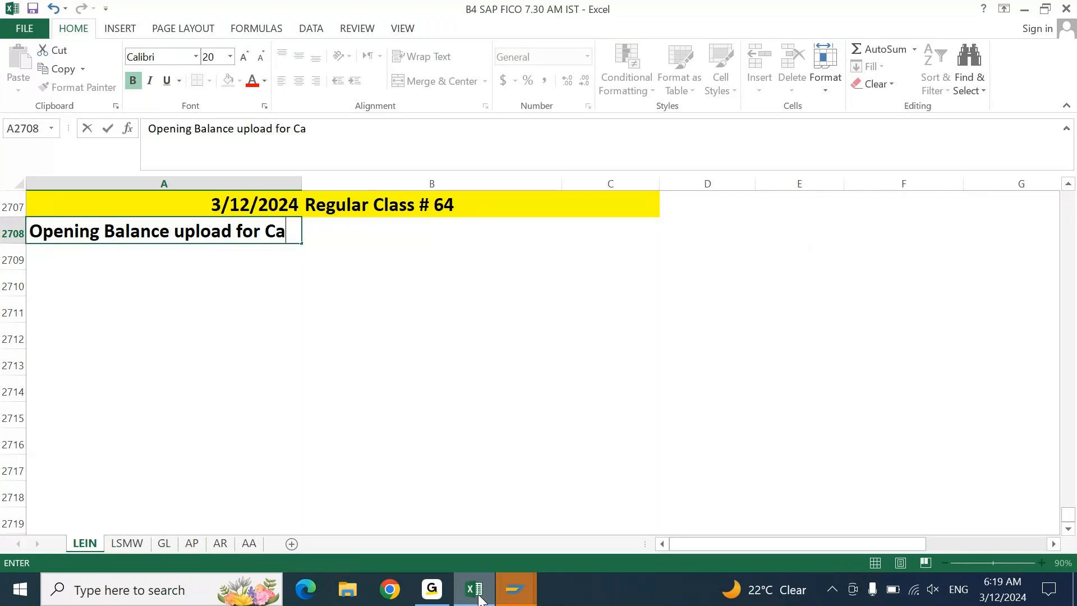
type("sh / Per")
key("BackSpace")
type("tty ")
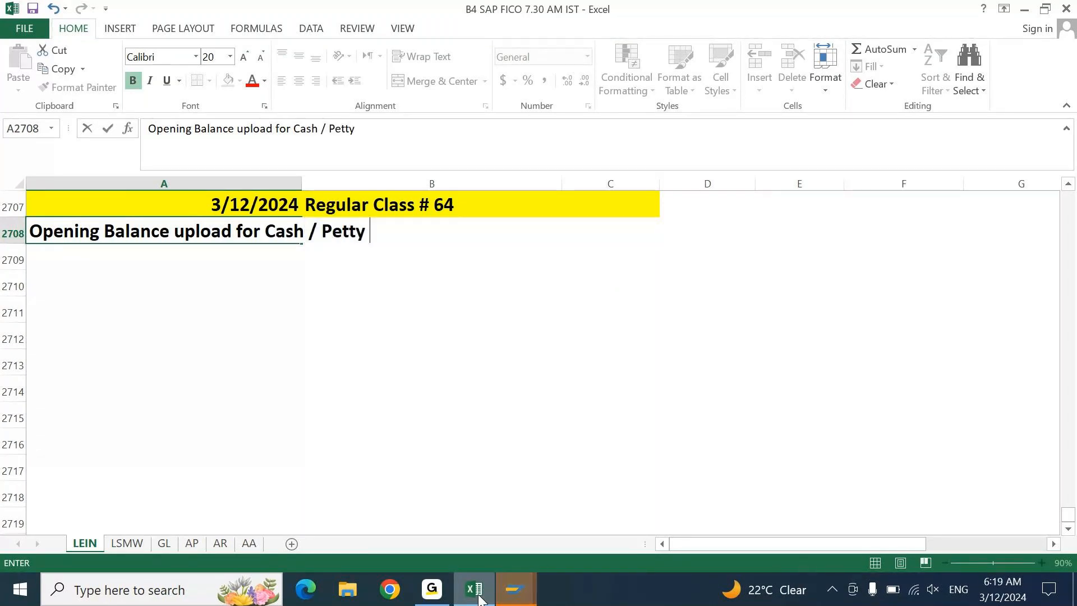
type("Cash /Ca")
key("BackSpace")
key("BackSpace")
type("Cash / Cash")
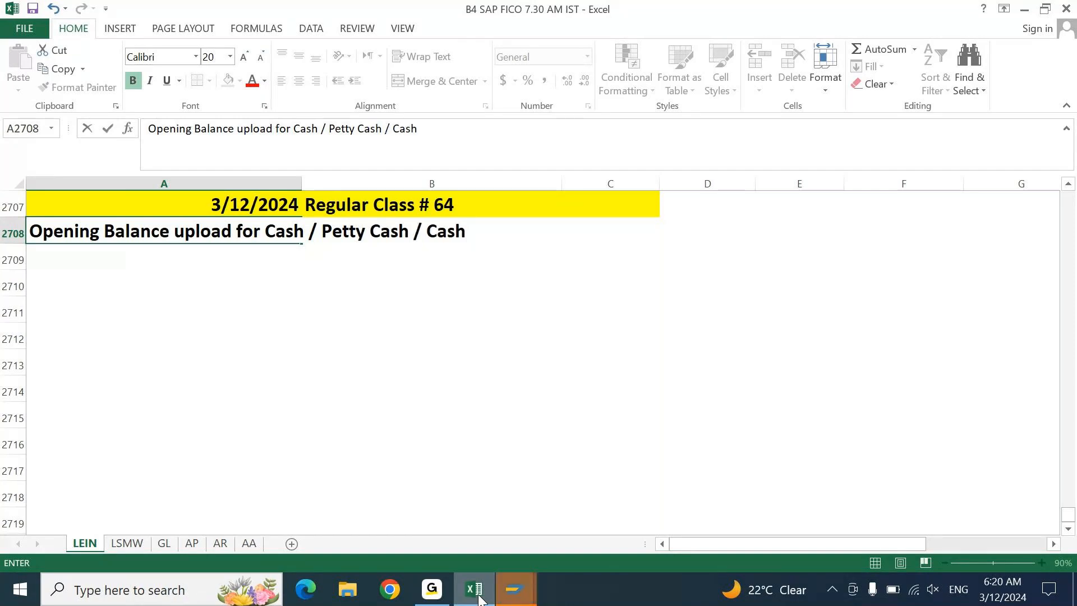
type("Journa")
key("Return")
key("Up")
key("F2")
type("l")
key("Return")
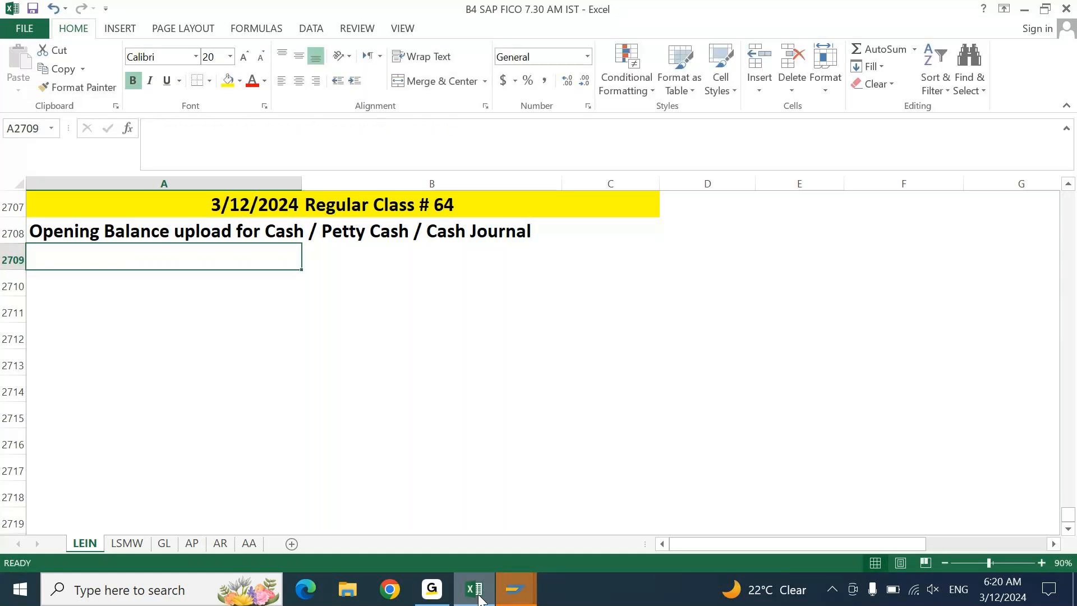
Step: Switch to the SAP Cash Journal window, set its display period to today, and highlight the closing balance
mouse_move(515, 589)
left_click(732, 457)
left_click(583, 504)
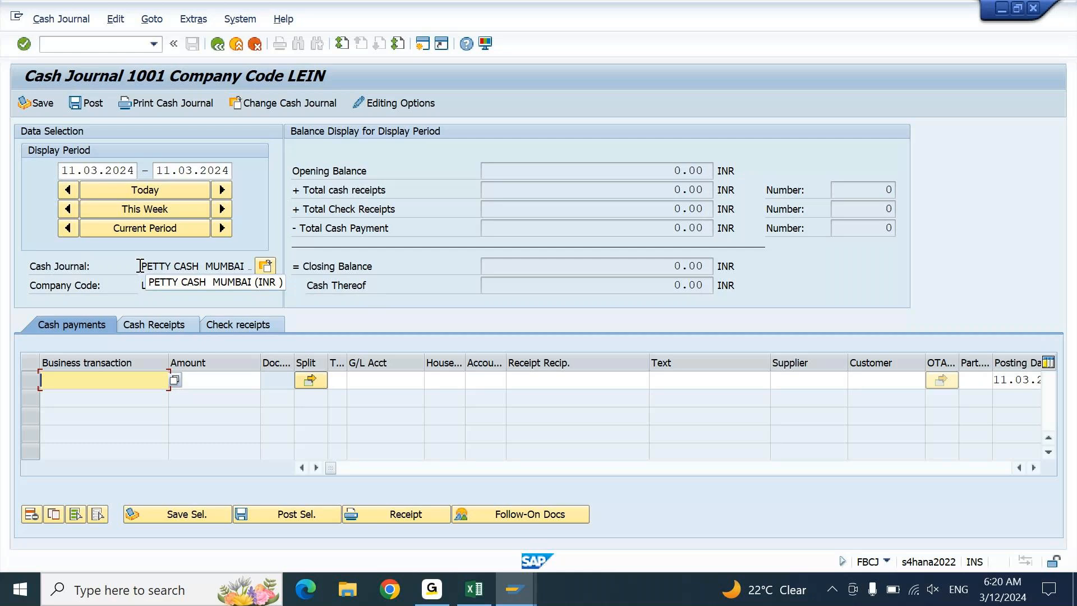
left_click(146, 190)
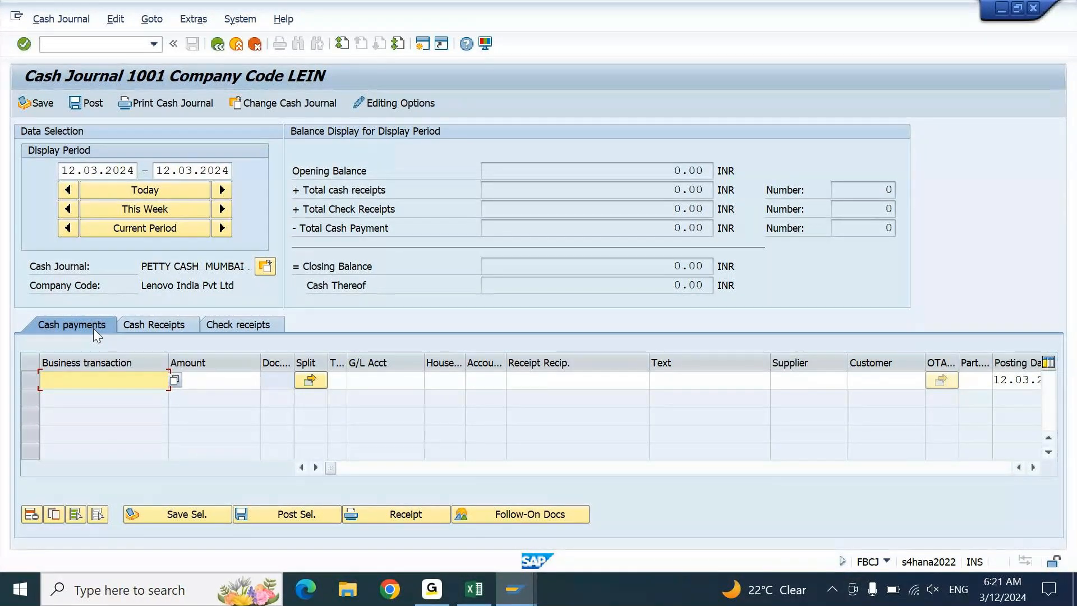
left_click_drag(658, 269, 731, 268)
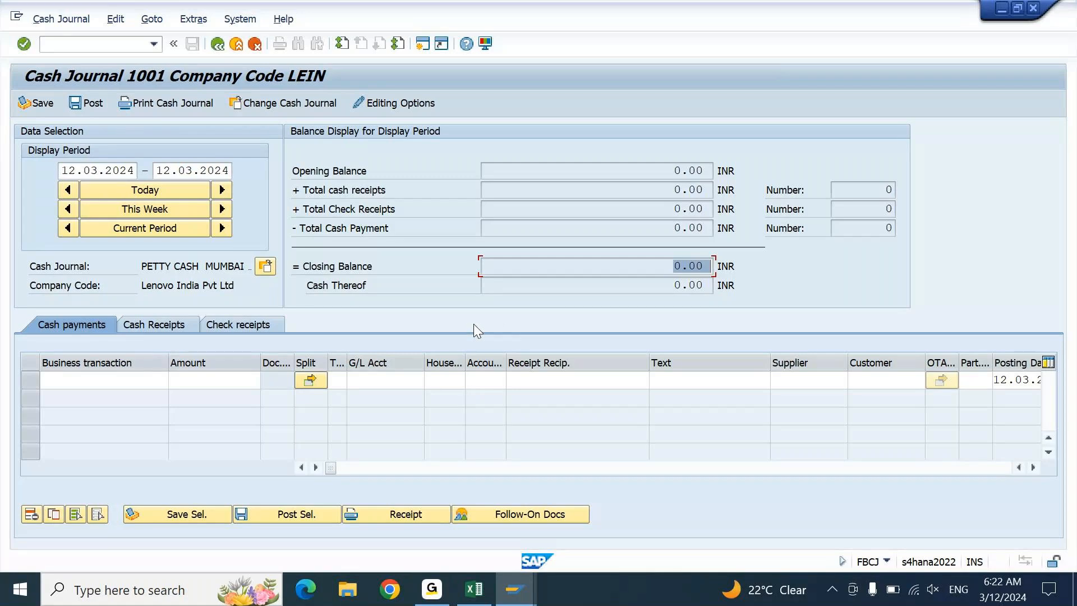
Step: Show the cash receipts entry table and list the business transactions available for company code LEIN
left_click(176, 328)
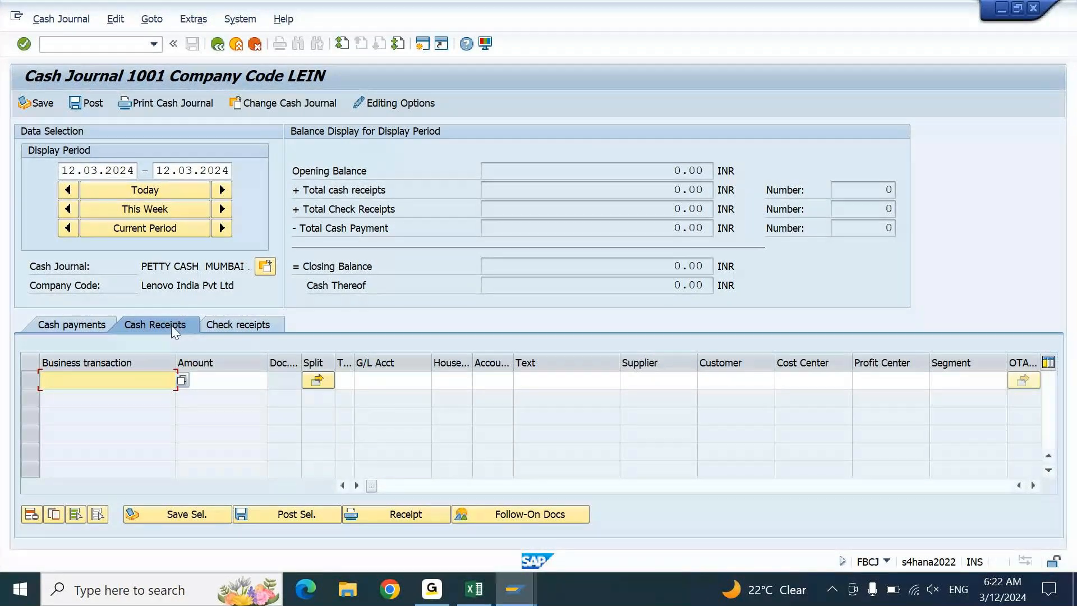
left_click(397, 381)
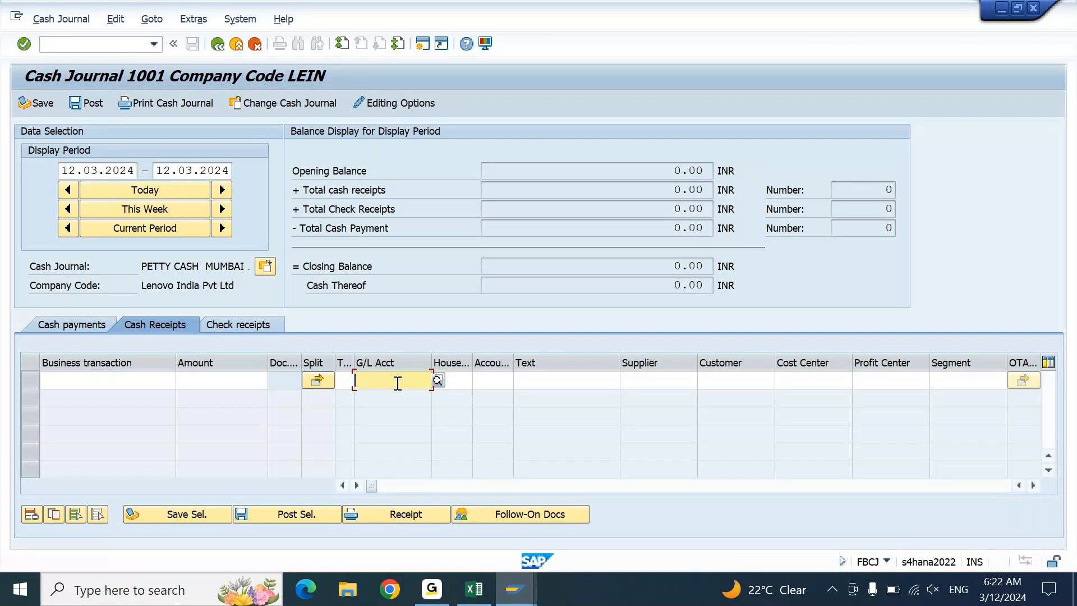
left_click(743, 386)
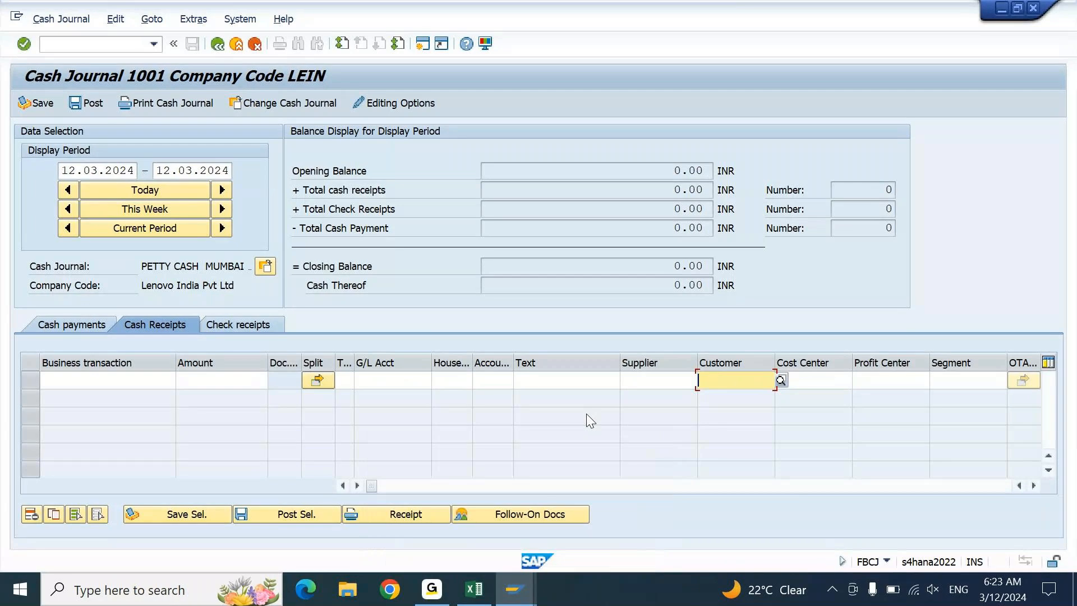
left_click(128, 380)
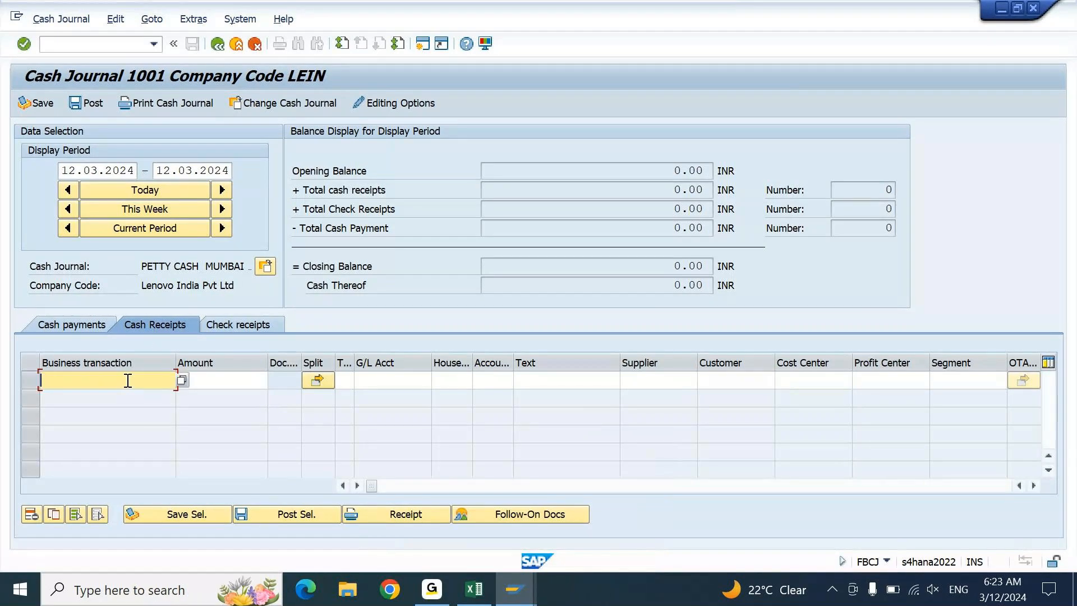
left_click(181, 380)
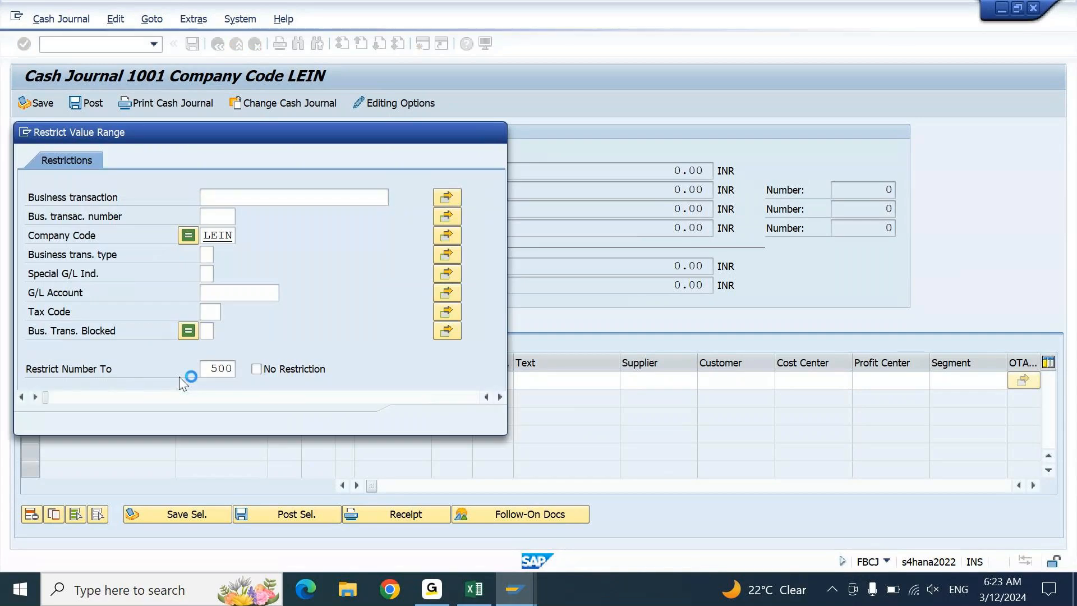
key("Return")
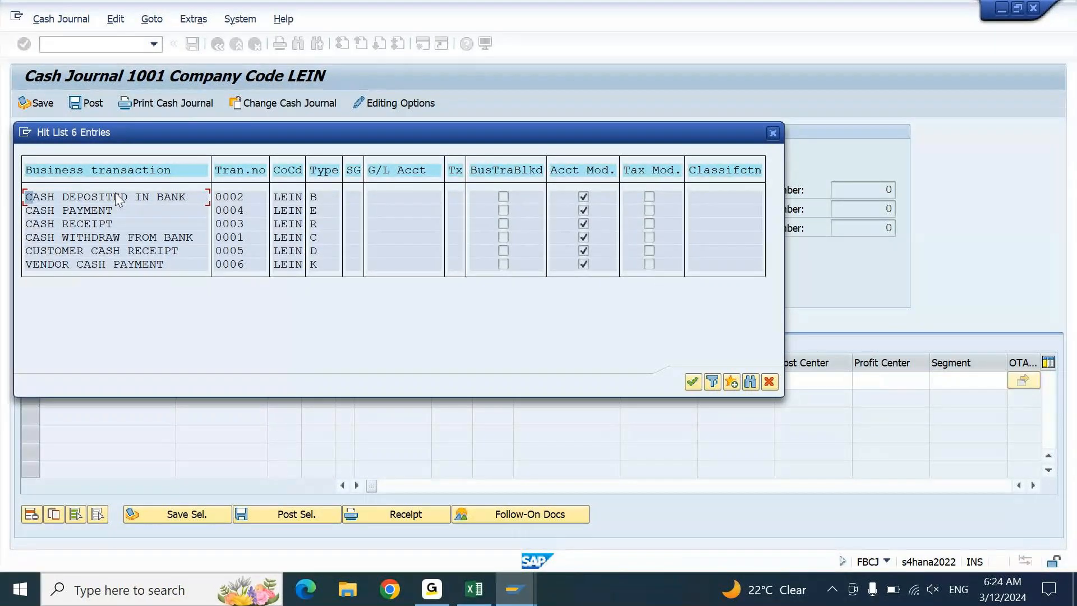
Step: Open a new SAP GUI window and start transaction FBCJC2 to maintain cash journal business transactions
left_click(514, 589)
left_click(577, 513)
left_click(25, 131)
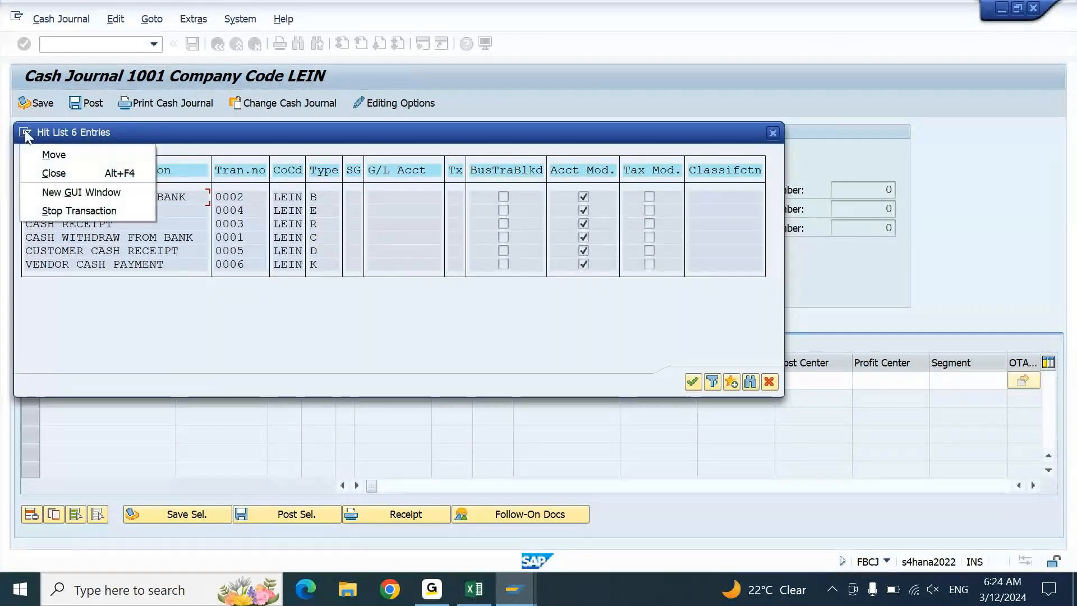
left_click(56, 186)
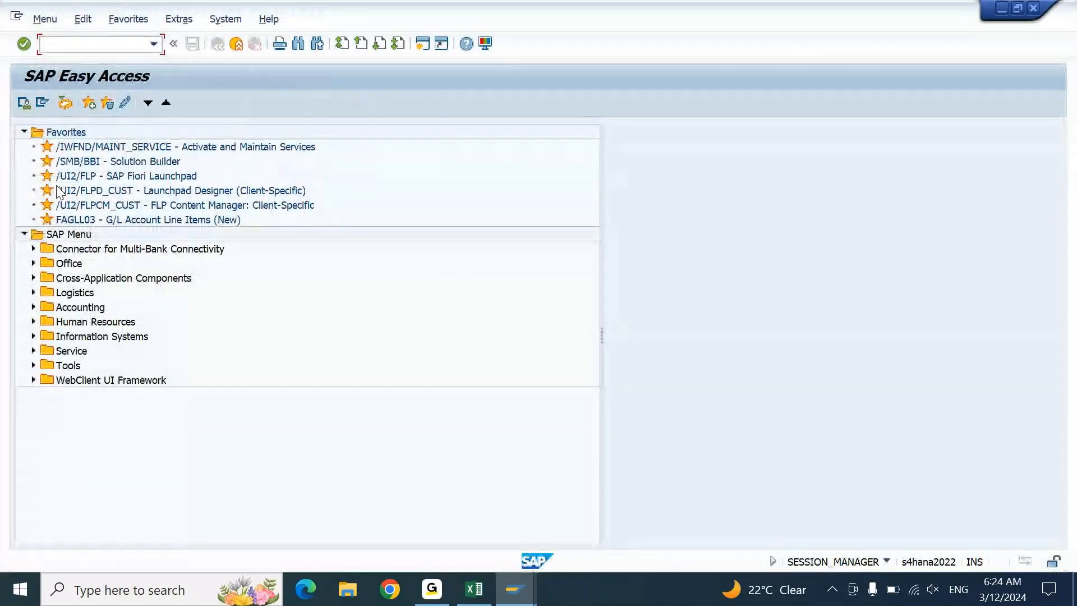
type("FBCJC2")
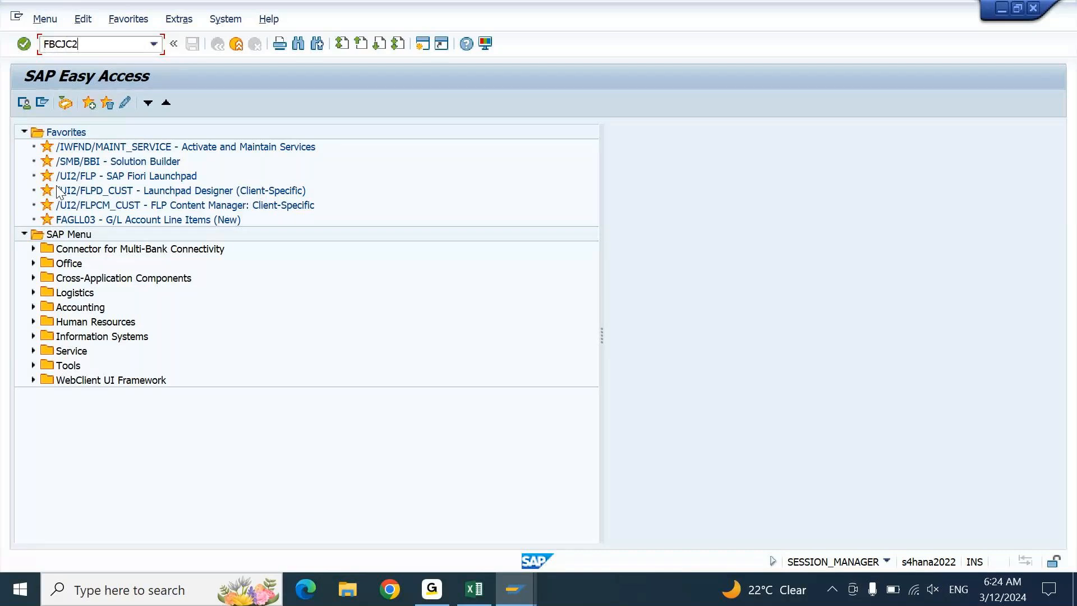
key("Return")
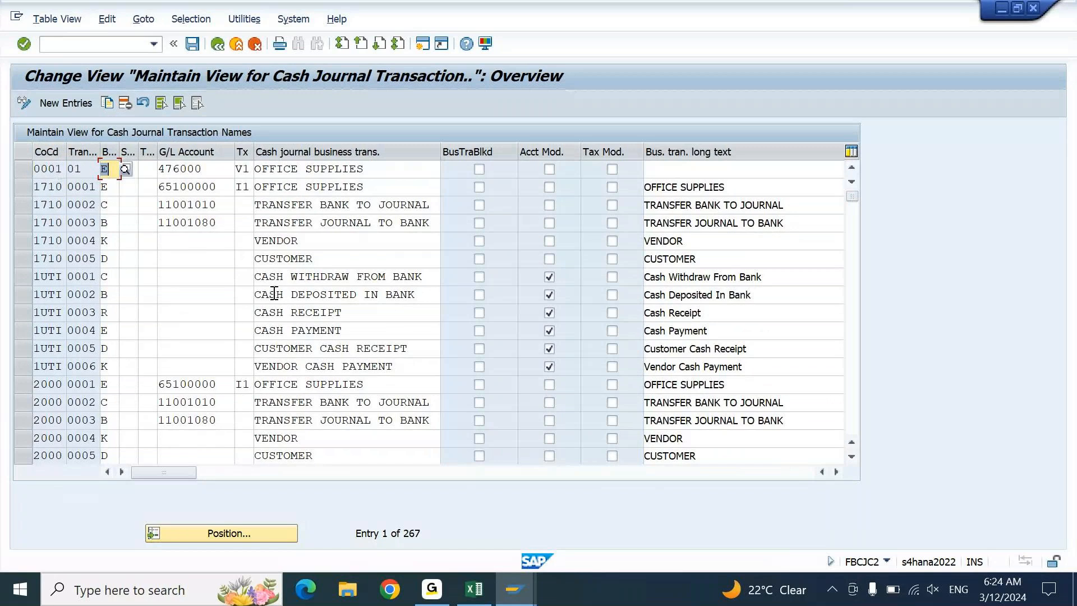
Step: Copy the 1UTI "Cash Deposited In Bank" transaction into a new entry with company code LEIN
left_click(20, 294)
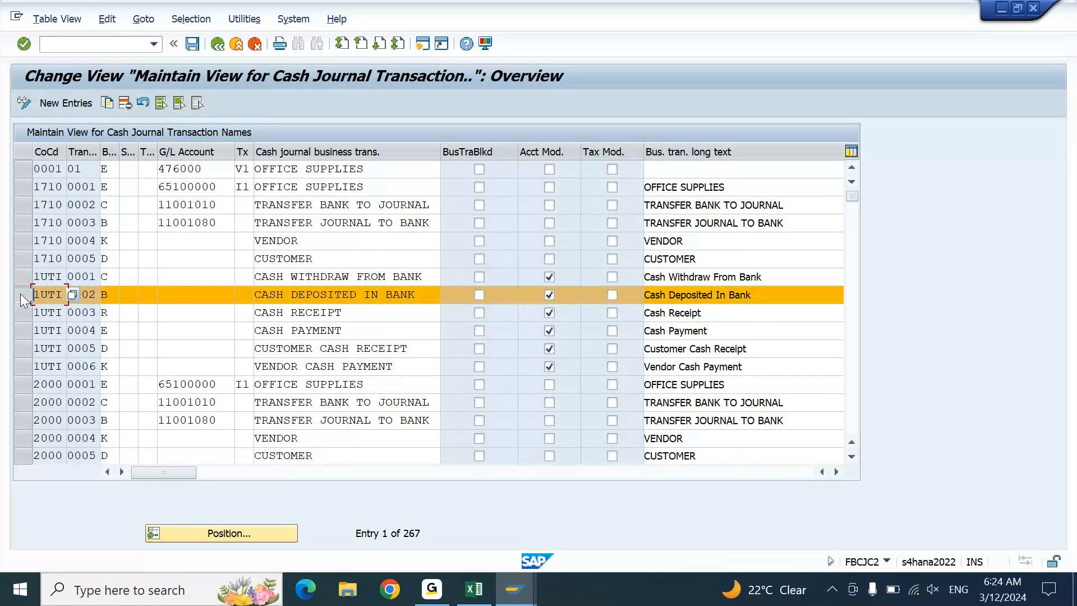
left_click(106, 106)
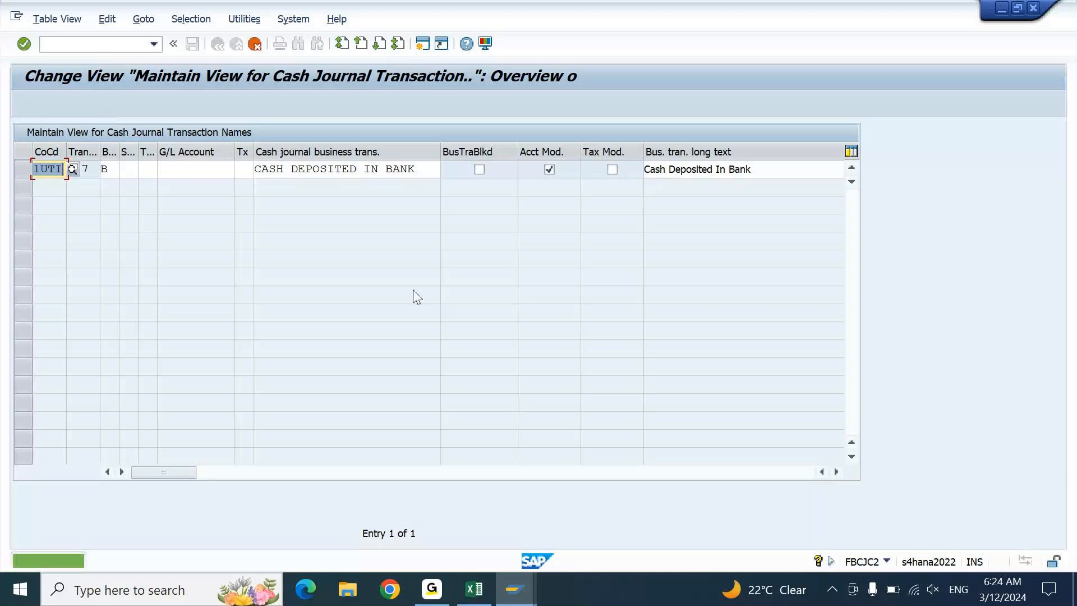
key("BackSpace")
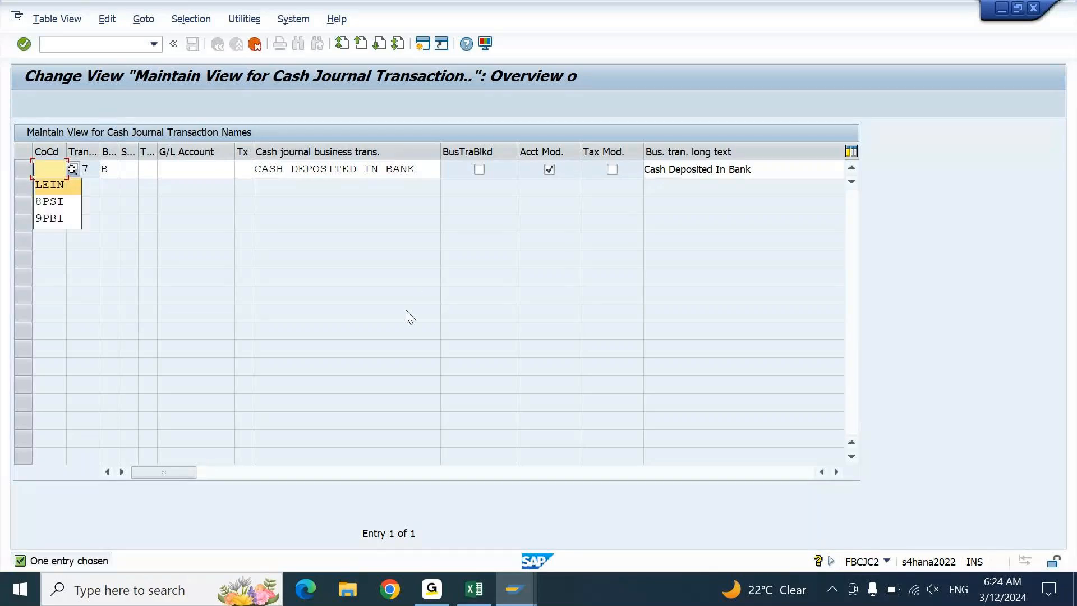
key("Tab")
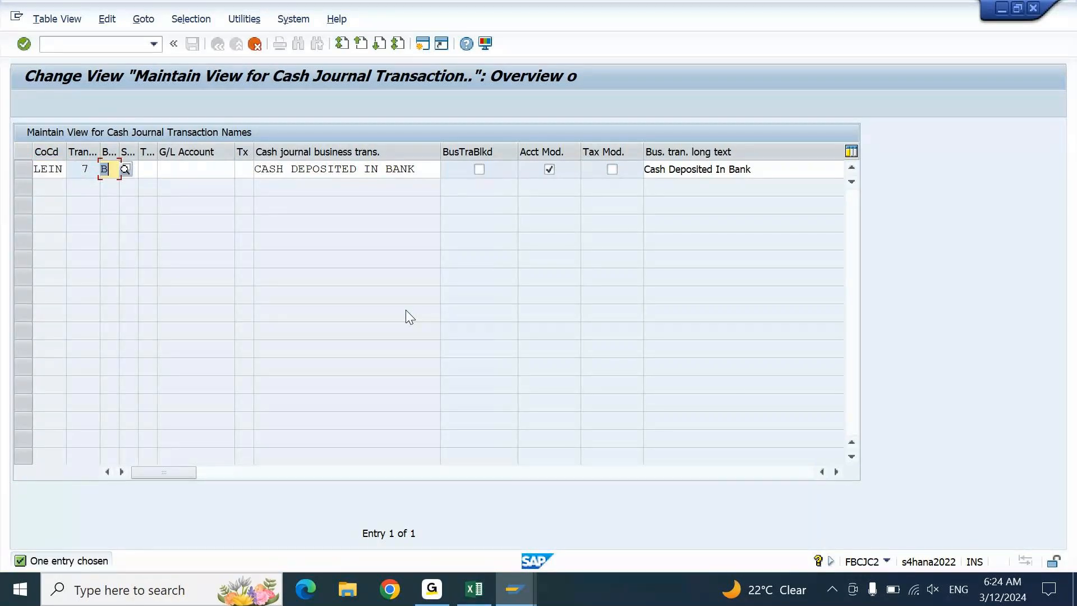
key("Tab")
key("Tab")
key("Tab")
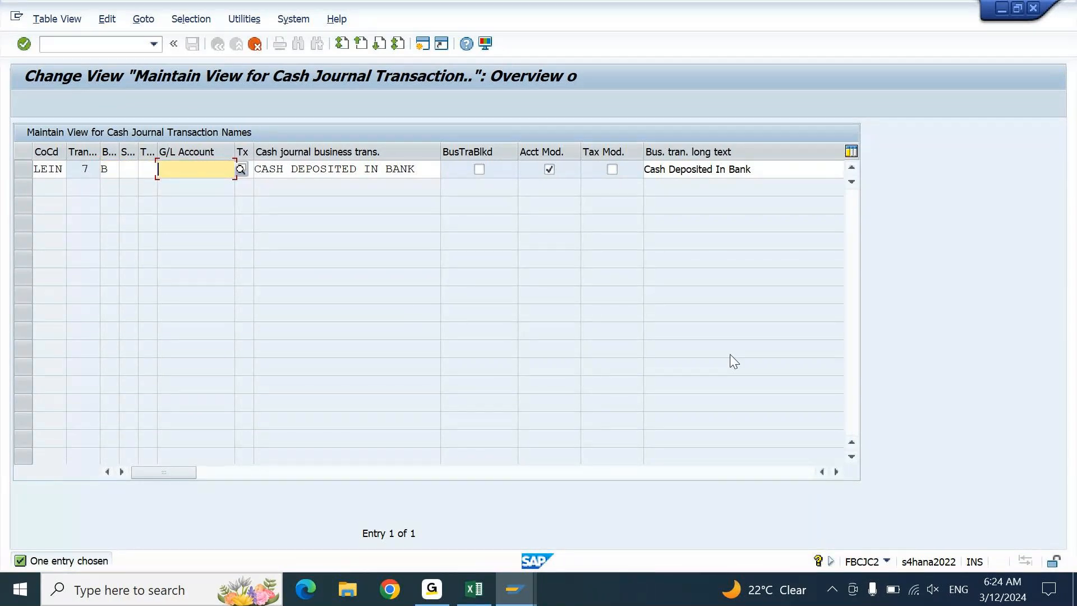
key("Tab")
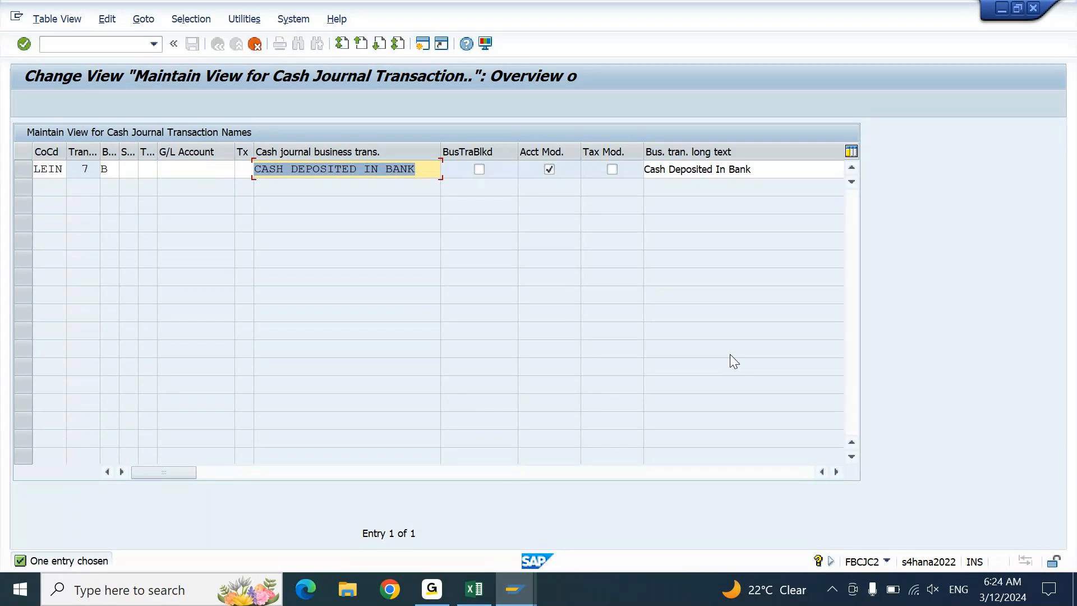
Step: Set both the business transaction name and the long text of the copied entry to "Opening Cash Balance"
type("Opening")
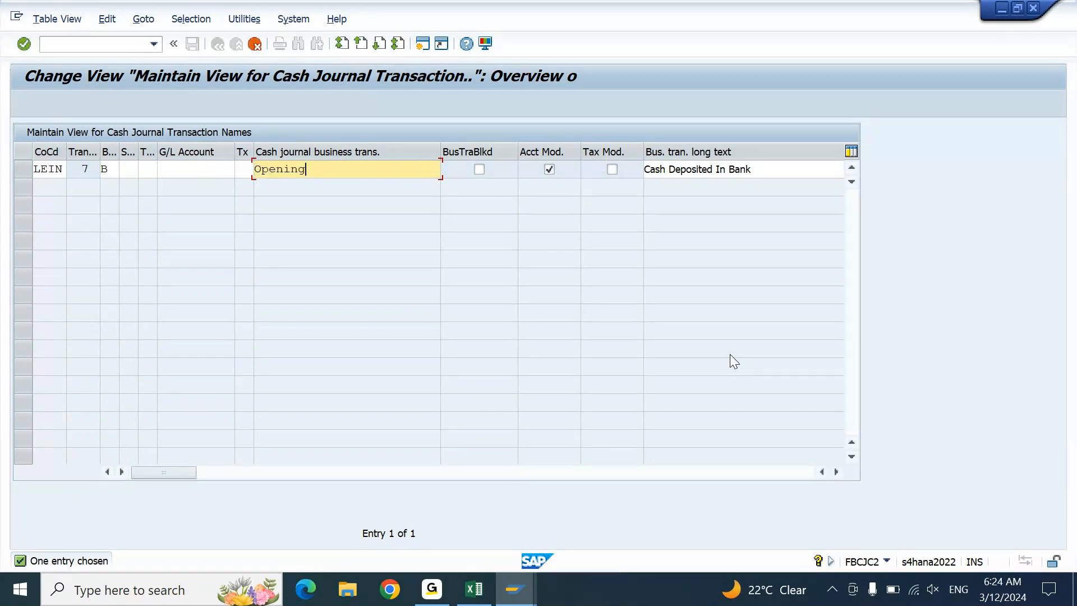
type(" Cash Balance")
key("Tab")
key("Tab")
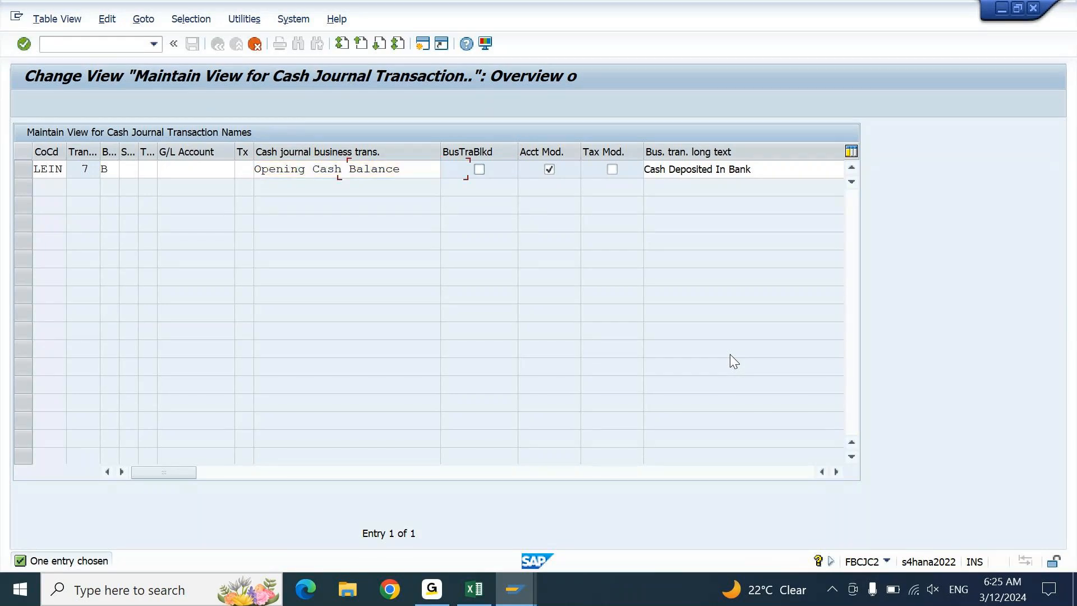
key("Tab")
key("Tab")
key("ctrl+v")
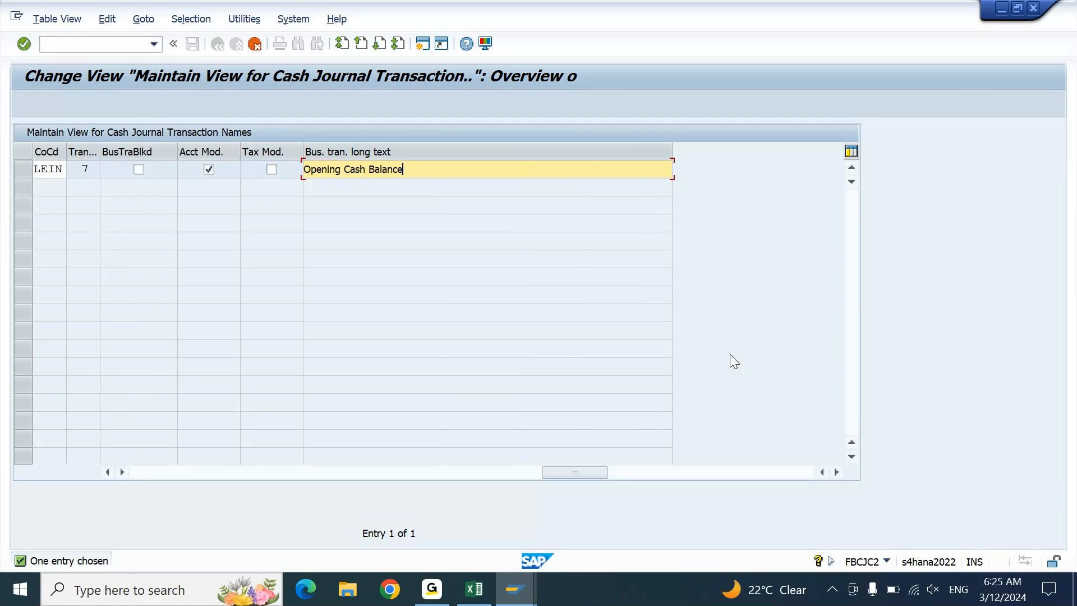
key("Return")
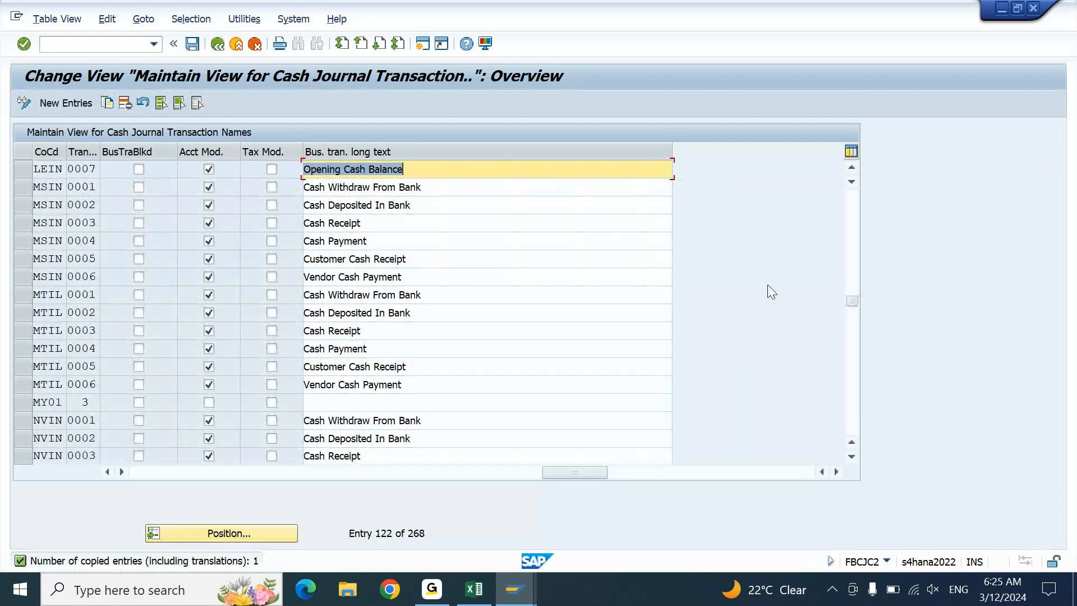
Step: Change LEIN transaction 0007's long text to "Opening Cash Balance Upload" and its name to "OPENING CASH BALANCE UPLD", and save
left_click(424, 172)
type("Uploa")
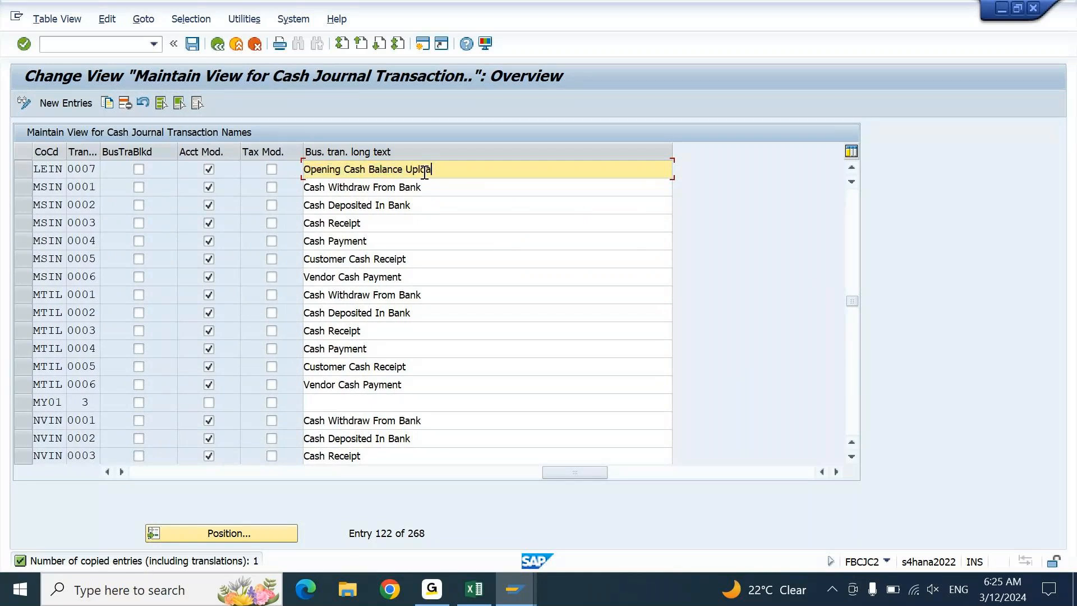
type("d")
scroll(340, 440, "left", 5)
left_click(386, 169)
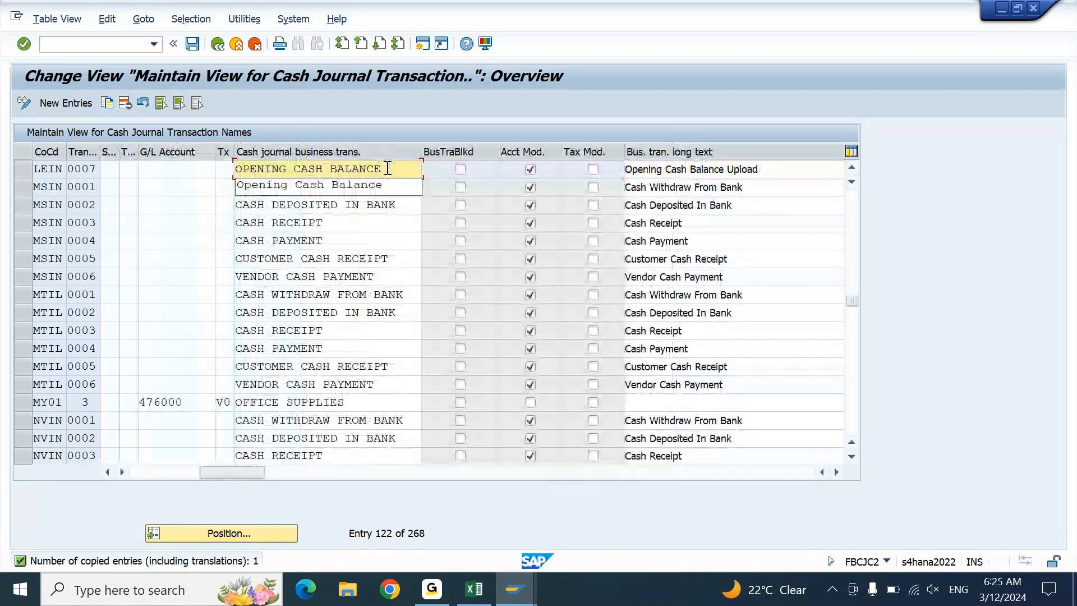
type("UP")
type("LO")
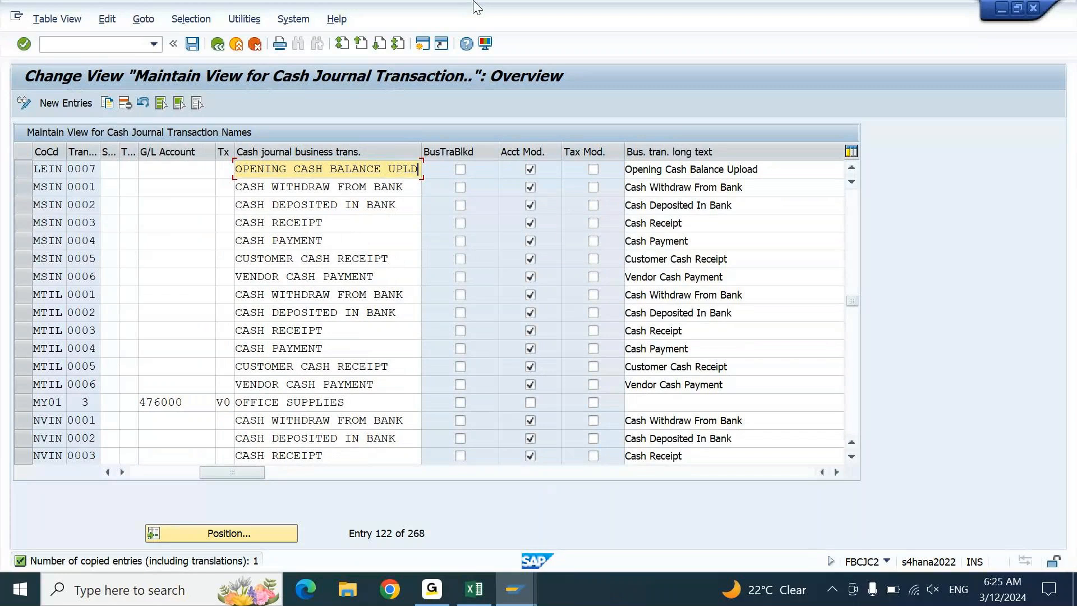
key("Return")
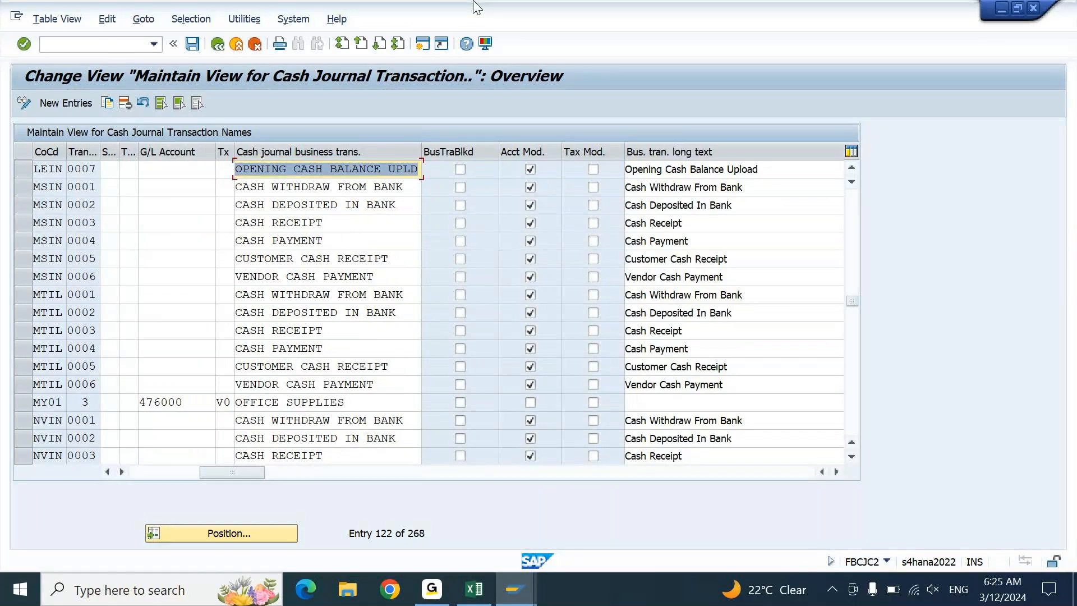
left_click(197, 45)
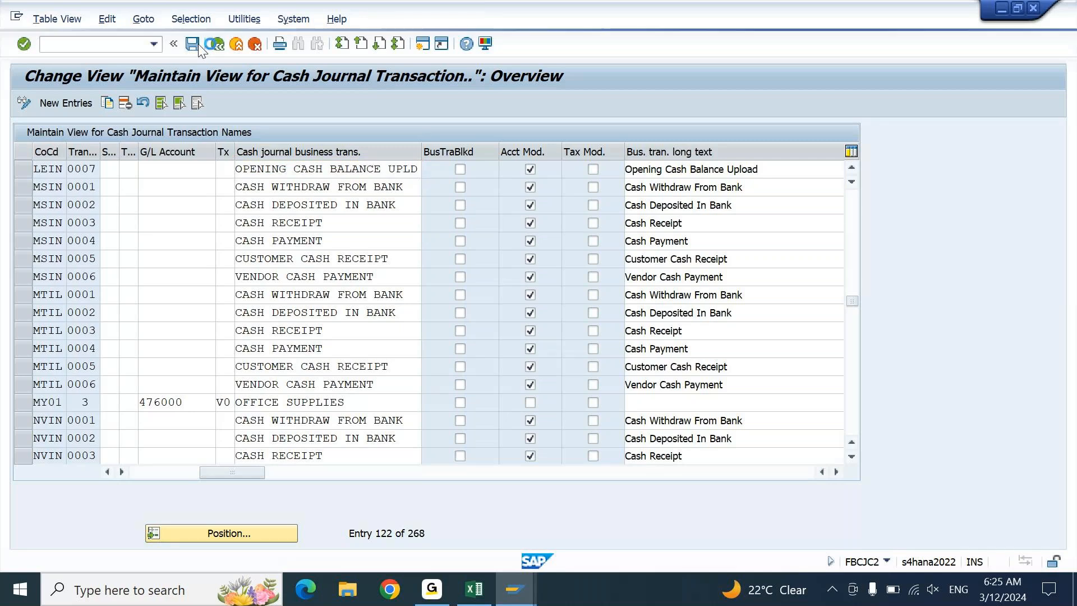
key("Return")
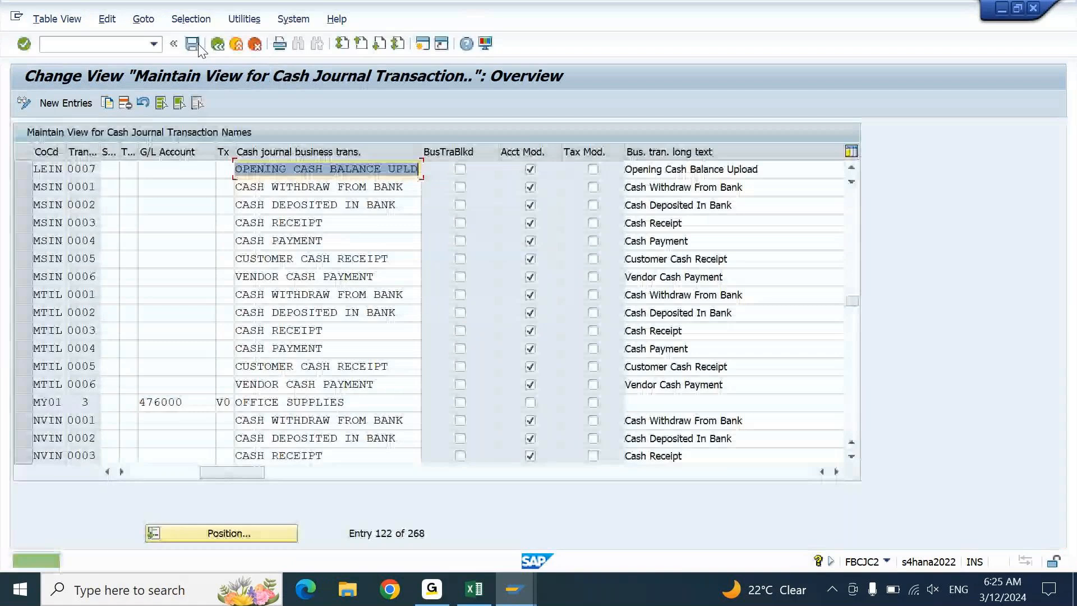
key("F3")
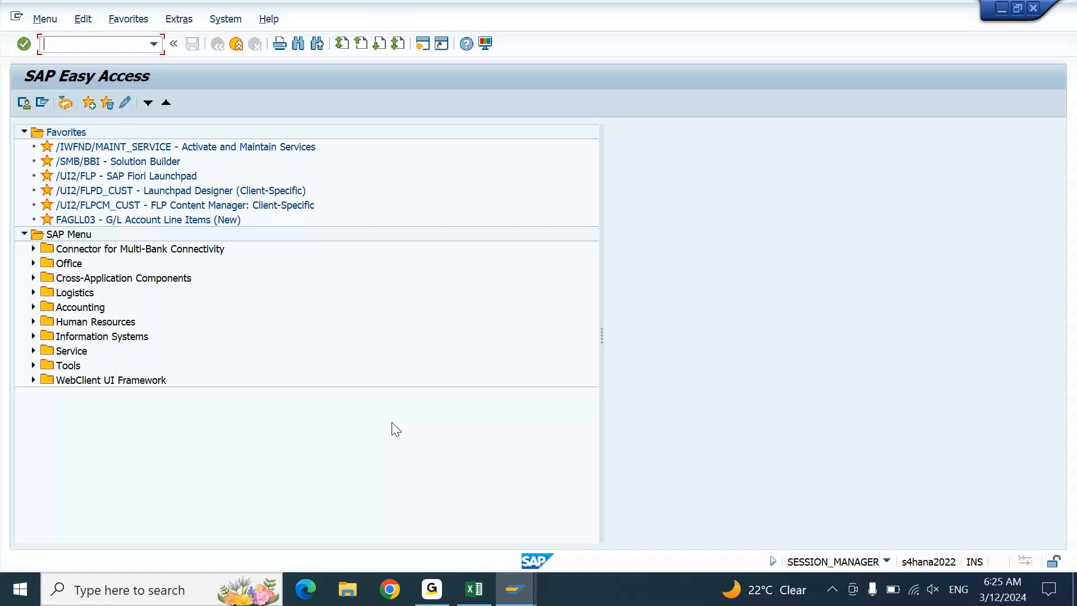
Step: Start transaction FAGLB03 to display G/L account balances
type("FAGLL03")
key("Return")
key("Down")
key("Down")
key("Return")
key("Tab")
Step: Look up the balance of G/L account 12100001 in company code LEIN for fiscal year 2024
key("BackSpace")
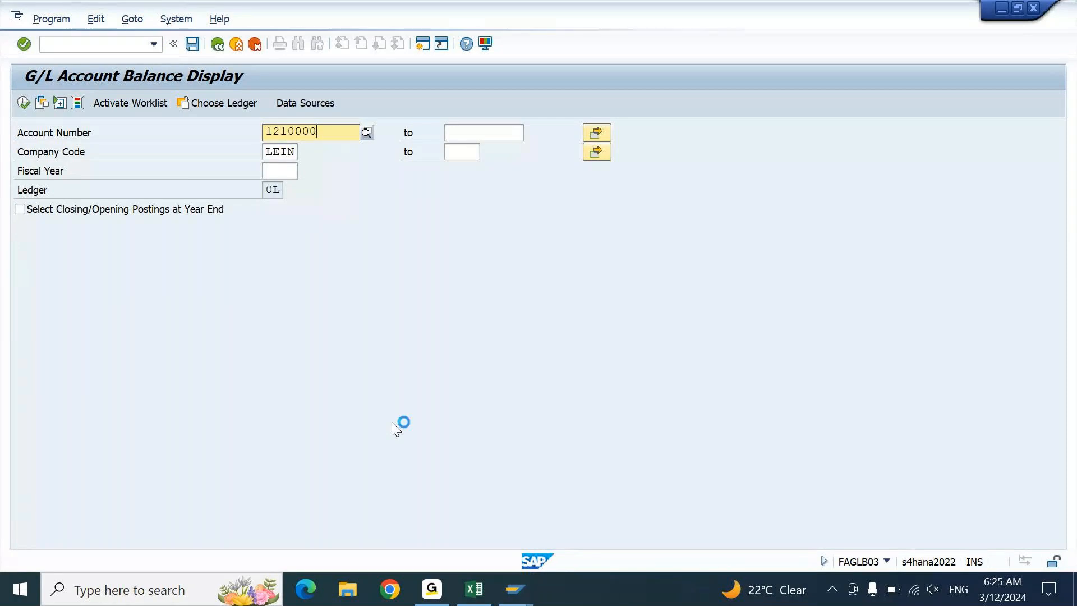
type("1")
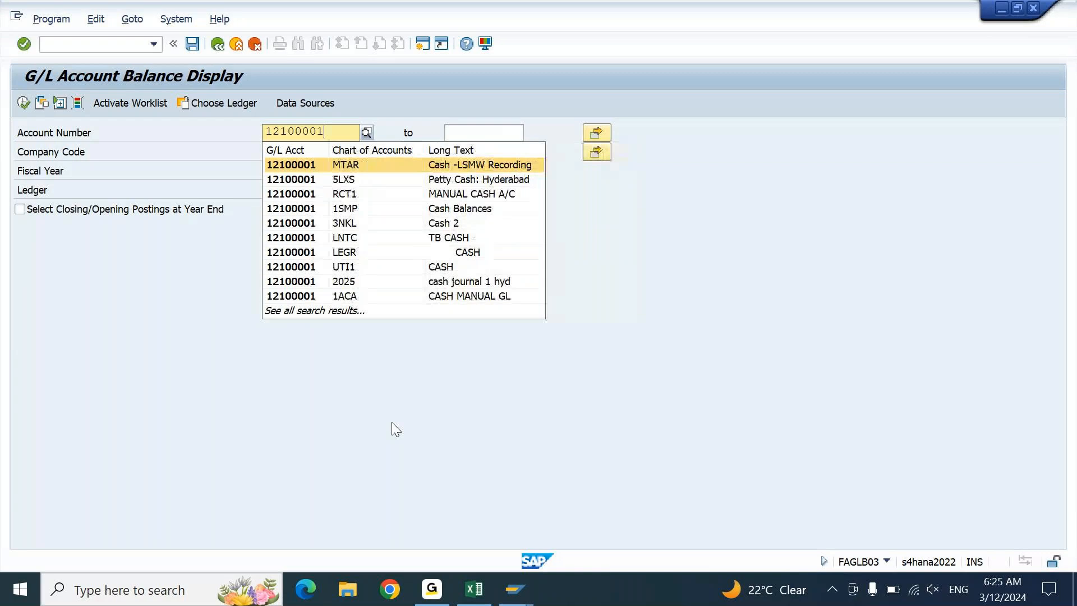
key("Down")
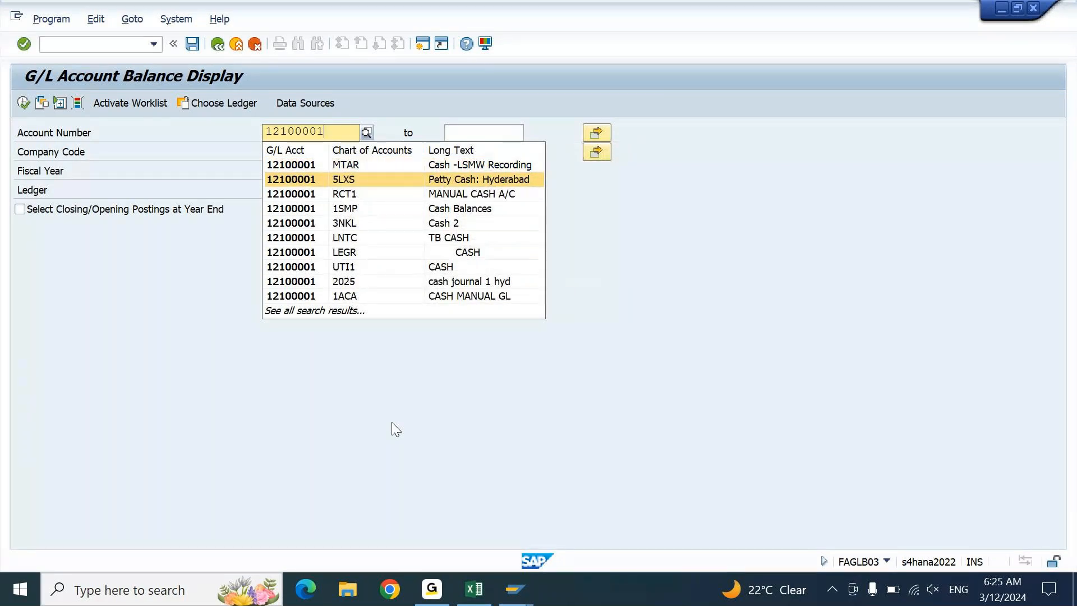
key("Down")
key("Return")
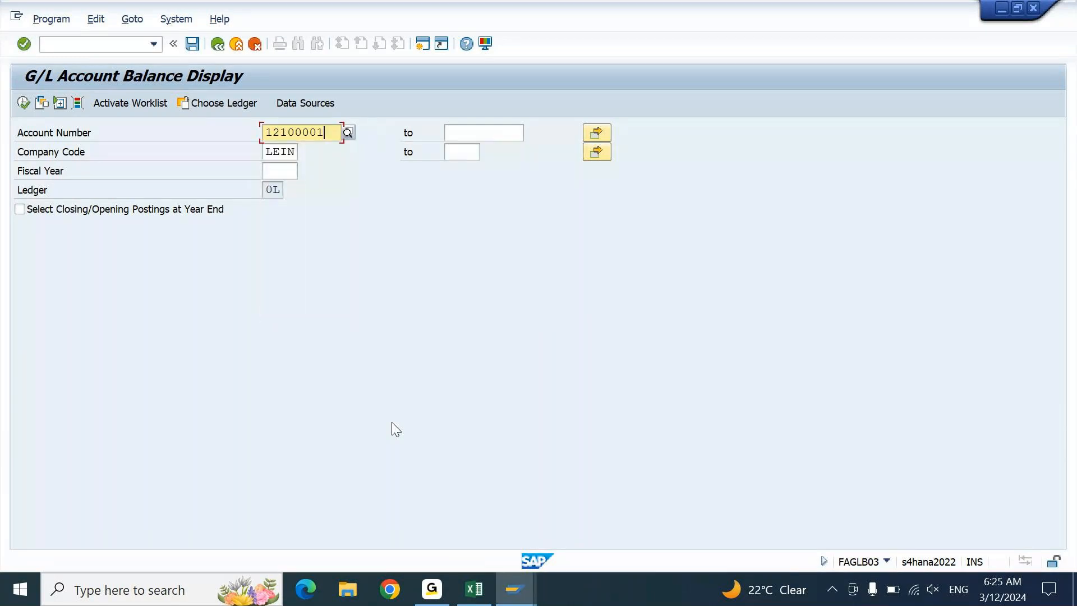
key("Down")
type("202")
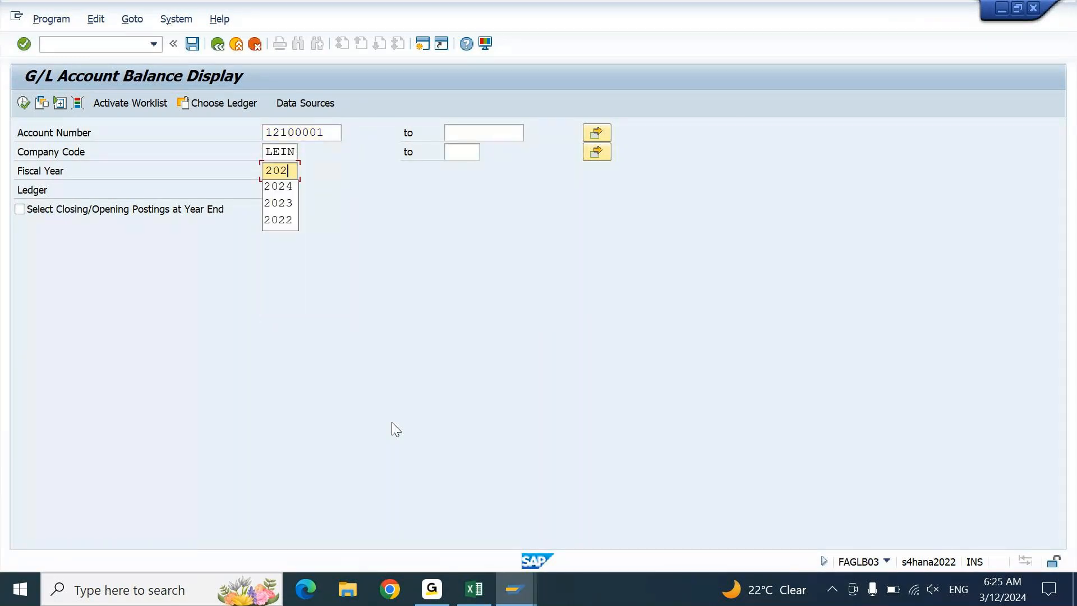
key("Down")
key("Return")
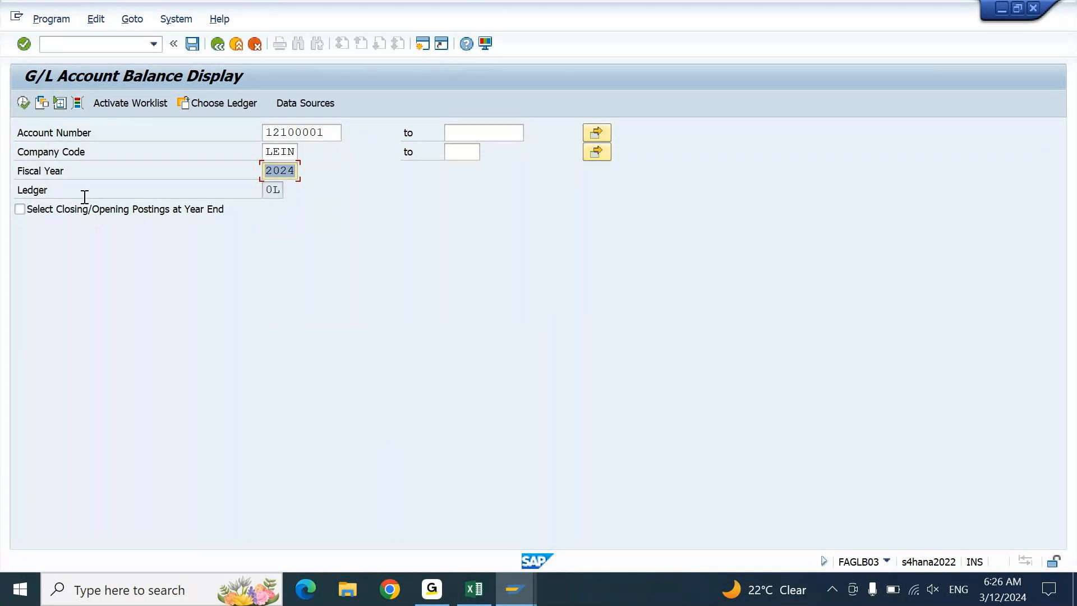
left_click(24, 102)
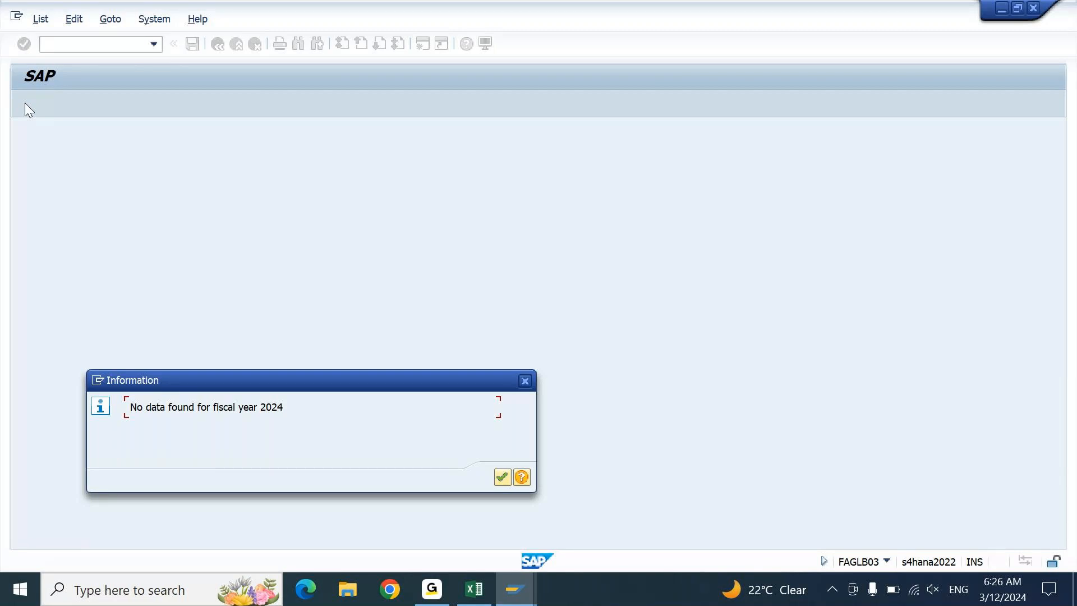
key("Return")
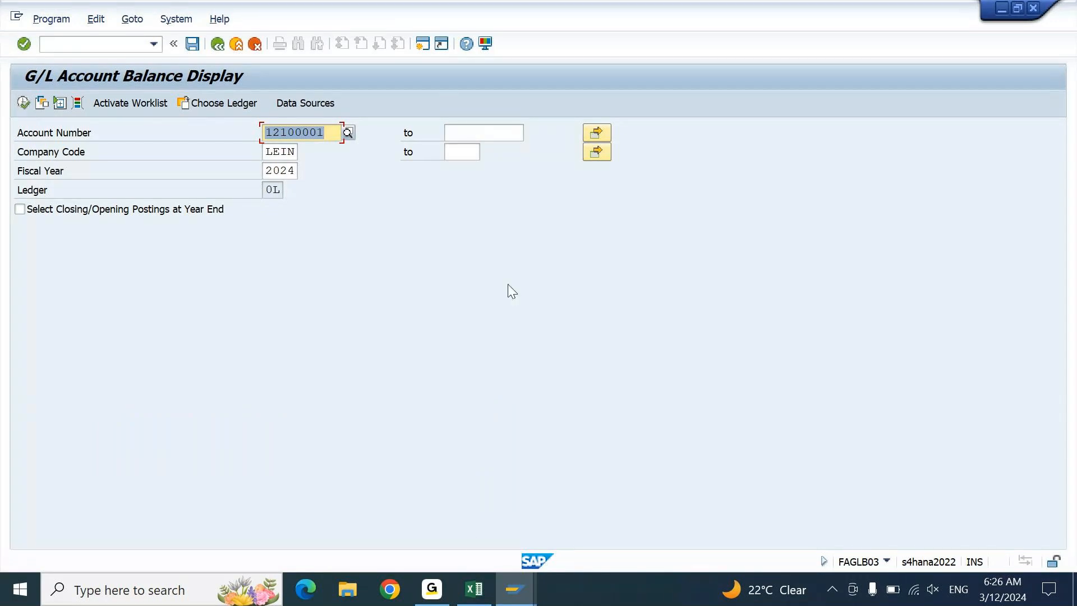
Step: Switch to Excel and enter "Opening Cash = 10000 INR" in cell A2709
left_click(477, 588)
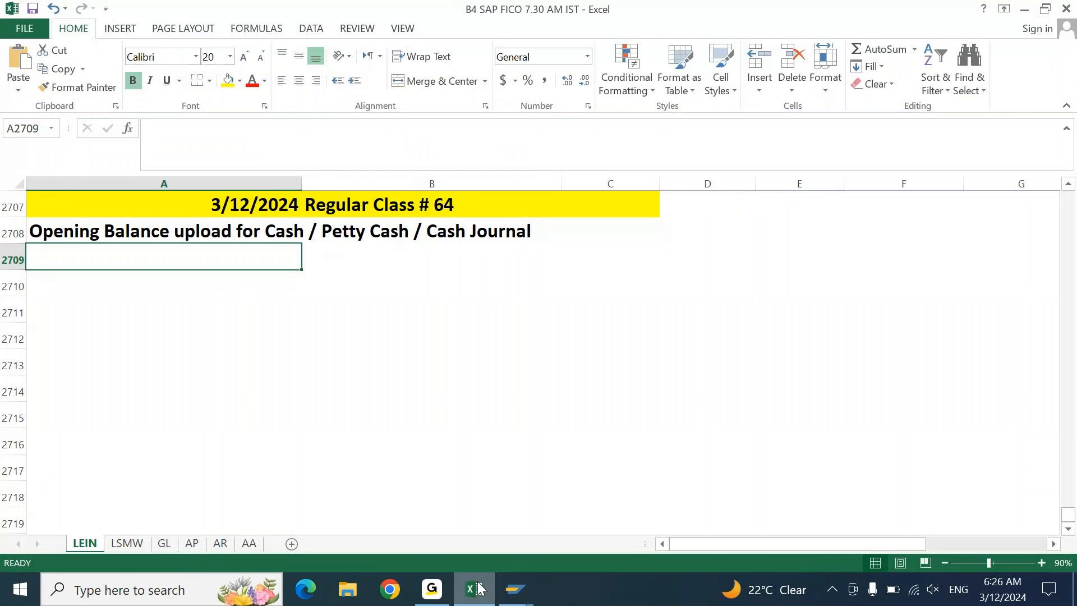
type("oPENING")
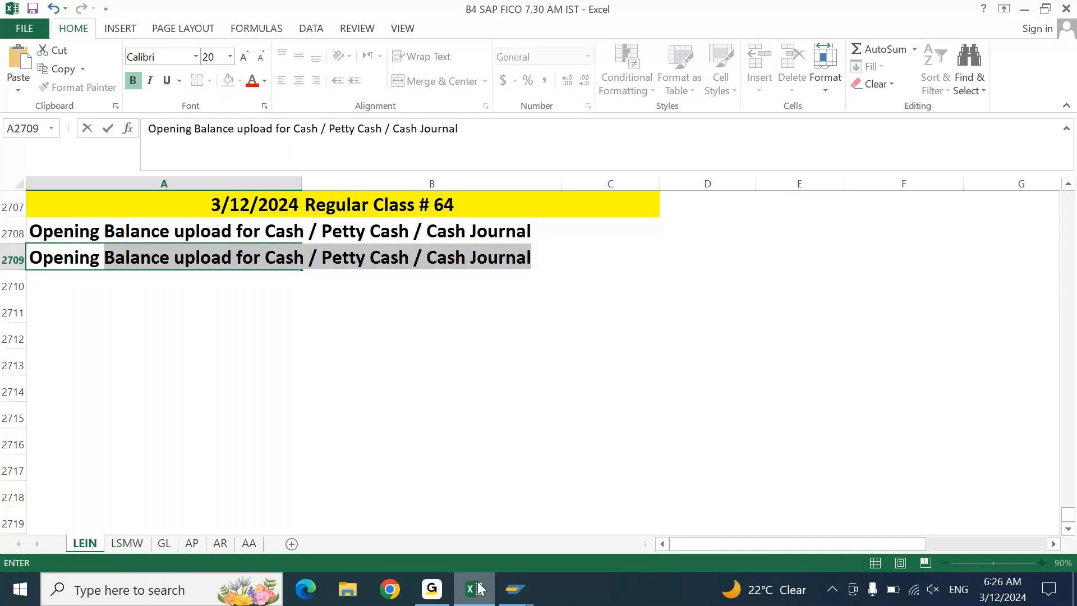
type(" Cash =")
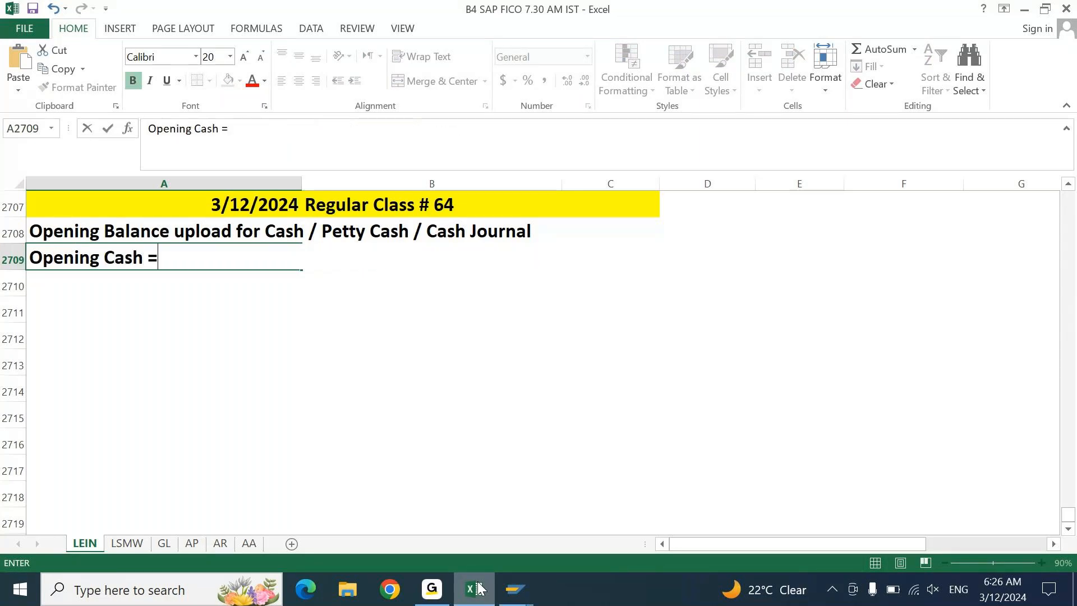
type(" 10000 INR")
key("Return")
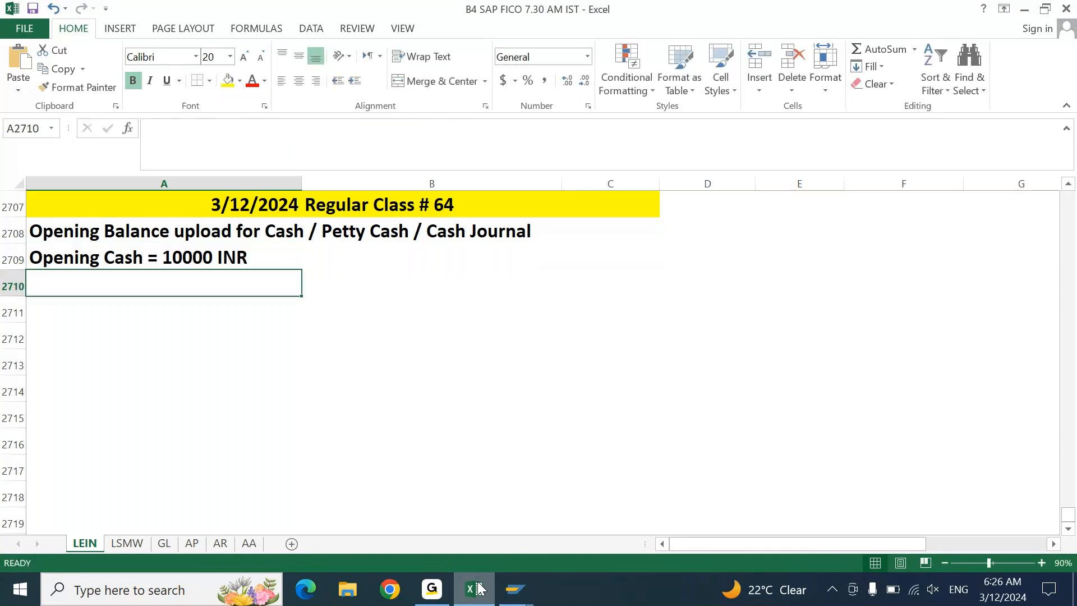
Step: Switch to SAP, start FS00 in a new window, and display the TB TAKEOVER ACCOUNT, 81100000, under Takeover Accounts
left_click(514, 589)
left_click(426, 44)
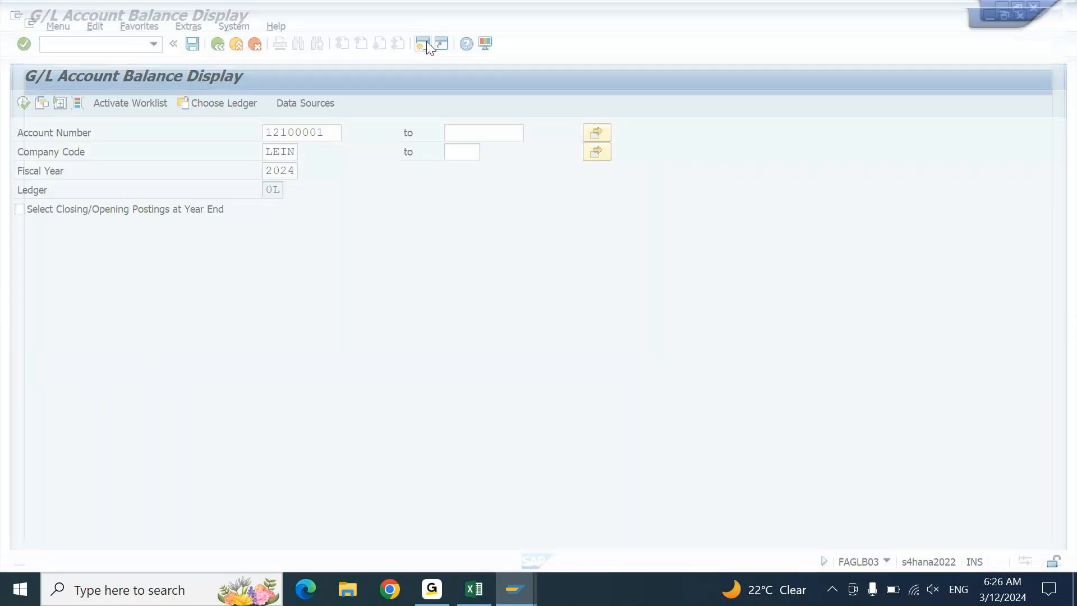
type("fs00")
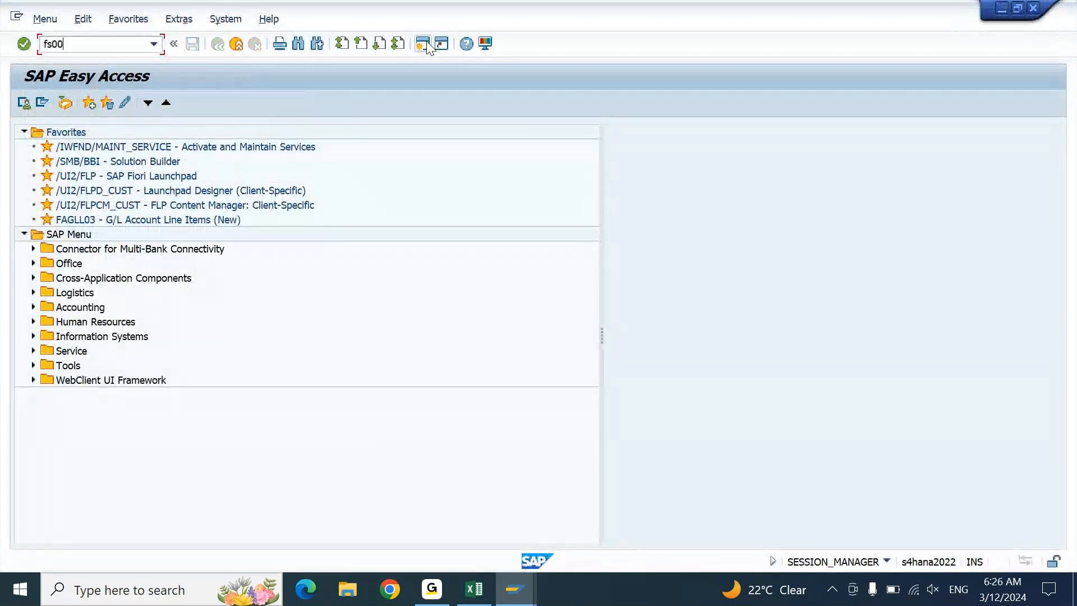
key("Return")
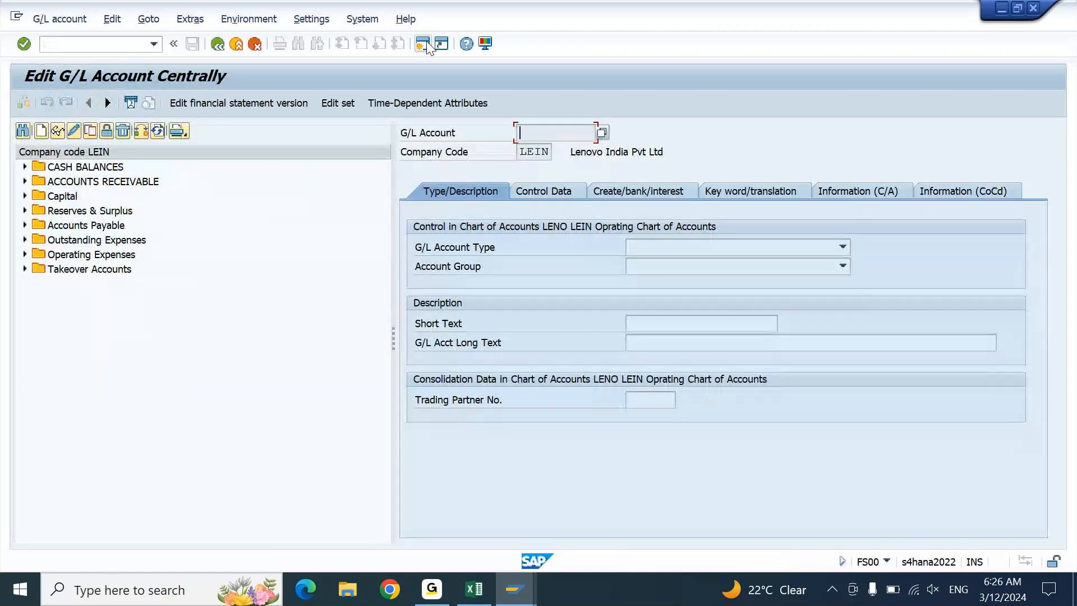
left_click(25, 269)
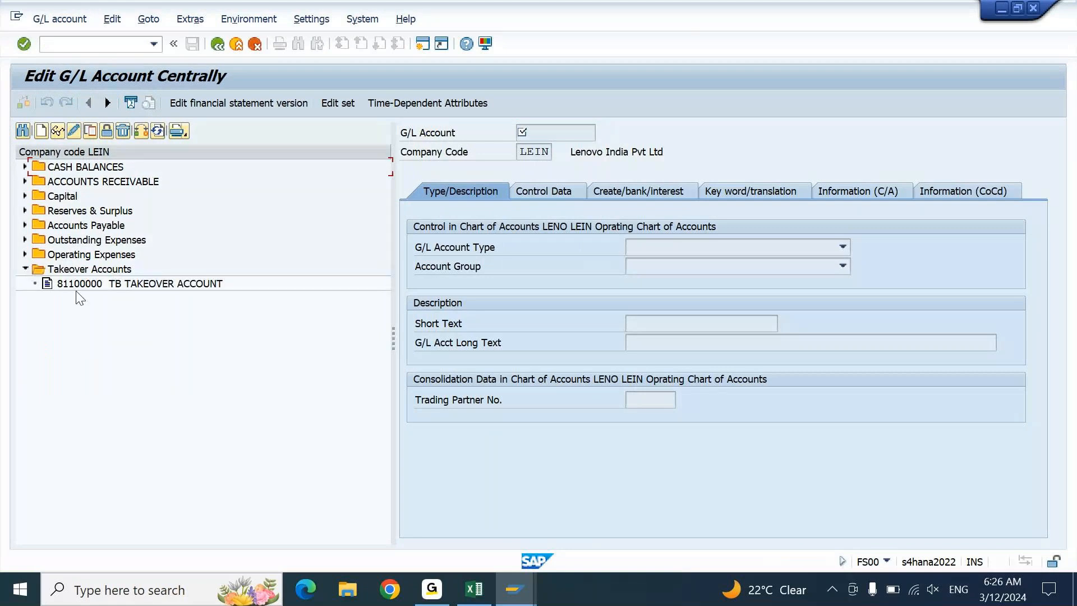
double_click(70, 288)
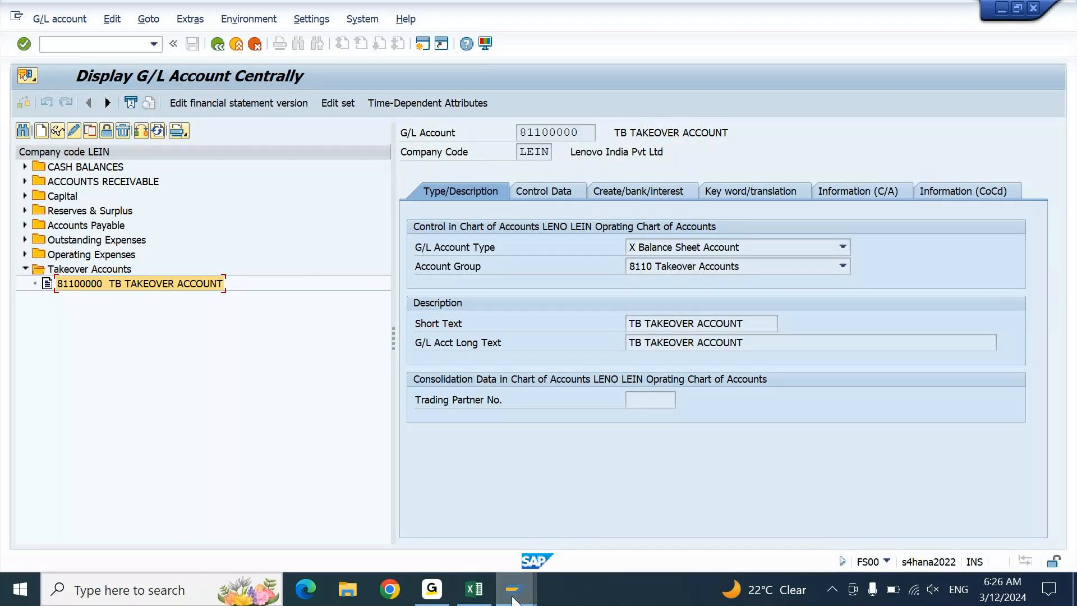
Step: Switch to the Cash Journal 1001 window and close its outdated business transaction hit list
mouse_move(511, 587)
left_click(463, 526)
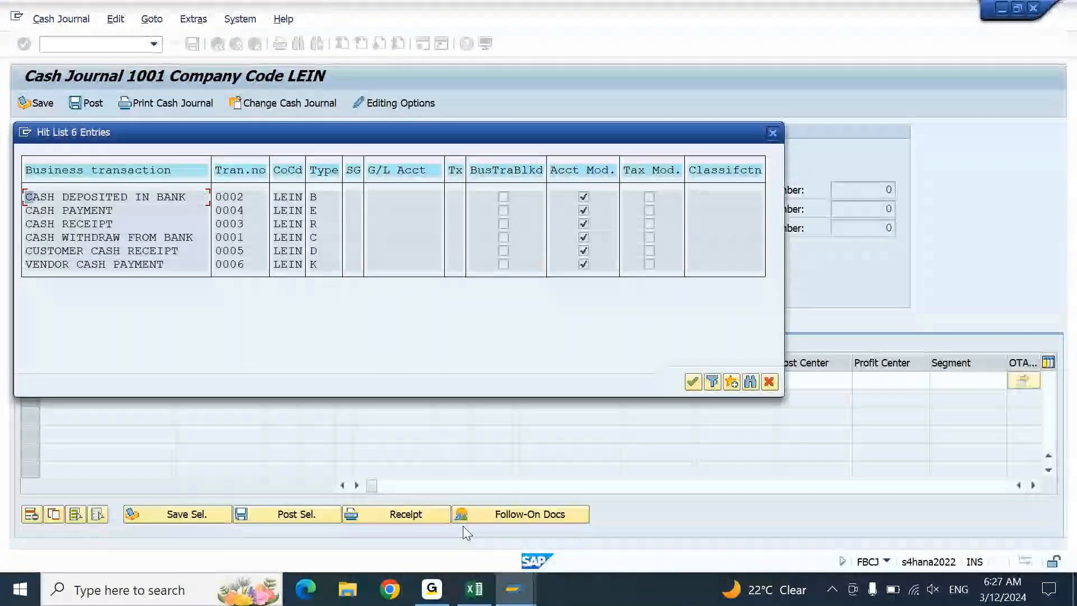
left_click(774, 132)
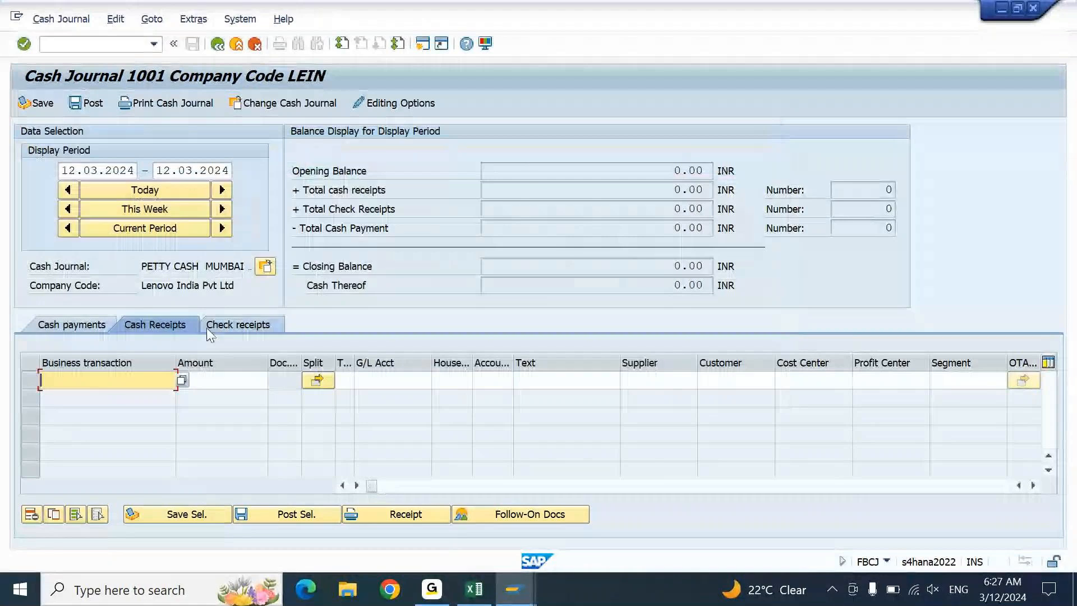
Step: Try to record a cash receipt with business transaction OPENING CASH BALANCE UPLD and the current period, and clear the entry again
left_click(187, 385)
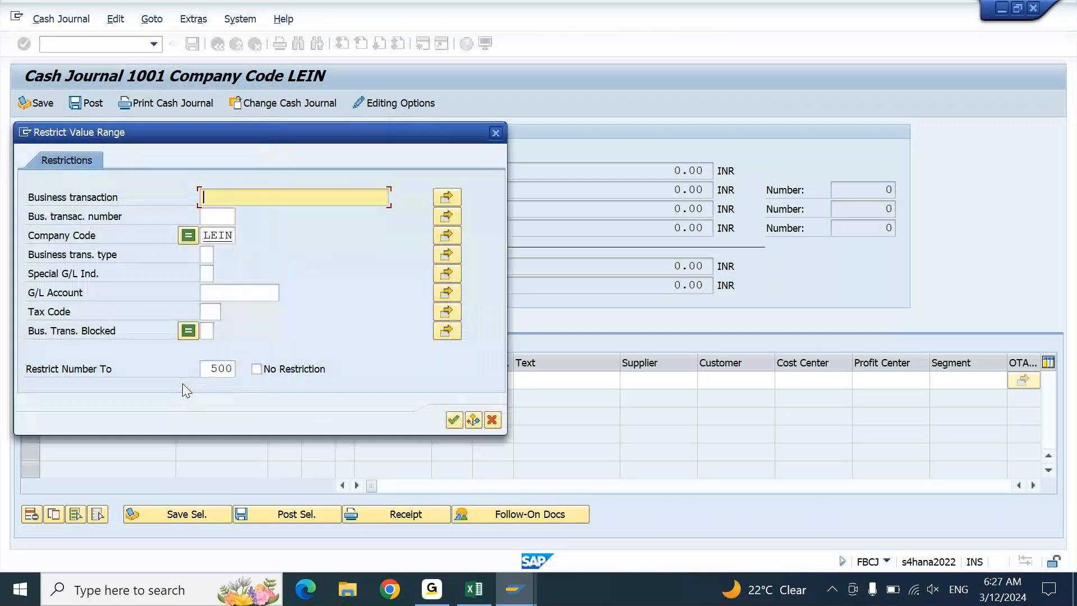
key("Return")
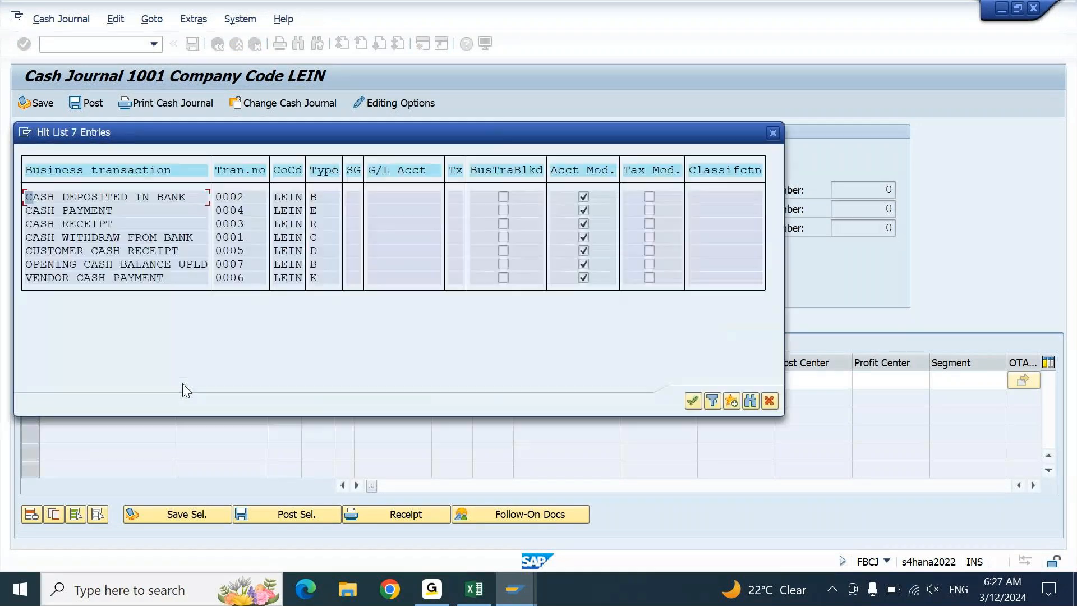
double_click(193, 265)
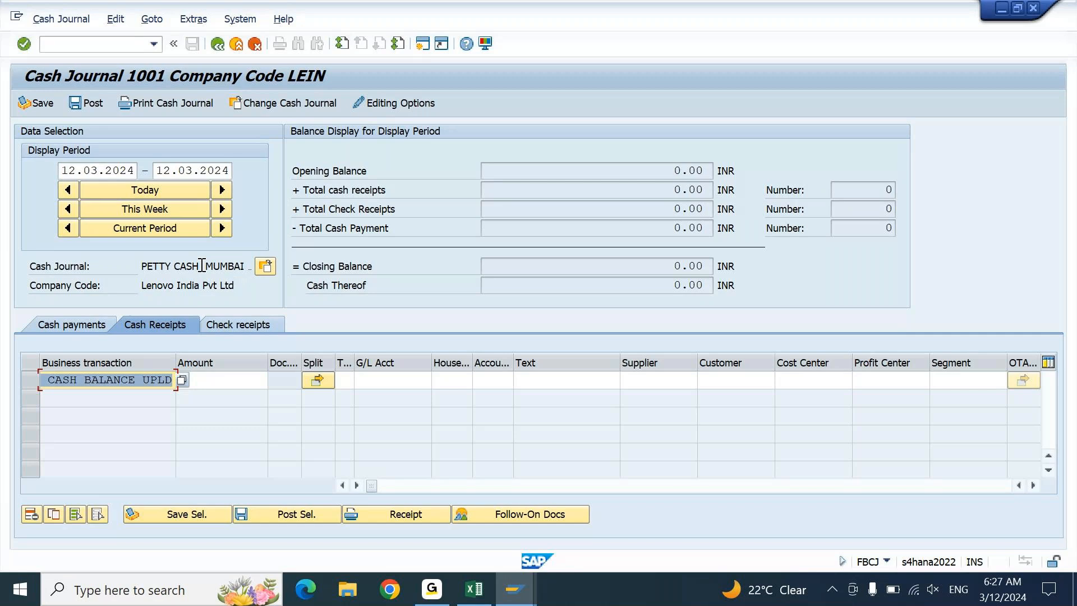
key("ctrl+Left")
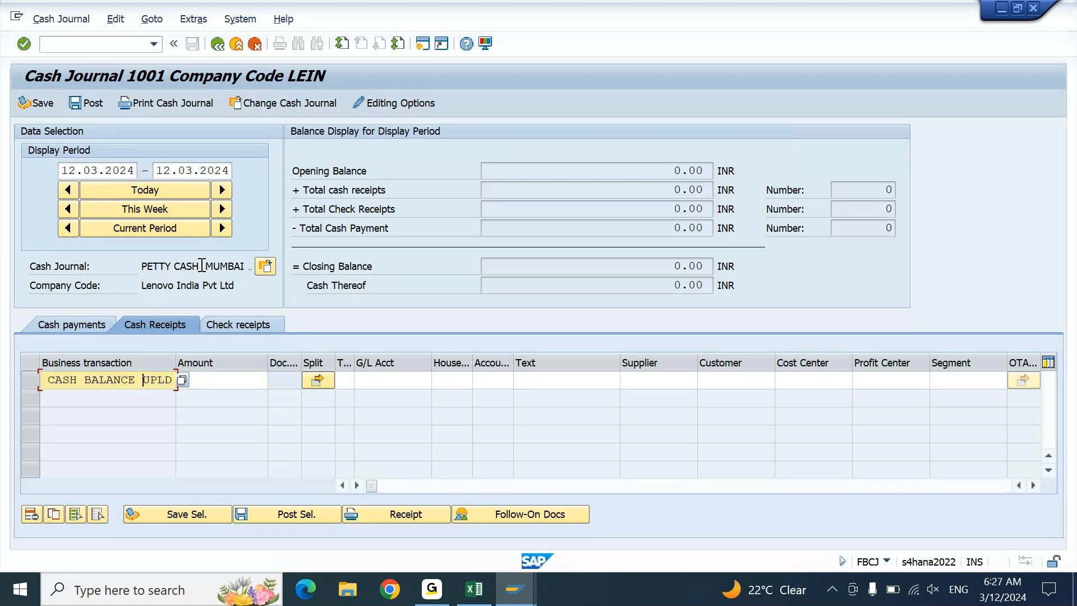
key("ctrl+Left")
left_click(160, 229)
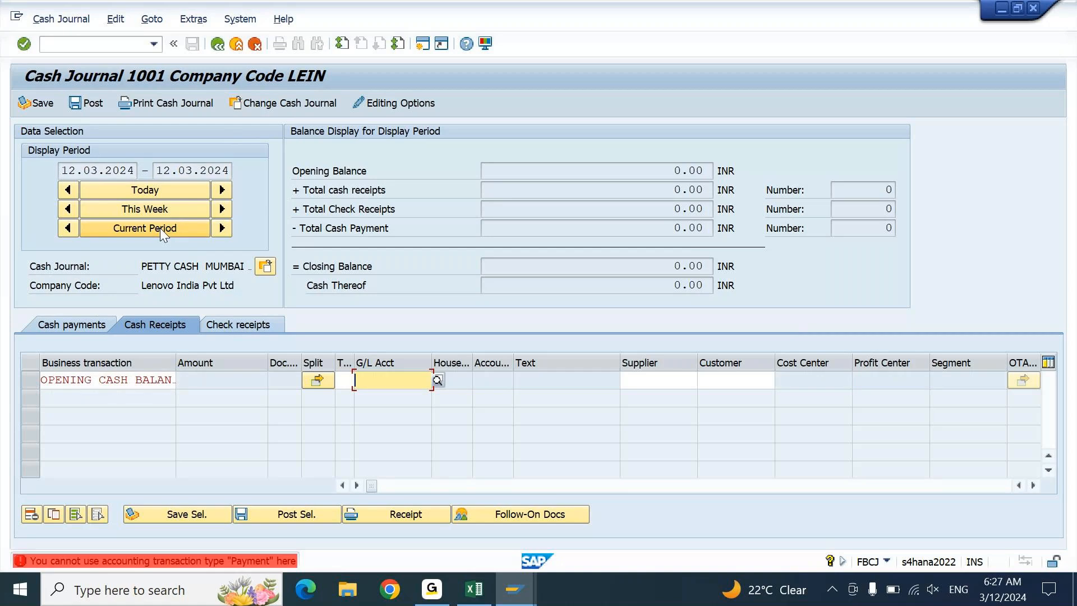
key("shift+Tab")
key("Delete")
key("Return")
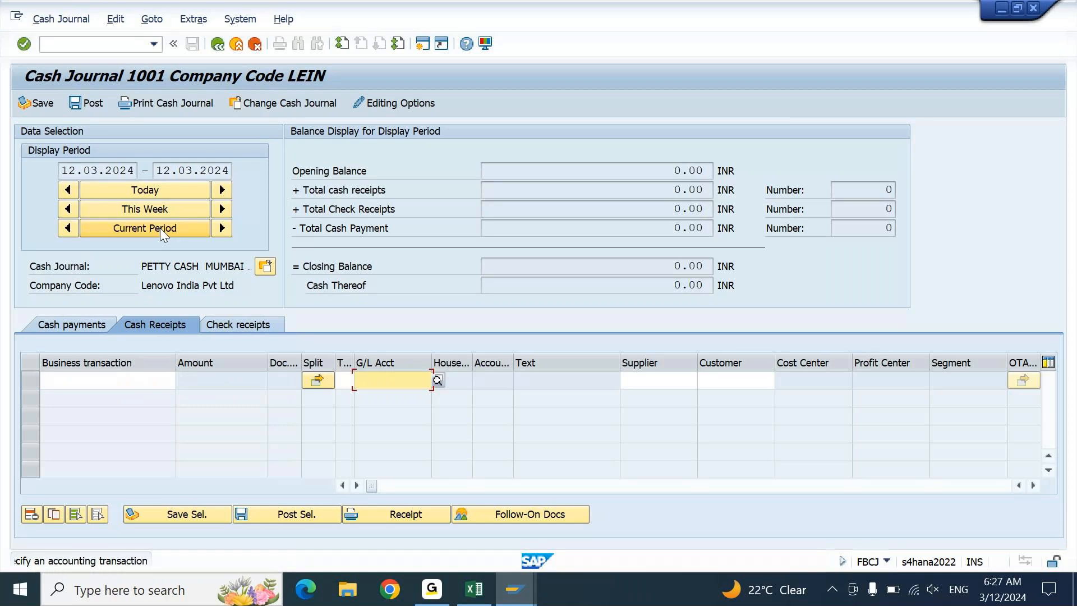
Step: Restart transaction FBCJ and set the cash journal's display period to 01.02.2024 through 29.02.2024
key("F3")
type("fbcj")
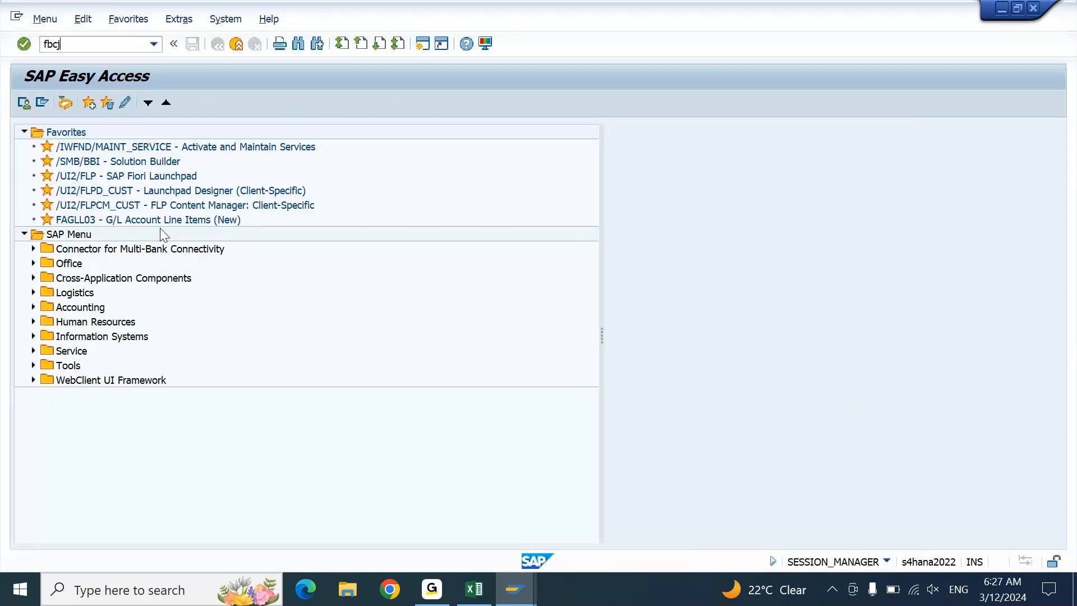
key("Return")
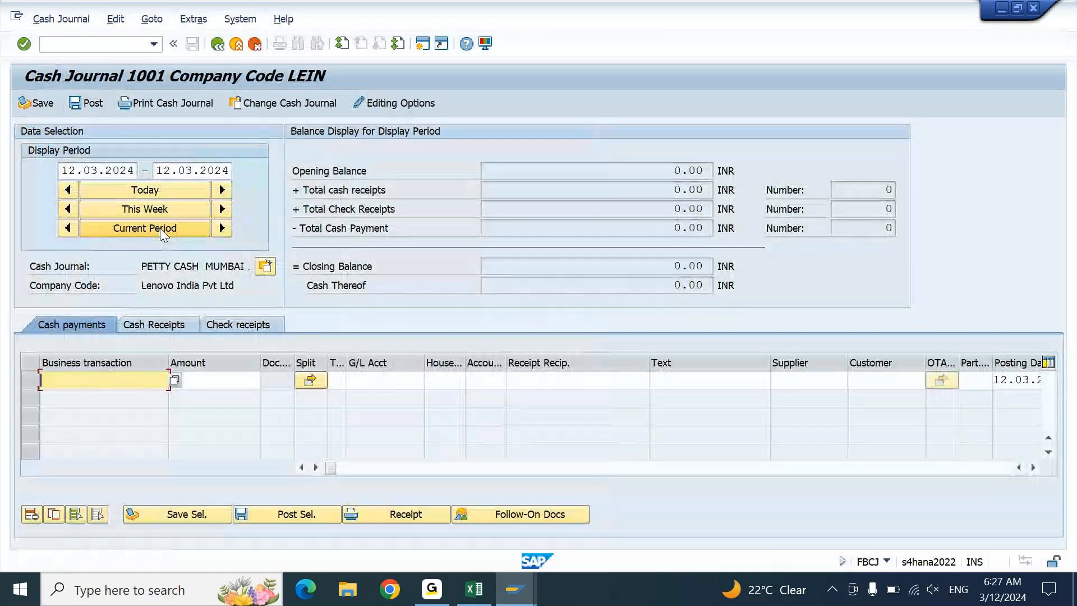
left_click(160, 228)
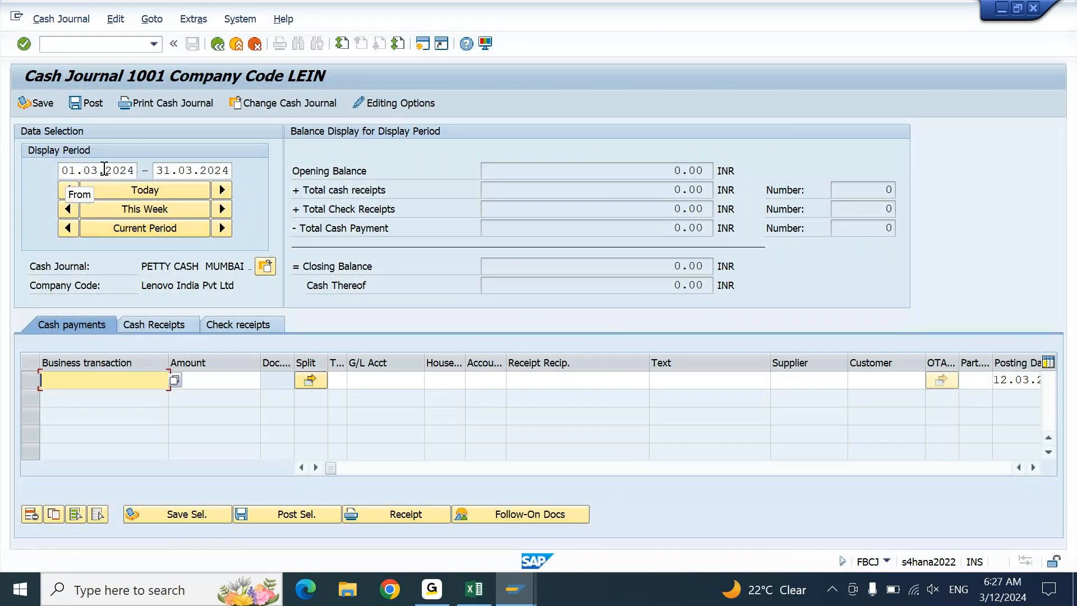
left_click(69, 228)
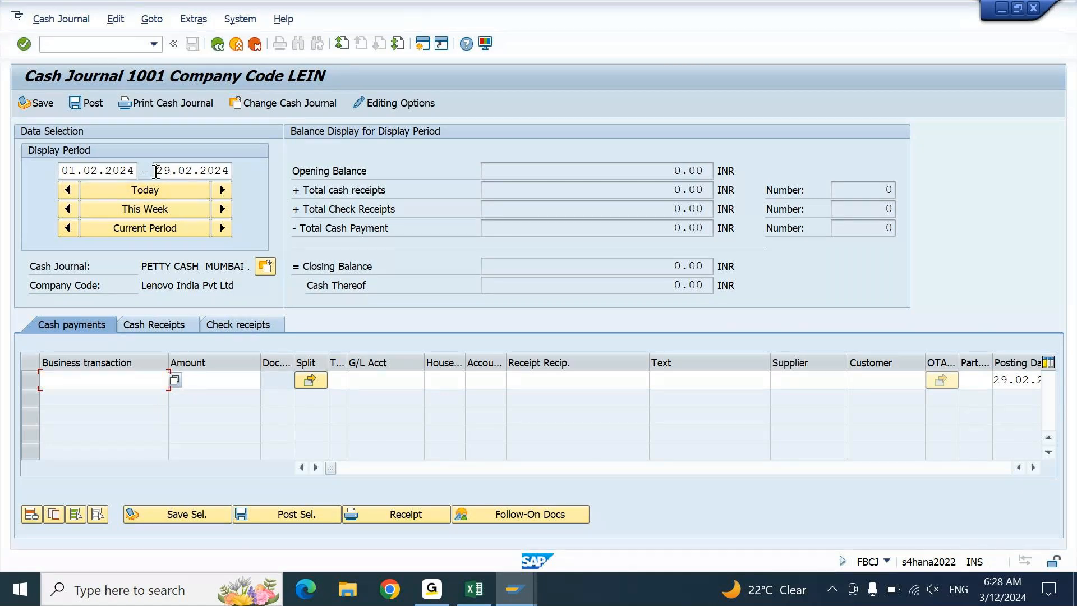
Step: Set the start date of the display period to 29.02.2024, the same as its end date
left_click_drag(156, 172, 268, 177)
key("ctrl+c")
key("shift+Tab")
key("Right")
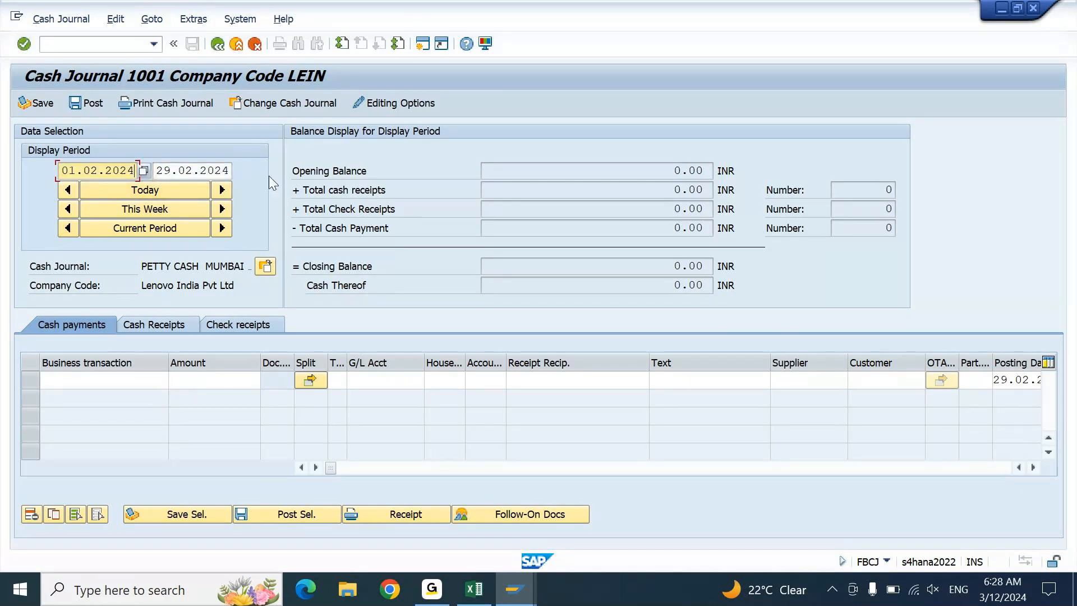
key("Tab")
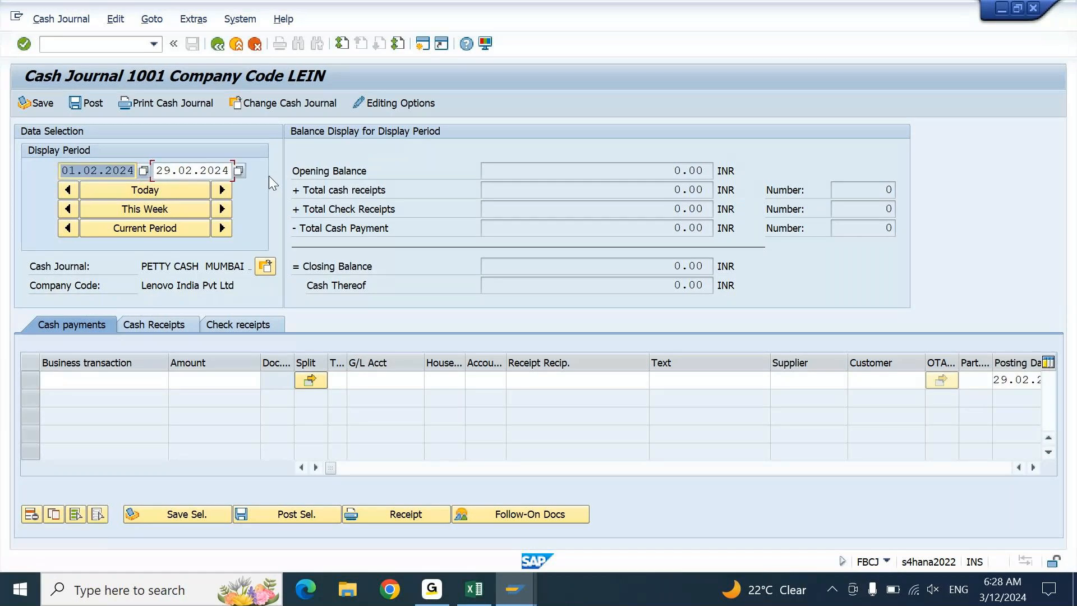
key("ctrl+v")
key("Return")
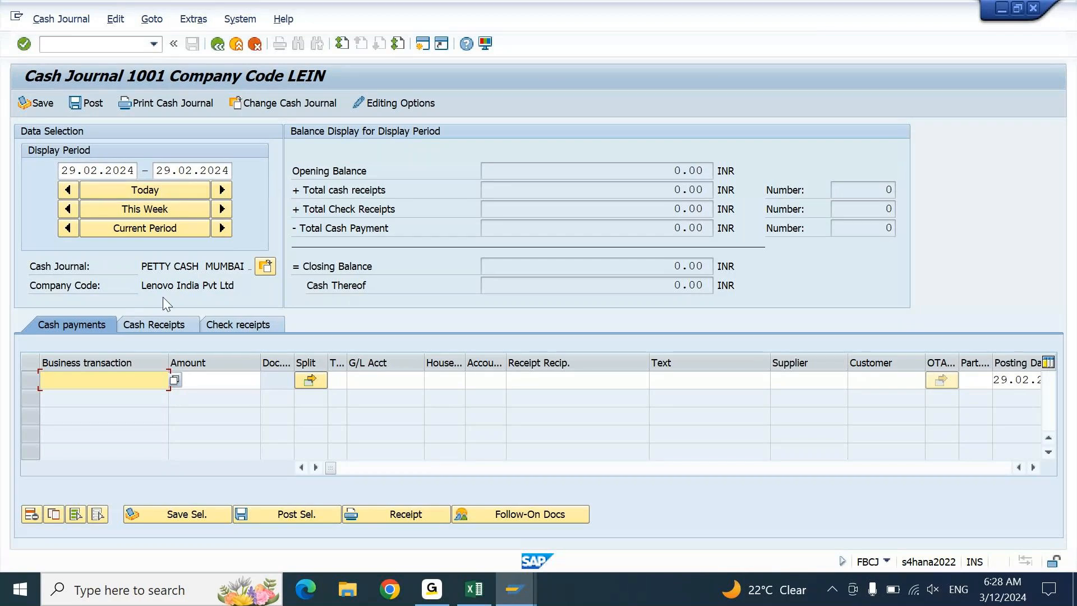
Step: Enter a cash receipt line with business transaction OPENING CASH BALANCE UPLD and amount 10000
left_click(166, 327)
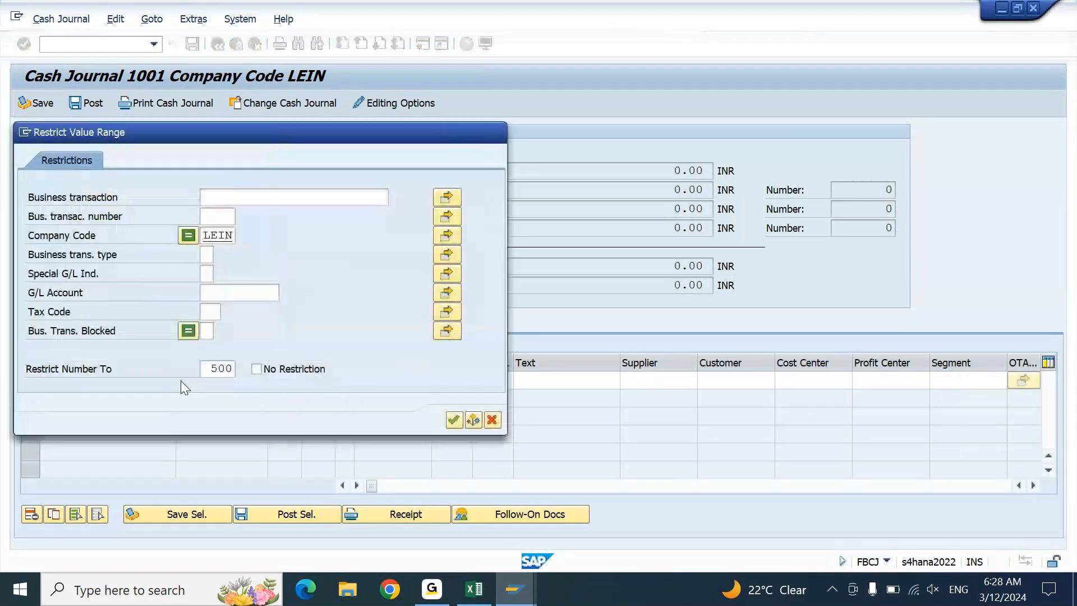
key("Return")
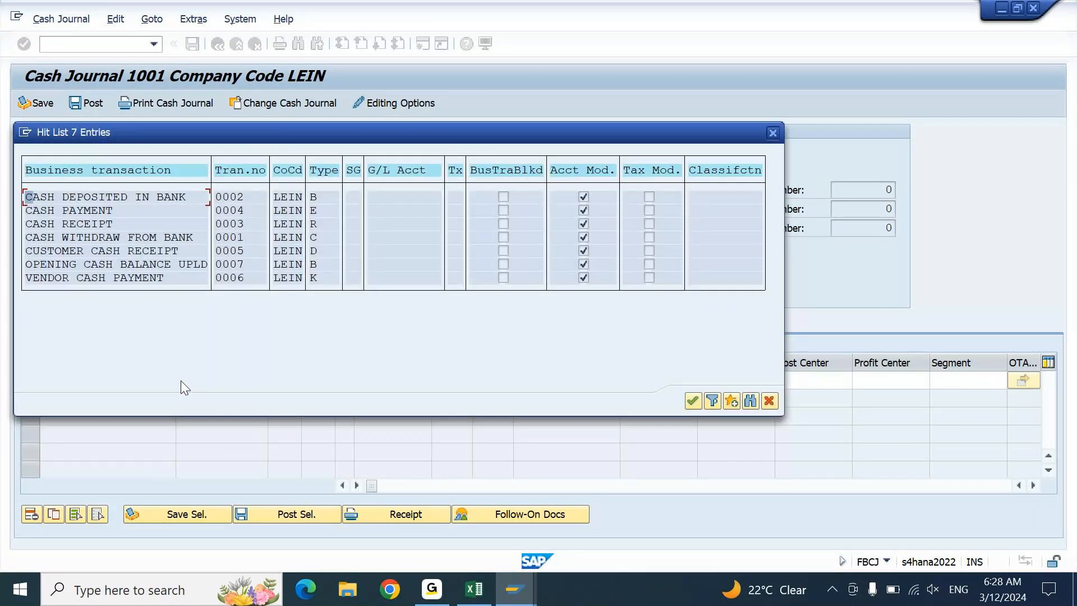
double_click(142, 264)
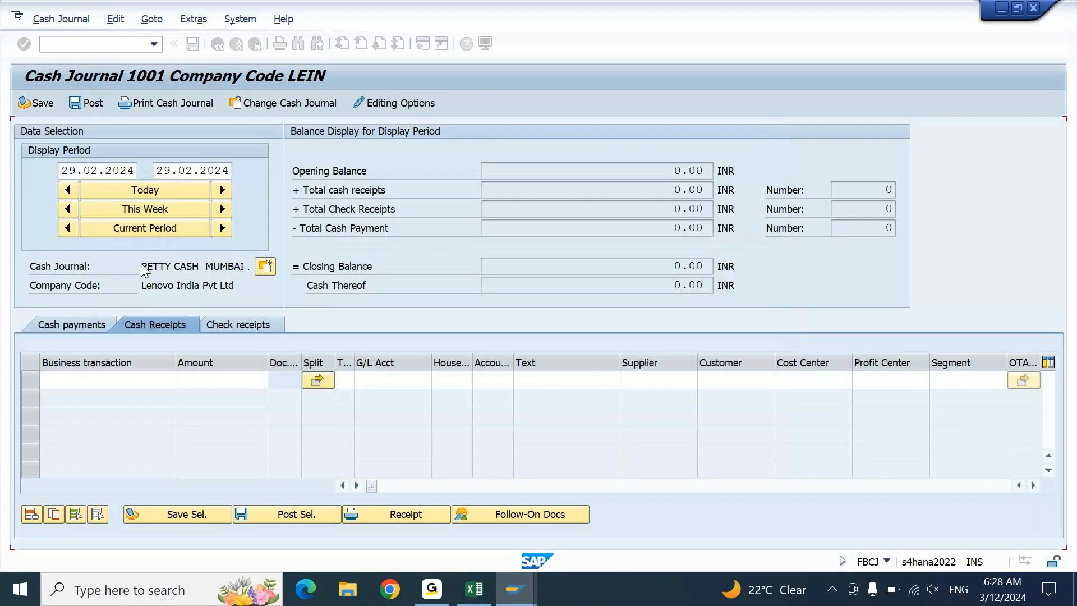
type("10000")
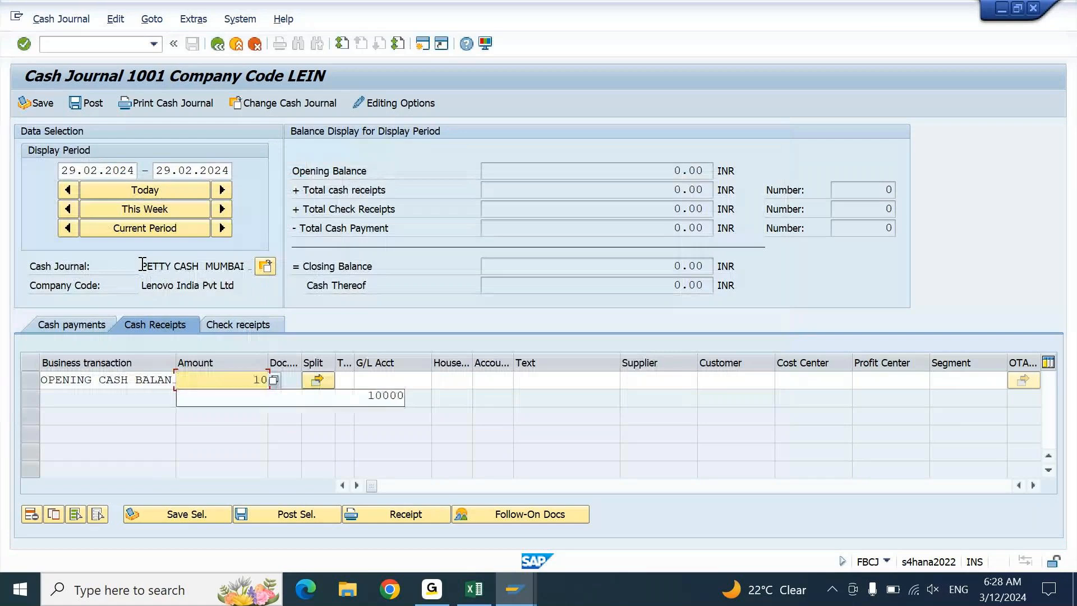
key("Tab")
key("Tab")
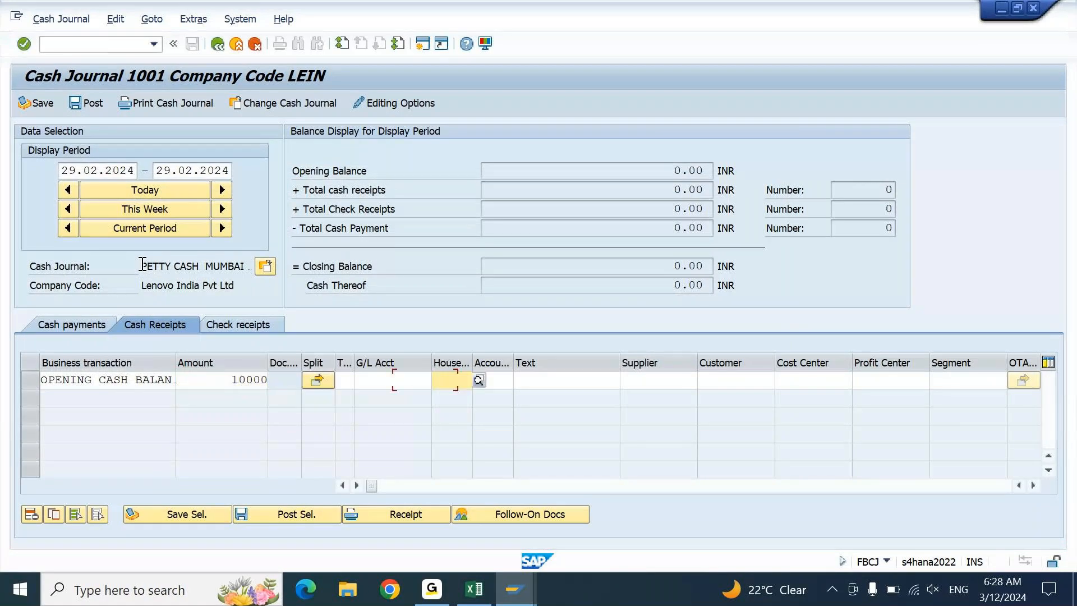
Step: Search the G/L accounts with 8* and assign TB TAKEOVER ACCOUNT, 81100000, to the opening balance receipt line
key("shift+Tab")
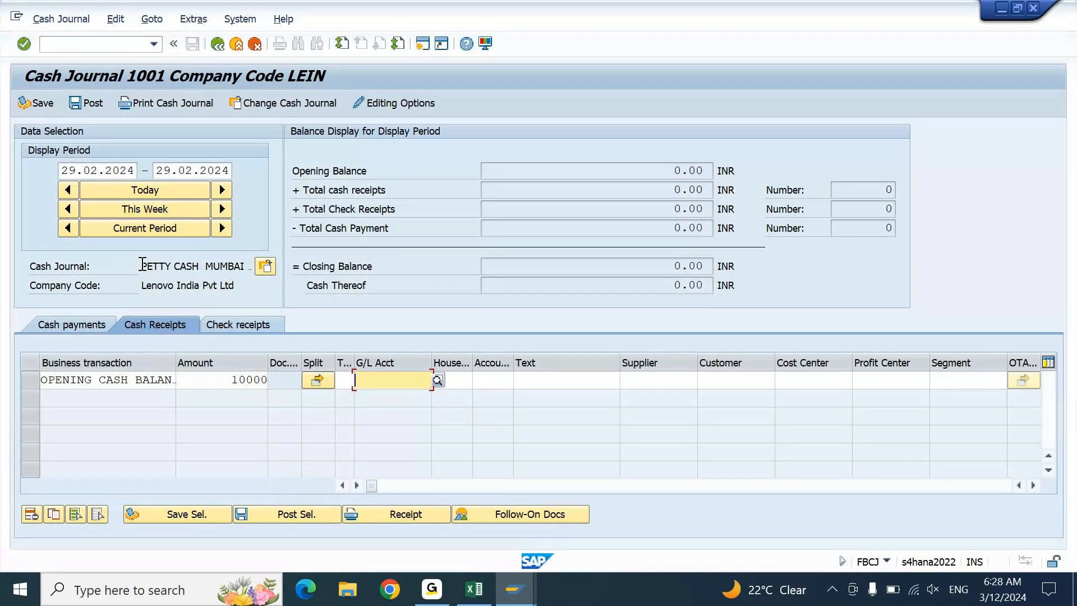
key("ctrl+v")
key("shift+Home")
key("Delete")
key("F4")
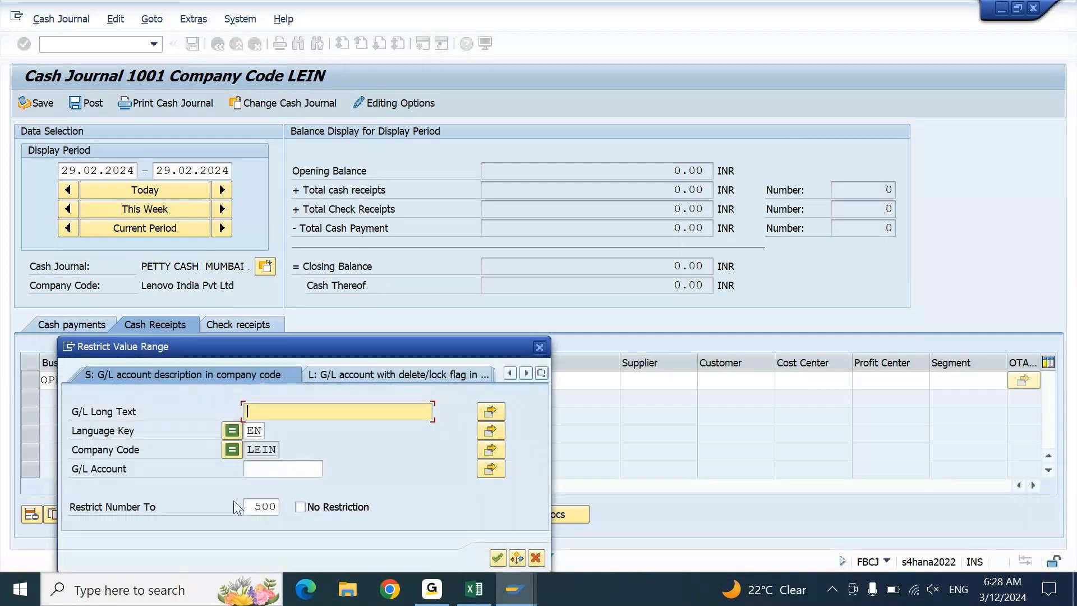
left_click(292, 469)
type("8*")
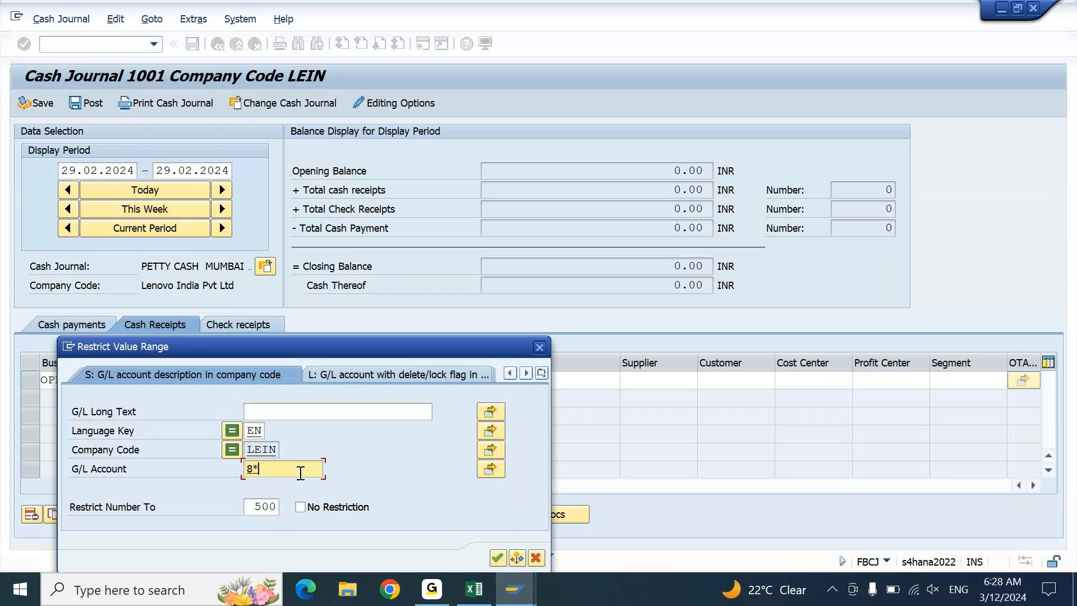
key("Return")
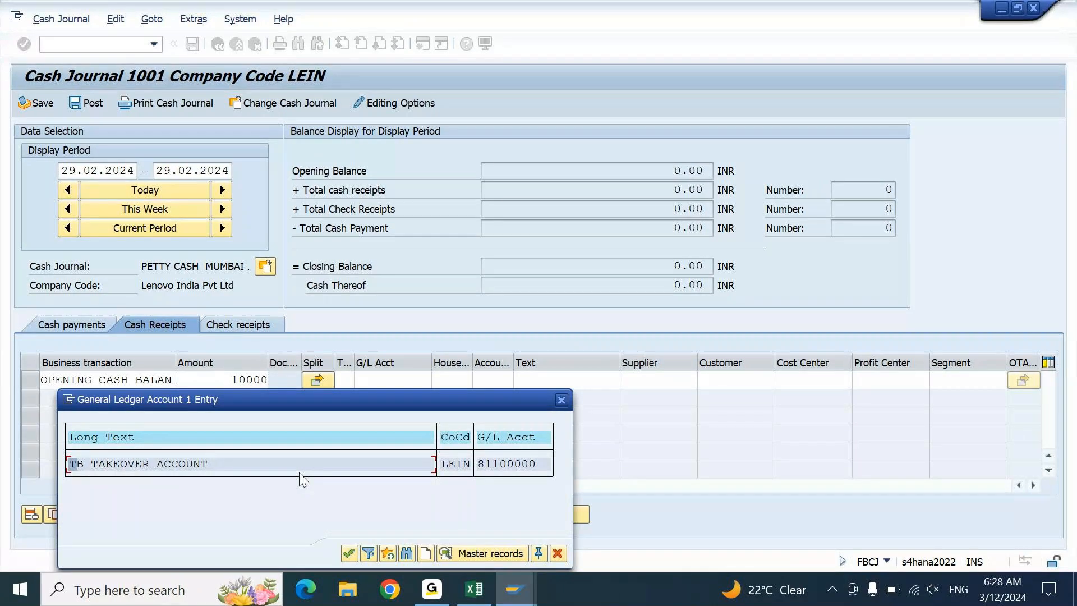
left_click(531, 470)
double_click(531, 470)
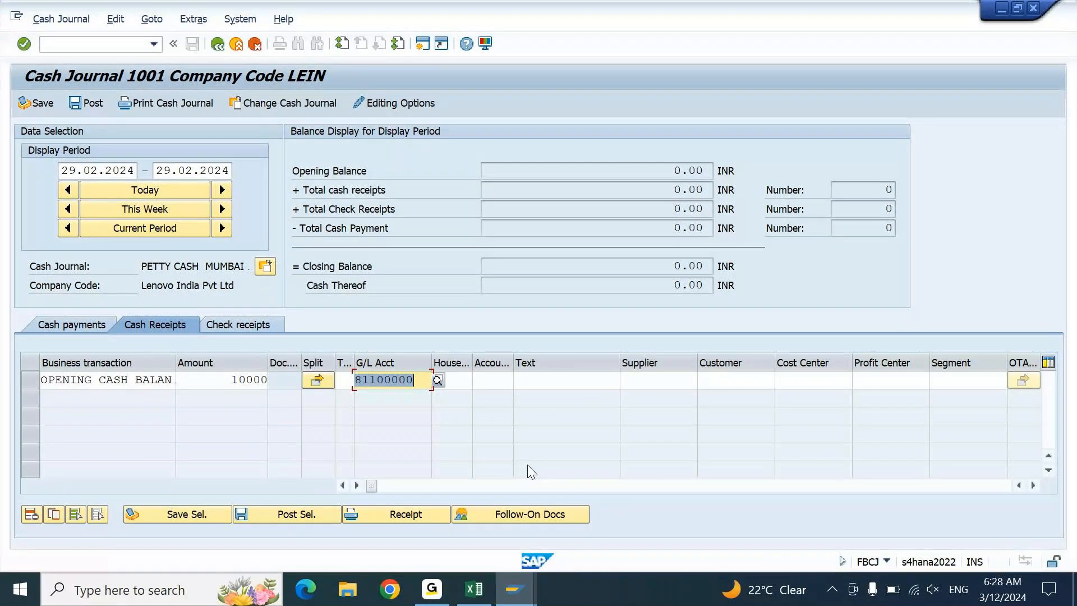
key("Return")
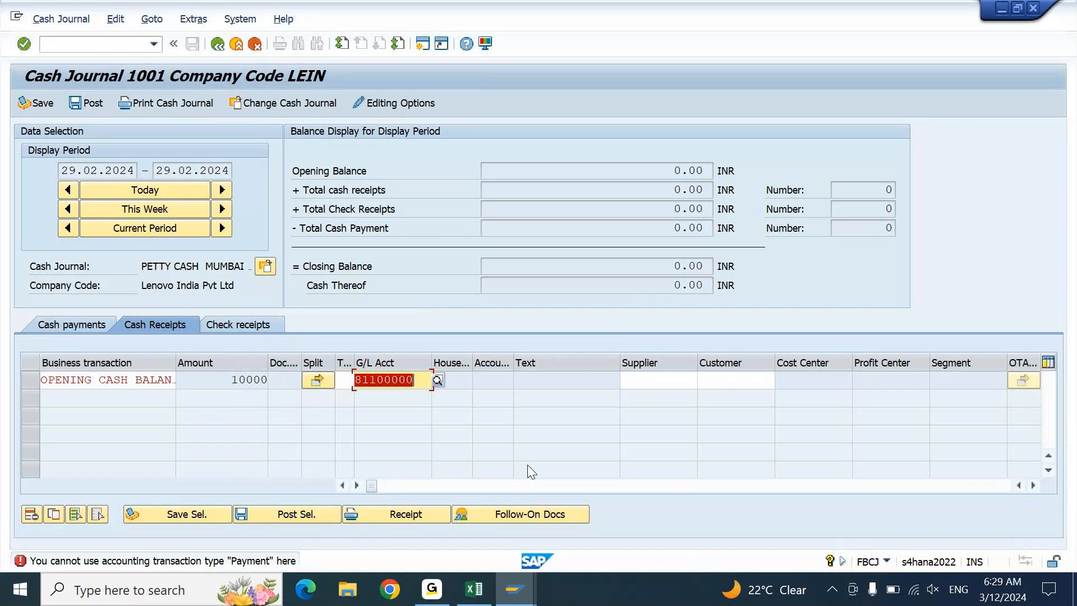
Step: Examine the remaining fields of the opening balance receipt line, from supplier through the document and assignment details
key("Tab")
key("Tab")
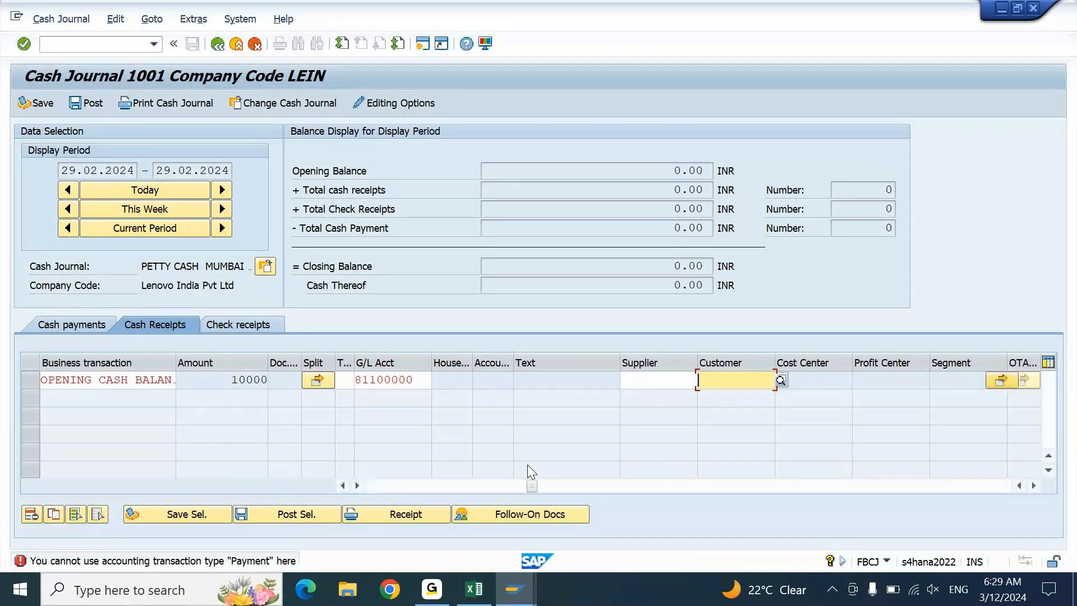
key("Tab")
key("Tab")
key("Tab")
key("Tab")
key("Tab")
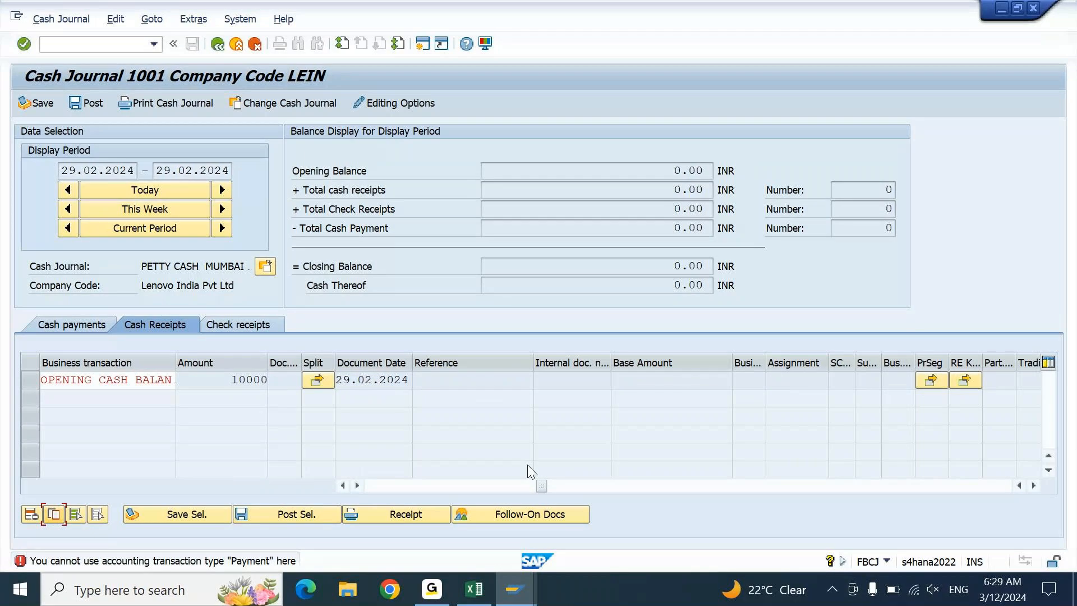
key("shift+Tab")
key("shift+Tab")
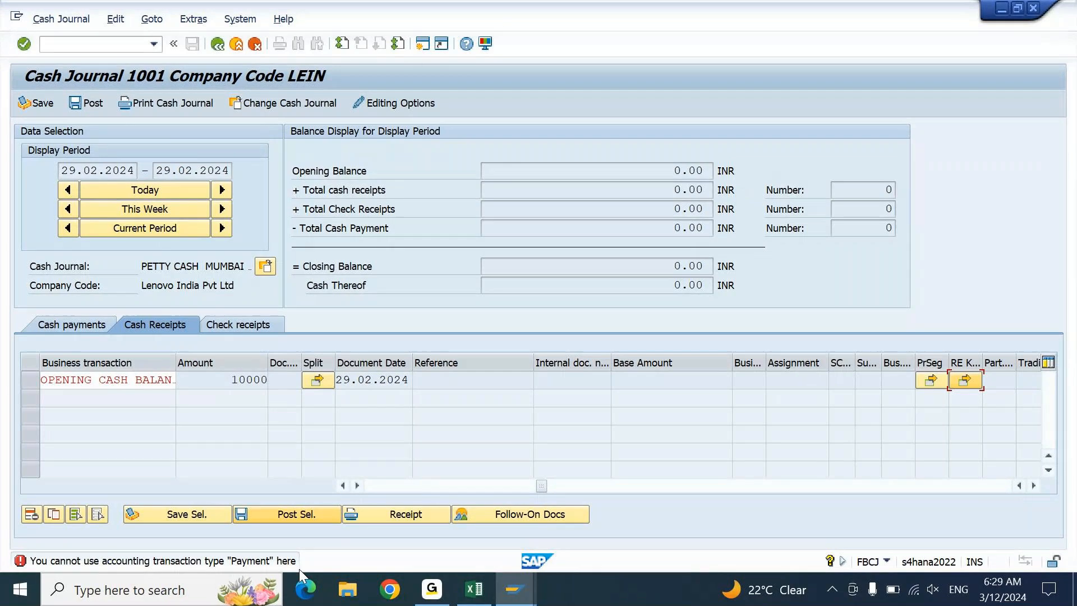
left_click(138, 380)
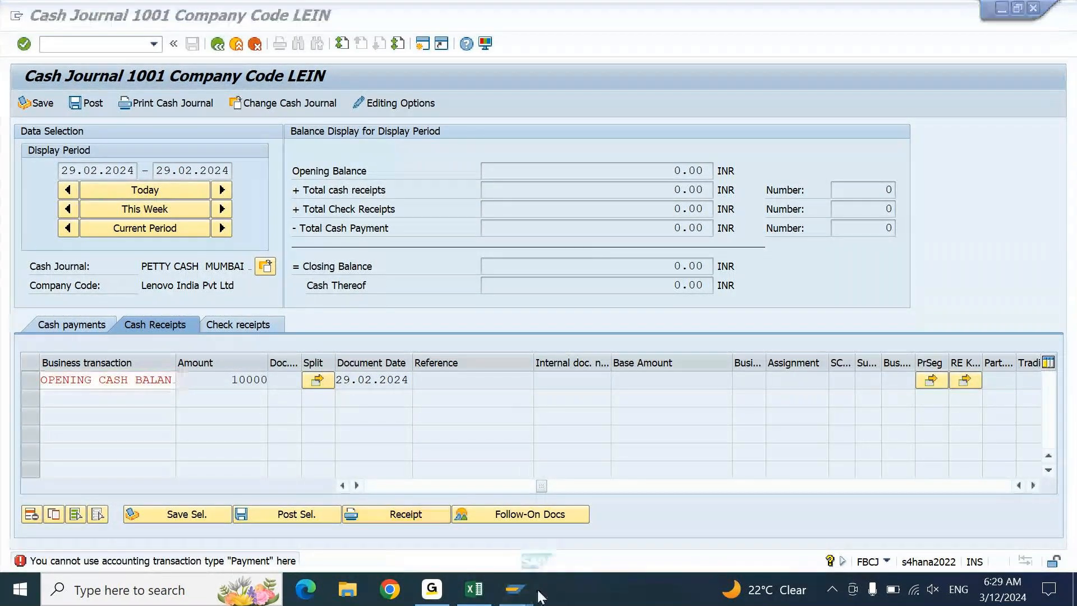
Step: Switch to the Display G/L Account Centrally window, leave FS00, and start FBCJC2 to maintain cash journal business transactions
mouse_move(514, 589)
mouse_move(588, 553)
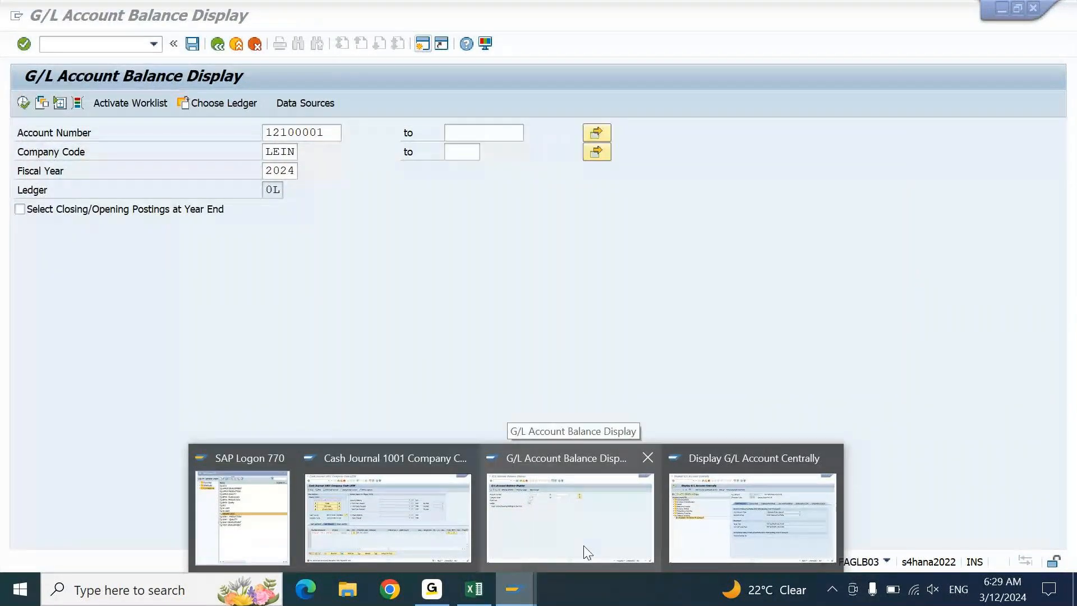
left_click(752, 517)
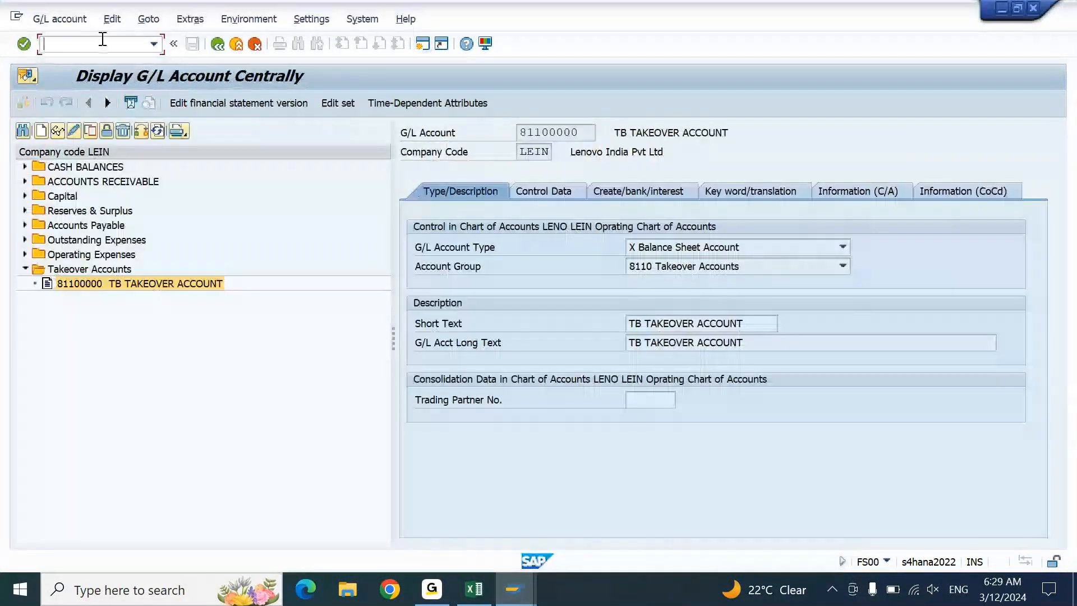
type("/n")
key("Return")
key("Down")
key("Down")
key("Down")
key("Down")
key("Return")
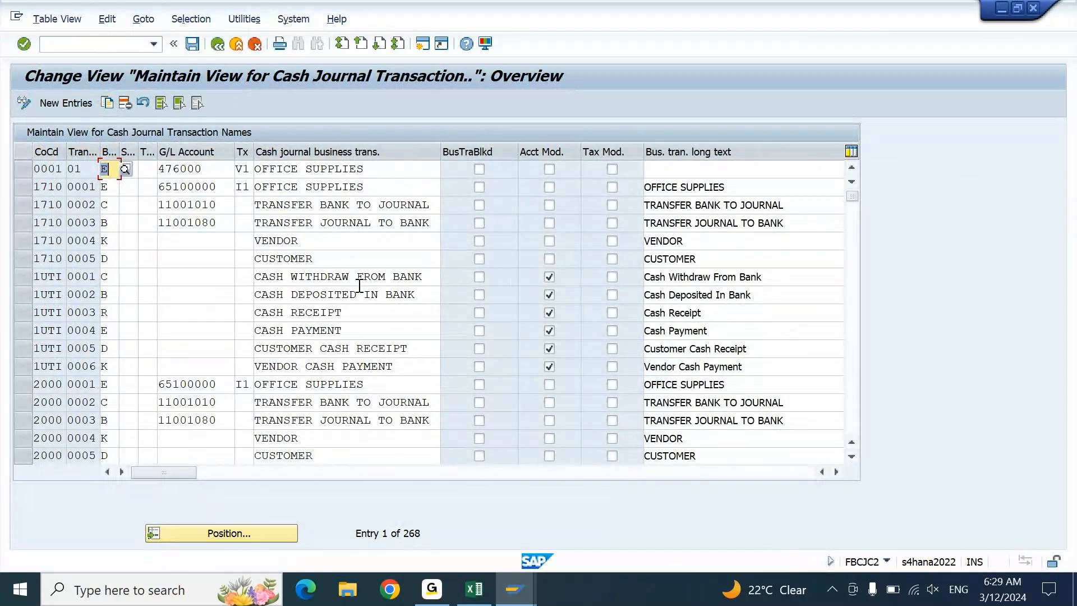
Step: Locate LEIN entry 0007, OPENING CASH BALANCE UPLD, and list the possible values for its business transaction type
scroll(335, 392, "down", 3)
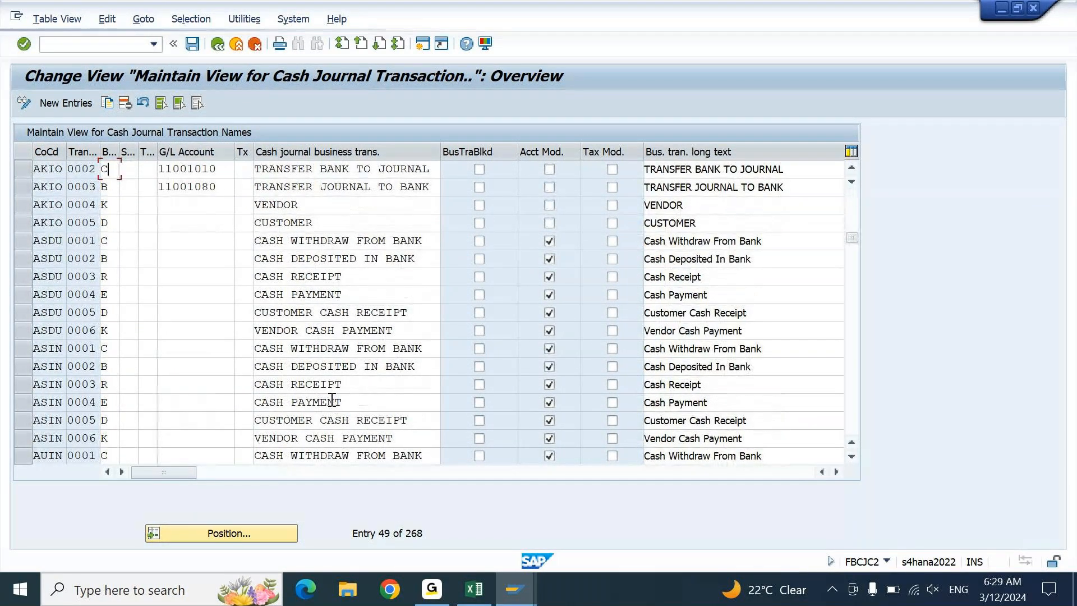
scroll(335, 405, "down", 1)
scroll(79, 436, "down", 2)
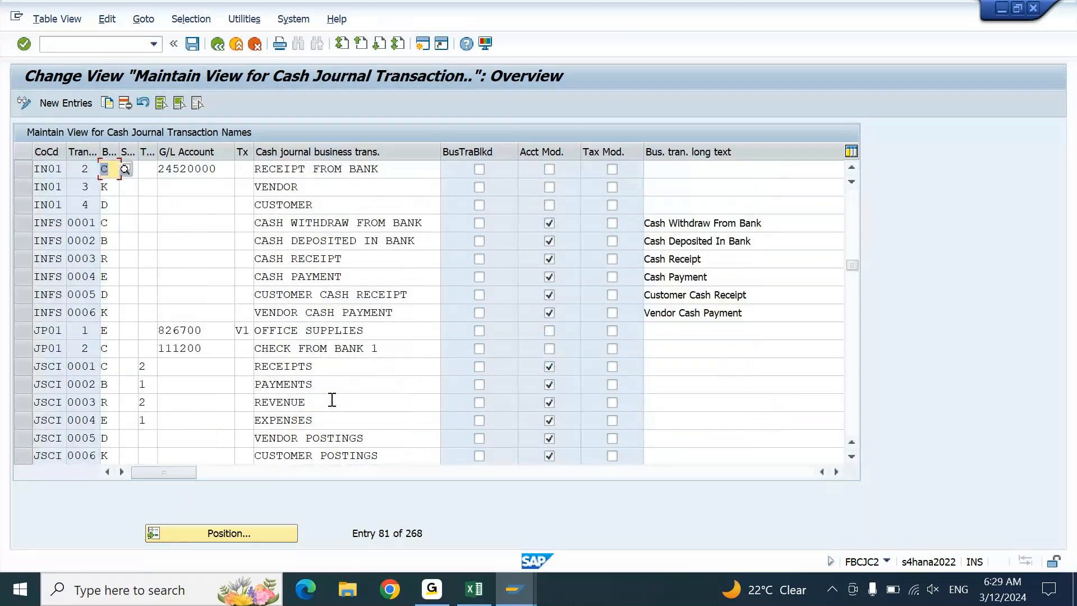
scroll(77, 435, "down", 1)
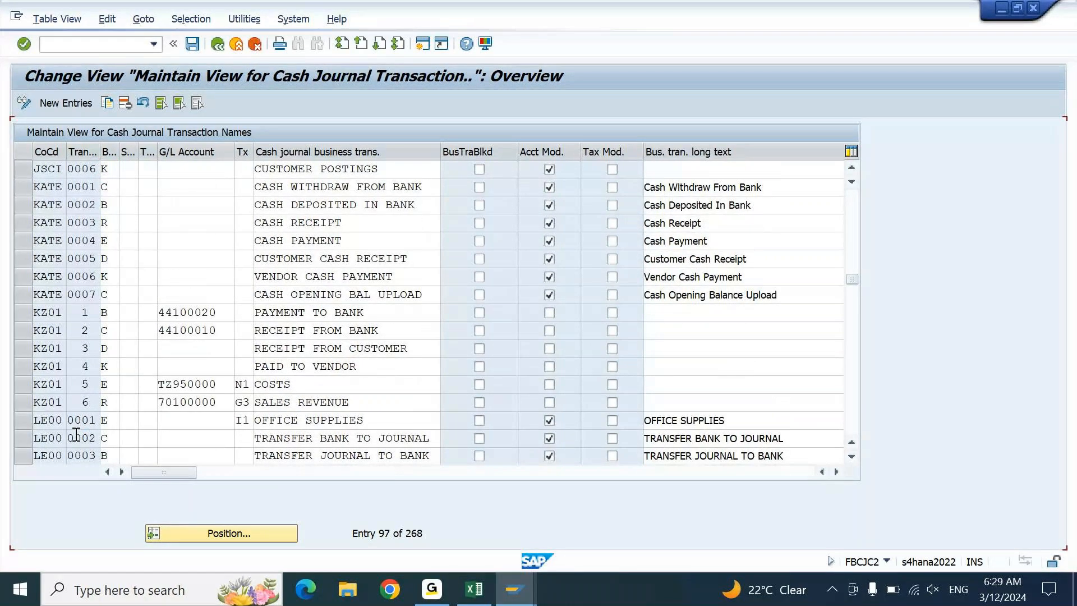
scroll(76, 434, "down", 1)
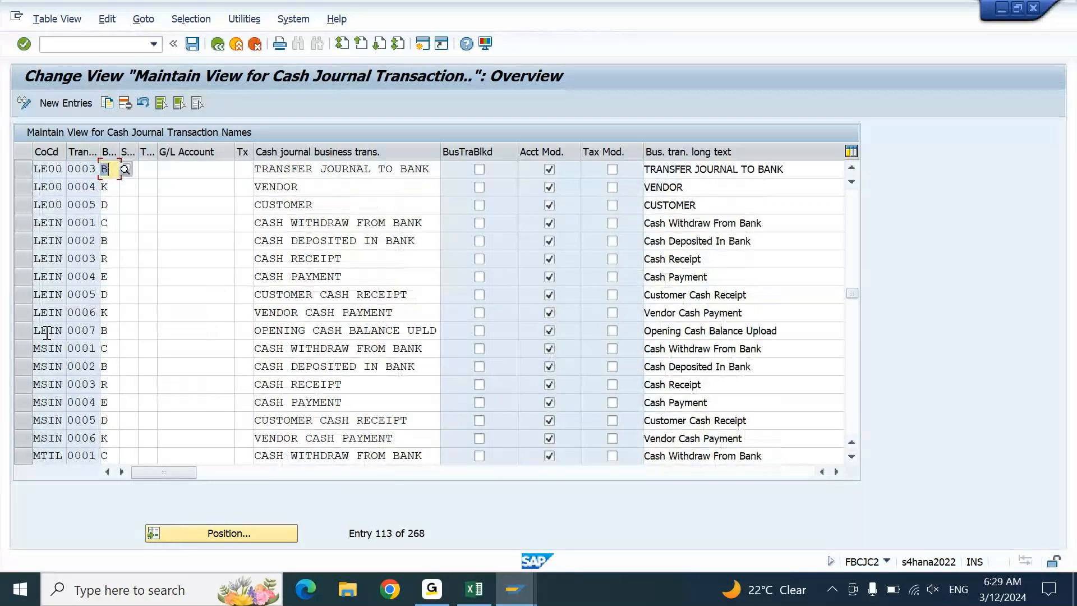
left_click(25, 334)
left_click(117, 332)
left_click(124, 330)
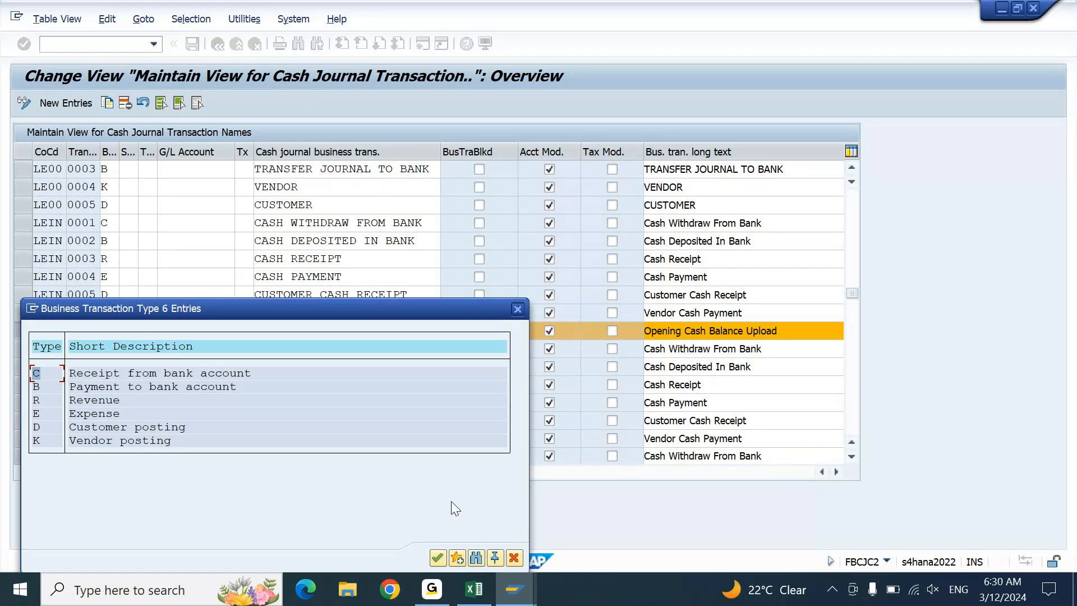
Step: Switch to the Cash Journal 1001 window and clear the business transaction from the 10000 receipt line
left_click(532, 598)
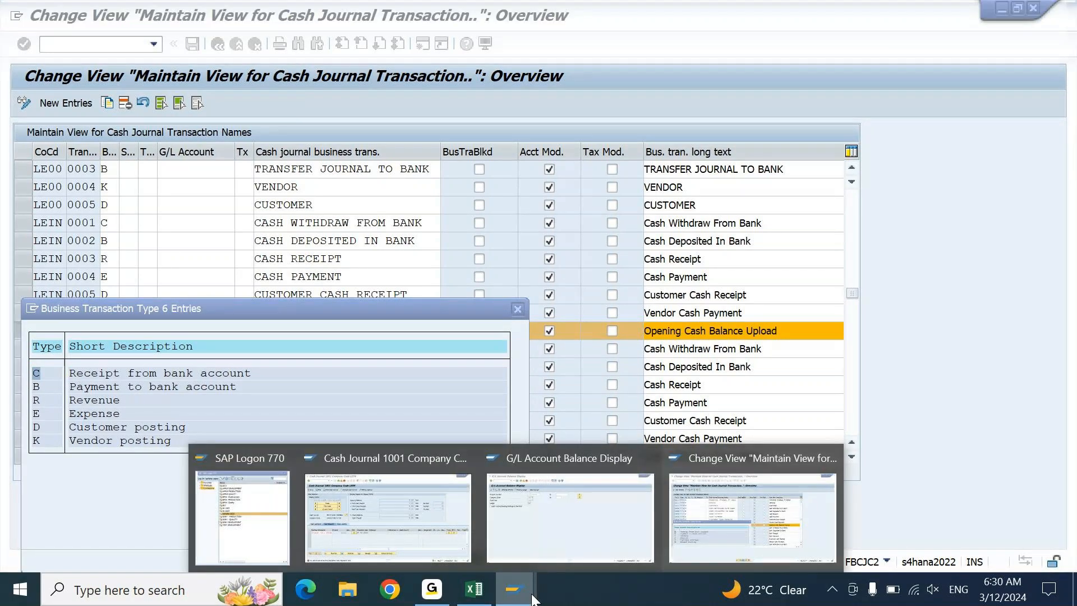
left_click(387, 516)
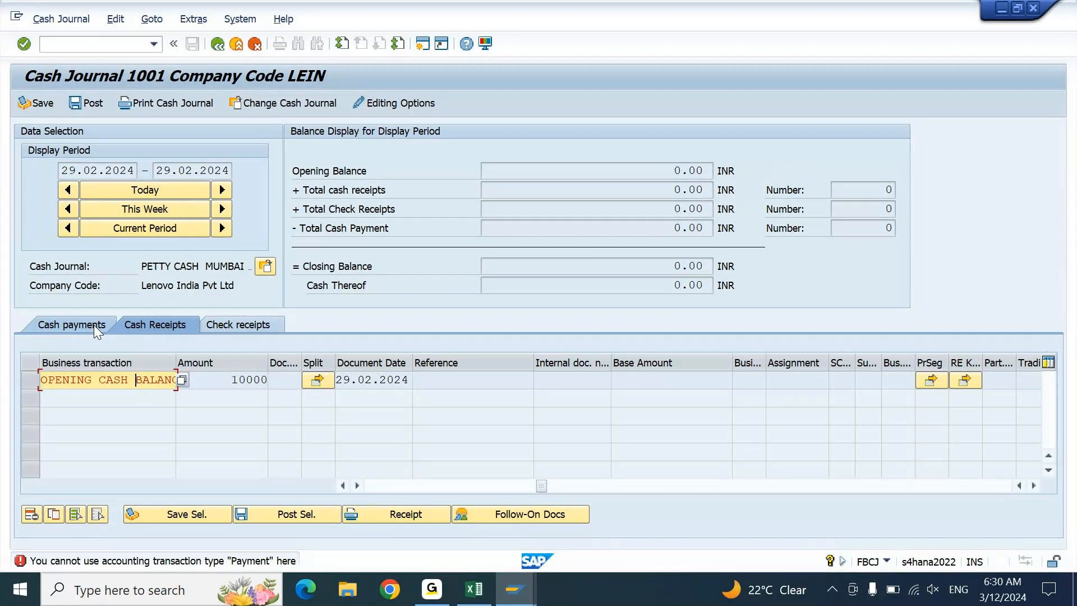
key("Tab")
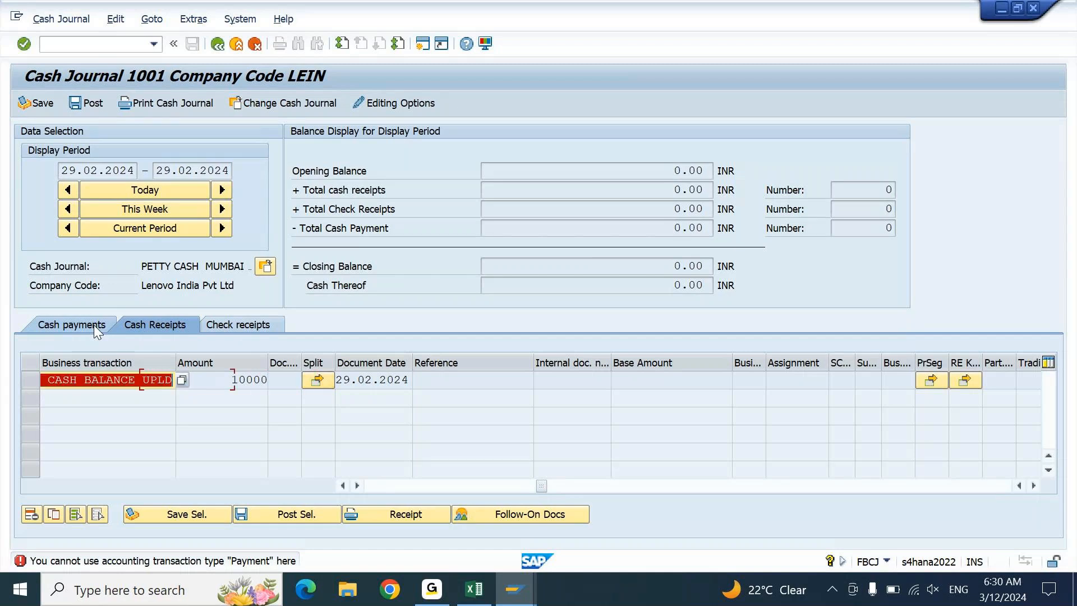
key("BackSpace")
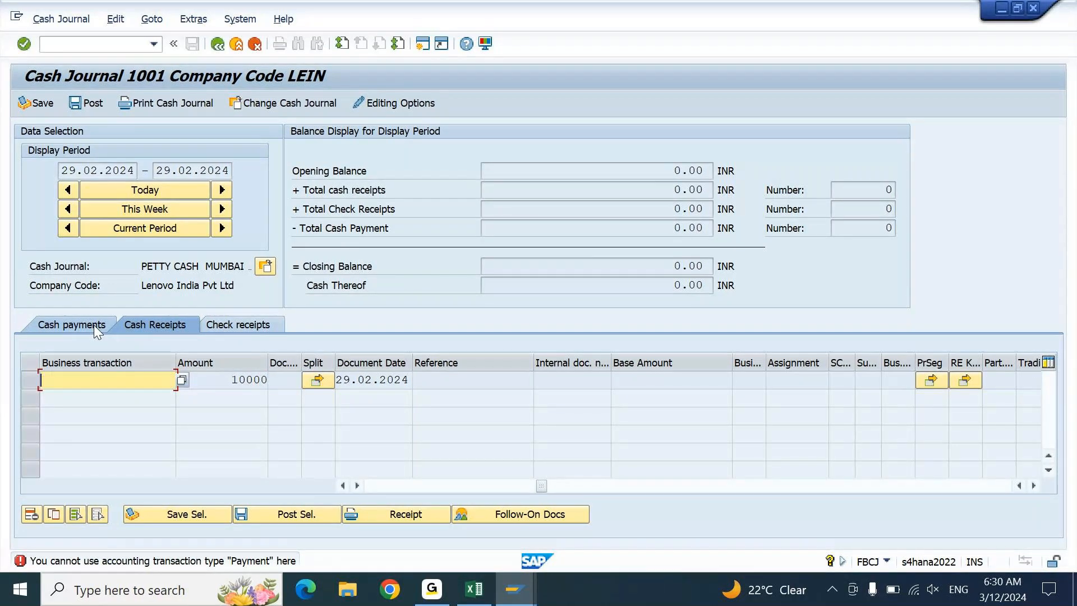
Step: Switch back to the transaction maintenance window, set LEIN entry 0007's business transaction type to C, save, and leave the view
left_click(528, 600)
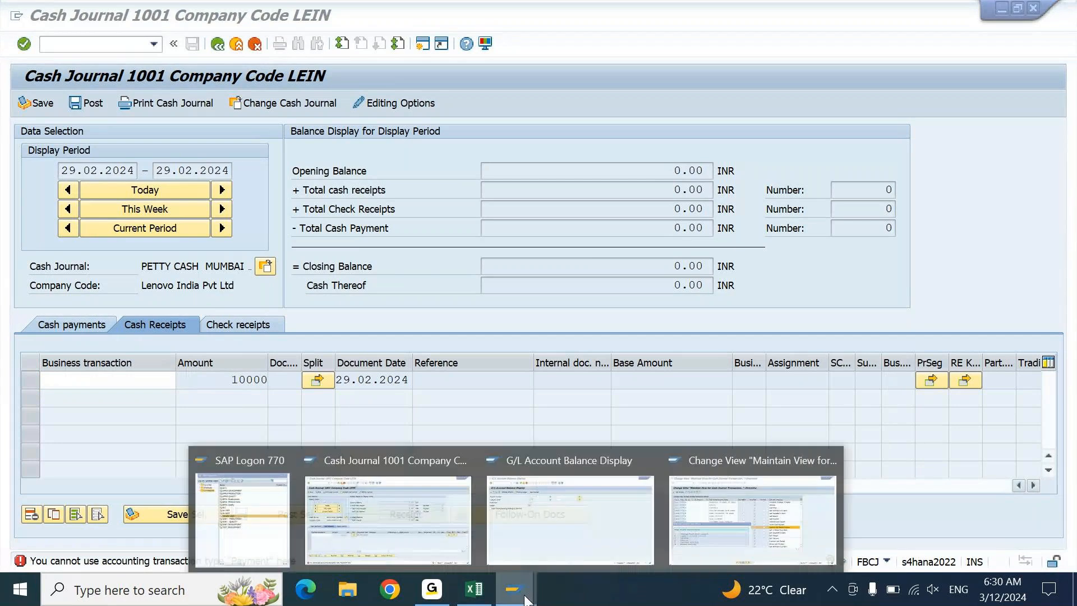
left_click(706, 521)
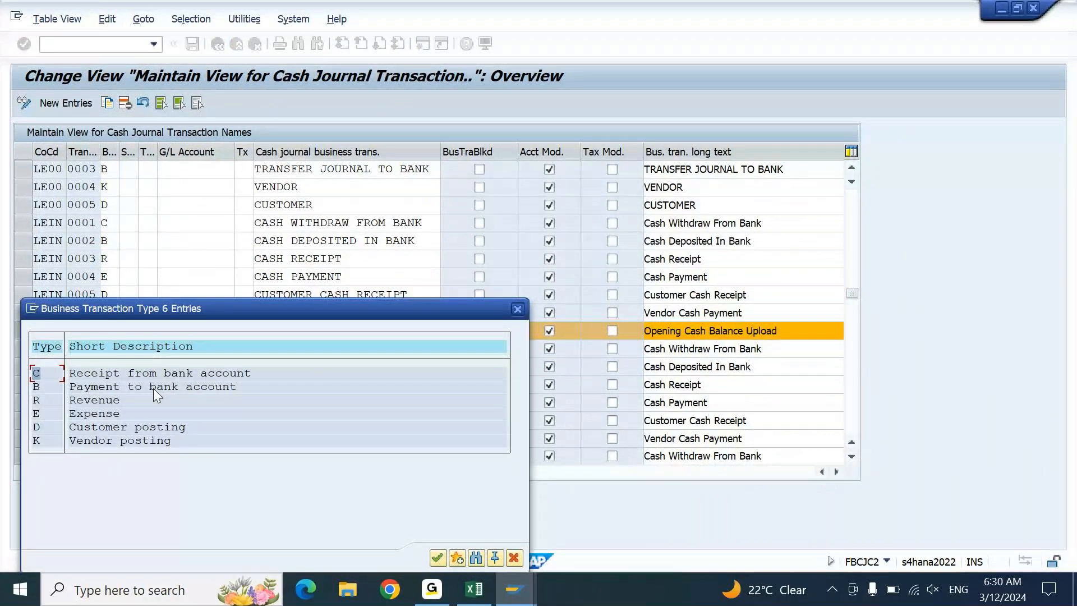
left_click(519, 309)
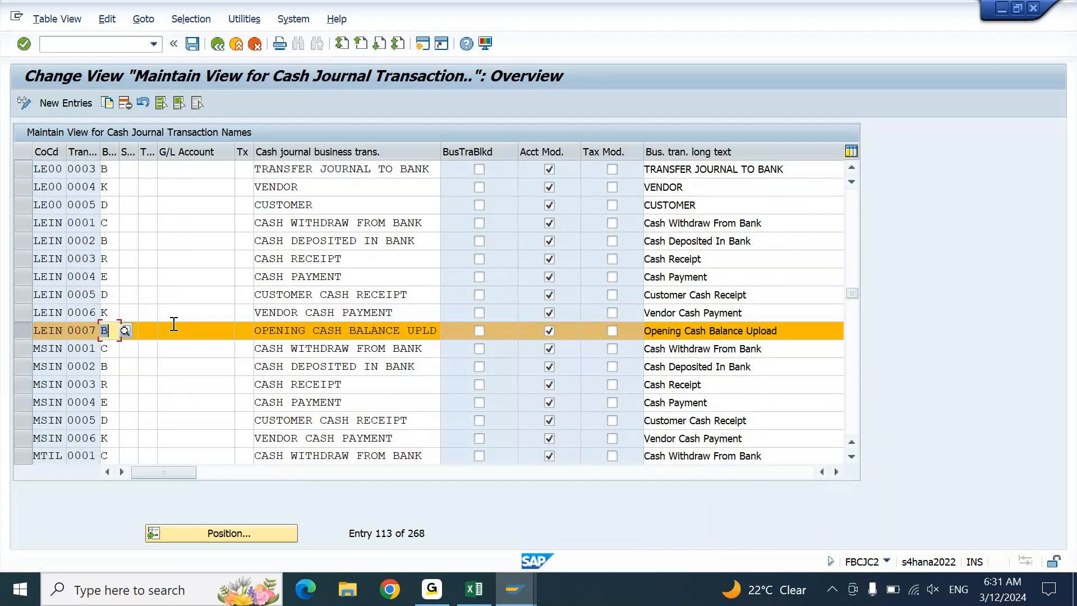
type("c")
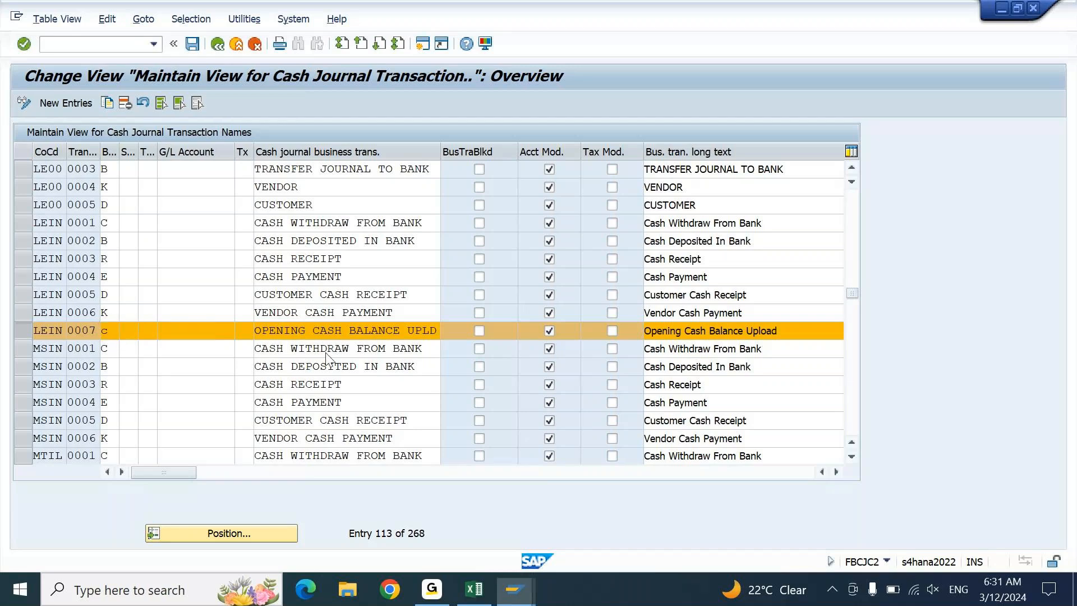
key("Return")
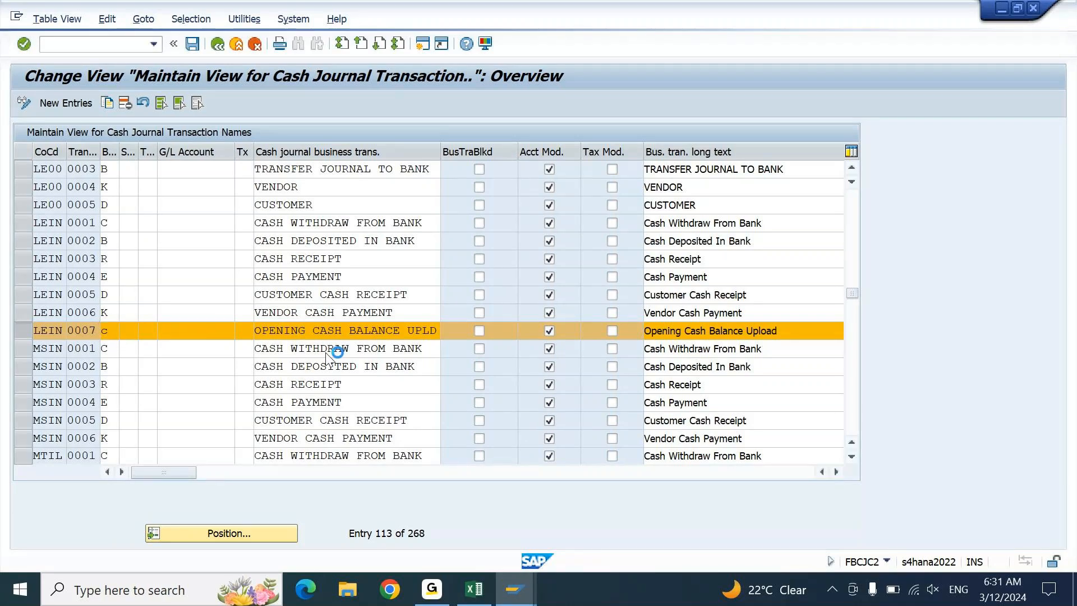
left_click(193, 44)
key("Return")
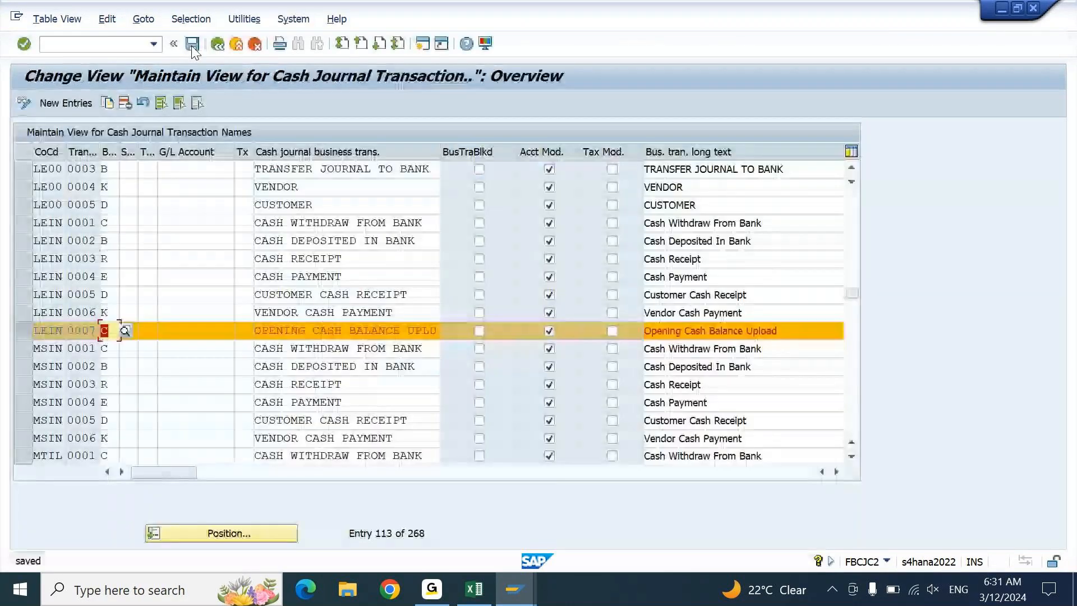
key("F3")
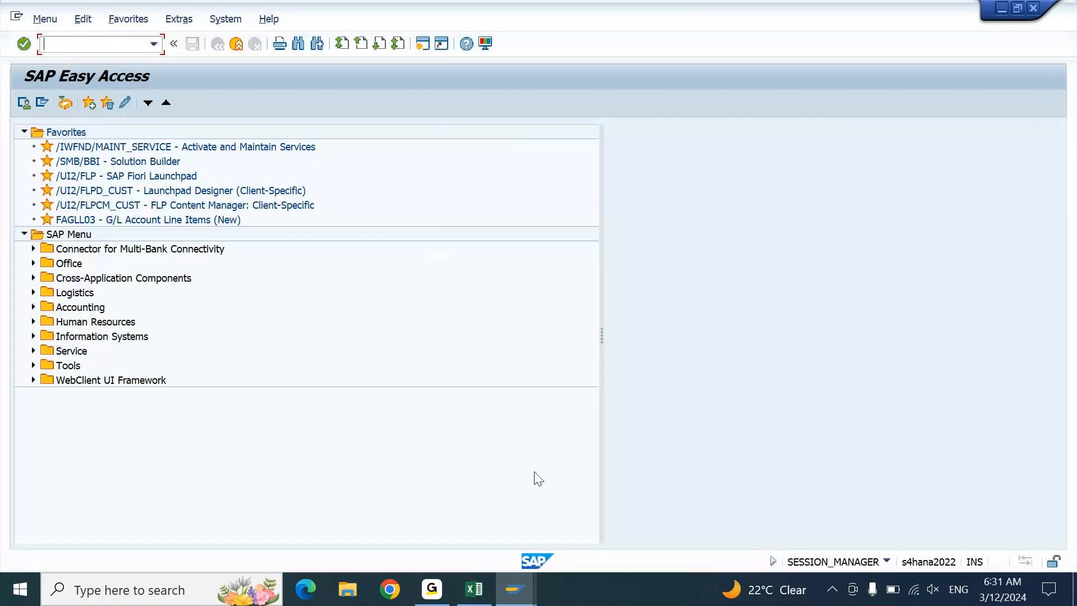
Step: Switch to the Cash Journal window and assign business transaction OPENING CASH BALANCE UPLD to the 10000 receipt line again
left_click(515, 589)
left_click(473, 506)
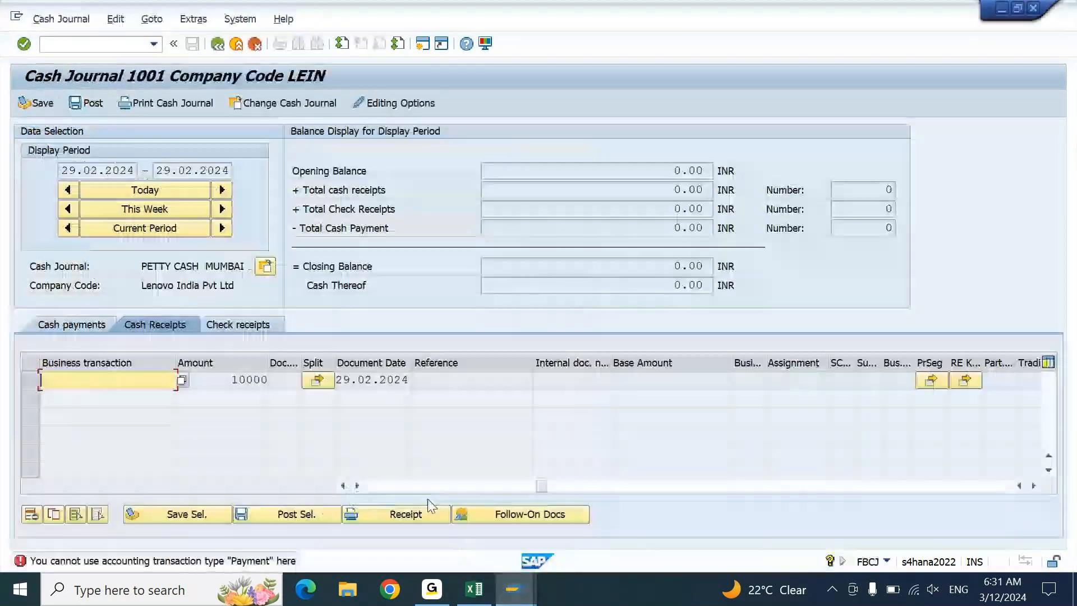
key("Return")
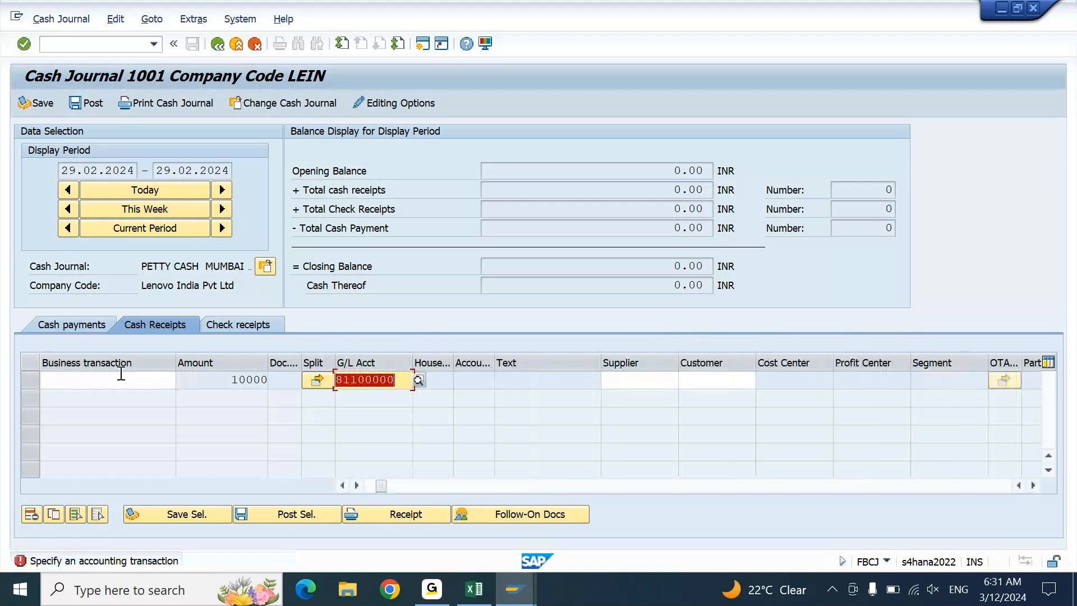
left_click(163, 379)
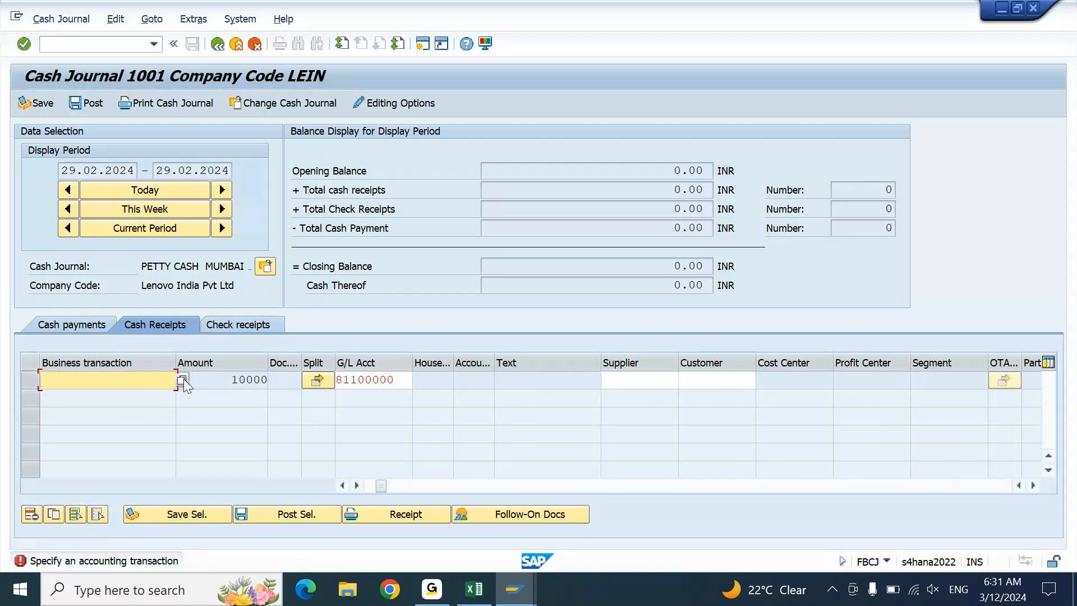
left_click(183, 382)
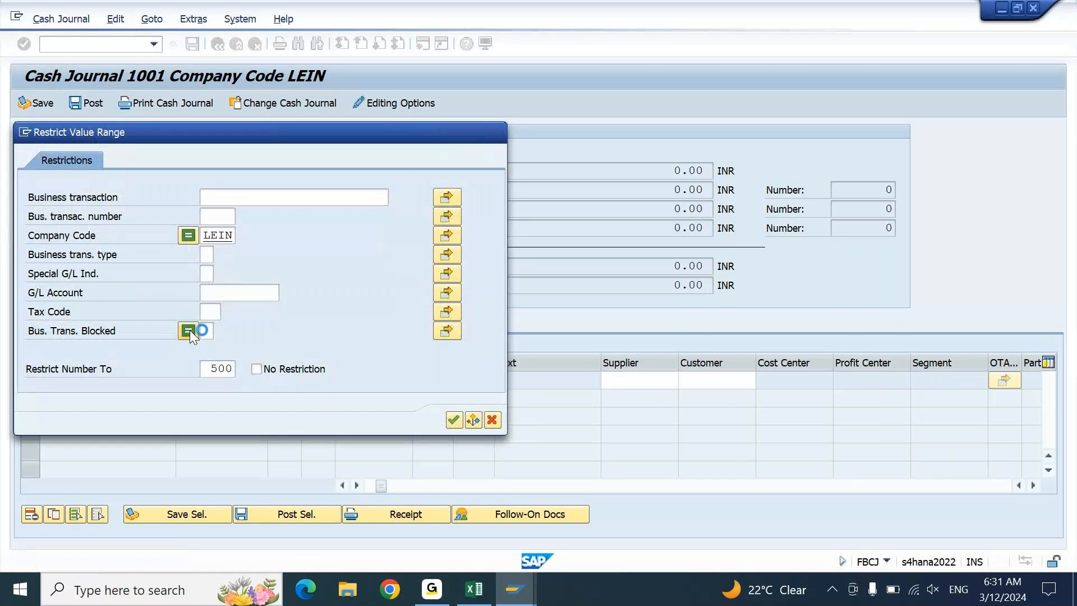
key("Return")
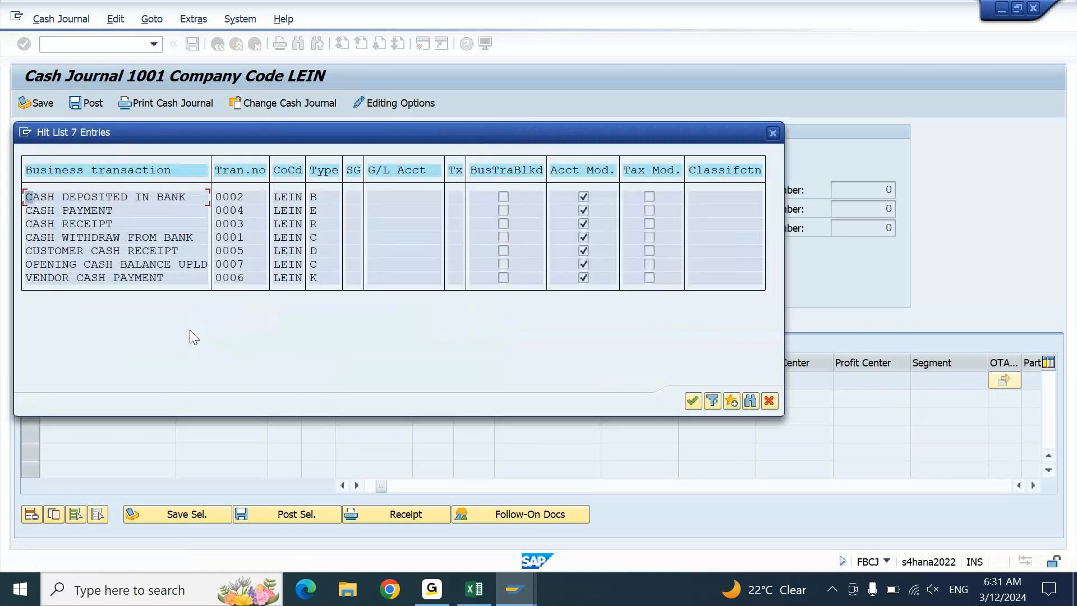
double_click(154, 264)
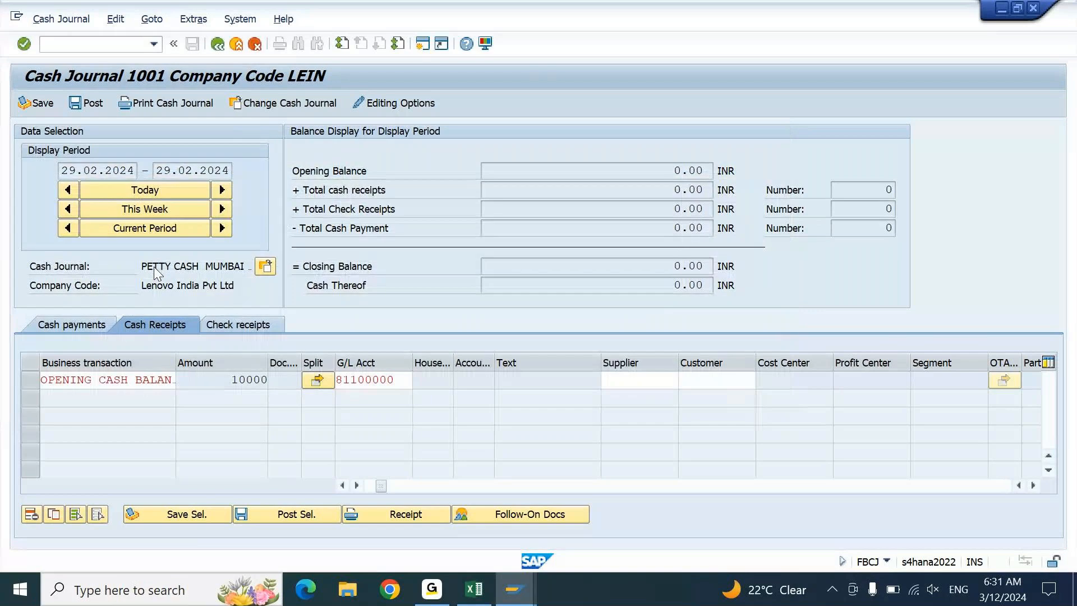
key("Return")
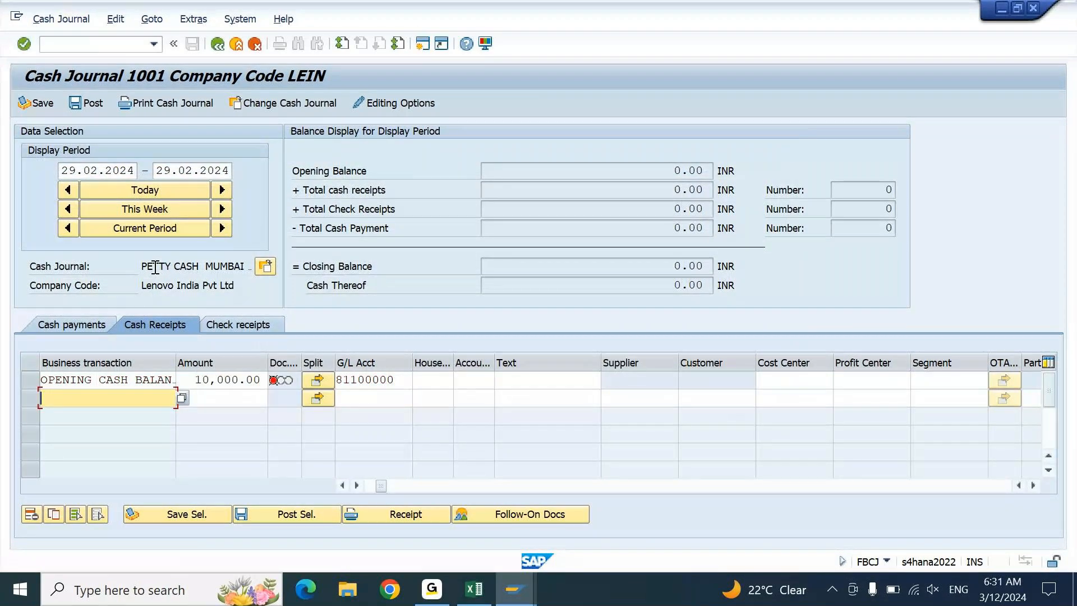
Step: Select the opening balance receipt line and set its profit center to LEIN01
left_click(399, 382)
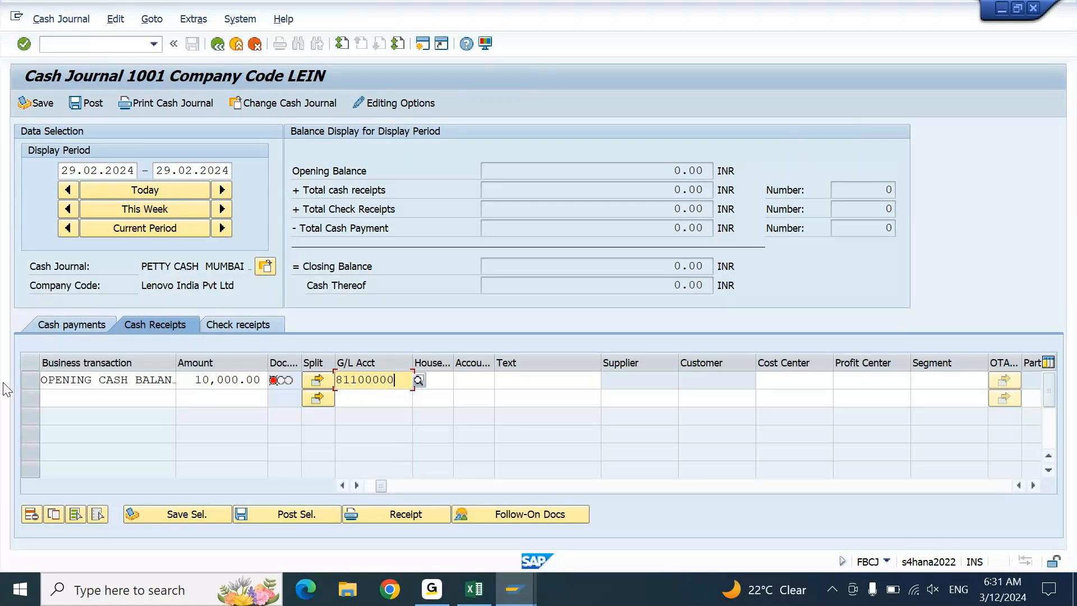
left_click(33, 379)
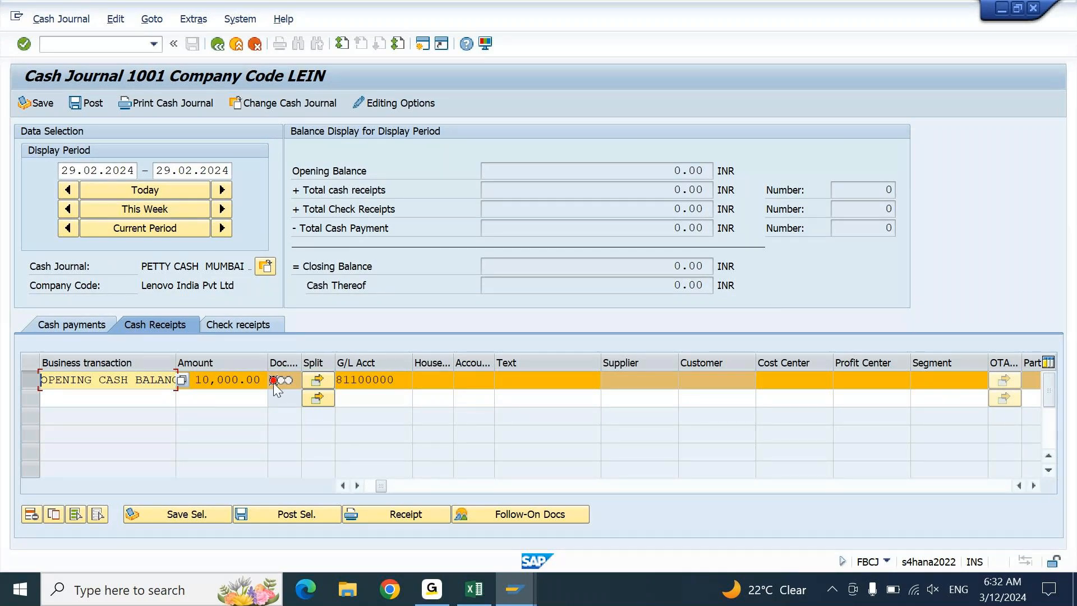
mouse_move(284, 385)
left_click(882, 381)
type("lein")
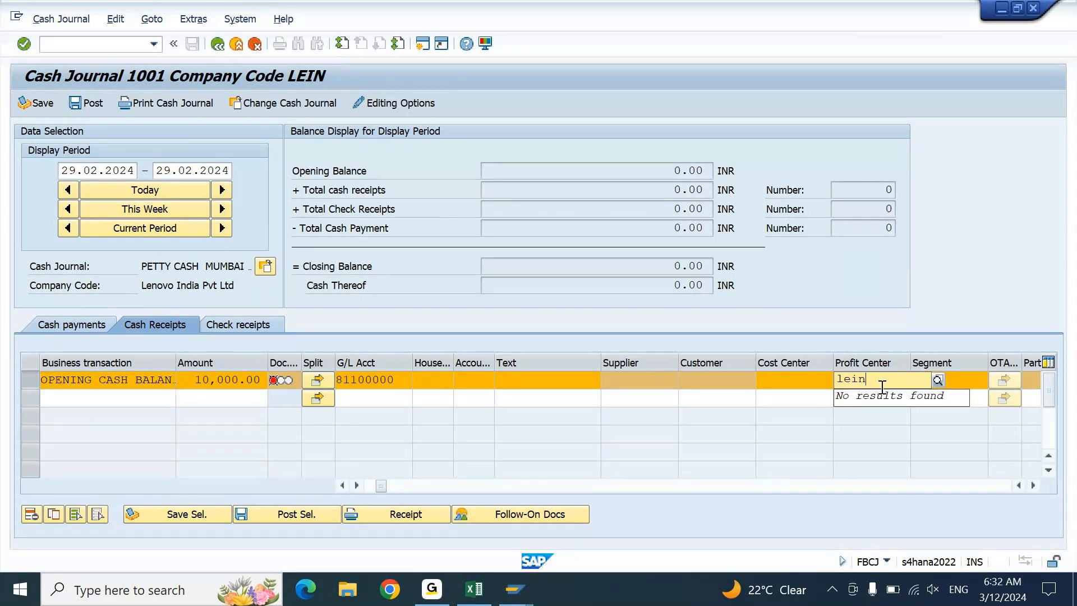
type("01")
Step: Examine the receipt line's remaining fields, from segment and posting date through reference, assignment and cost object
key("Tab")
key("Tab")
key("Tab")
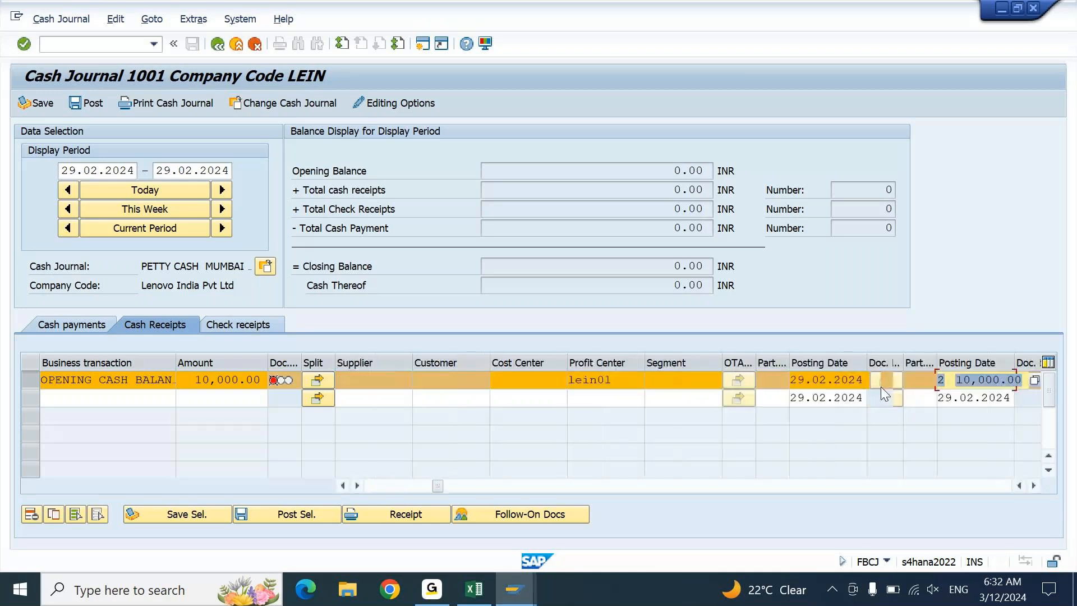
left_click(882, 386)
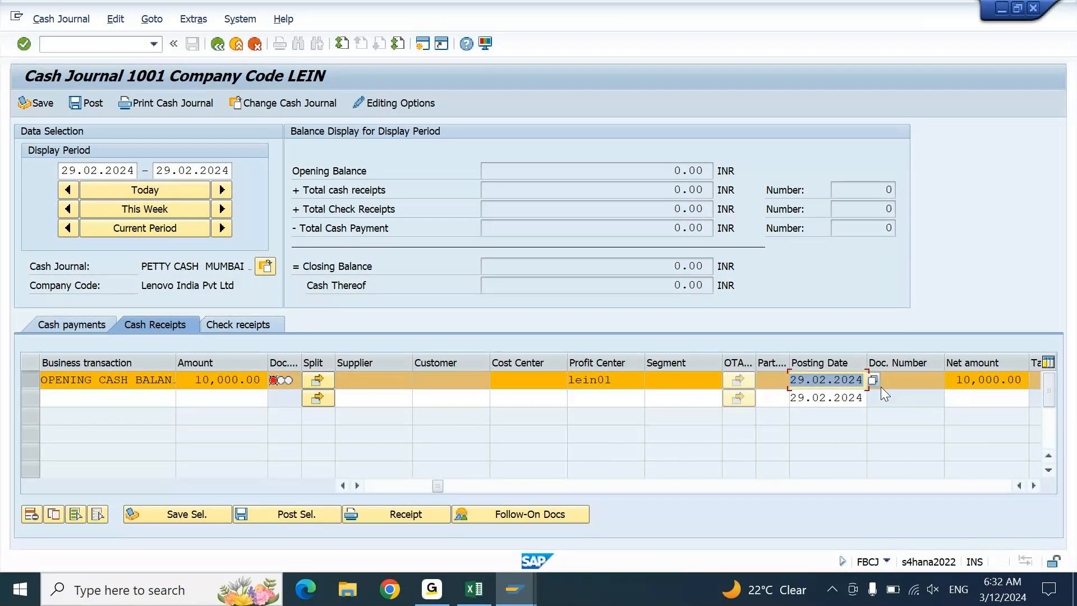
key("Tab")
key("Tab")
key("Tab")
key("Tab")
key("Tab")
key("Tab")
key("Tab")
key("Tab")
key("Tab")
key("Tab")
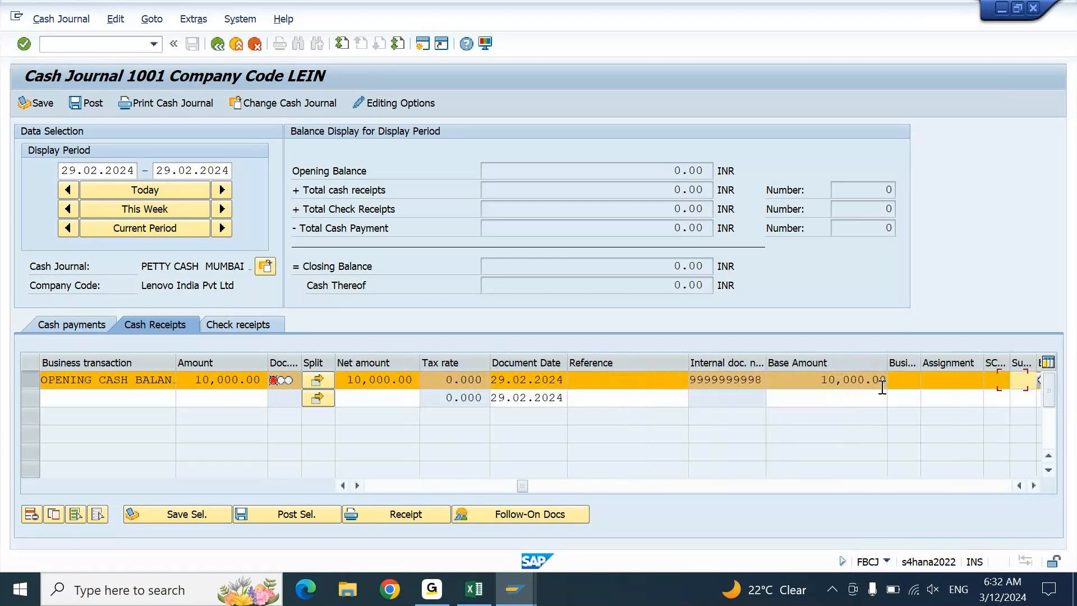
key("Tab")
key("Tab")
key("Tab")
key("Tab")
key("Tab")
key("Tab")
key("Tab")
key("Tab")
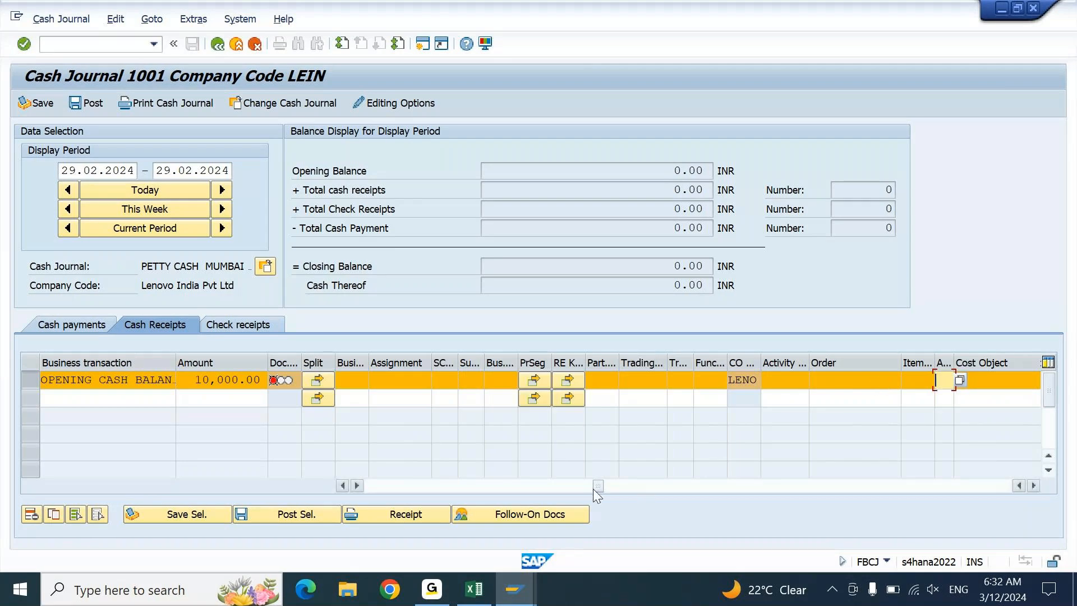
Step: Enter "Op Cash upload" as the reference of the opening balance receipt line
left_click_drag(598, 489, 529, 487)
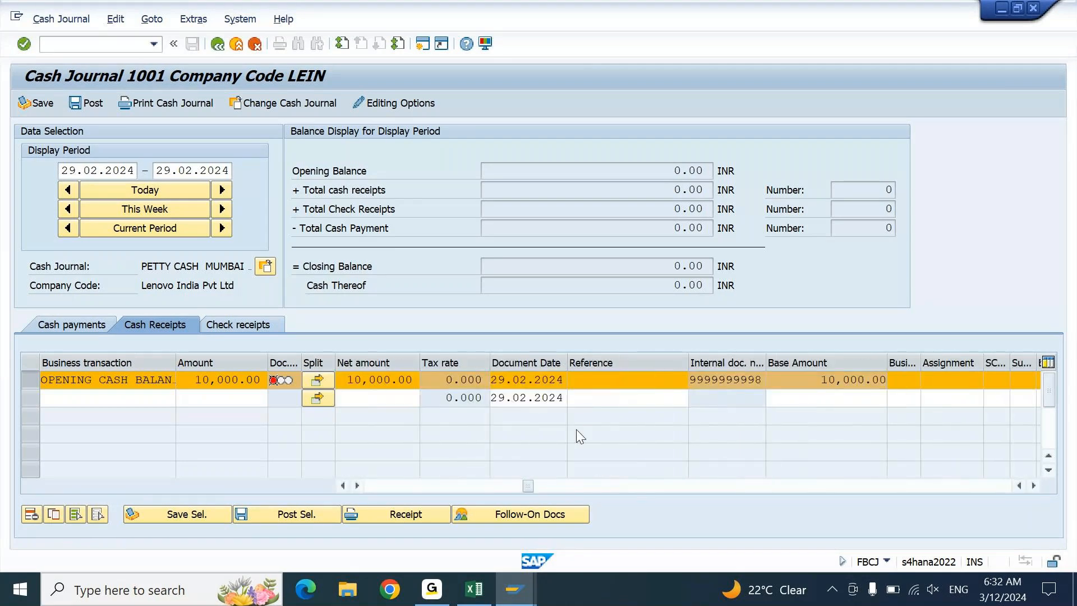
left_click(624, 382)
type("O")
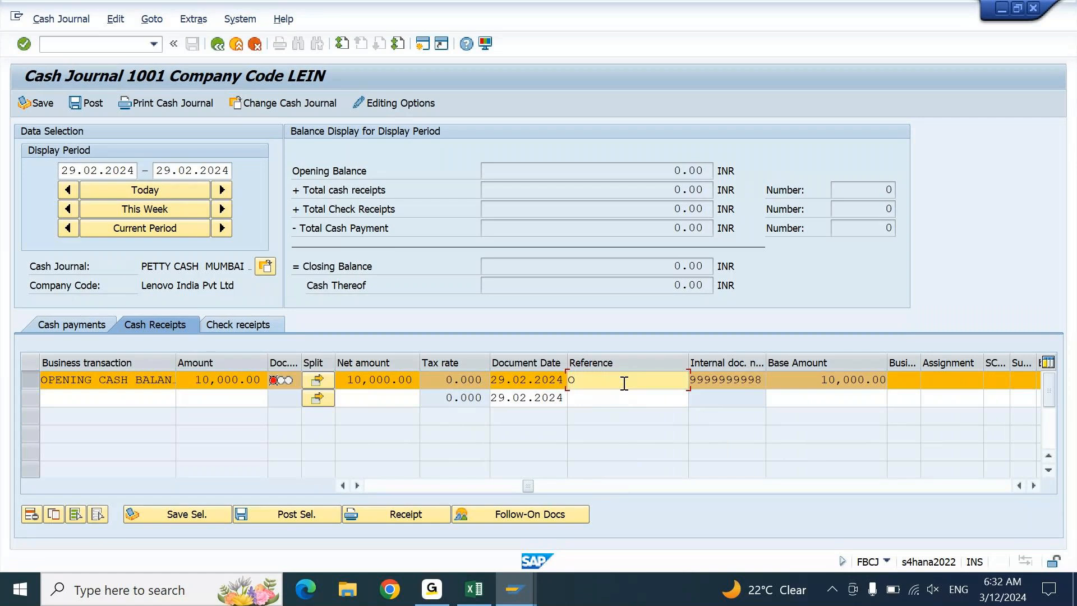
type("p bala")
key("BackSpace")
key("BackSpace")
key("BackSpace")
key("BackSpace")
key("BackSpace")
type("C")
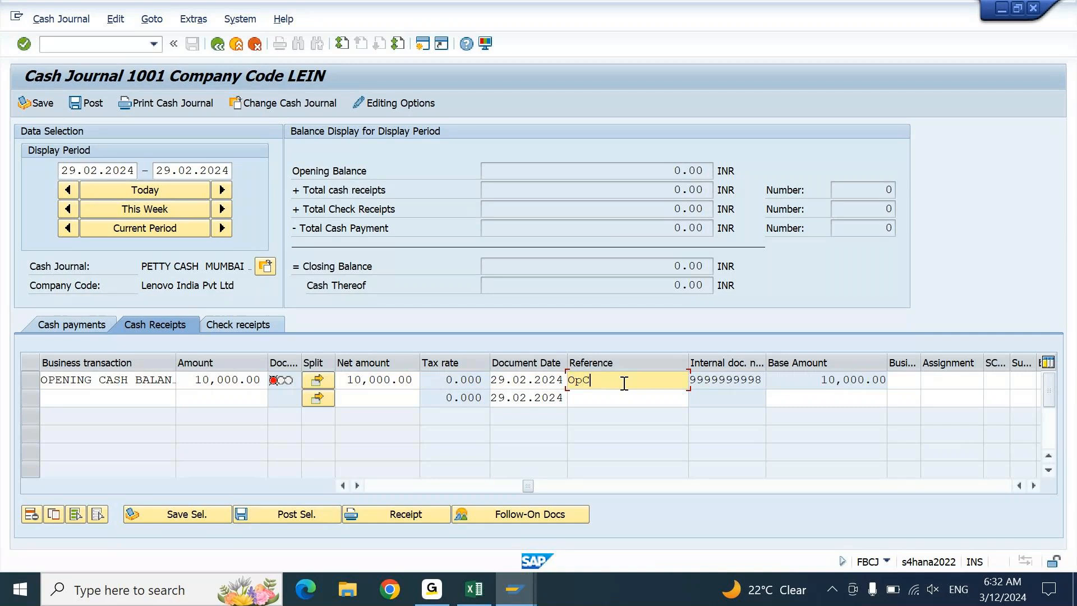
key("BackSpace")
type("Cash upload")
Step: Copy the reference "Op Cash upload" into the Text field of the opening balance receipt line and confirm the entry
key("Tab")
key("shift+Tab")
key("ctrl+c")
key("End")
key("shift+Tab")
key("shift+Tab")
key("shift+Tab")
key("shift+Tab")
key("shift+Tab")
key("shift+Tab")
key("shift+Tab")
key("shift+Tab")
key("shift+Tab")
key("shift+Tab")
key("shift+Tab")
key("shift+Tab")
key("shift+Tab")
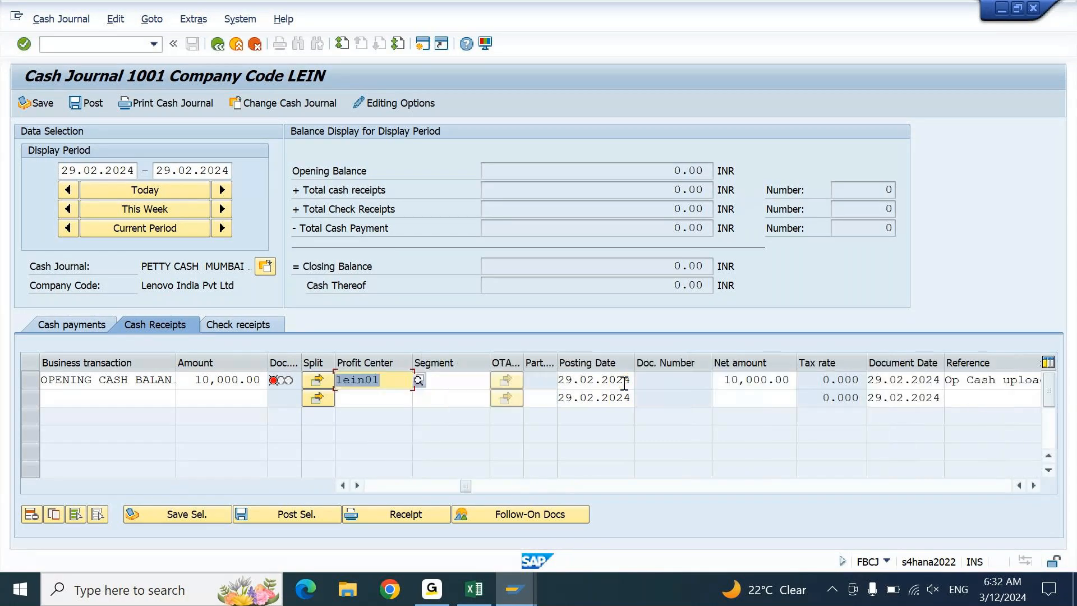
key("Tab")
key("ctrl+v")
key("Return")
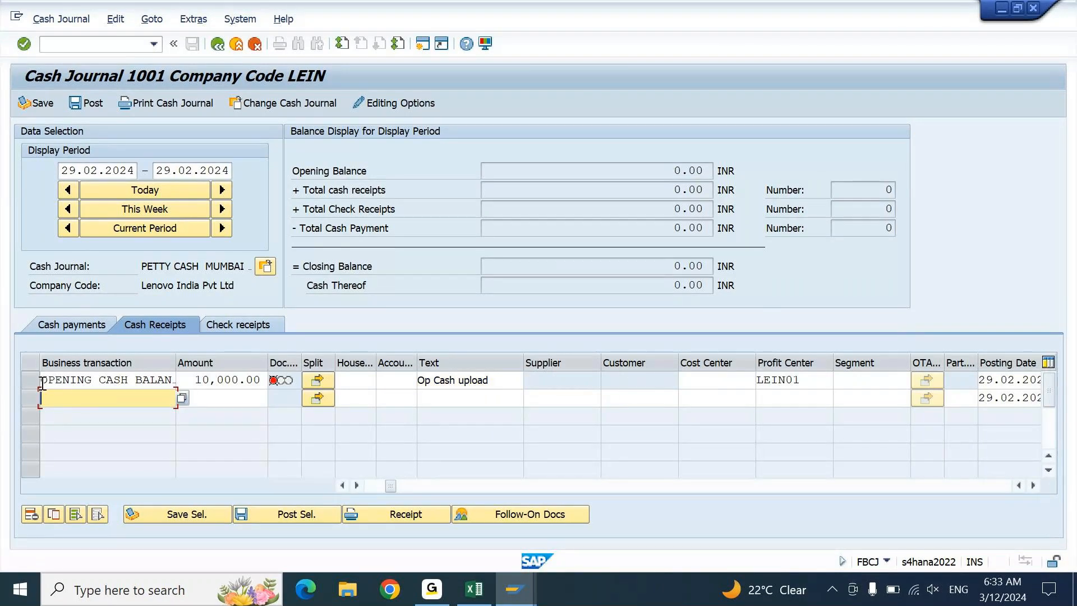
Step: Save the selected opening cash balance receipt line in the cash journal and acknowledge the payer data message
left_click(38, 380)
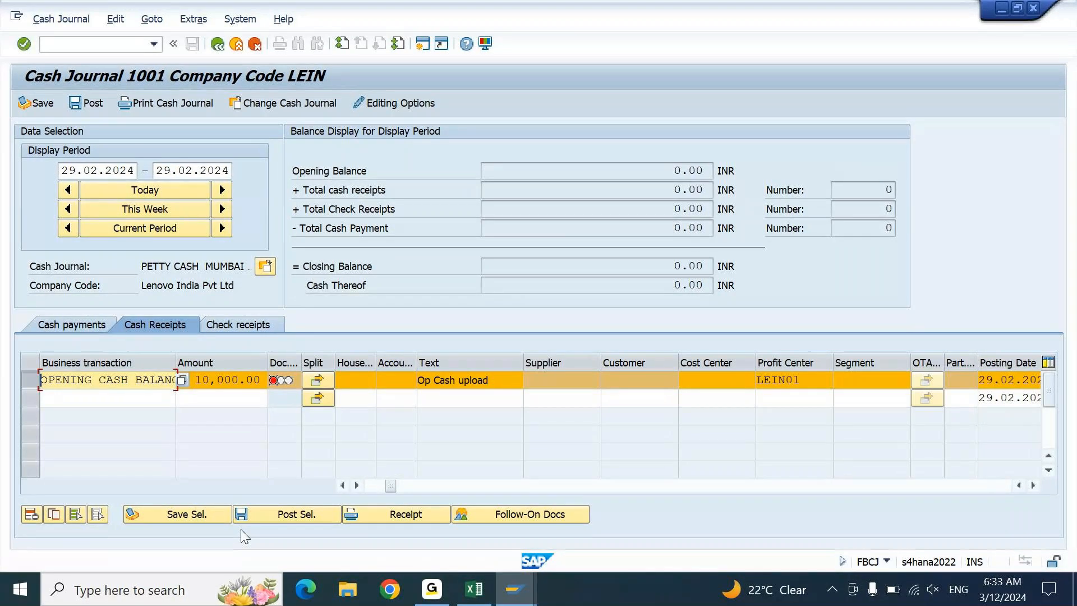
left_click(214, 519)
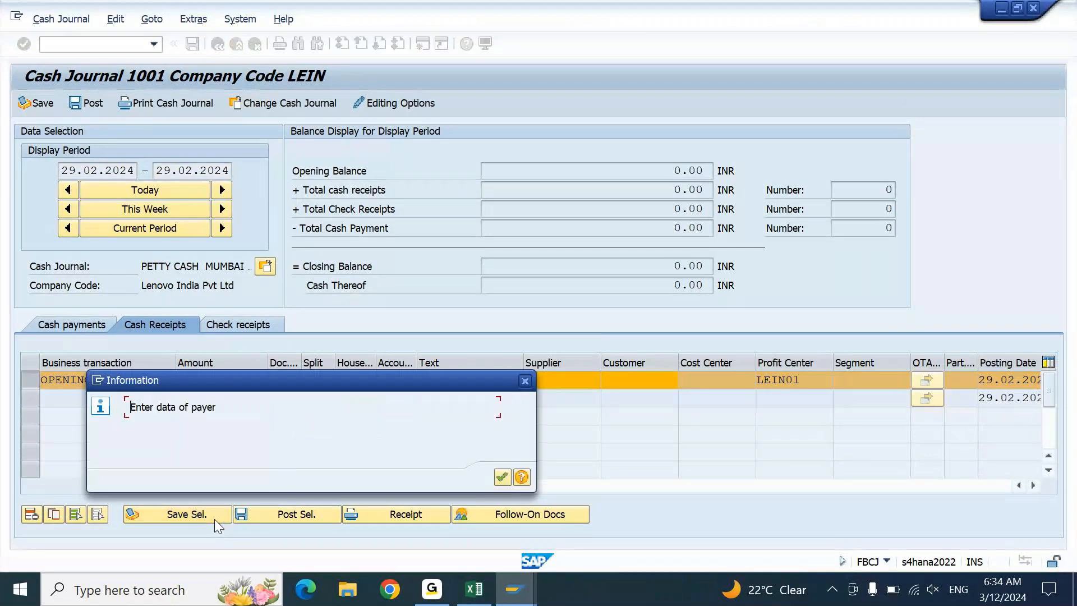
key("Return")
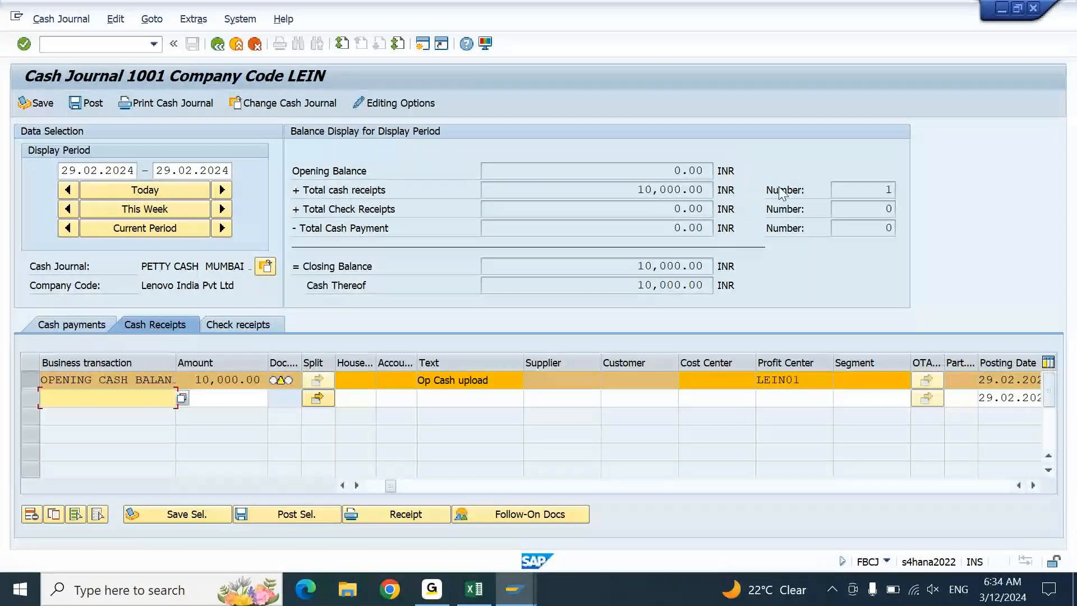
Step: Review the display period's opening balance, cash receipts, check receipts, cash payment and closing balance figures
double_click(701, 265)
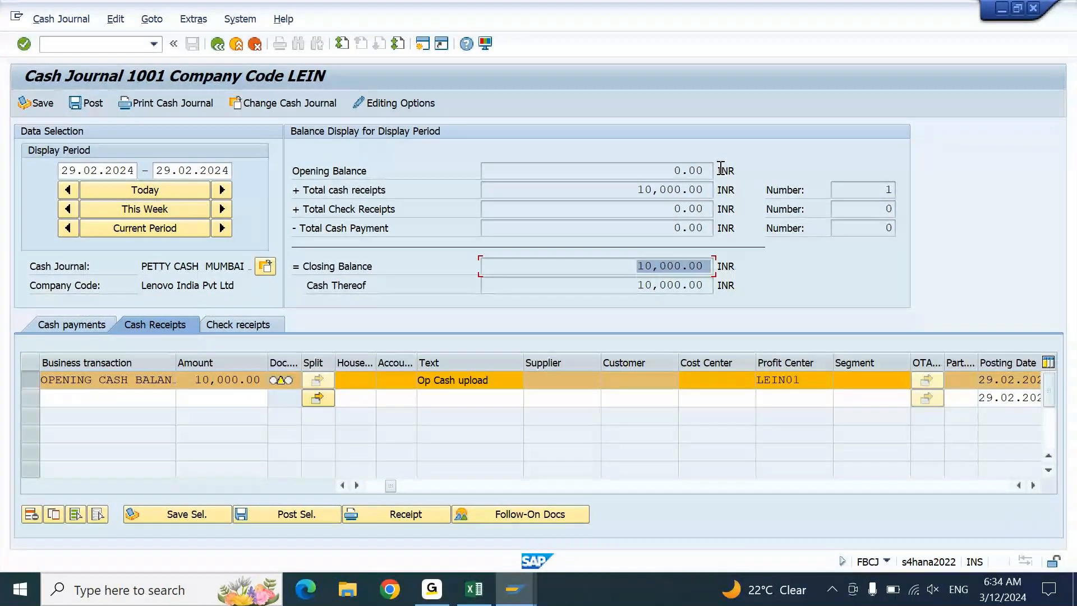
left_click(368, 171)
left_click(370, 194)
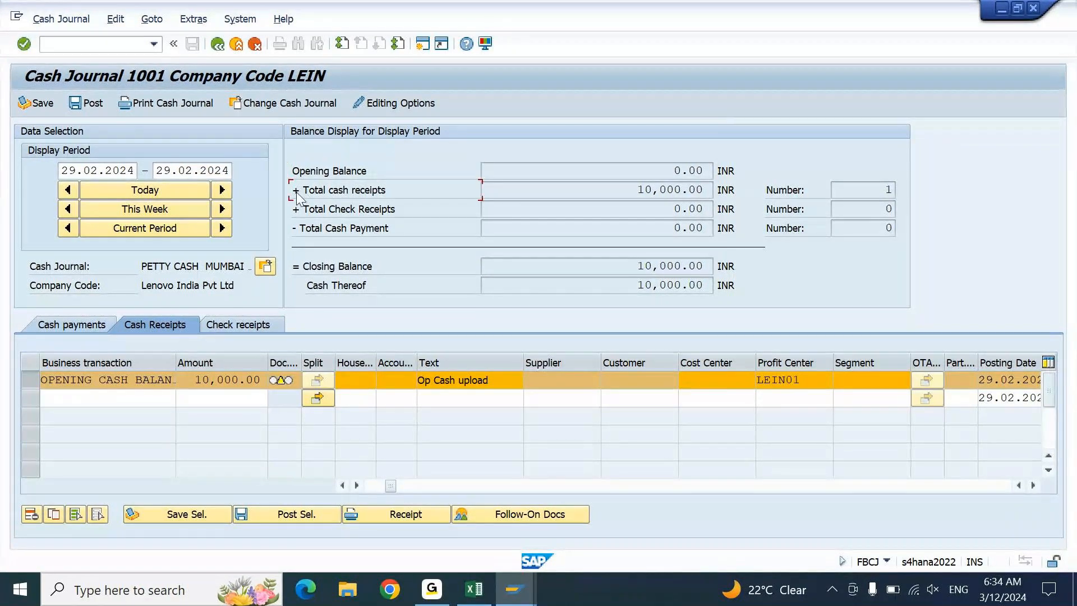
left_click(305, 210)
left_click(336, 237)
key("Return")
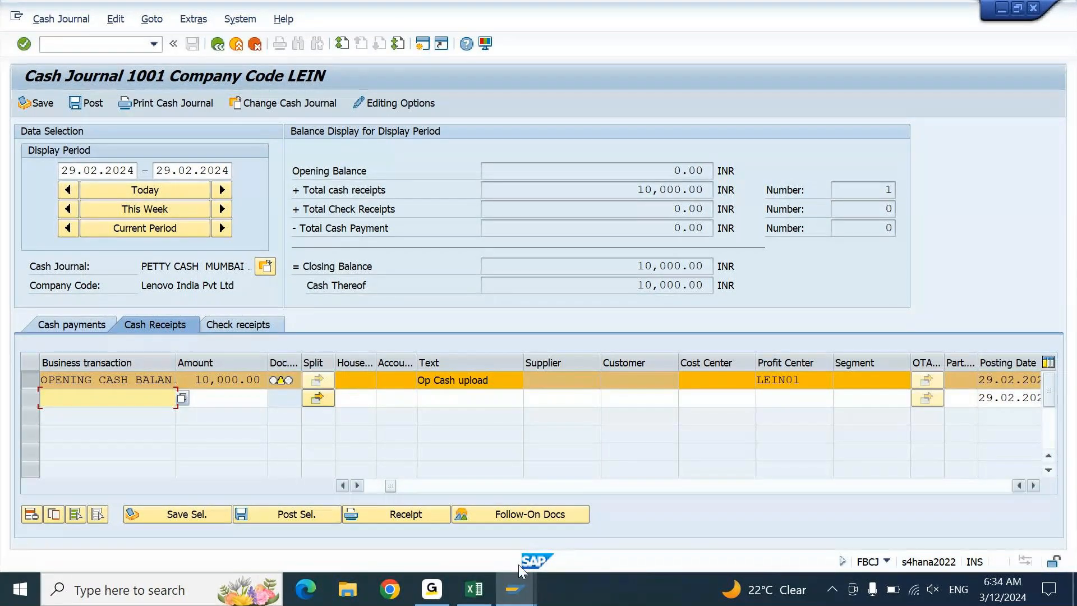
Step: Display the Petty Cash G/L account balance for company code LEIN and fiscal year 2024, and return to the cash journal
left_click(520, 594)
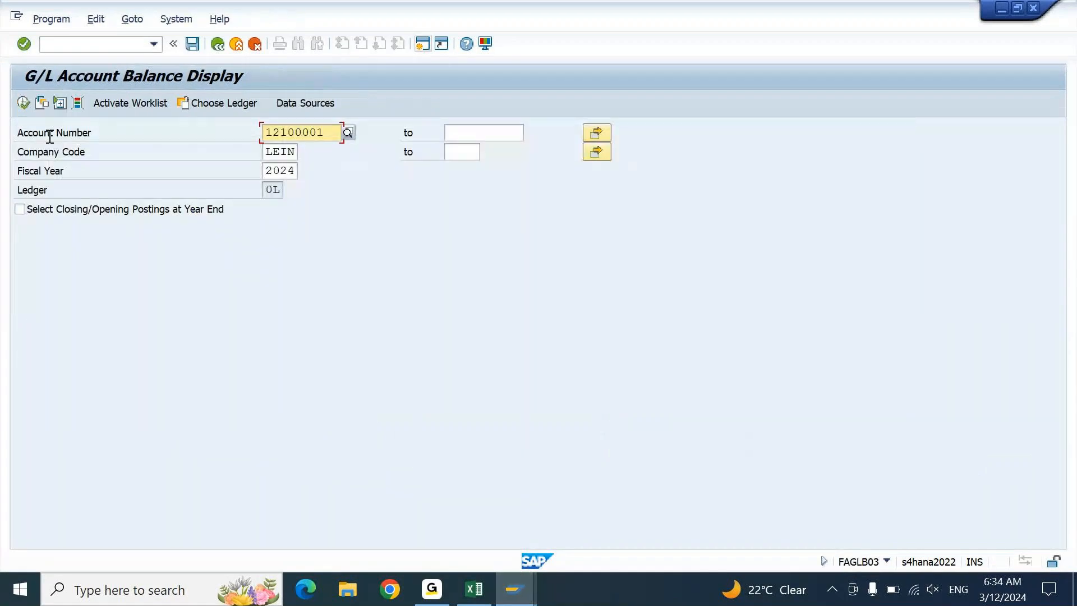
left_click(25, 103)
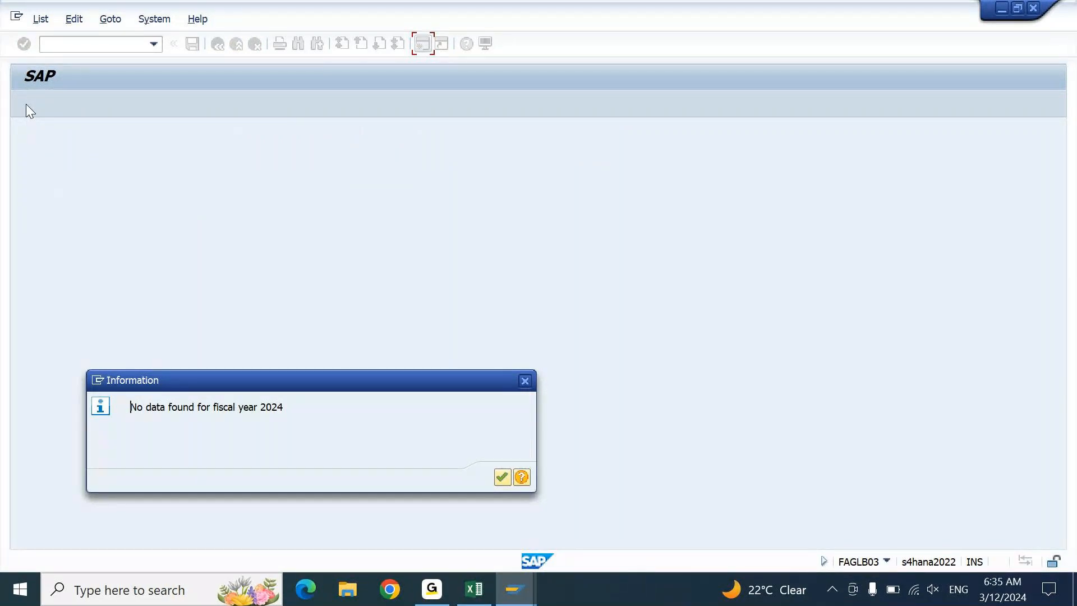
left_click(515, 589)
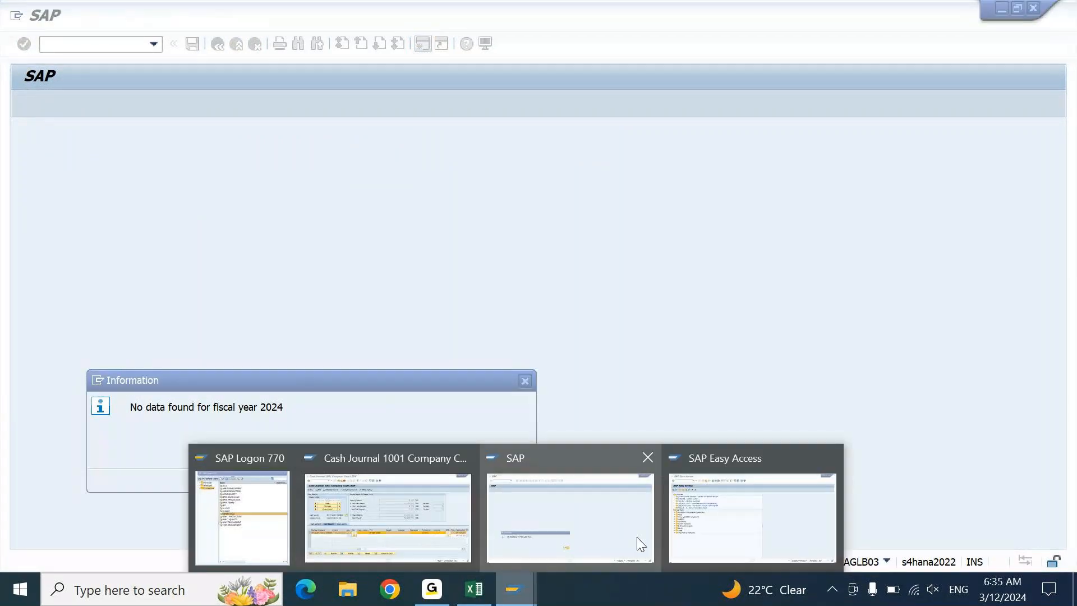
left_click(388, 519)
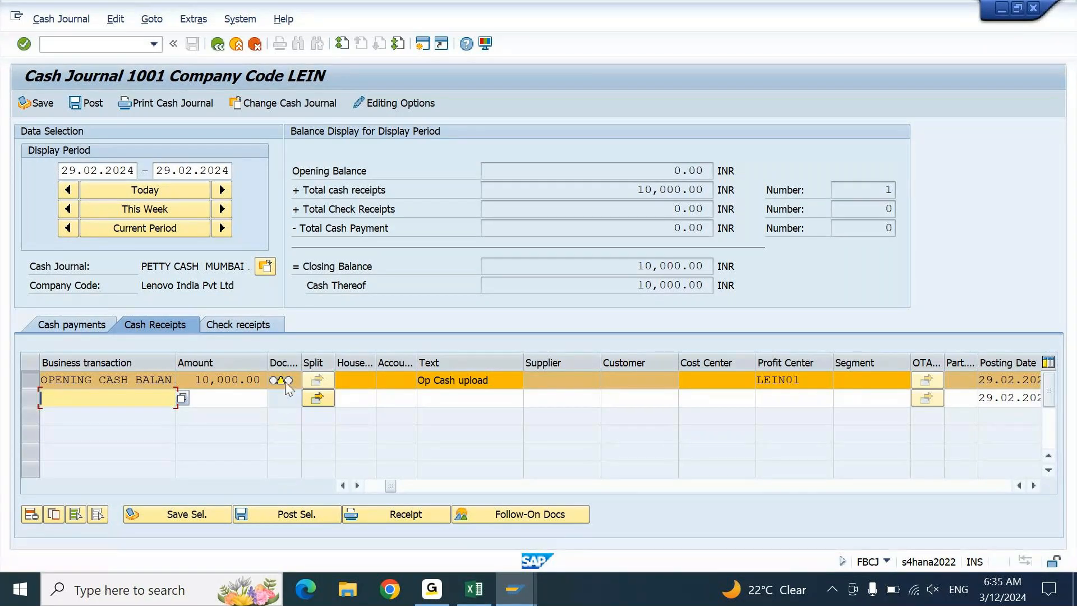
Step: Check the saved receipt line's status, G/L account and cash journal document number, and request its deletion but decline the confirmation
mouse_move(285, 382)
left_click_drag(392, 486, 359, 489)
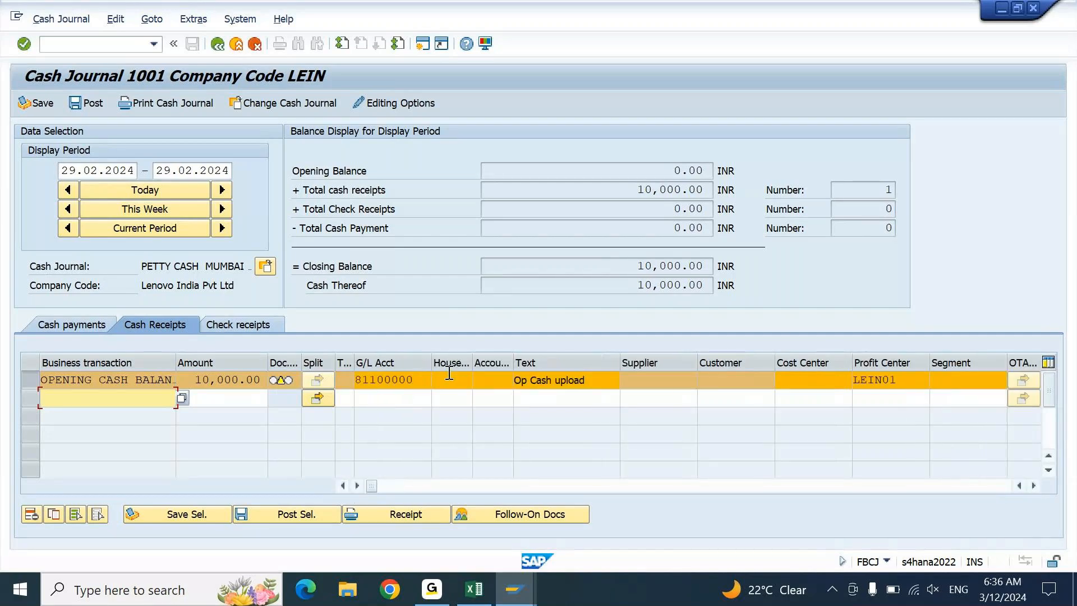
left_click(1033, 486)
left_click(1034, 485)
left_click(1034, 486)
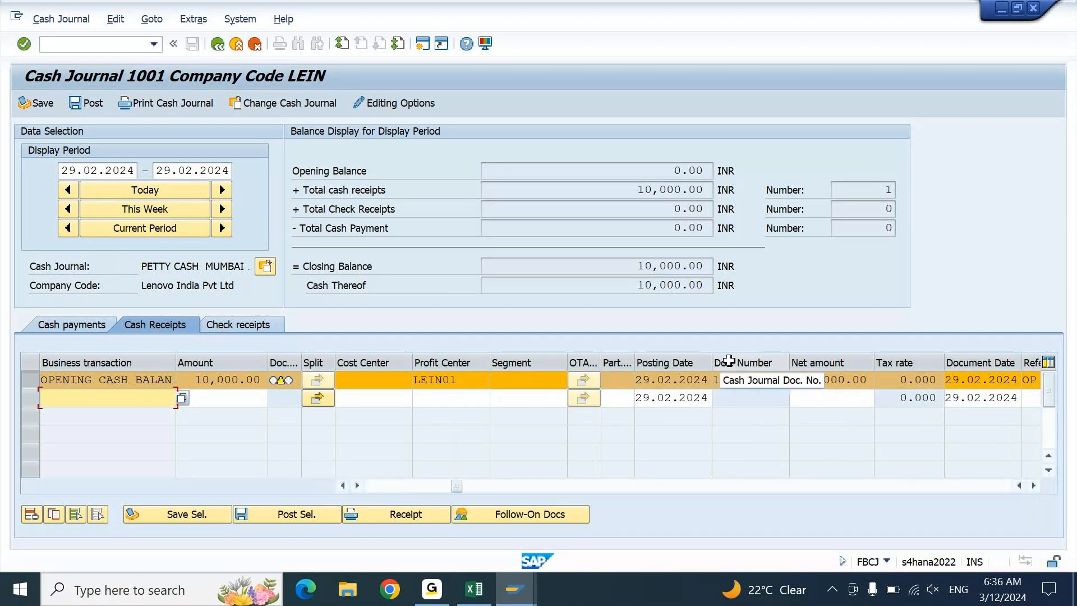
left_click(720, 381)
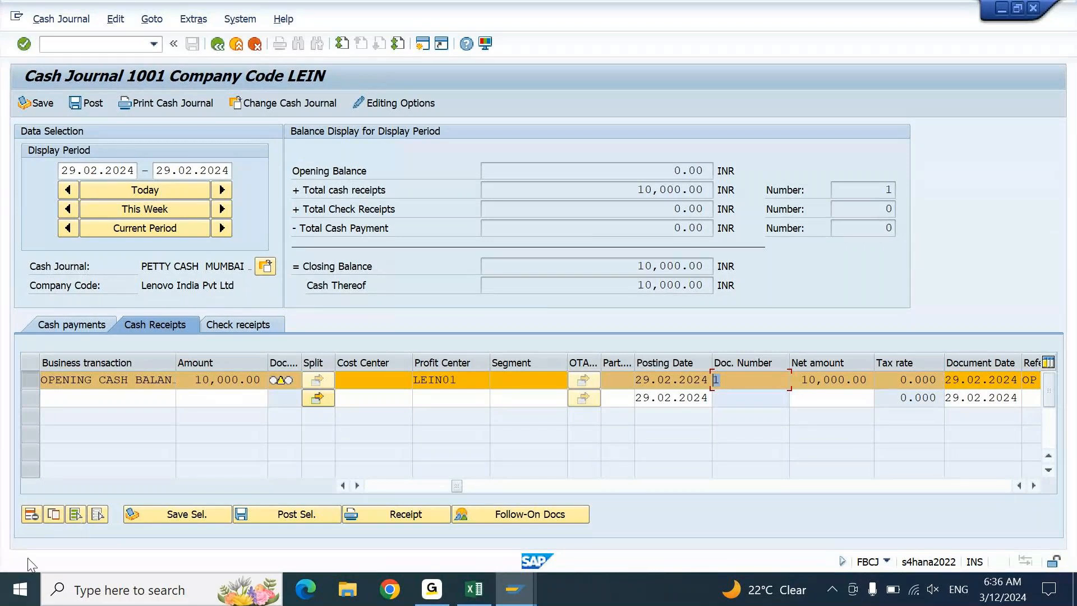
left_click(33, 514)
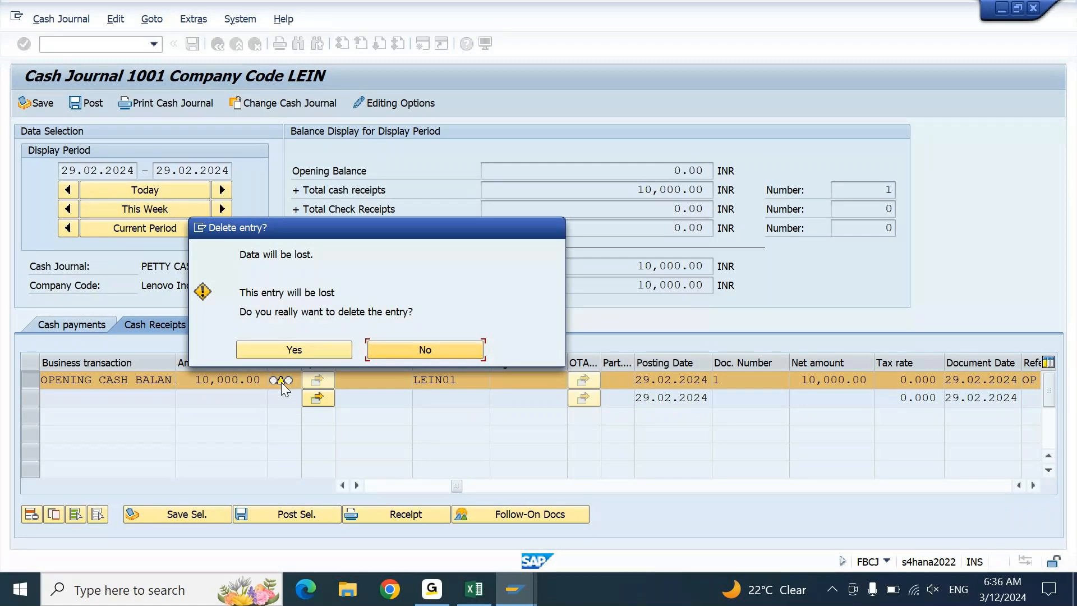
left_click(471, 349)
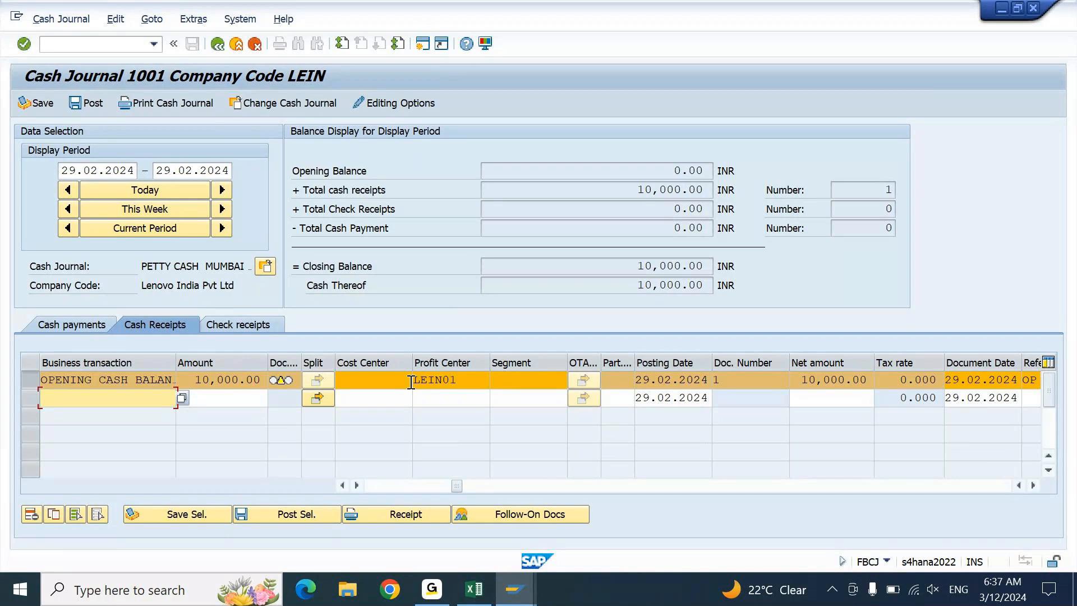
Step: Select the saved opening cash balance receipt line and post it
left_click(35, 382)
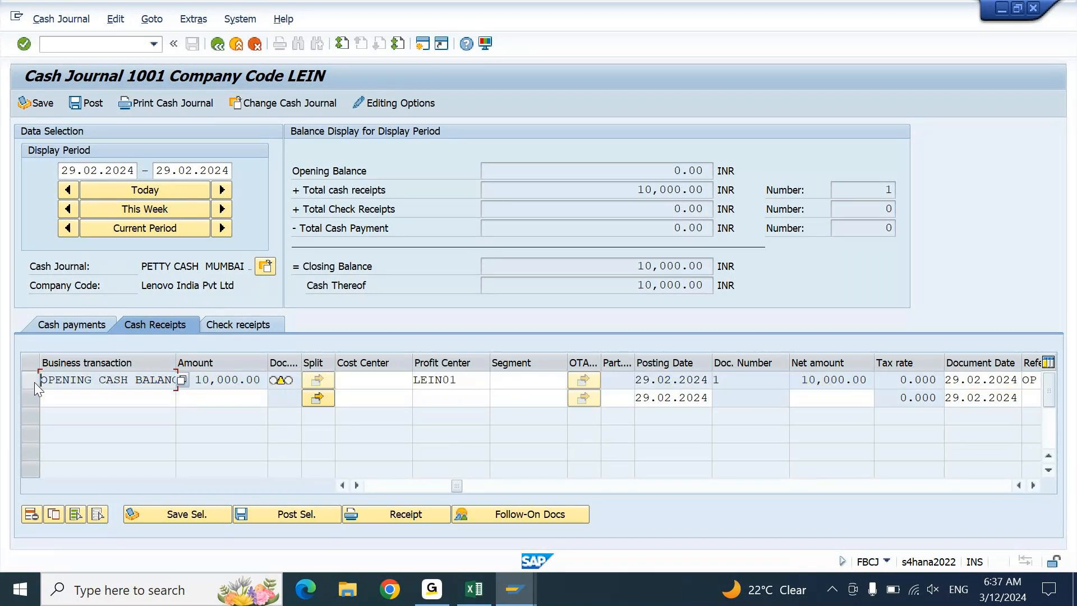
left_click(29, 382)
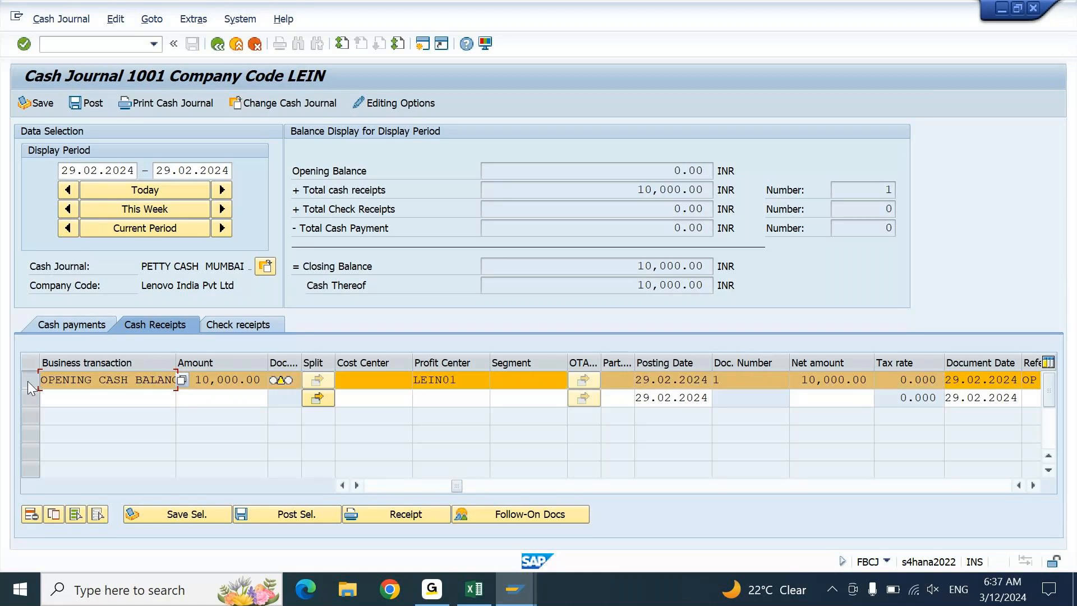
left_click(304, 513)
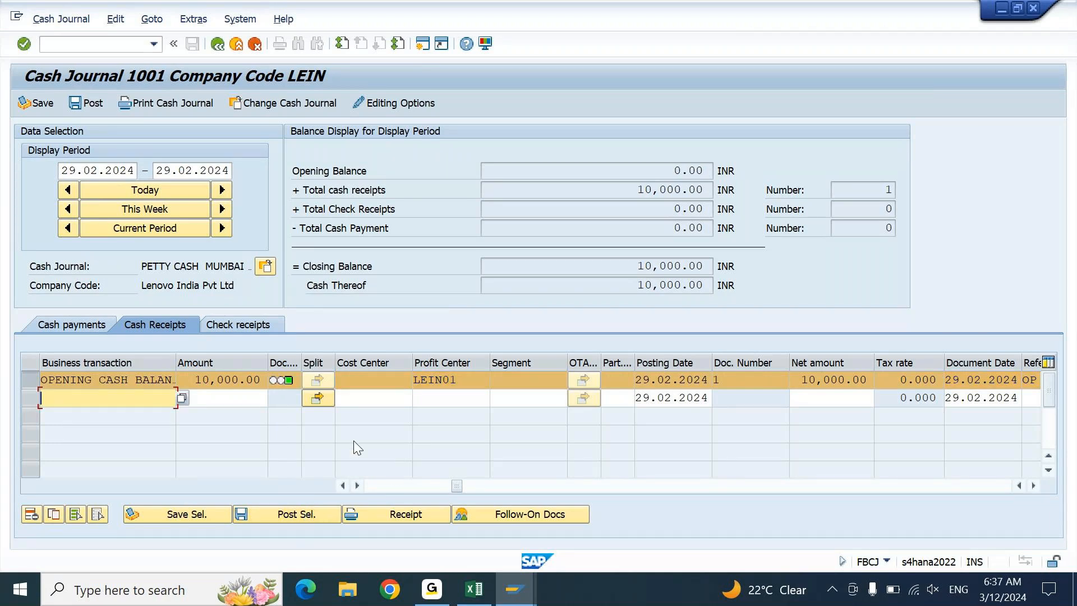
mouse_move(286, 382)
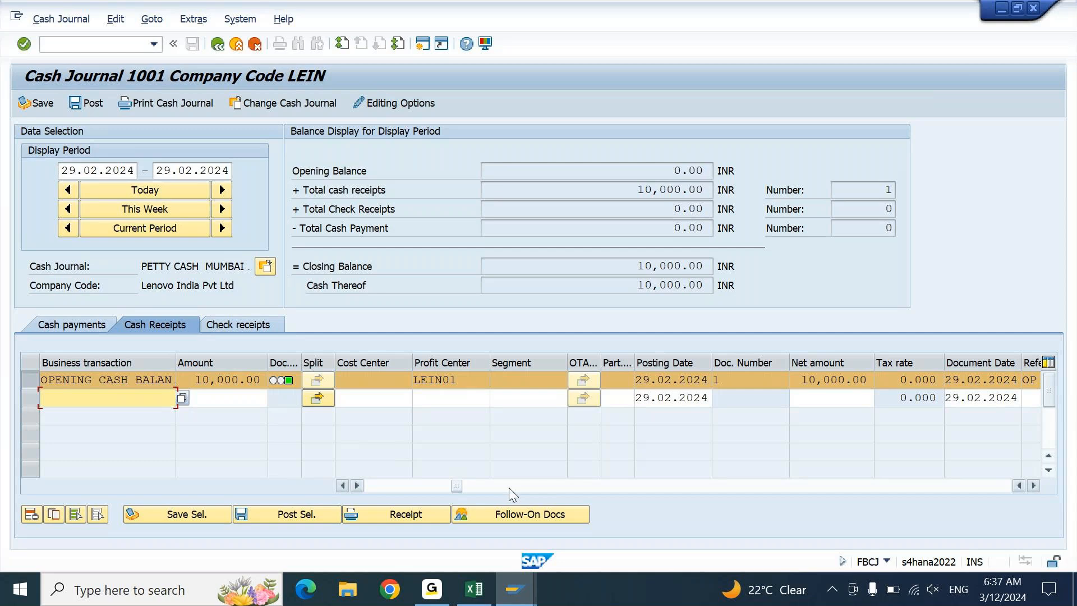
Step: Rerun the Petty Cash balance display for LEIN in 2024 and drill down into the period 2 balance's line items
mouse_move(515, 589)
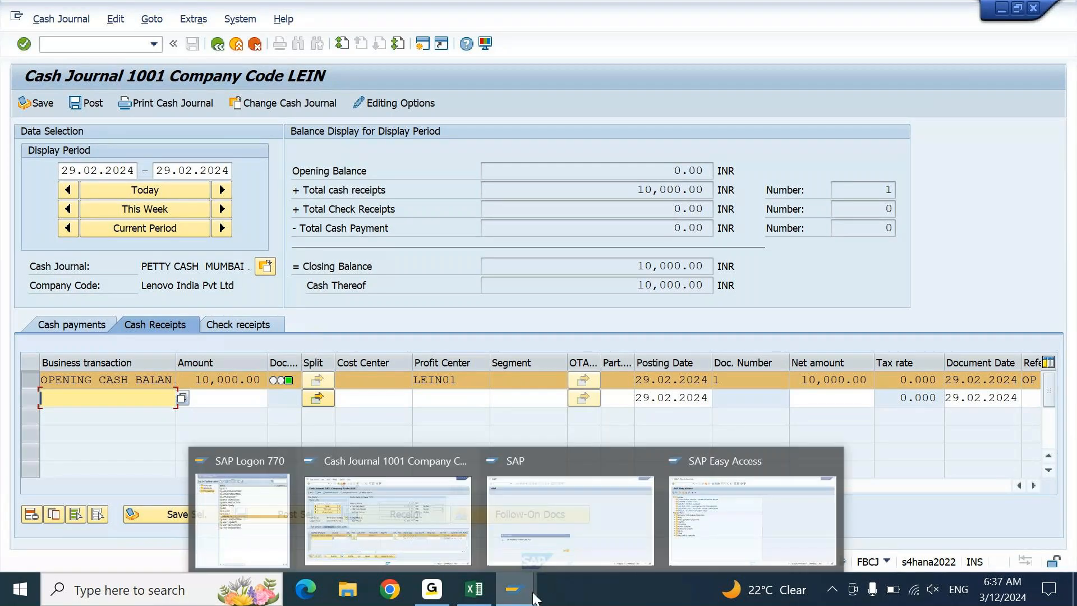
left_click(499, 540)
key("Return")
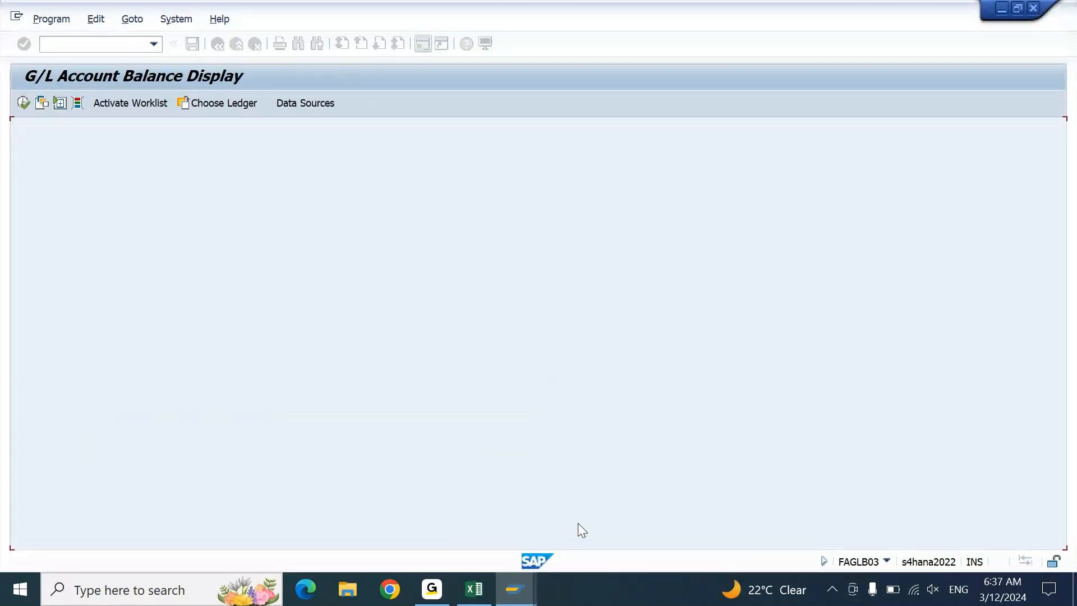
left_click(25, 103)
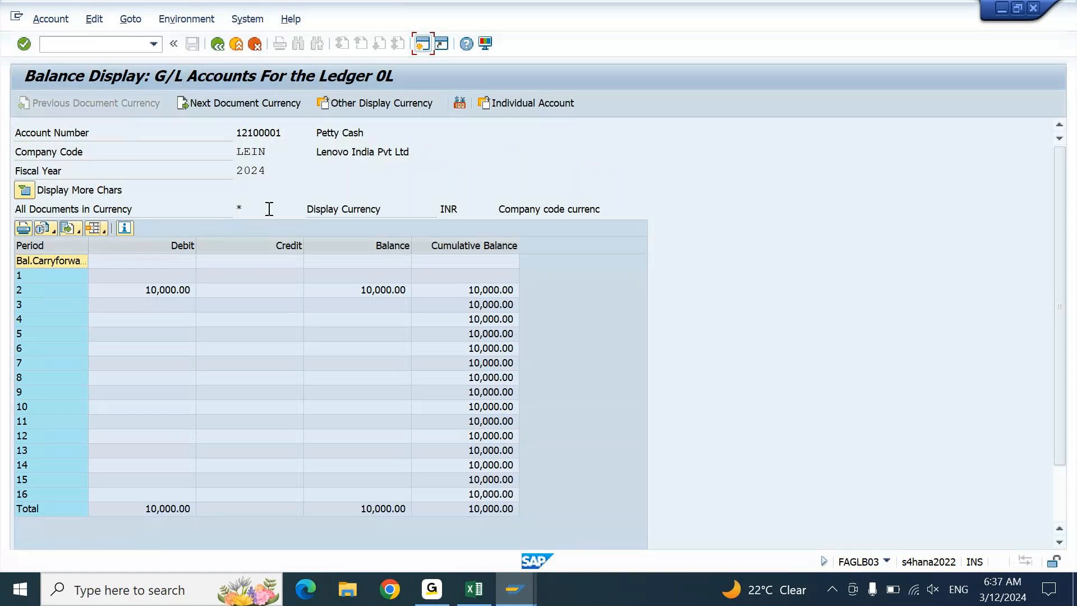
left_click(386, 288)
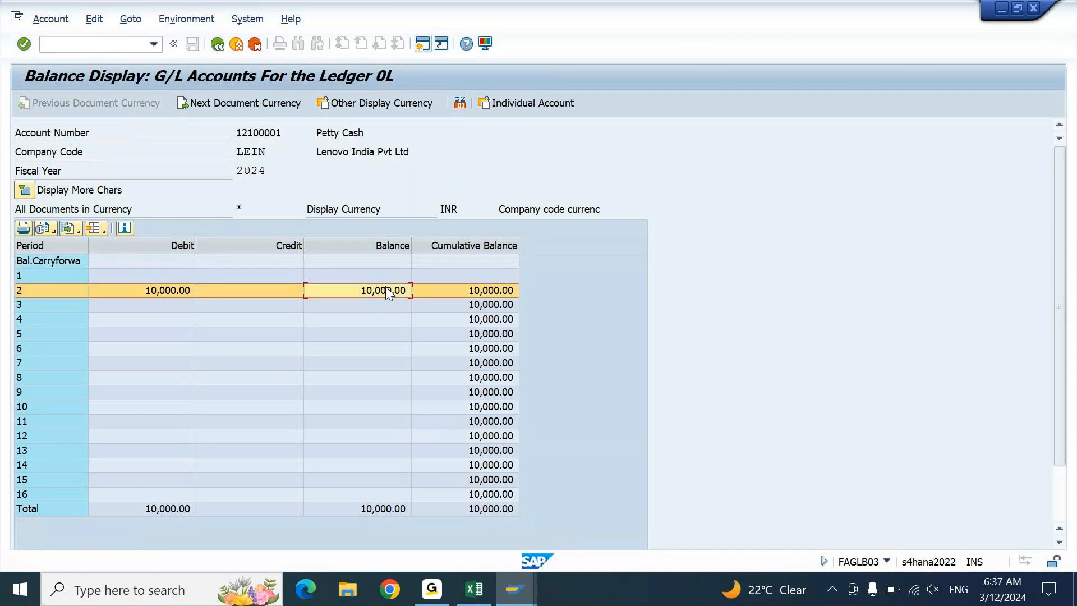
double_click(386, 288)
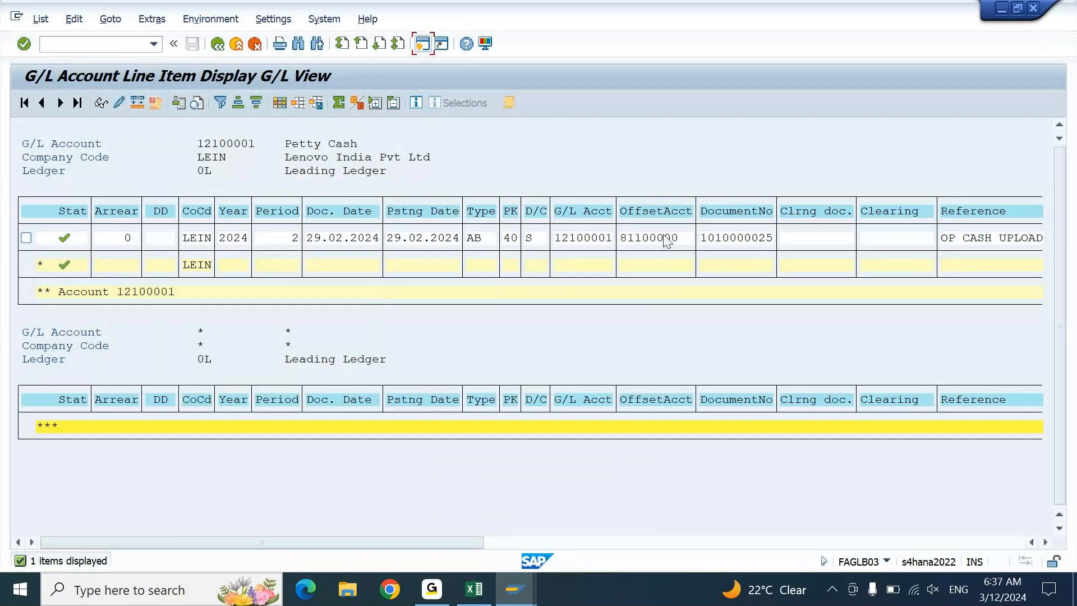
Step: Display the document of the Petty Cash line item and open its document header
left_click(710, 249)
left_click(26, 237)
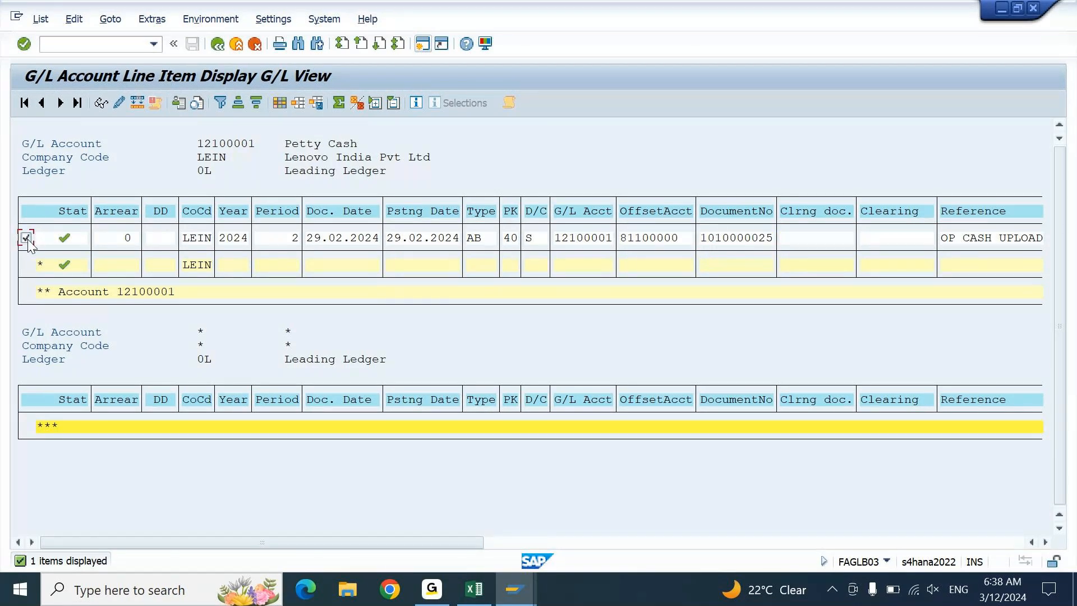
left_click(101, 103)
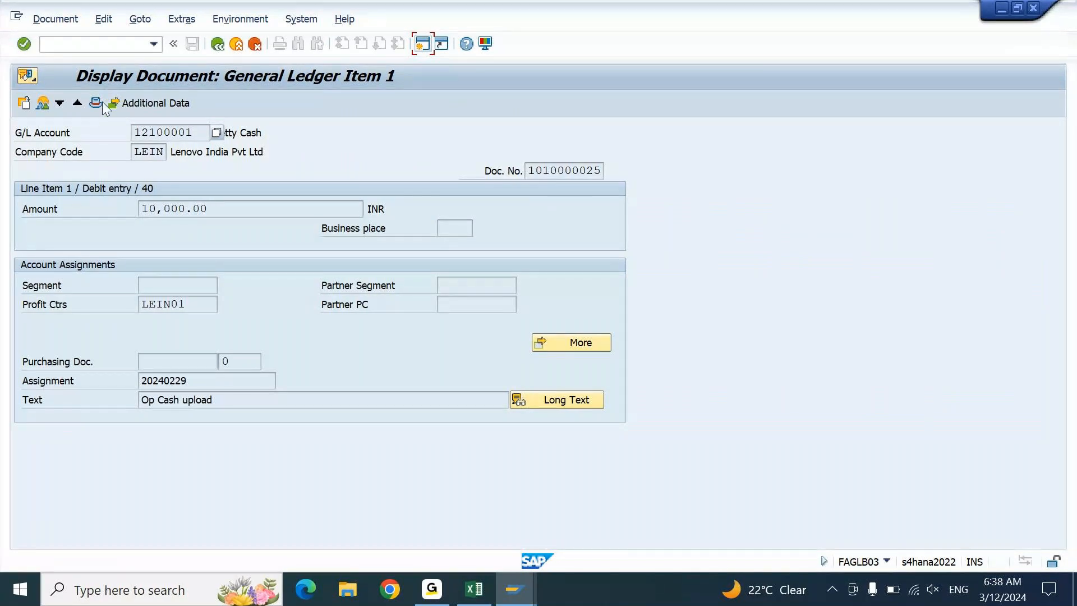
left_click(100, 104)
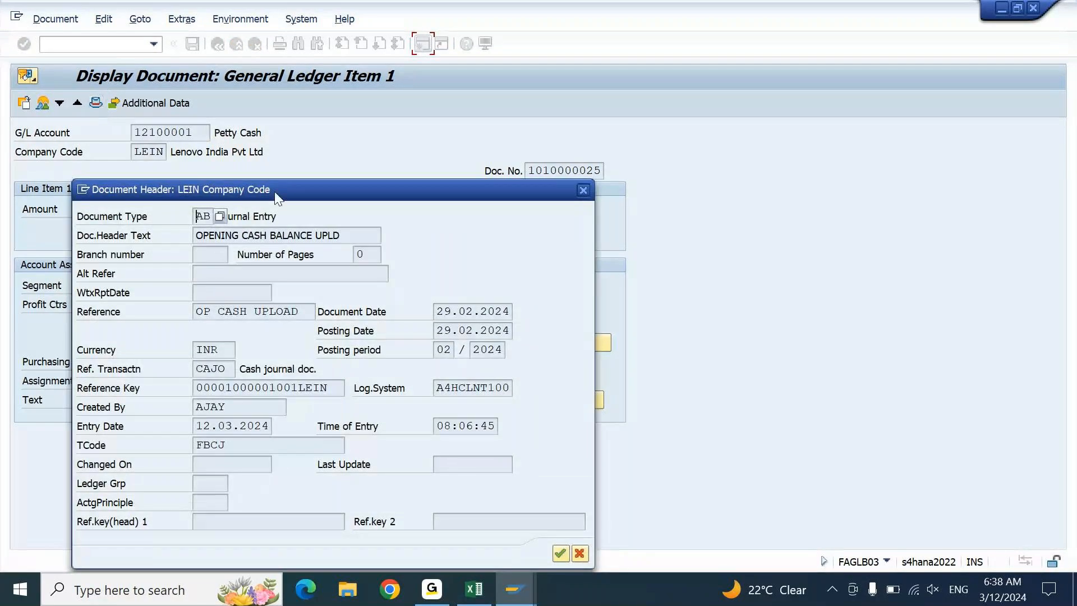
Step: Examine the parts of the Reference Key in the document header, covering the journal document, fiscal and cash journal digits and company code
left_click_drag(275, 191, 296, 159)
left_click_drag(215, 355, 359, 355)
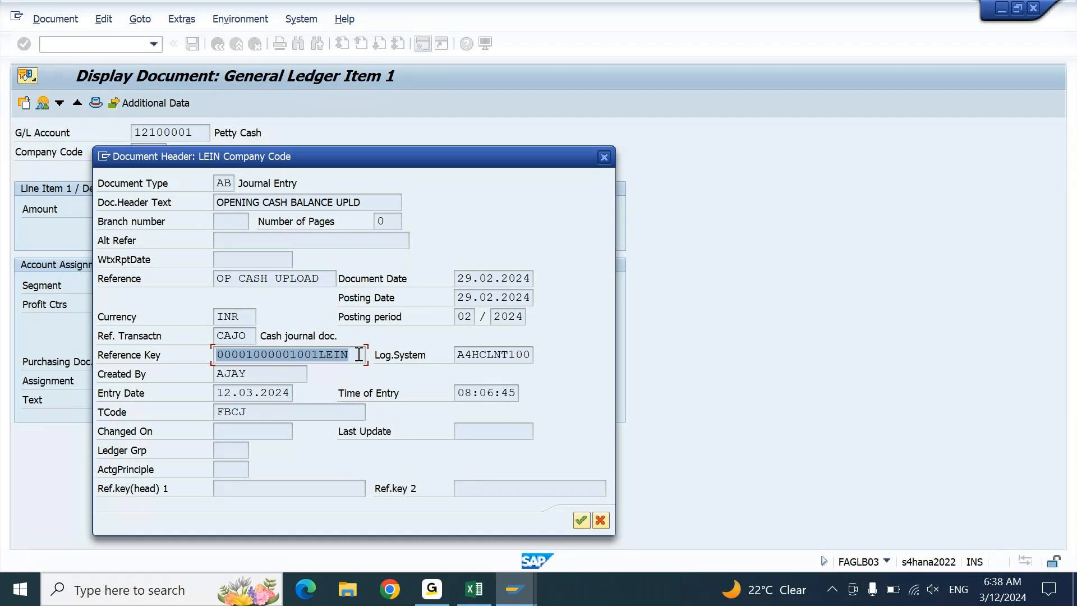
left_click(359, 354)
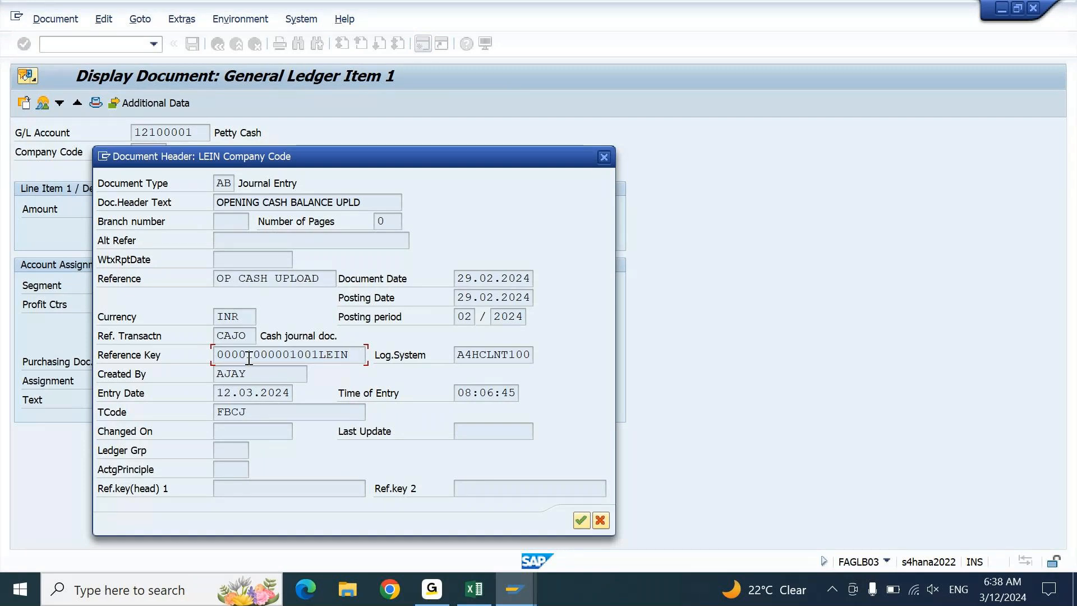
left_click_drag(299, 355, 223, 357)
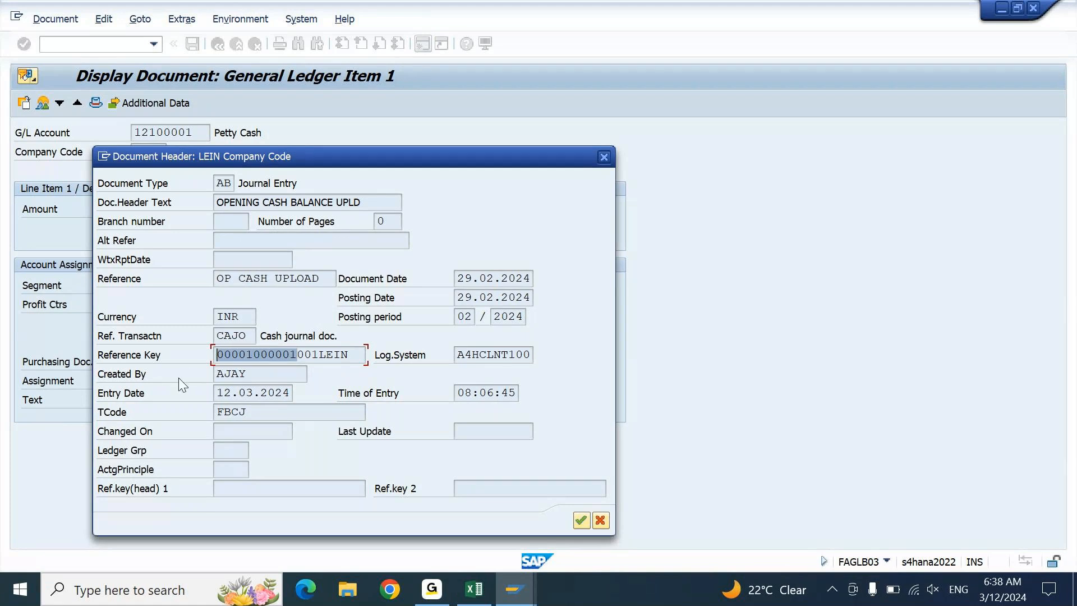
left_click(319, 355)
left_click_drag(290, 356, 200, 352)
double_click(327, 357)
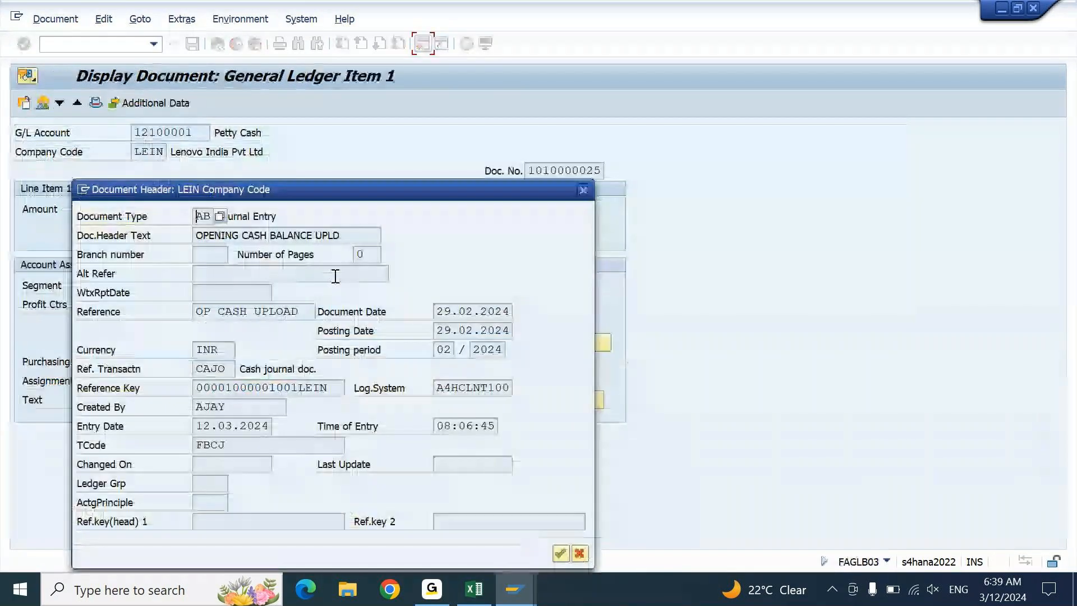
Step: Open the originating cash journal entry from the header's Reference Key and return to the document header
left_click(301, 389)
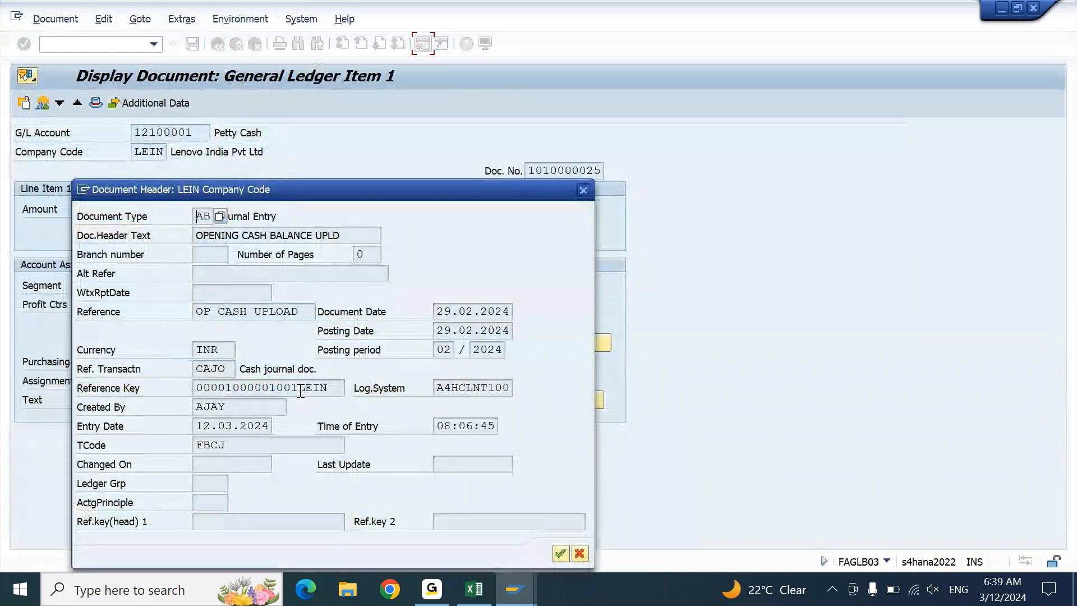
left_click_drag(302, 390, 347, 401)
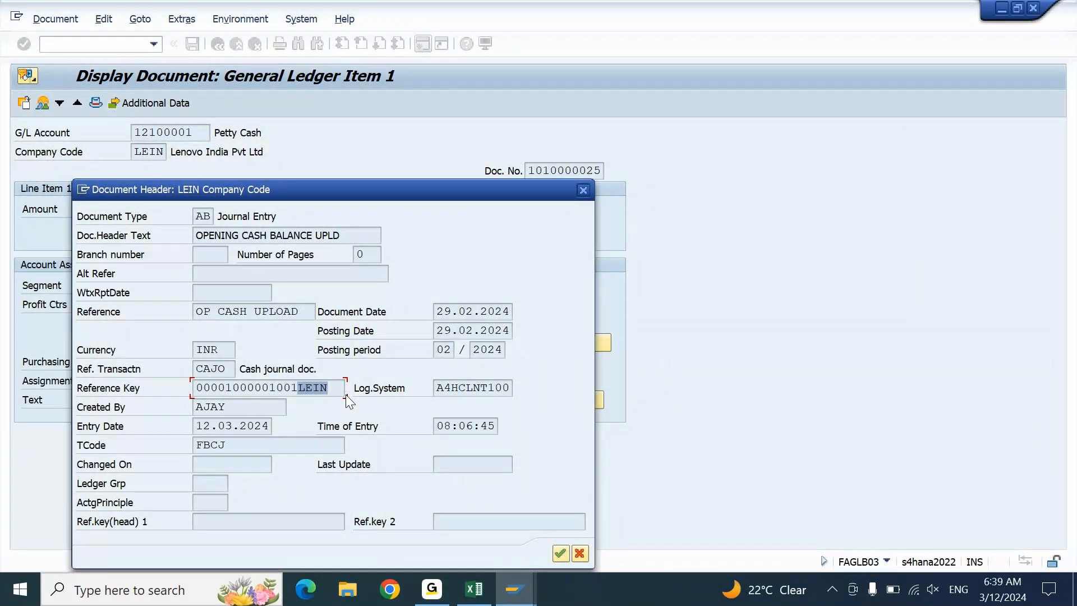
double_click(244, 387)
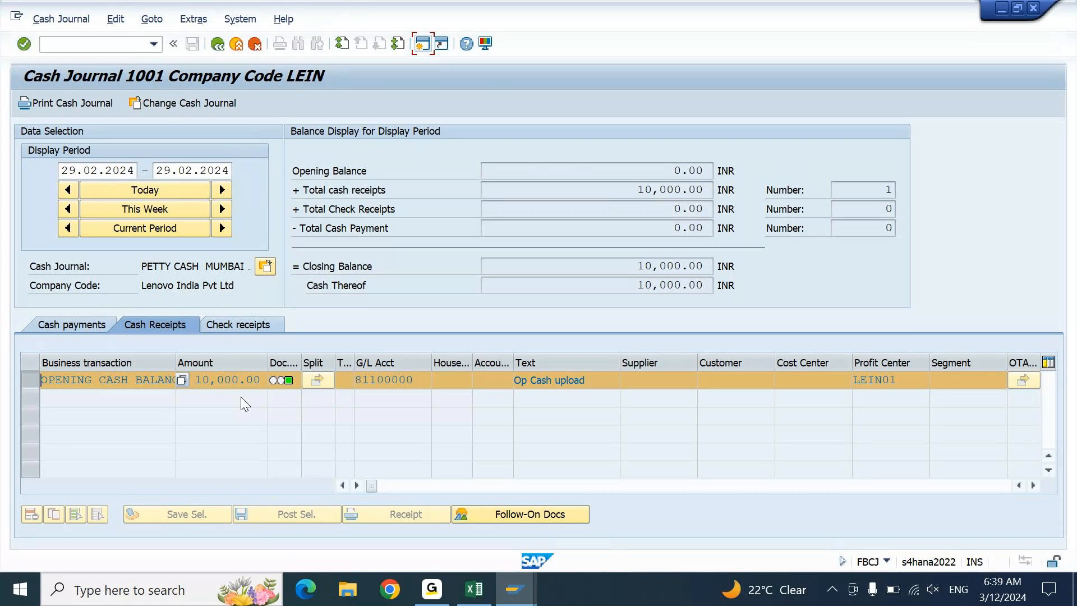
key("F3")
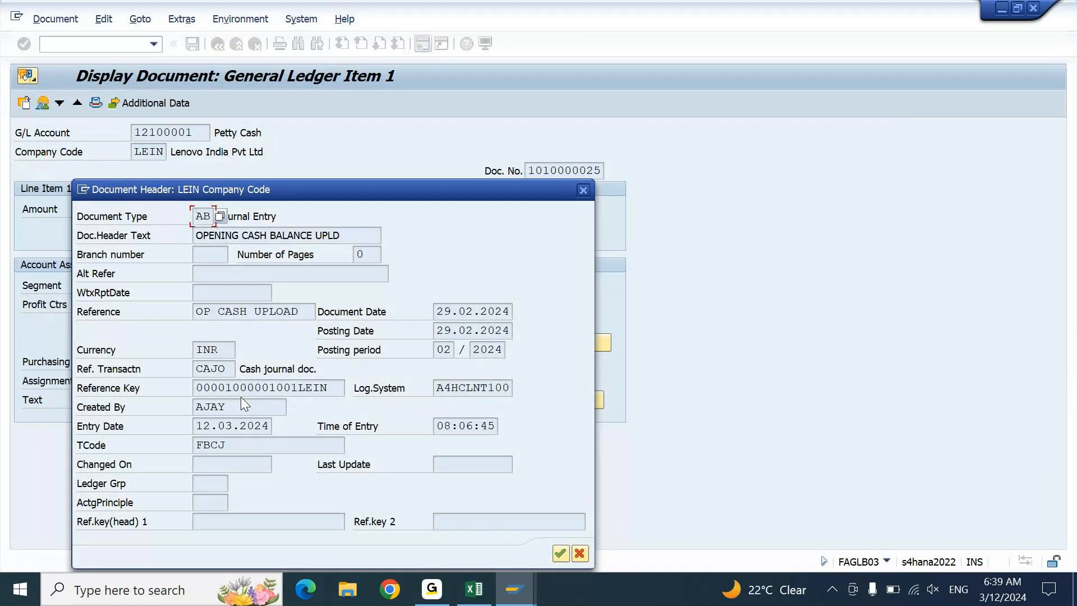
Step: Close the document header and display the accounting document belonging to the Petty Cash line item through its document environment
left_click(584, 190)
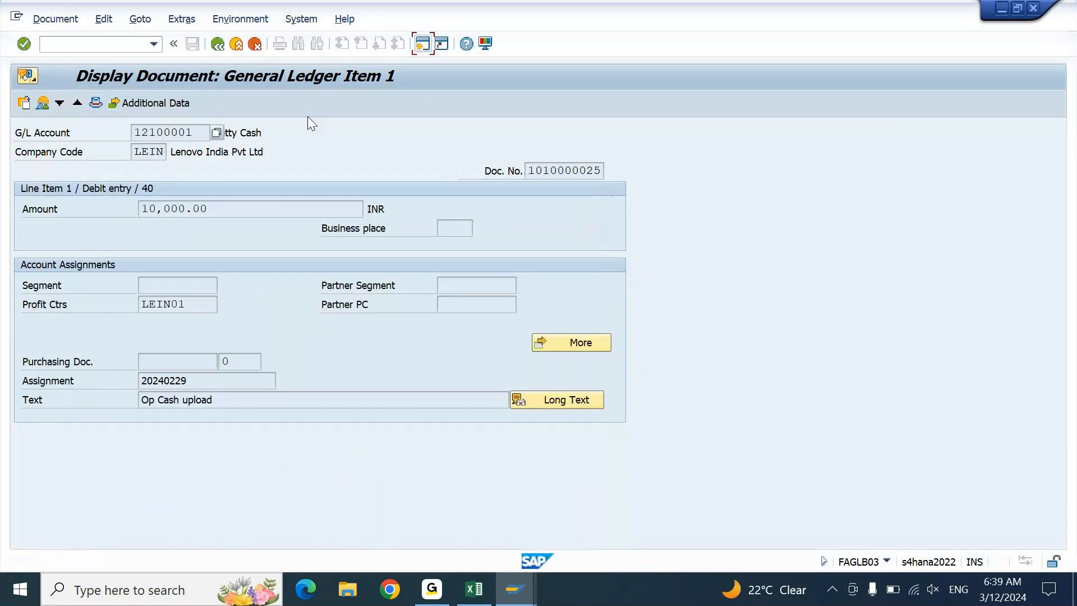
left_click(258, 24)
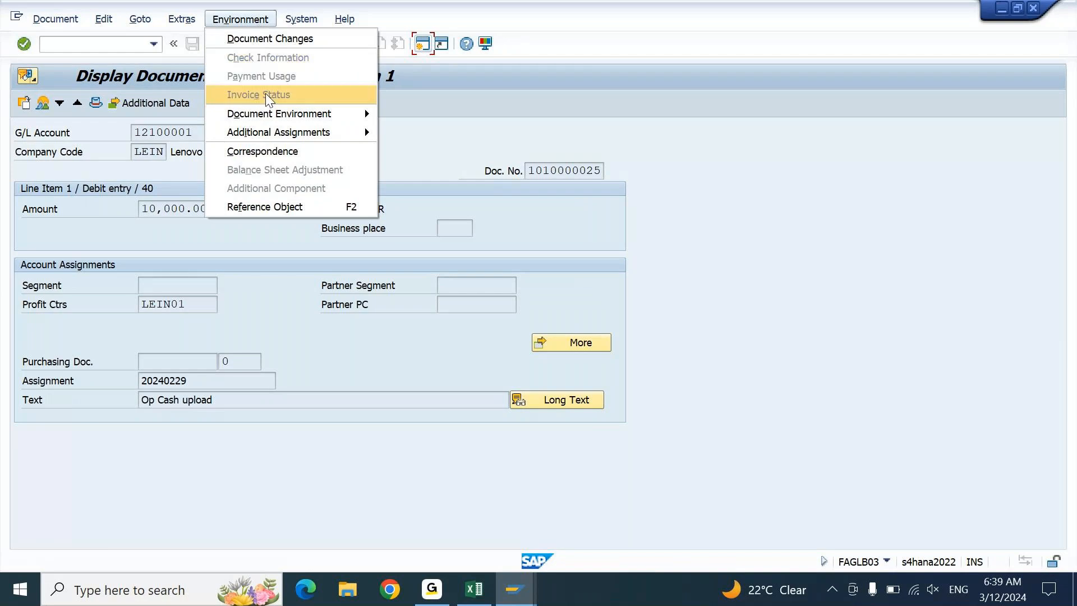
mouse_move(276, 113)
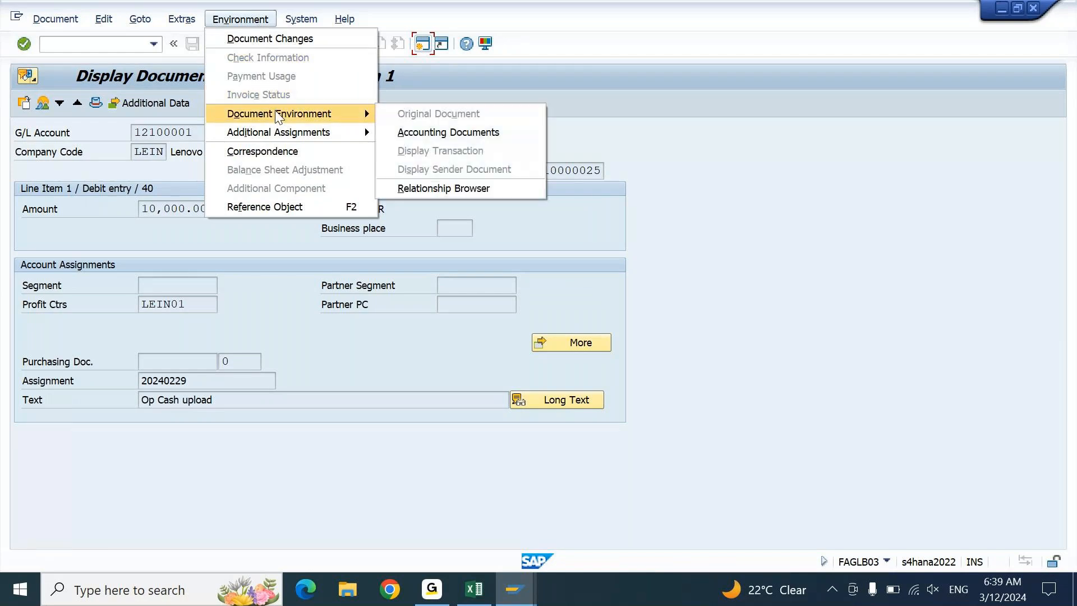
left_click(435, 144)
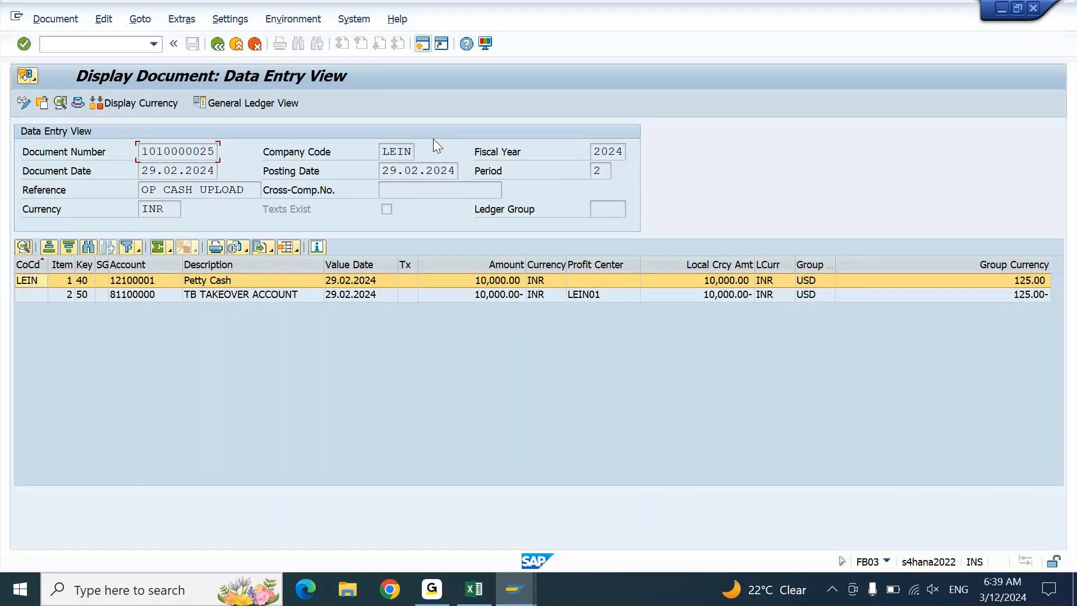
Step: View the document's display currency options without changing them, and go back to the Petty Cash balance display
left_click(123, 104)
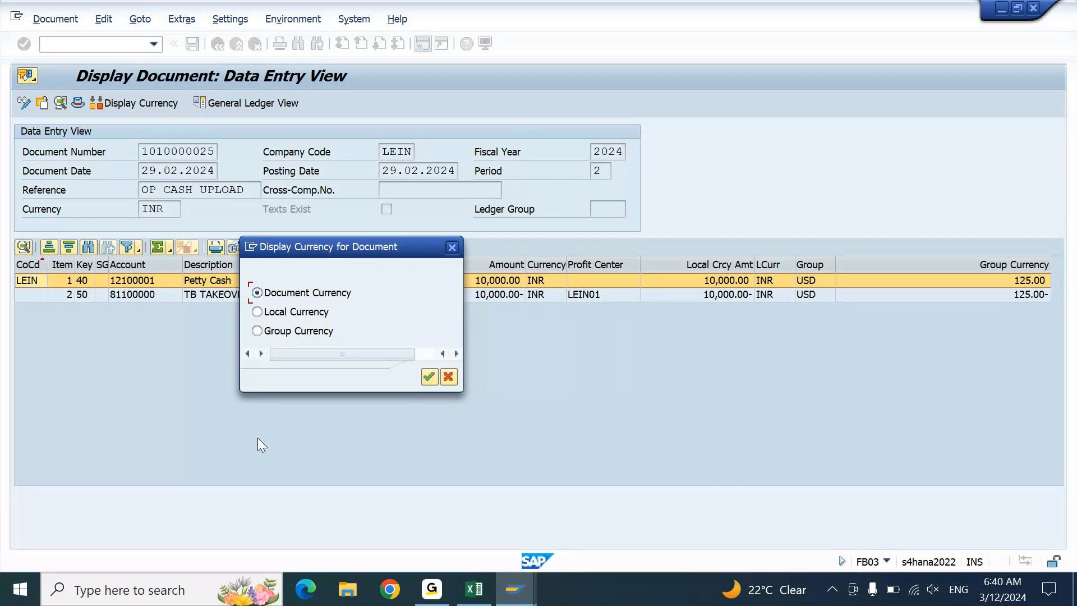
left_click(456, 250)
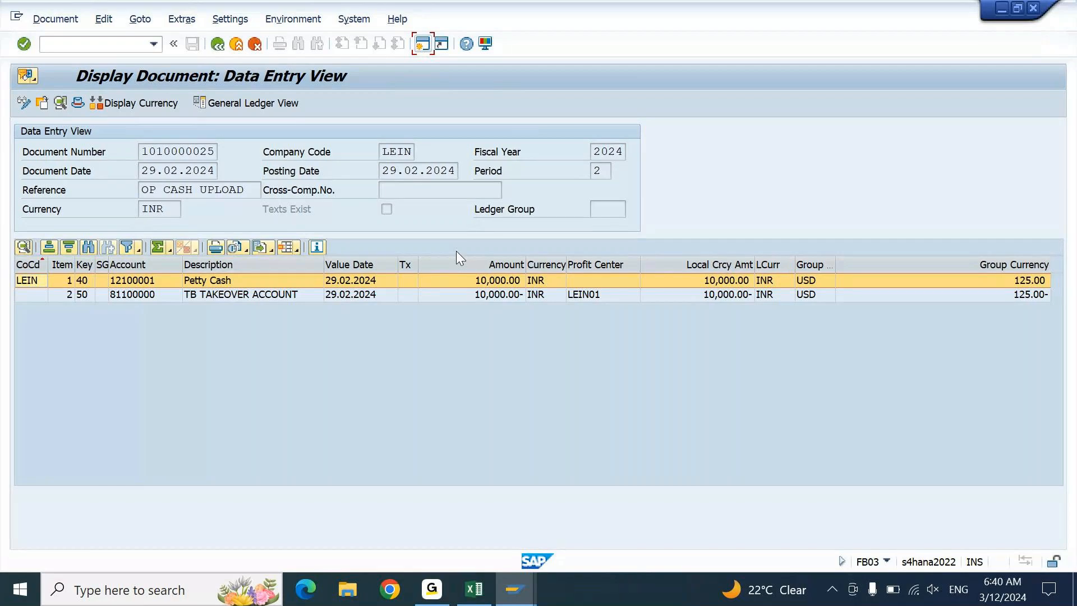
key("F2")
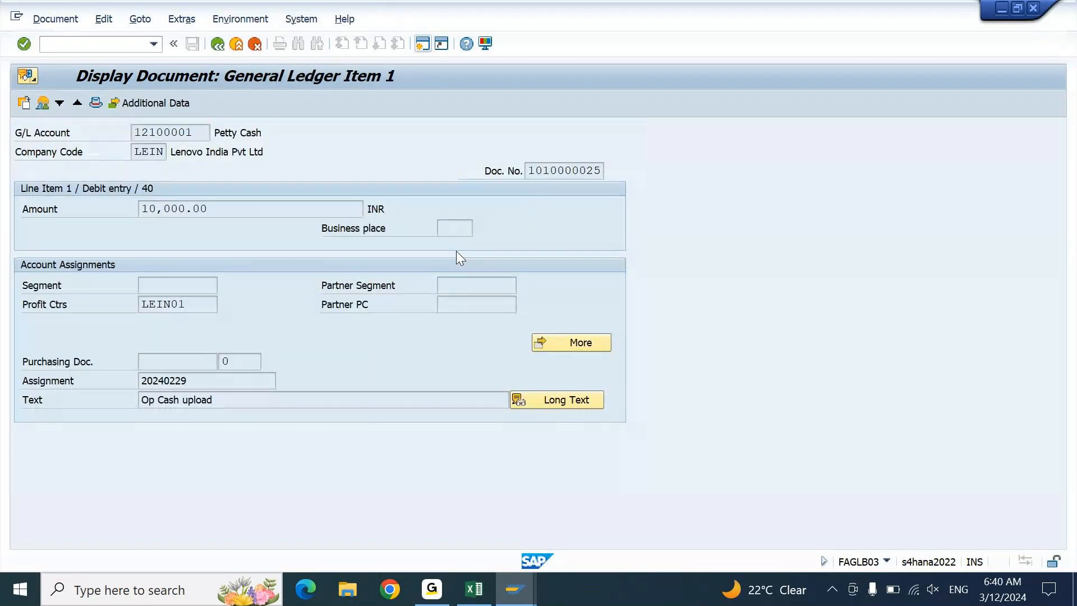
key("F3")
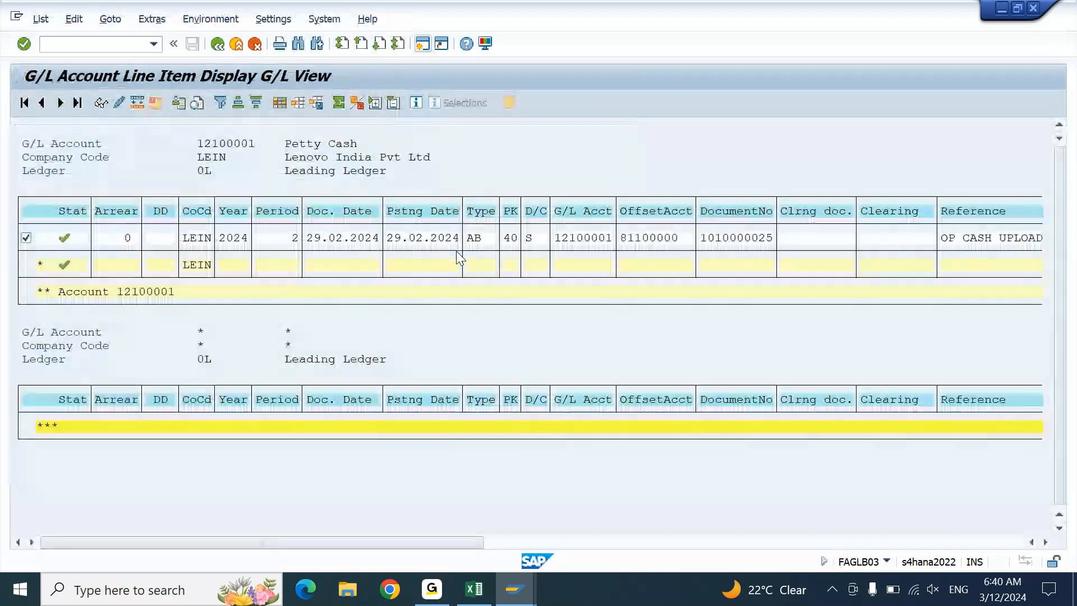
key("F3")
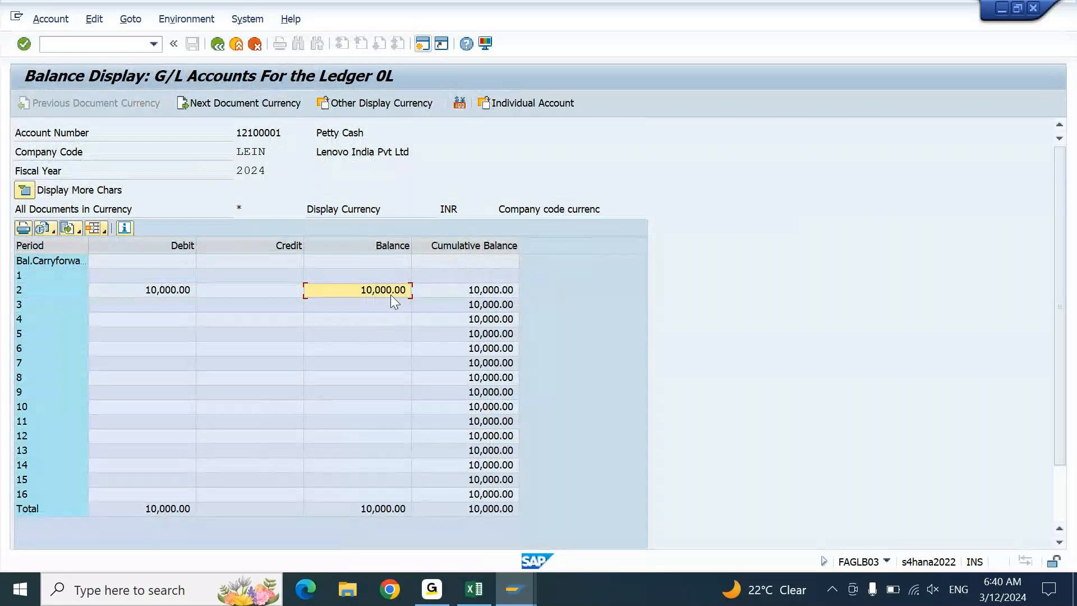
Step: Switch to the cash journal 1001 session and check the closing balance for 29.02.2024
left_click(515, 589)
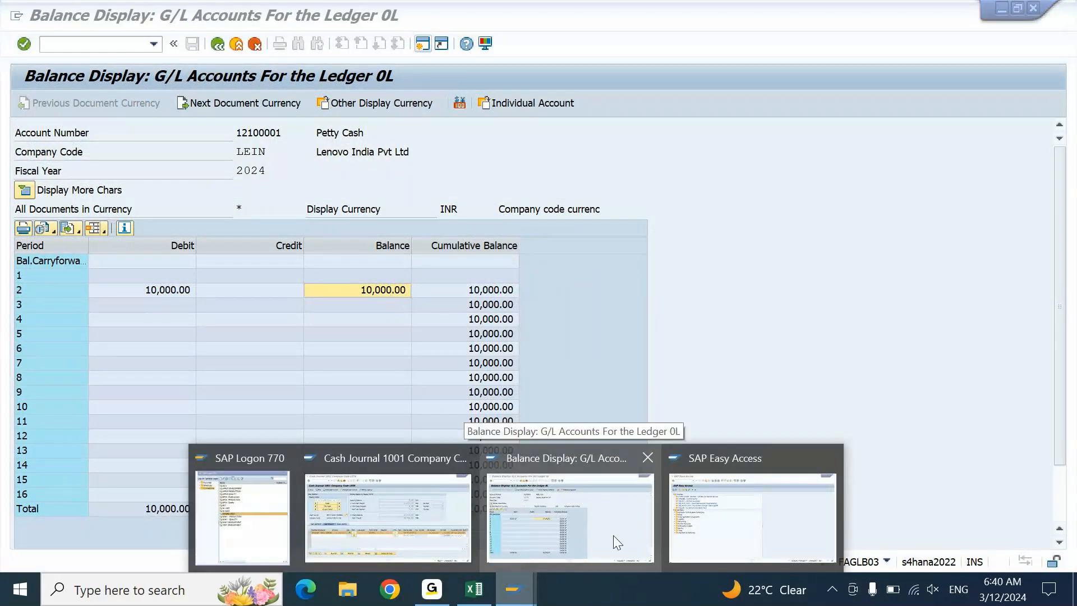
left_click(469, 514)
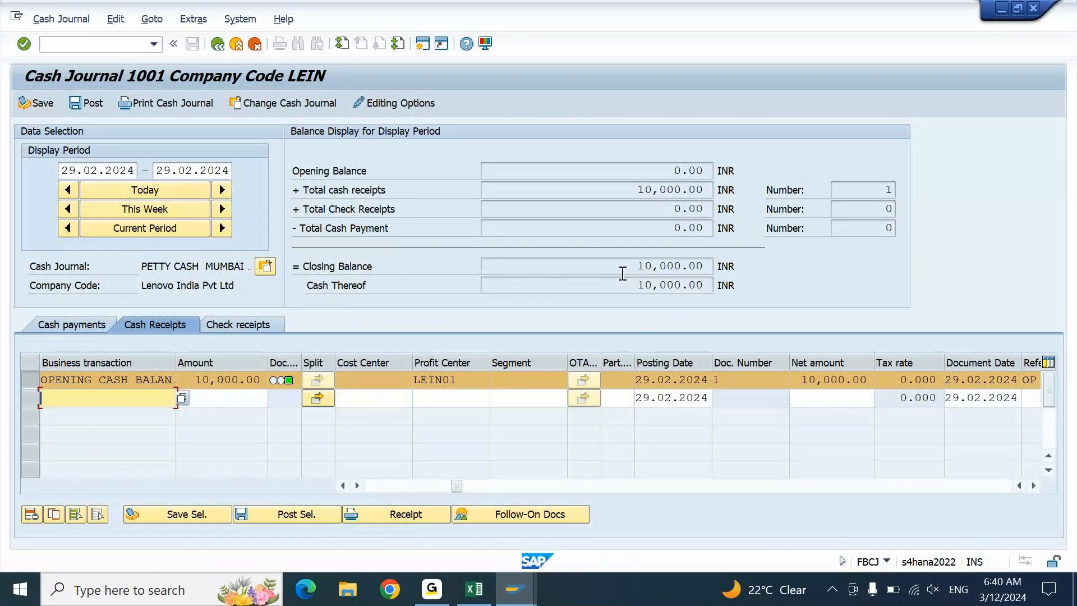
left_click_drag(621, 267, 740, 269)
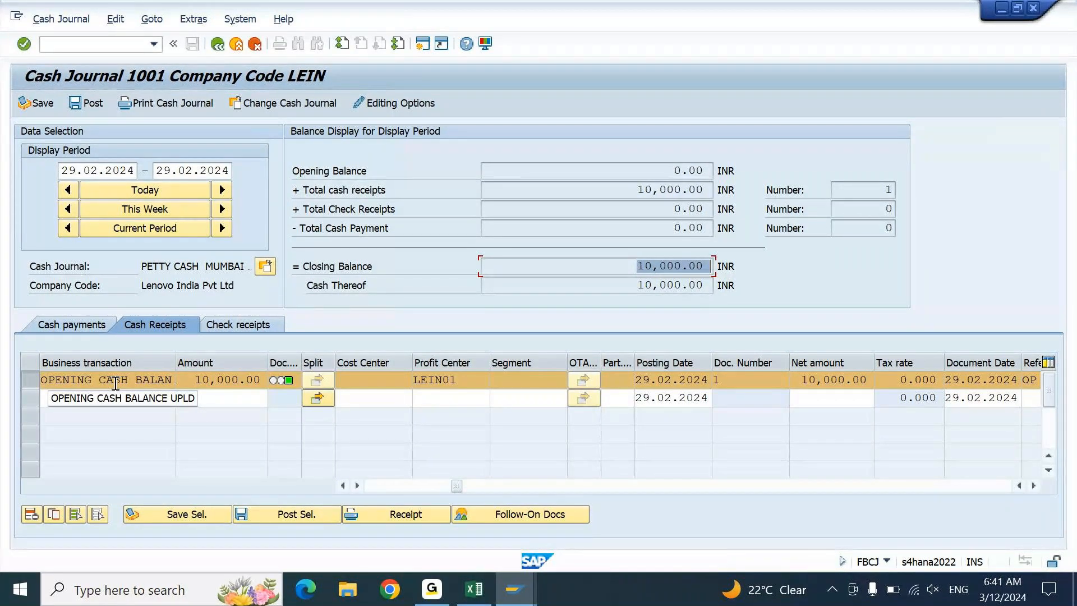
Step: In the free session, run FBL1N for supplier ABC STORES in company code LEIN and examine the open items' amounts
left_click(515, 578)
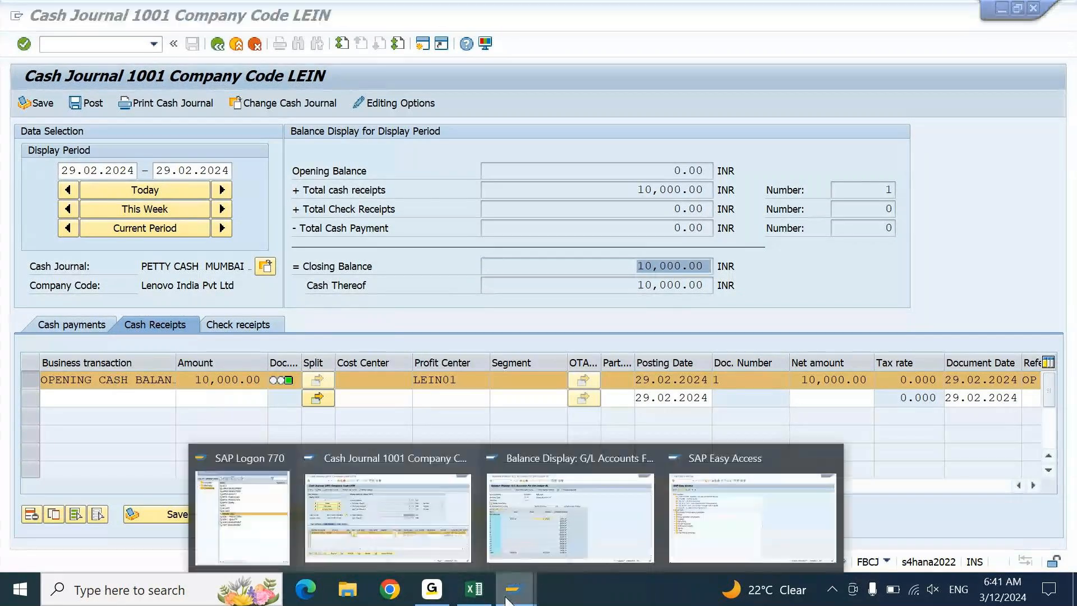
left_click(681, 546)
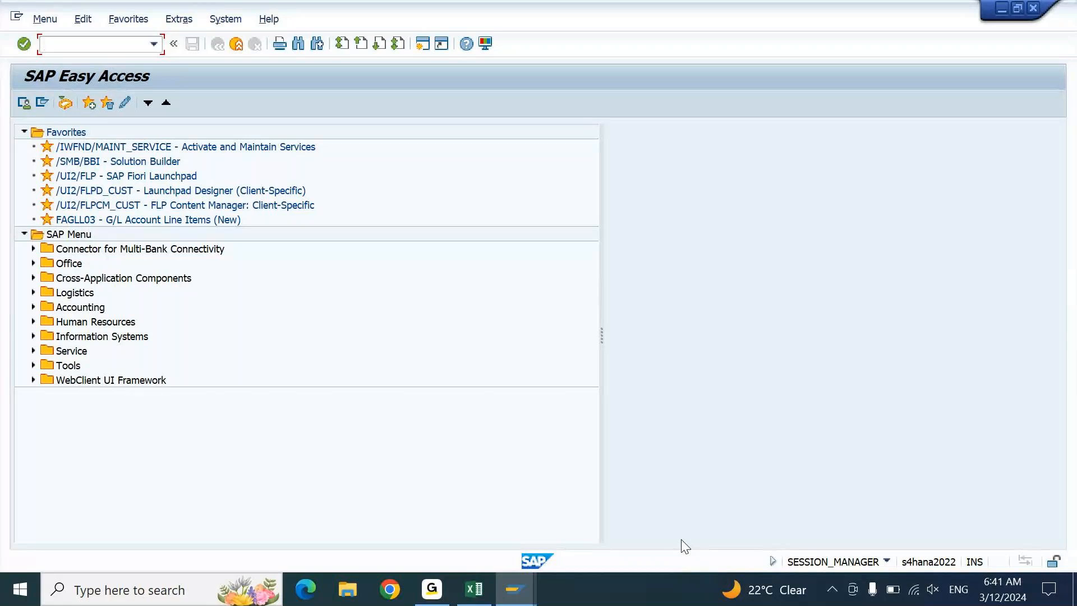
type("fbl1n")
key("Return")
key("Down")
key("Down")
key("Return")
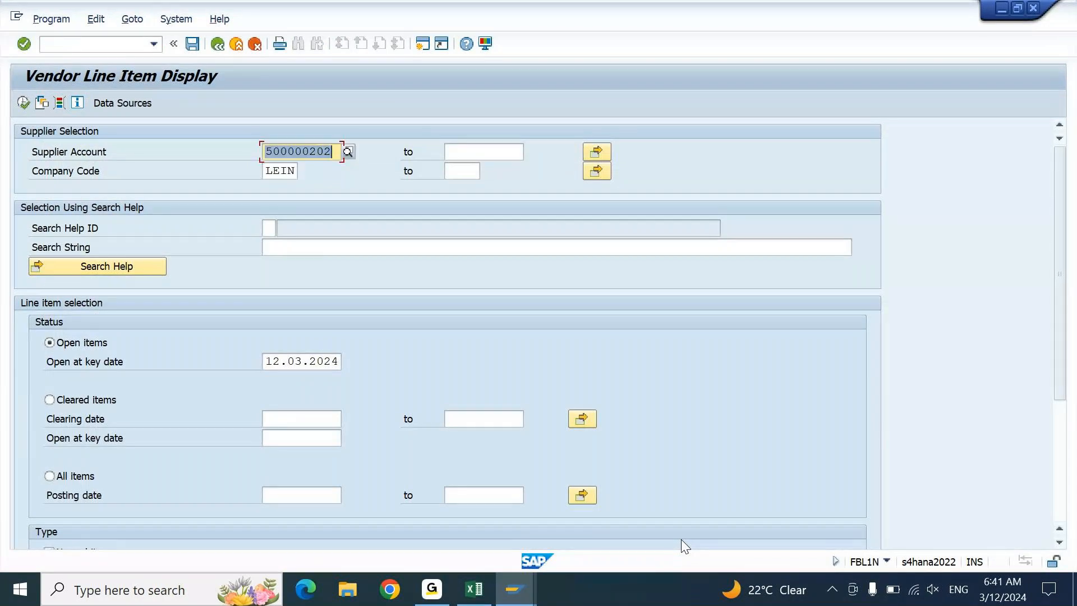
key("F8")
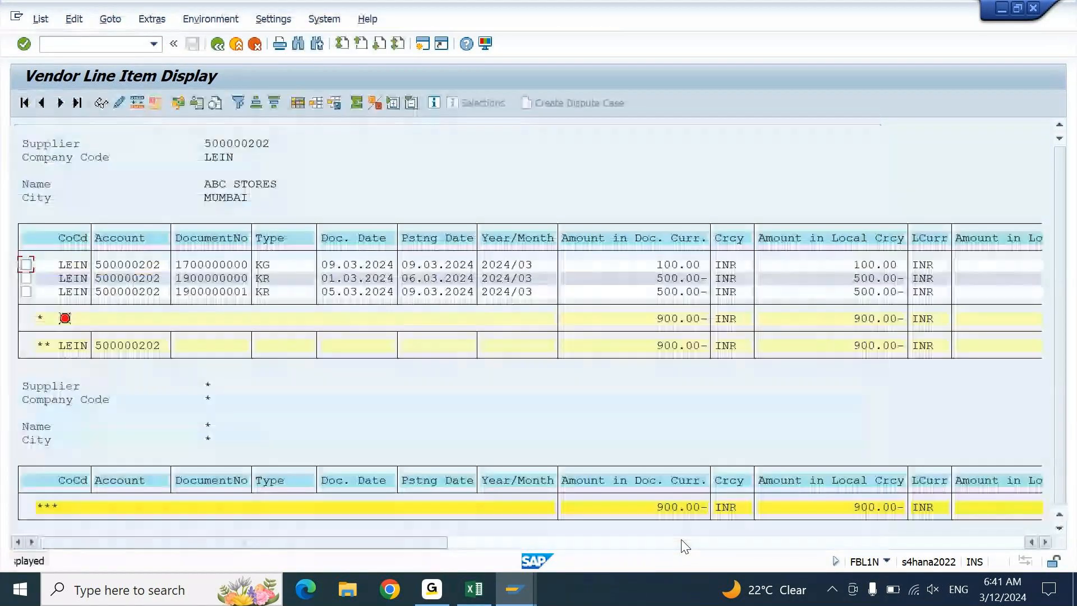
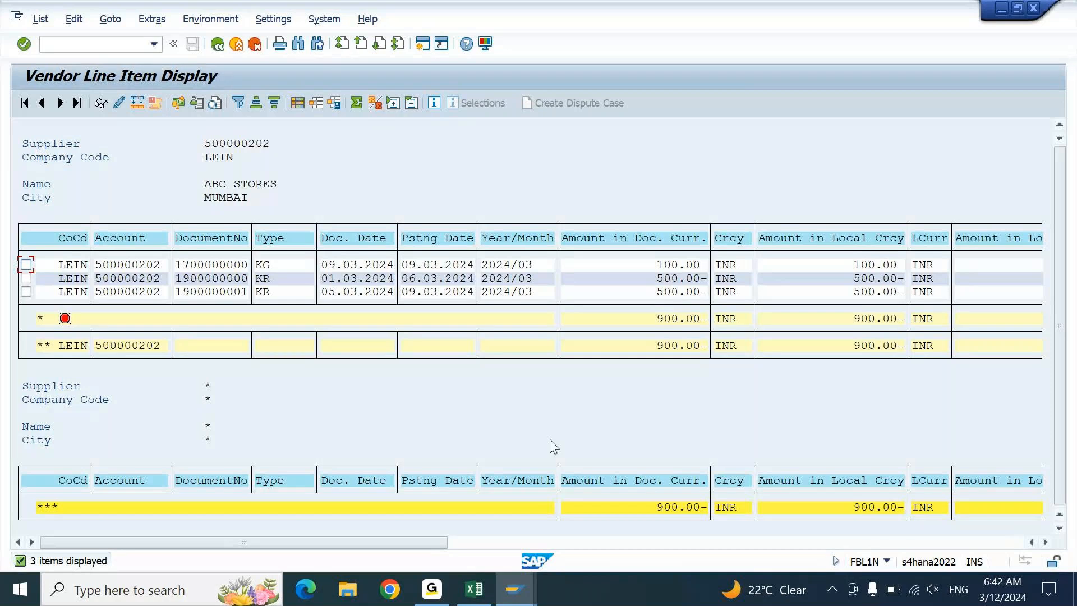
left_click(613, 418)
left_click(689, 291)
Step: Return to the cash journal and show its cash payments with today's date as the display period
left_click(515, 589)
left_click(459, 524)
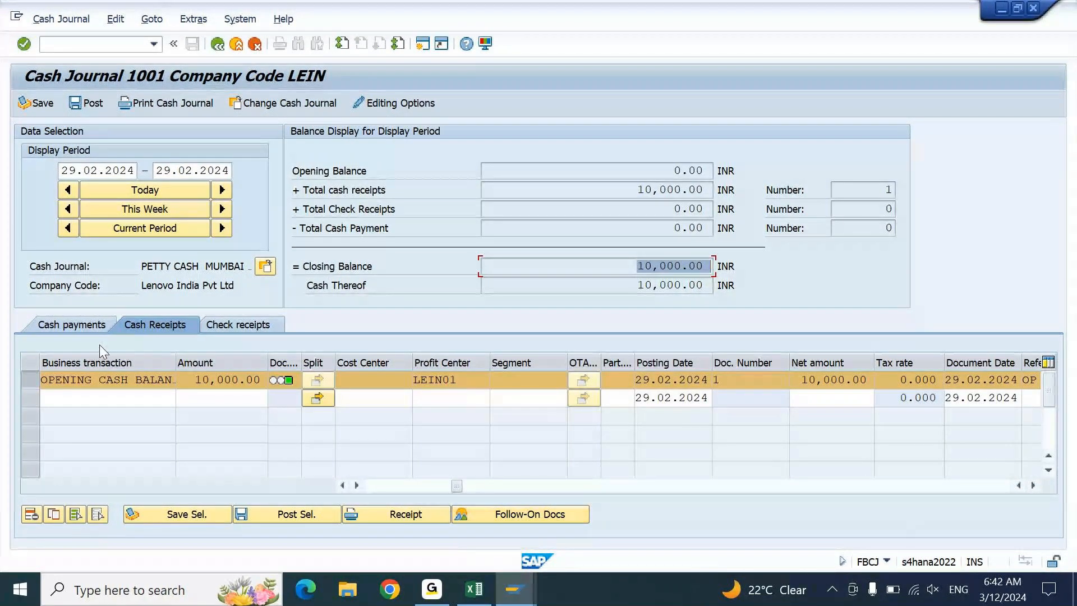
left_click(89, 323)
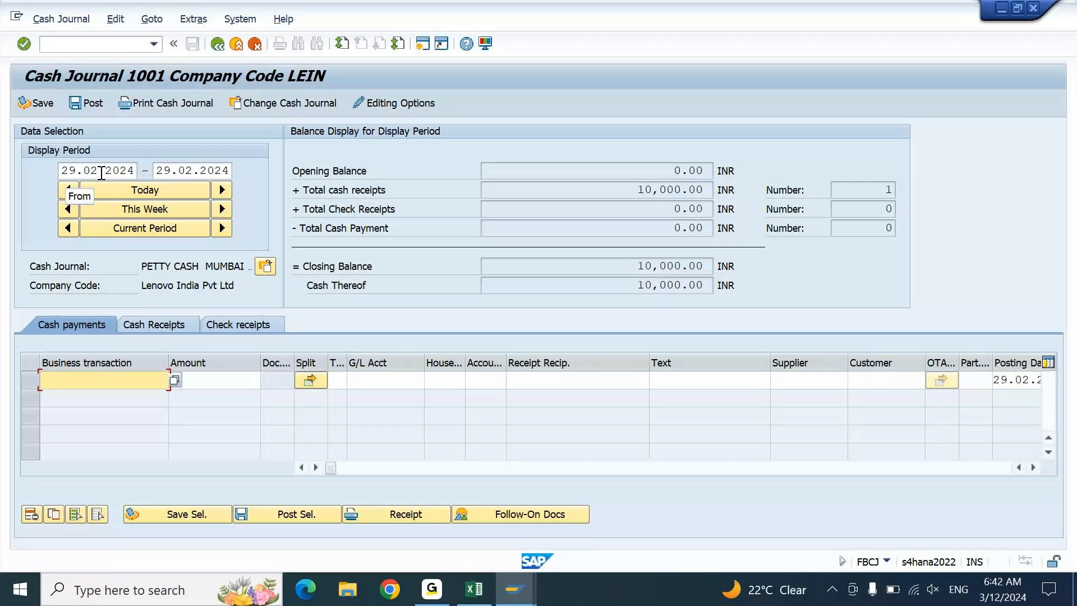
left_click(172, 195)
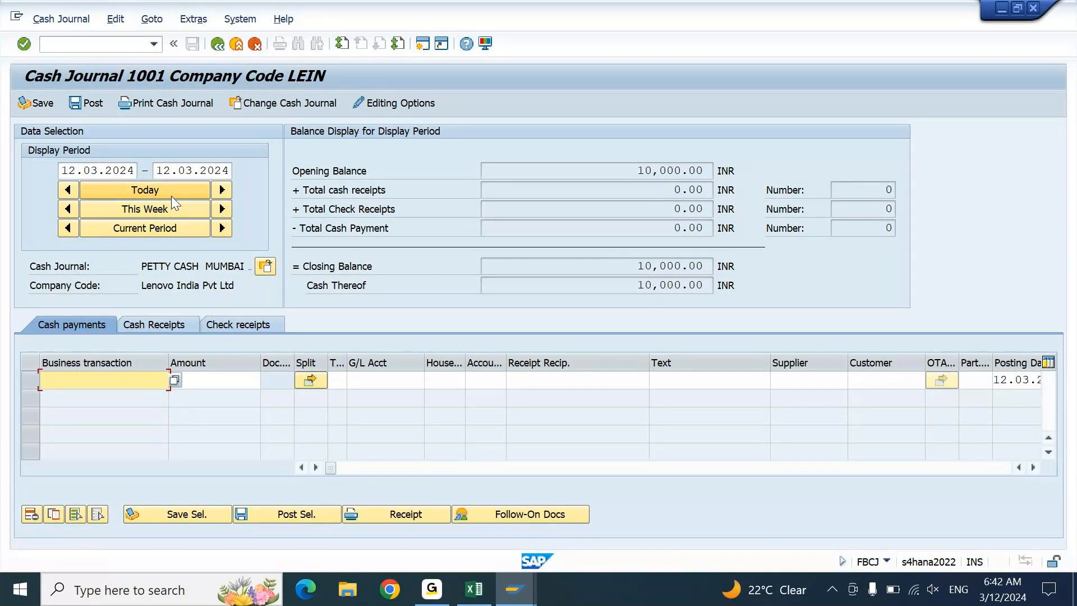
Step: Check the opening balance, total cash receipts and closing balance for today's display period
left_click_drag(630, 169, 735, 172)
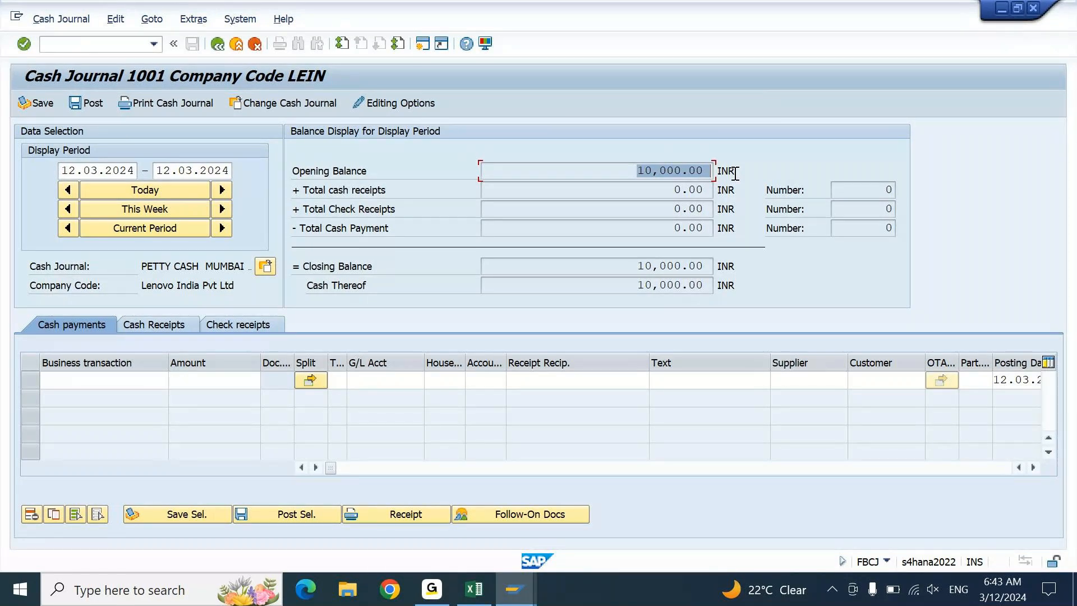
left_click(632, 167)
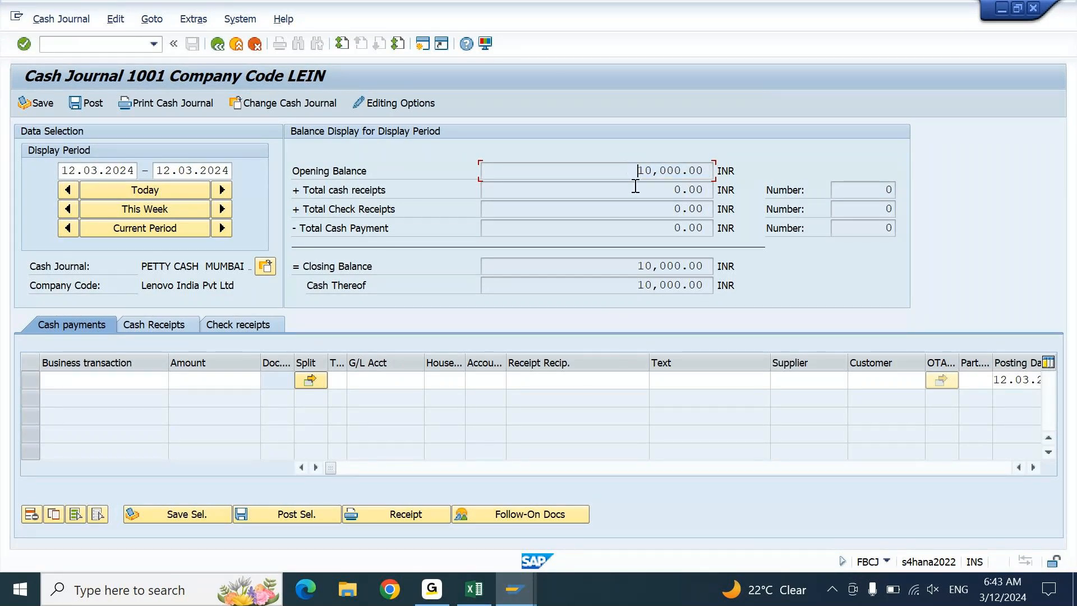
left_click(635, 187)
left_click_drag(637, 266, 713, 266)
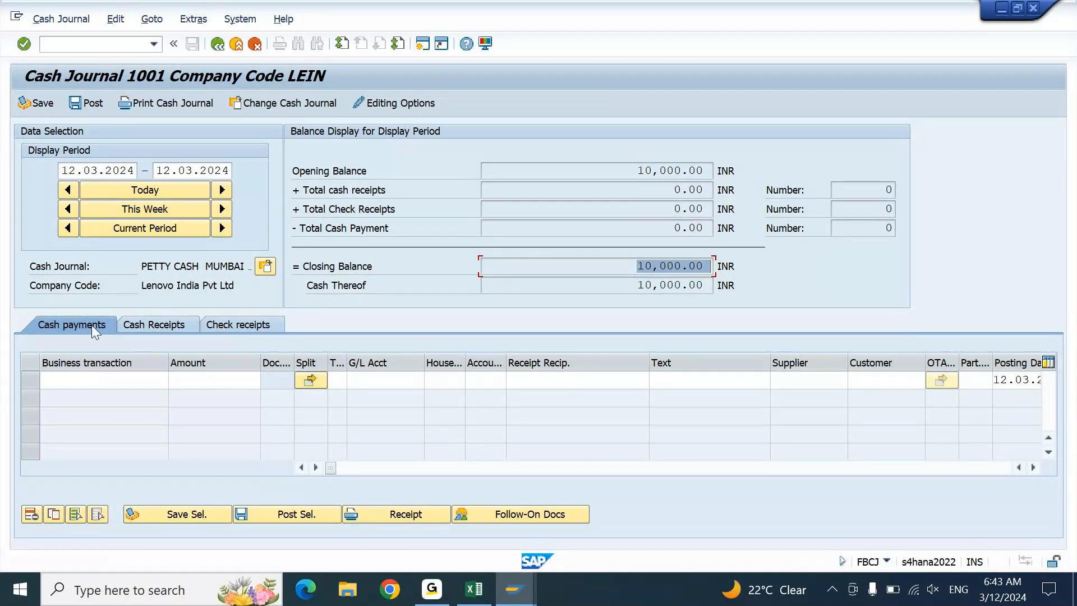
Step: Start a cash payment line with the business transaction VENDOR CASH PAYMENT and an amount of 500
left_click(106, 380)
key("F4")
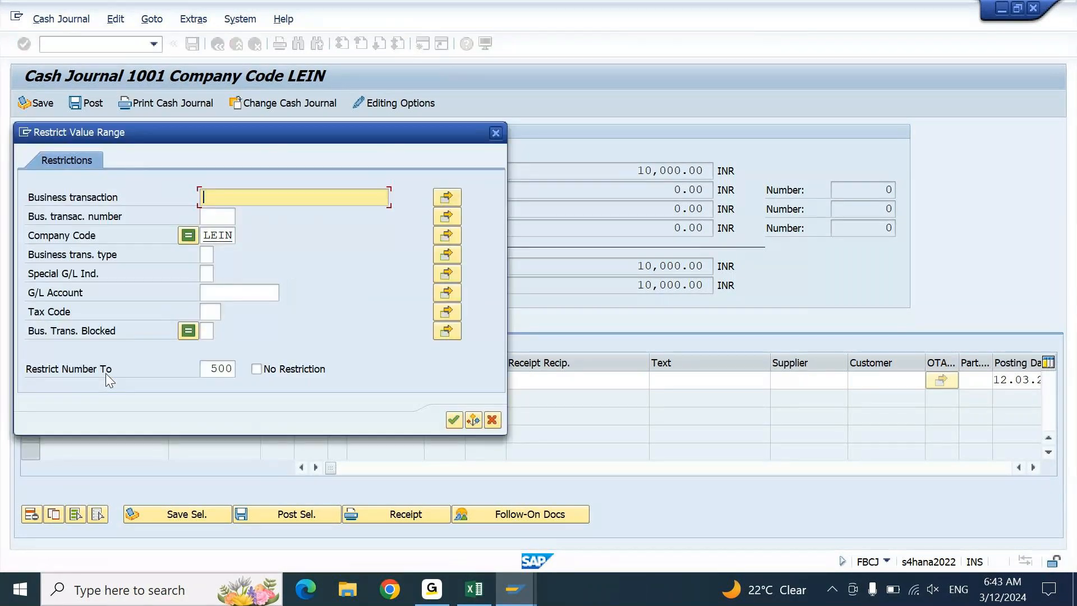
key("Return")
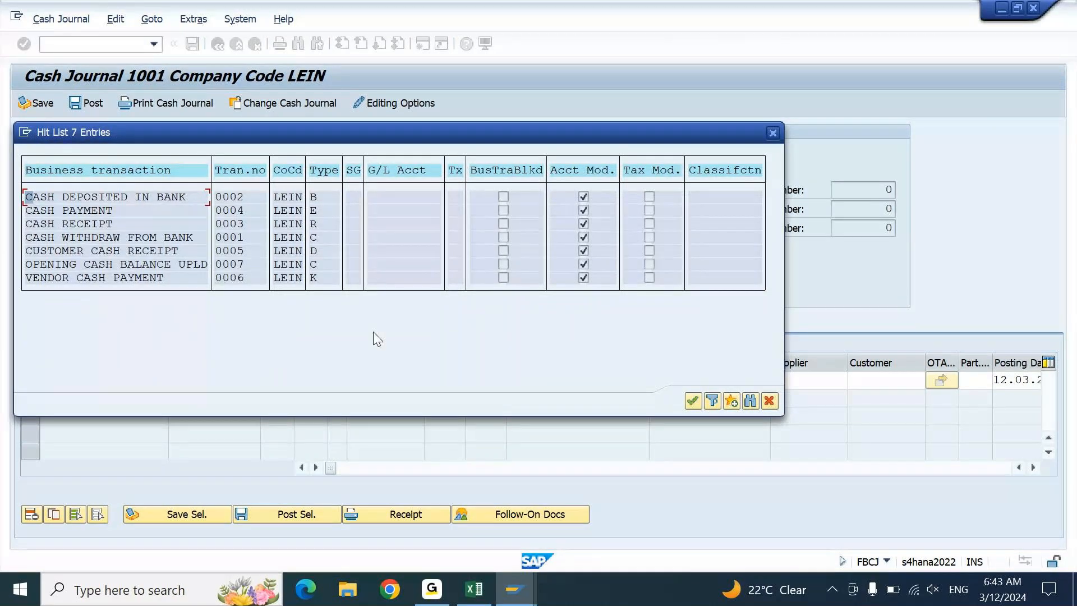
left_click(147, 278)
key("Return")
key("Tab")
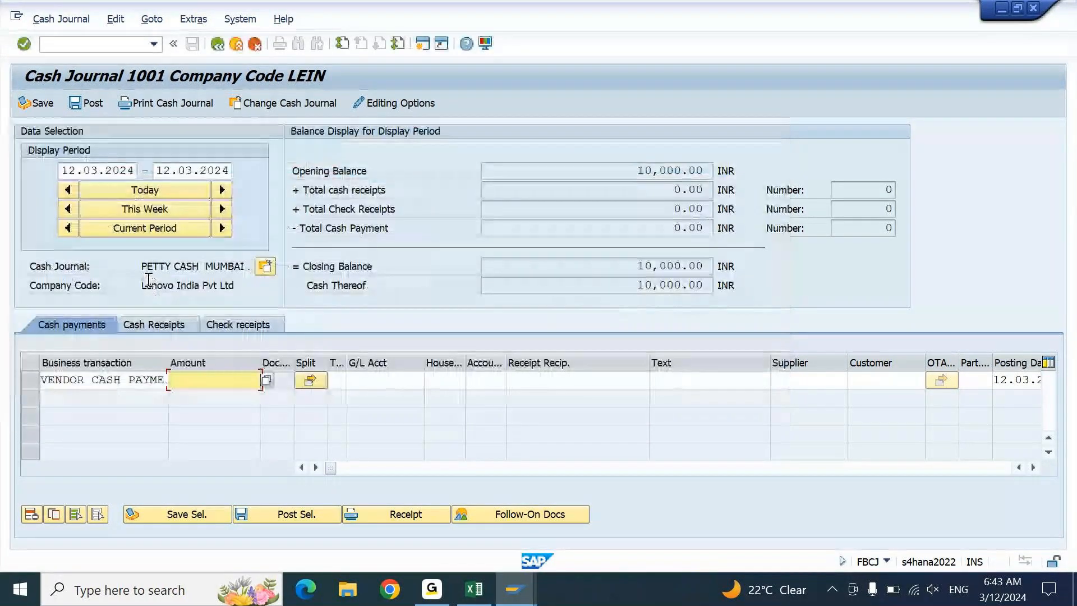
type("500")
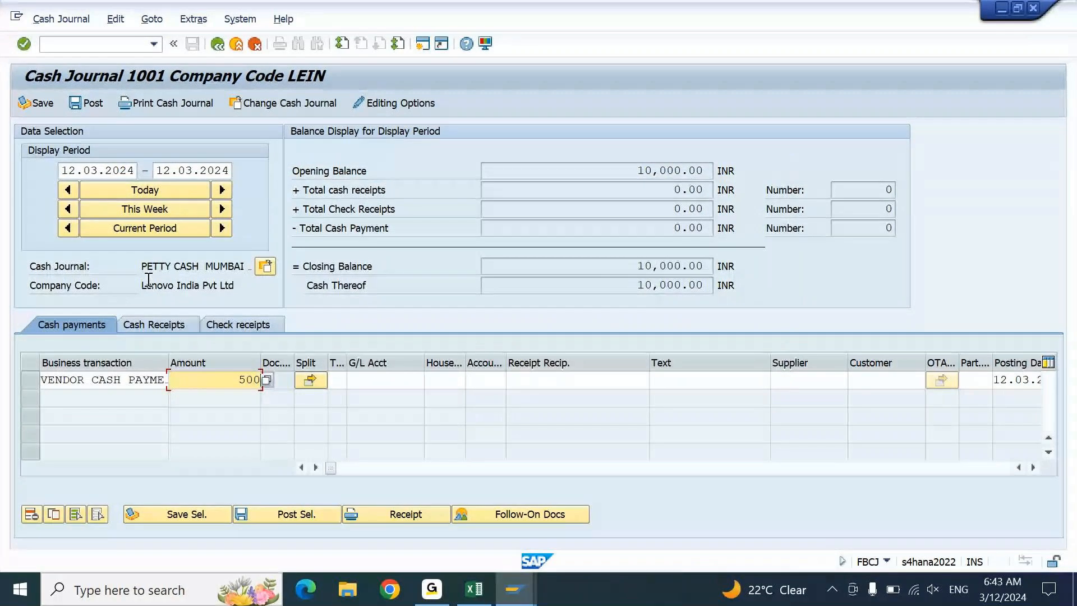
Step: Enter "vendor cash payment" as the text of the payment line
key("Tab")
key("Tab")
key("Tab")
key("Tab")
key("Tab")
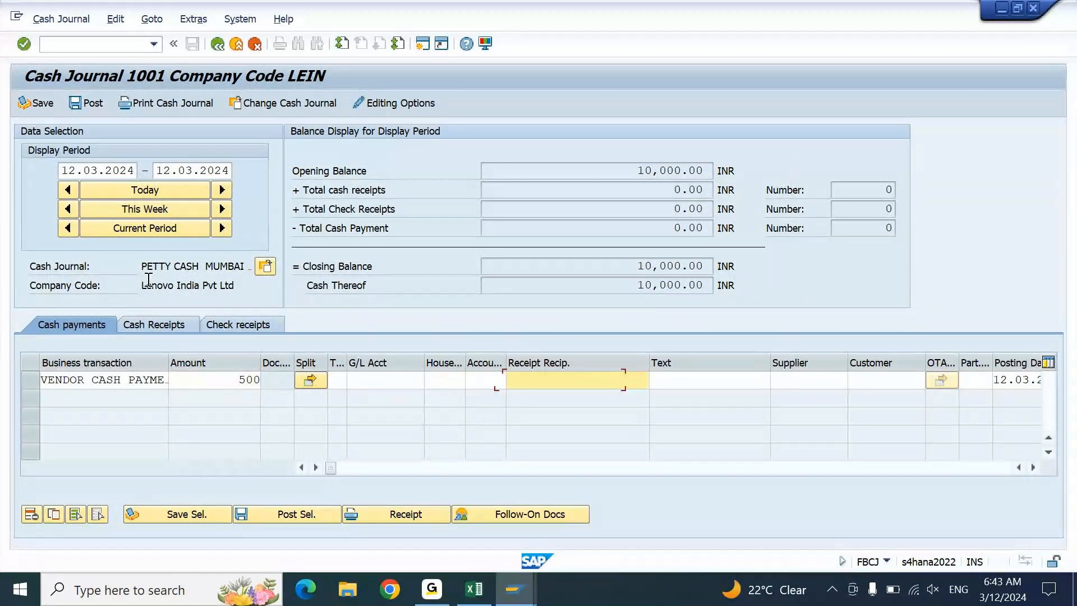
key("Tab")
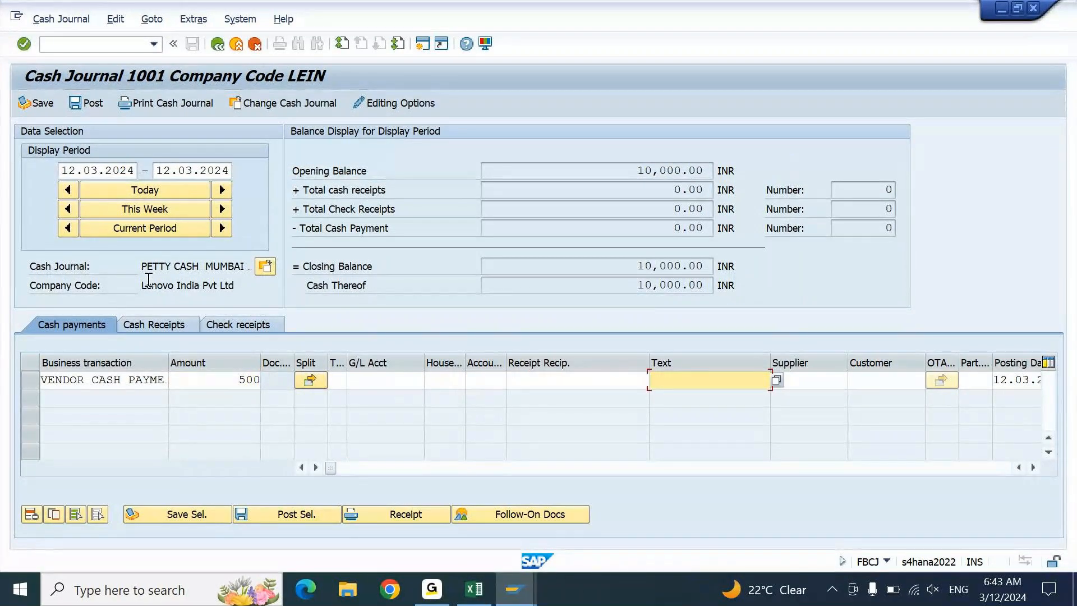
type("vendot")
type(" cs")
key("BackSpace")
type("ash payment")
key("Tab")
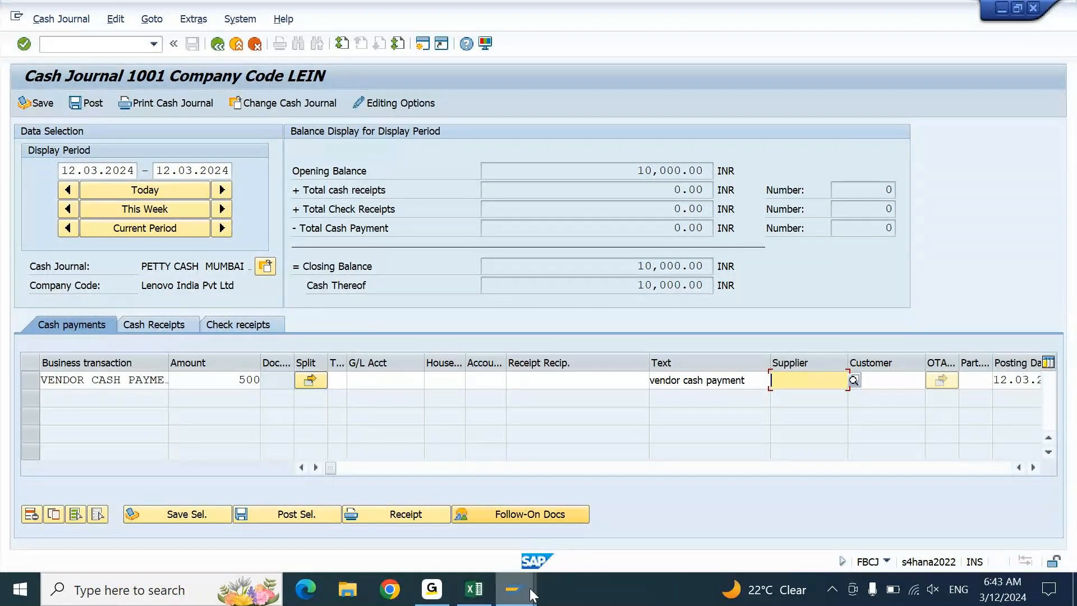
Step: Copy ABC STORES' supplier number from the vendor line item display into the Supplier field of the cash payment line
mouse_move(533, 594)
left_click(722, 533)
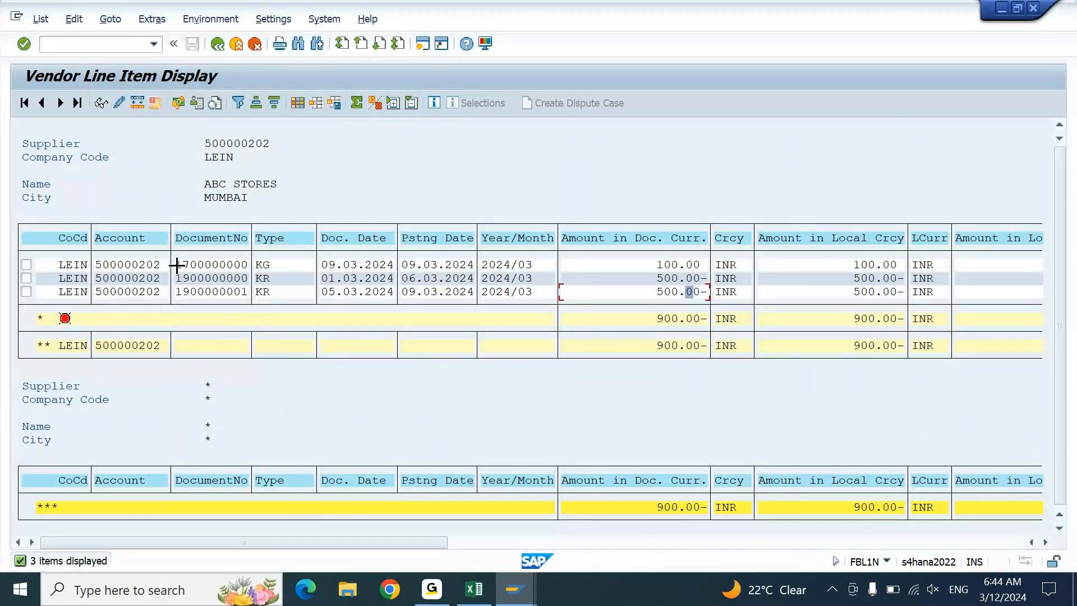
key("ctrl+y")
left_click_drag(212, 144, 262, 143)
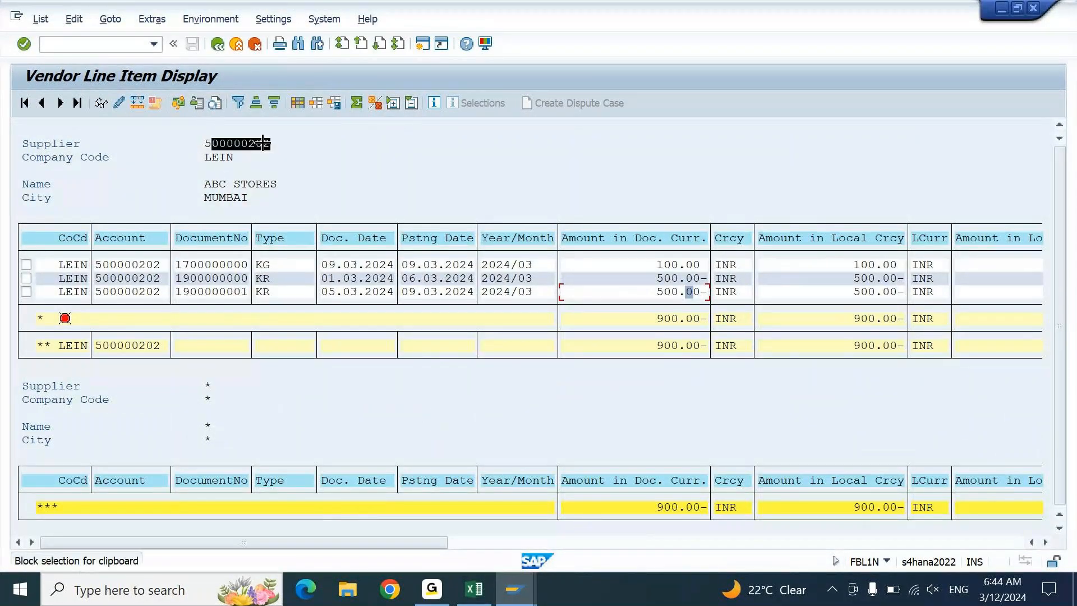
key("ctrl+c")
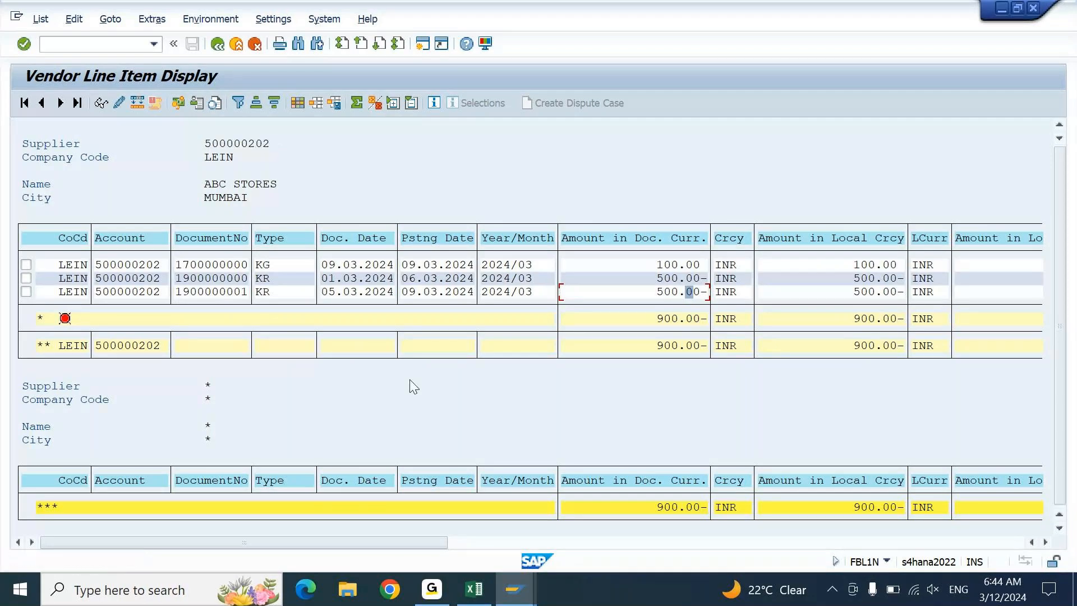
mouse_move(516, 603)
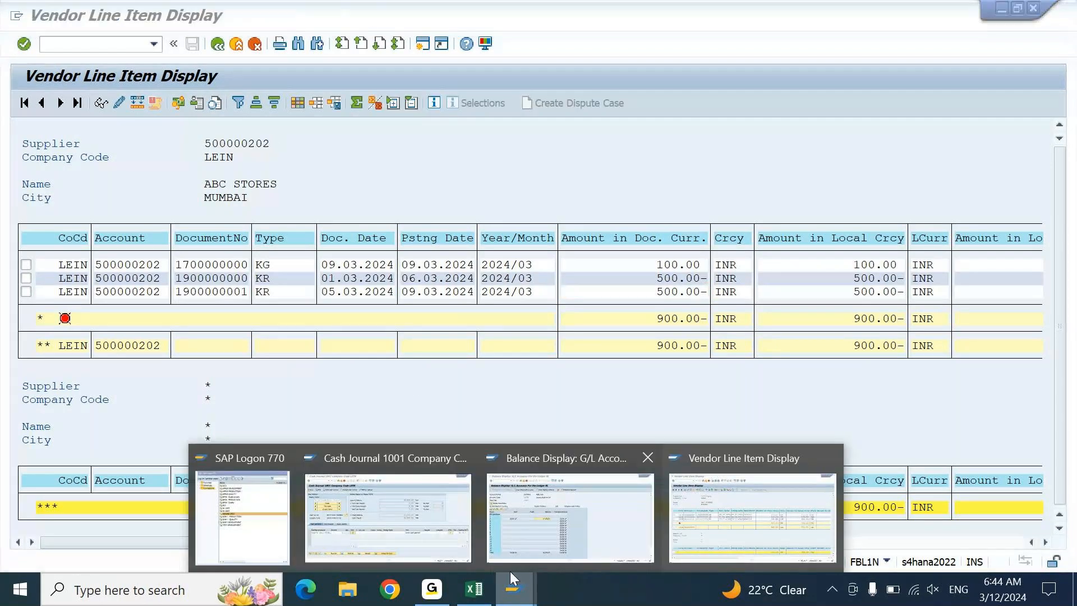
left_click(456, 529)
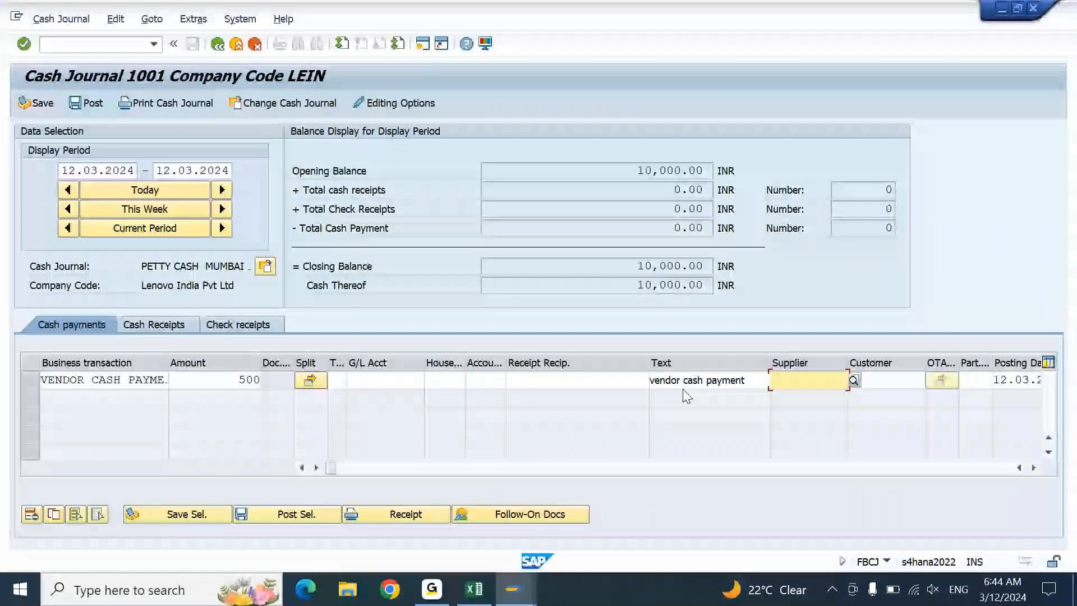
key("ctrl+v")
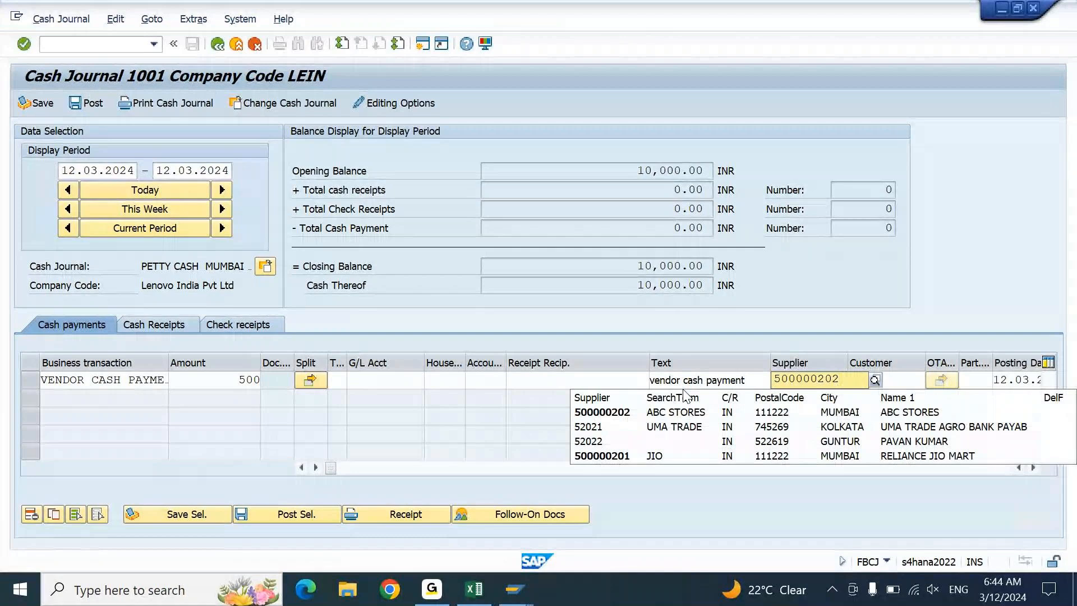
Step: Assign profit center LEIN01 to the vendor cash payment line and confirm the entry
key("Tab")
key("Tab")
key("Tab")
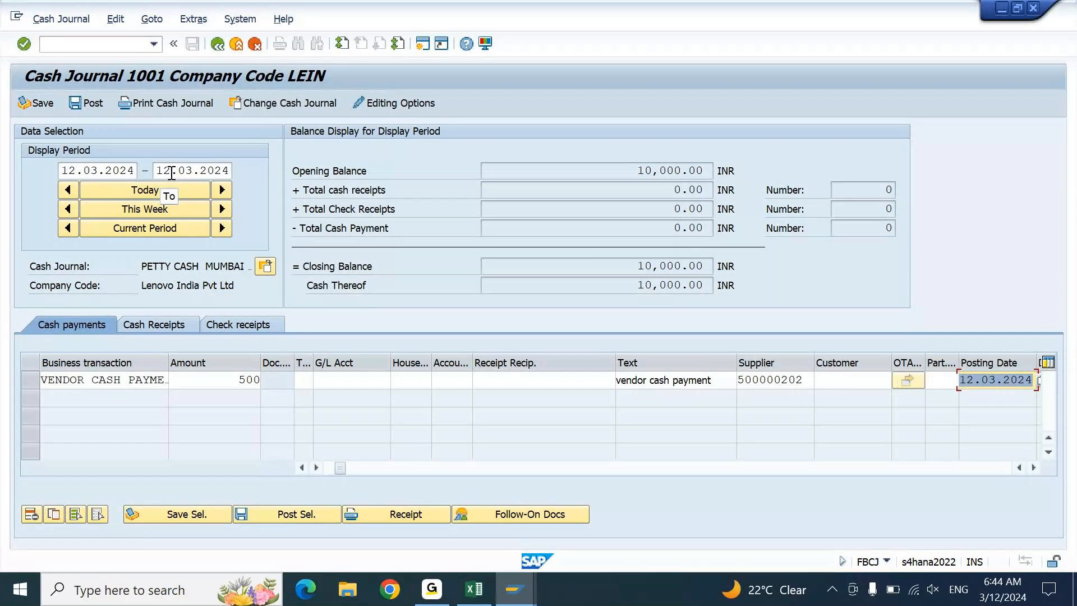
key("Tab")
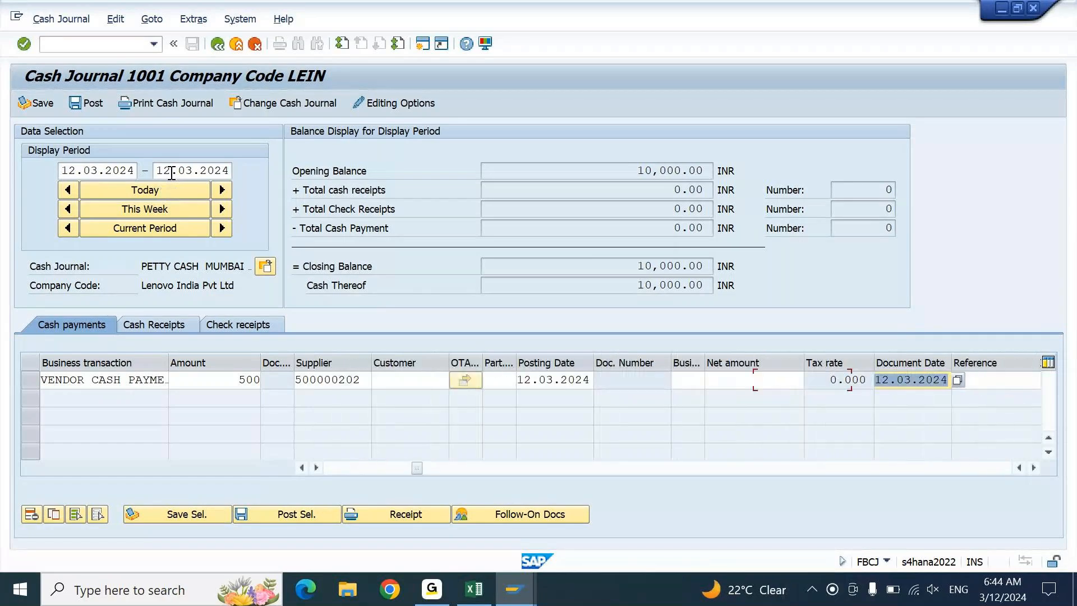
key("Tab")
key("Tab")
key("Tab")
key("Tab")
key("Tab")
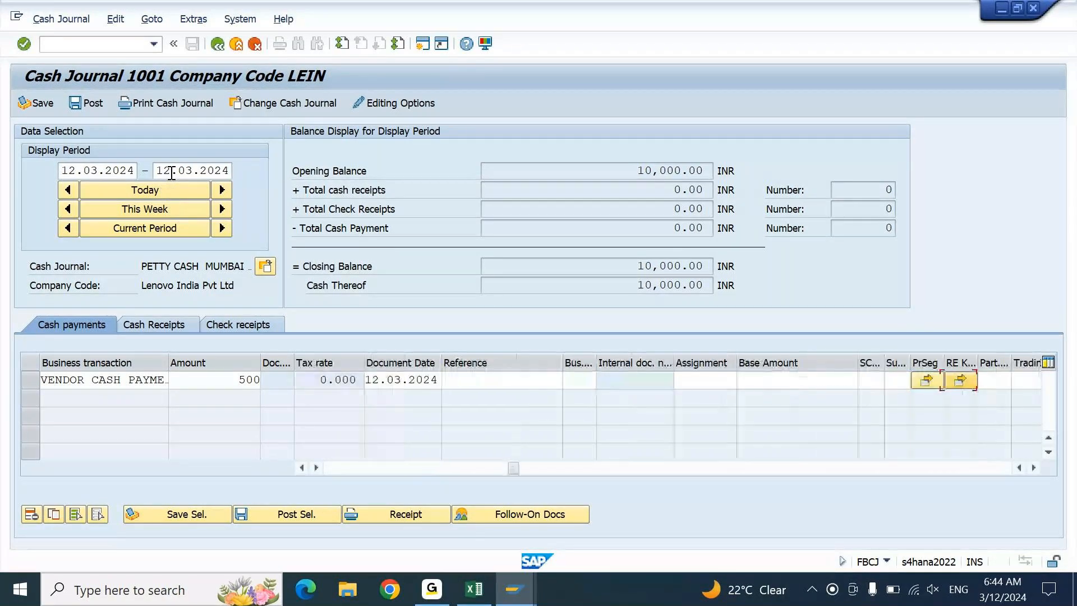
key("Tab")
key("Tab")
key("Tab")
key("Tab")
key("Tab")
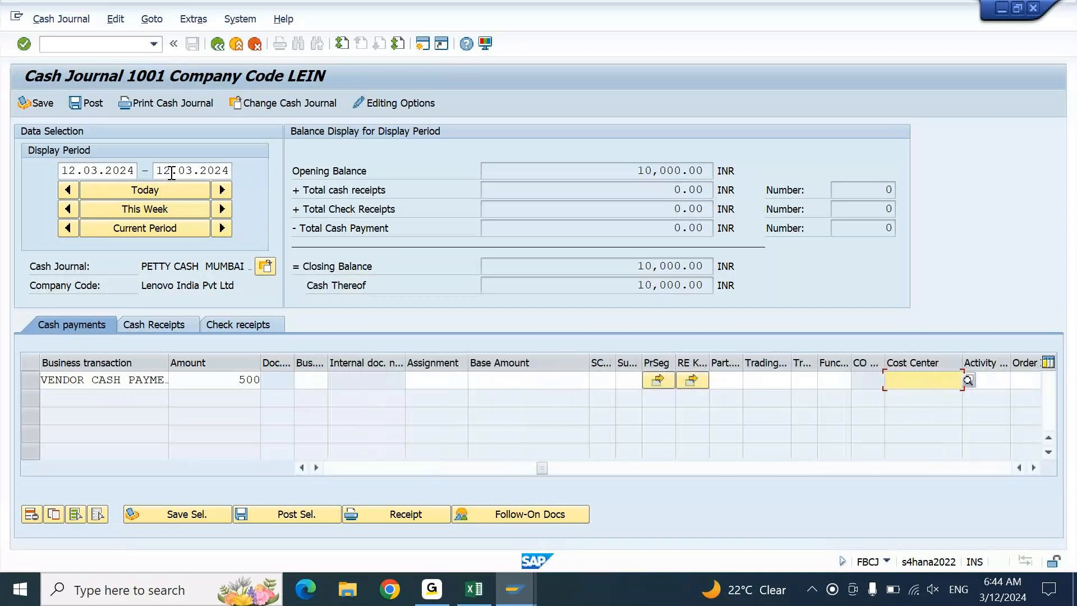
key("Tab")
key("Tab")
key("Tab")
key("Tab")
key("Tab")
key("Tab")
key("Tab")
key("Tab")
key("Tab")
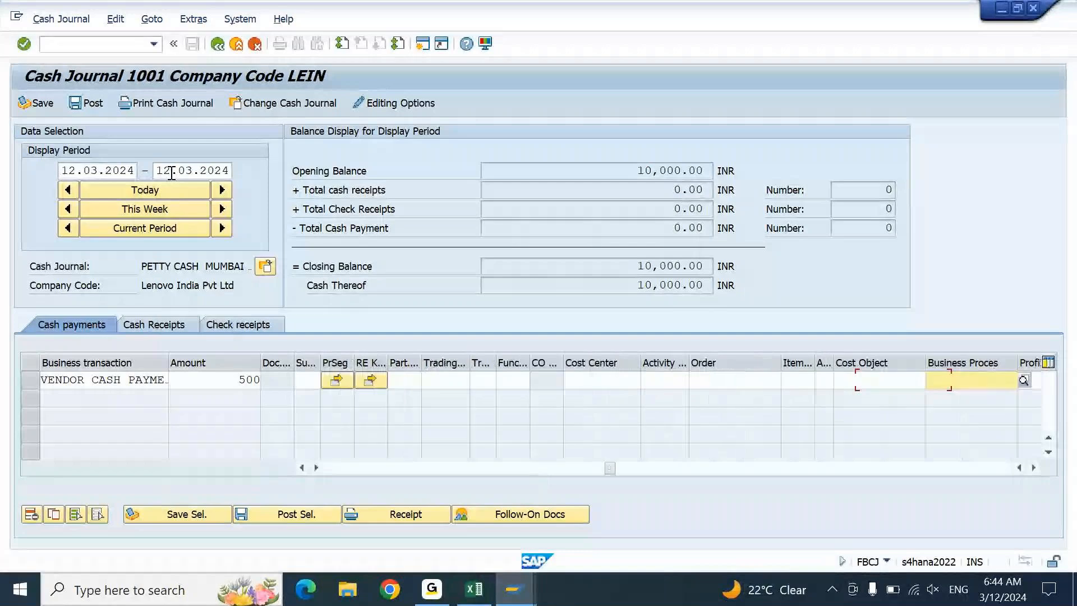
key("shift+Tab")
key("shift+Tab")
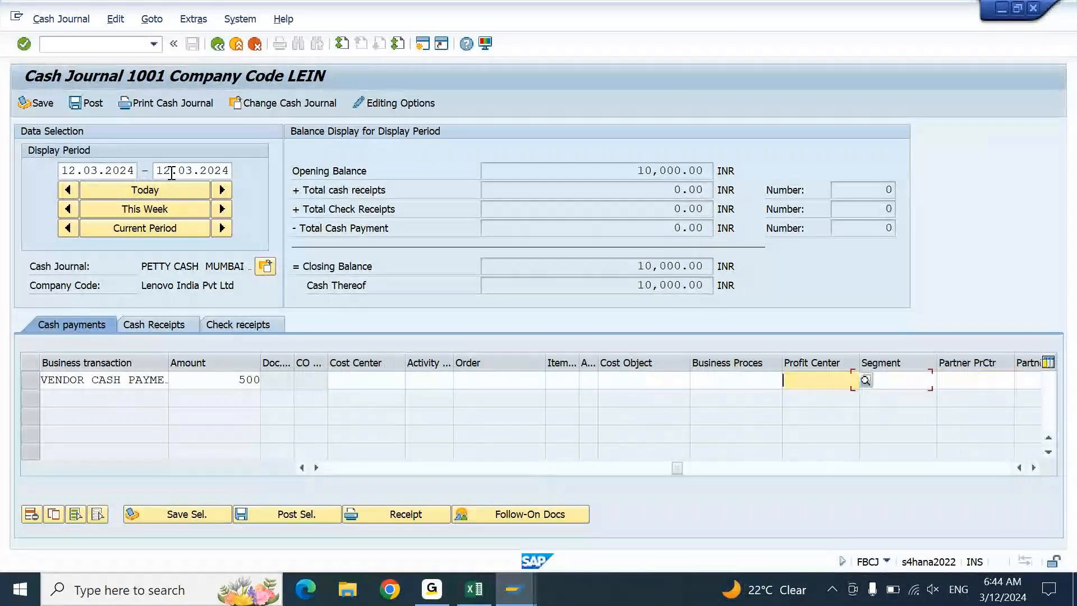
type("lein01")
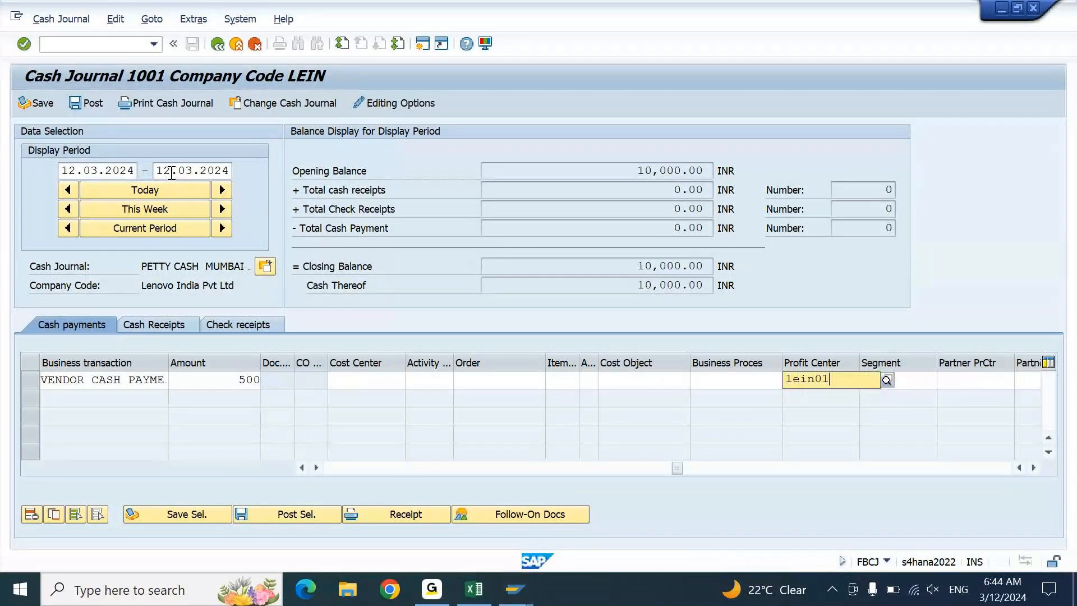
key("Return")
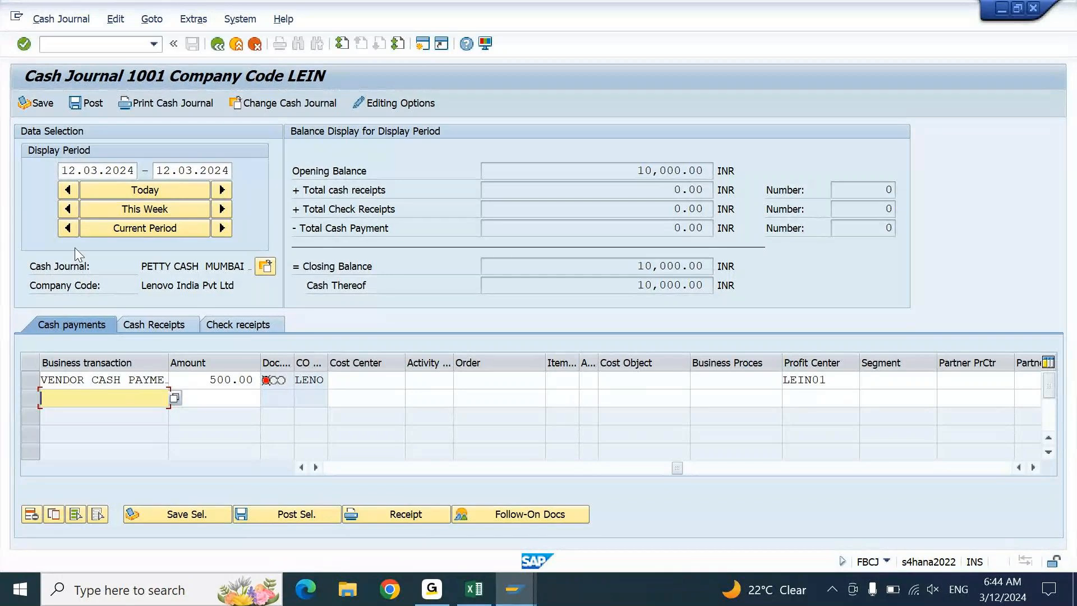
Step: Save the vendor cash payment line and check the closing balance, total cash payment and number of payments
left_click(30, 387)
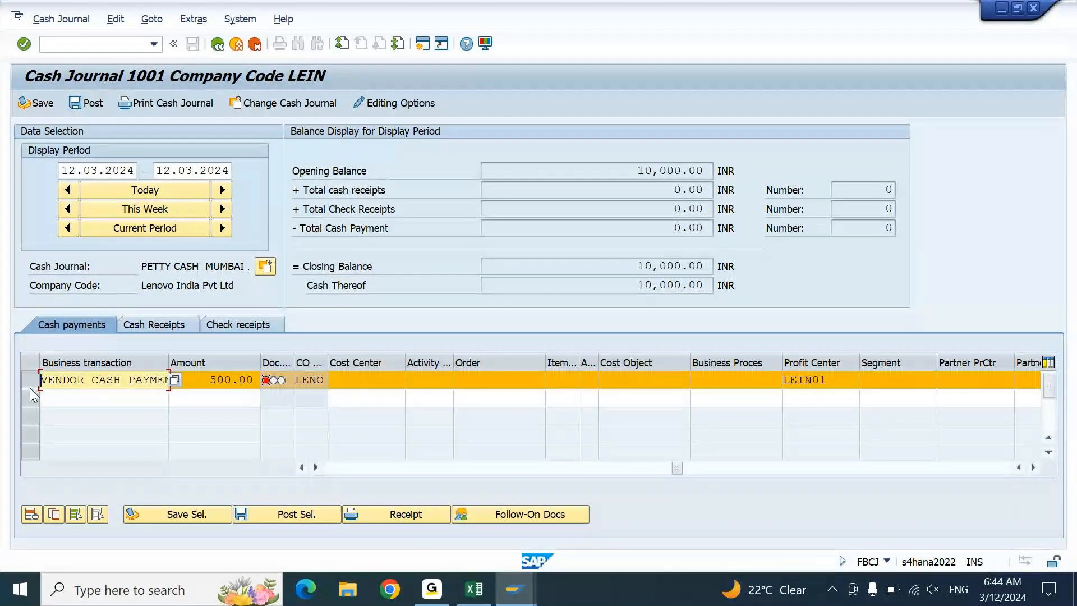
left_click(188, 513)
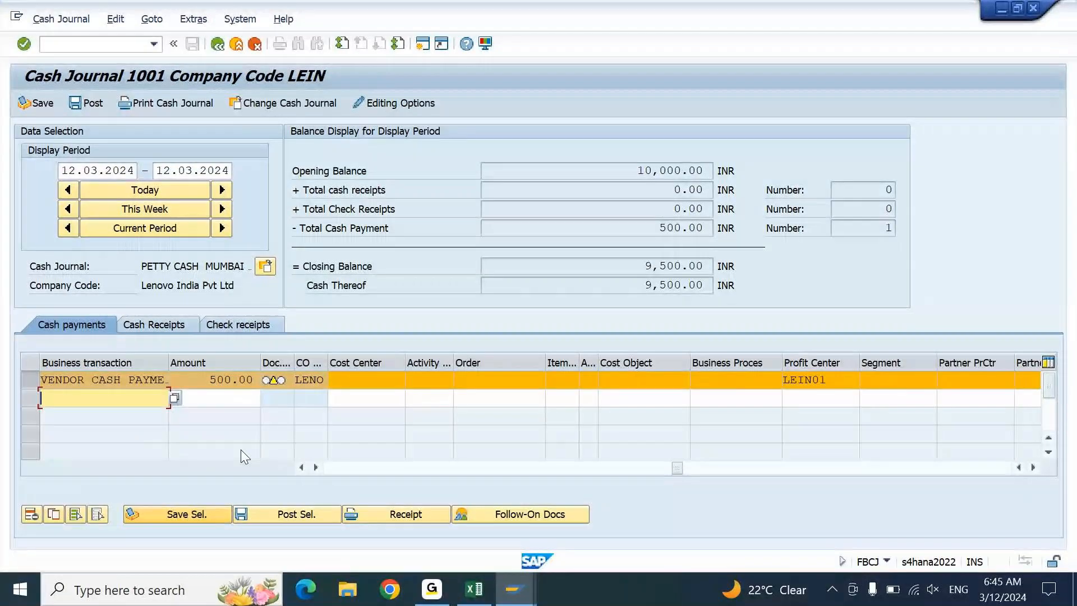
left_click_drag(643, 265, 722, 266)
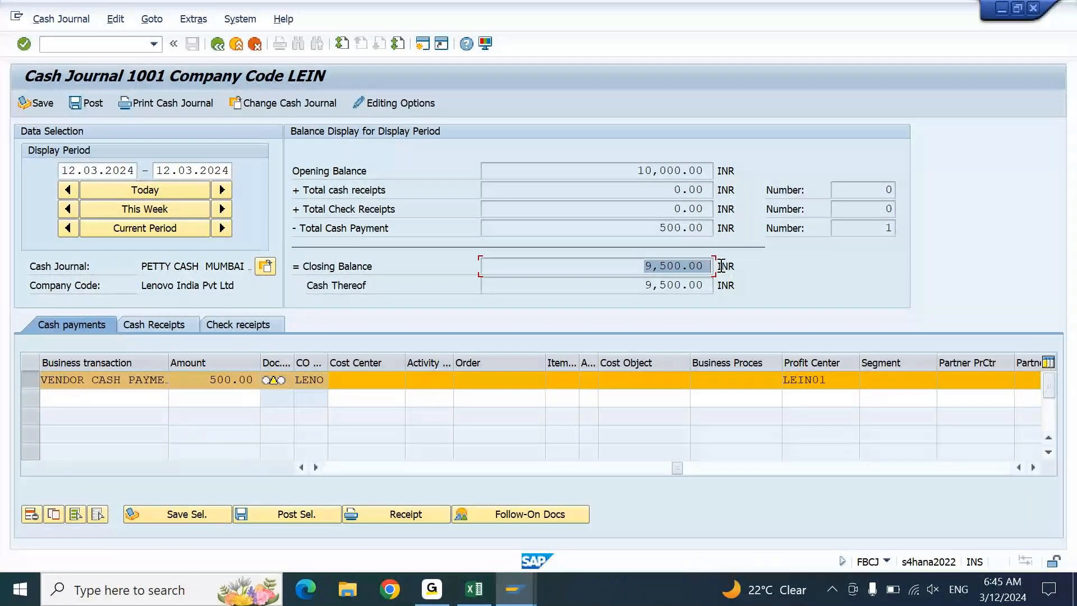
left_click_drag(657, 227, 705, 227)
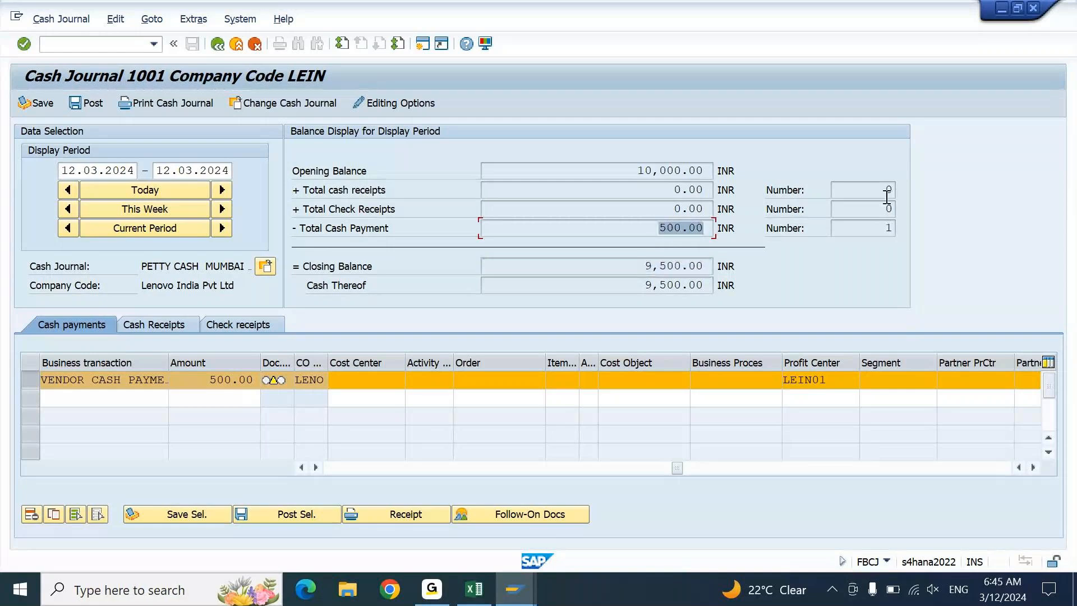
left_click_drag(886, 226, 909, 229)
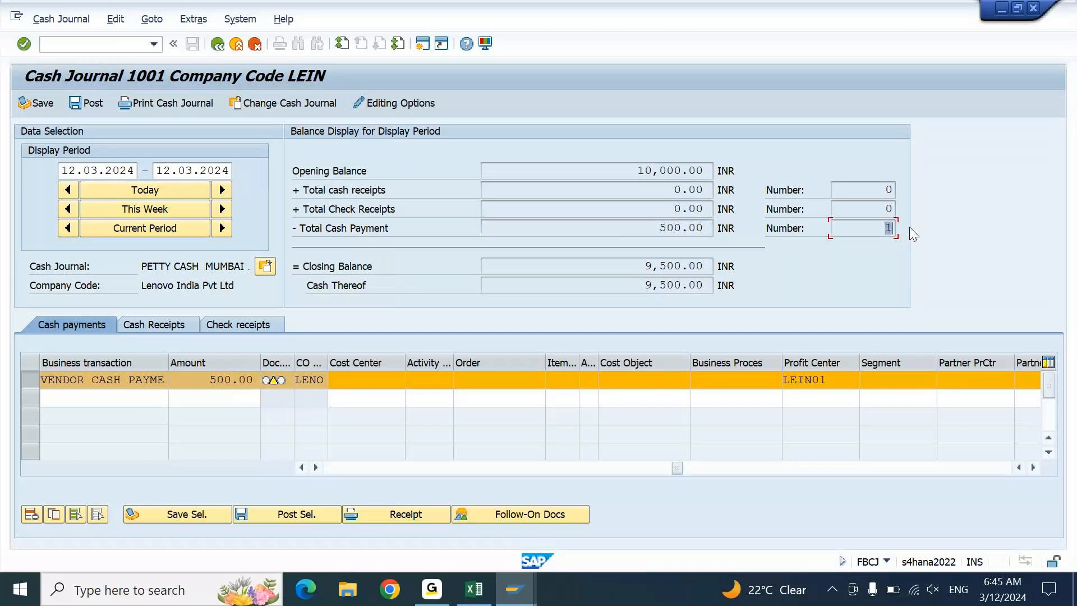
Step: Rerun the Petty Cash G/L balance display for company code LEIN to check it before the payment is posted
mouse_move(521, 598)
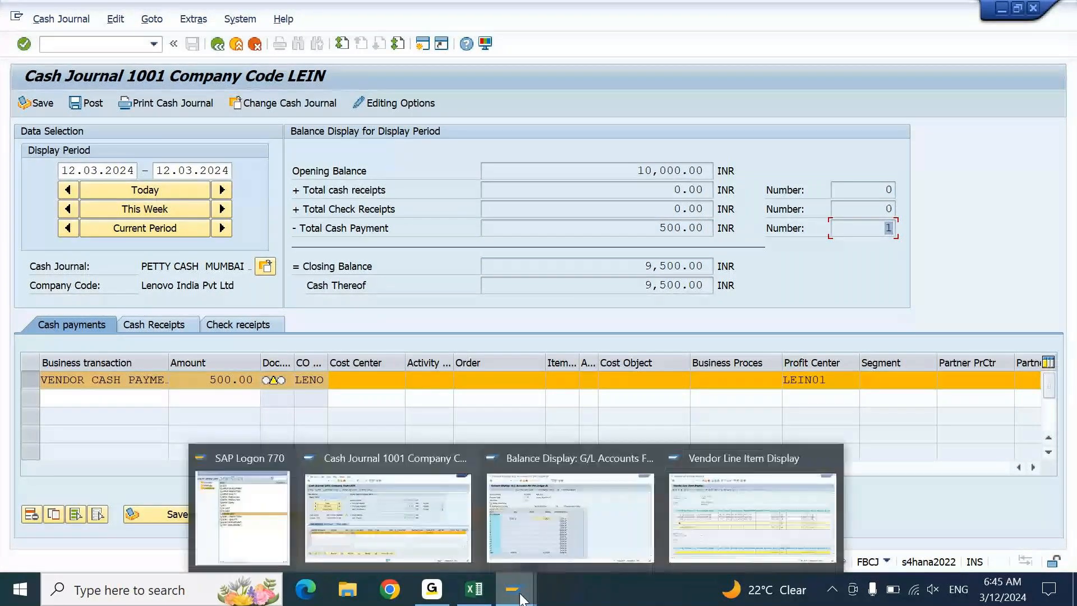
left_click(572, 504)
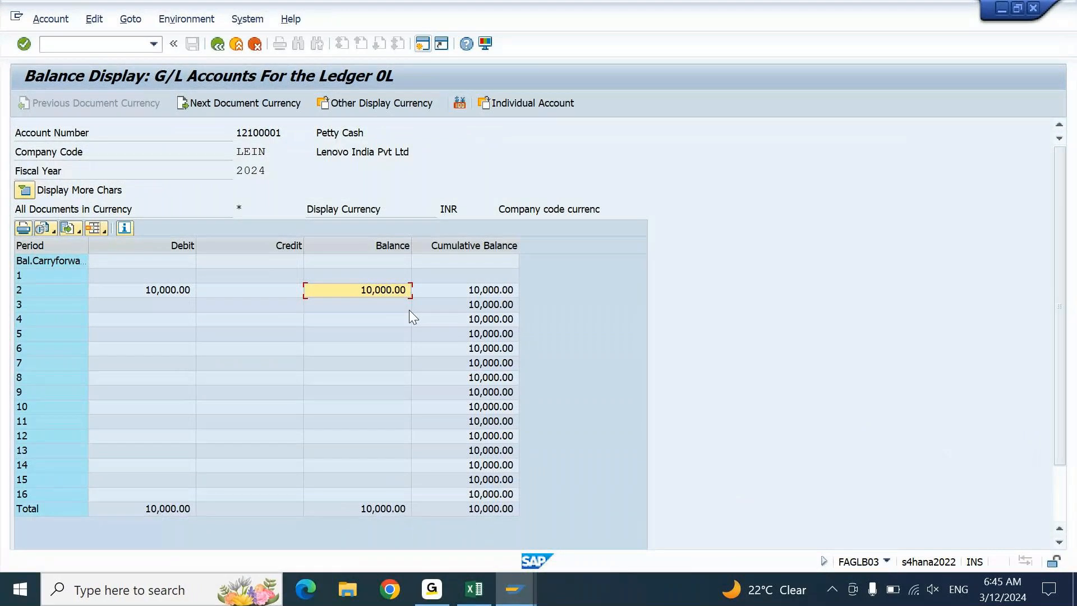
key("F3")
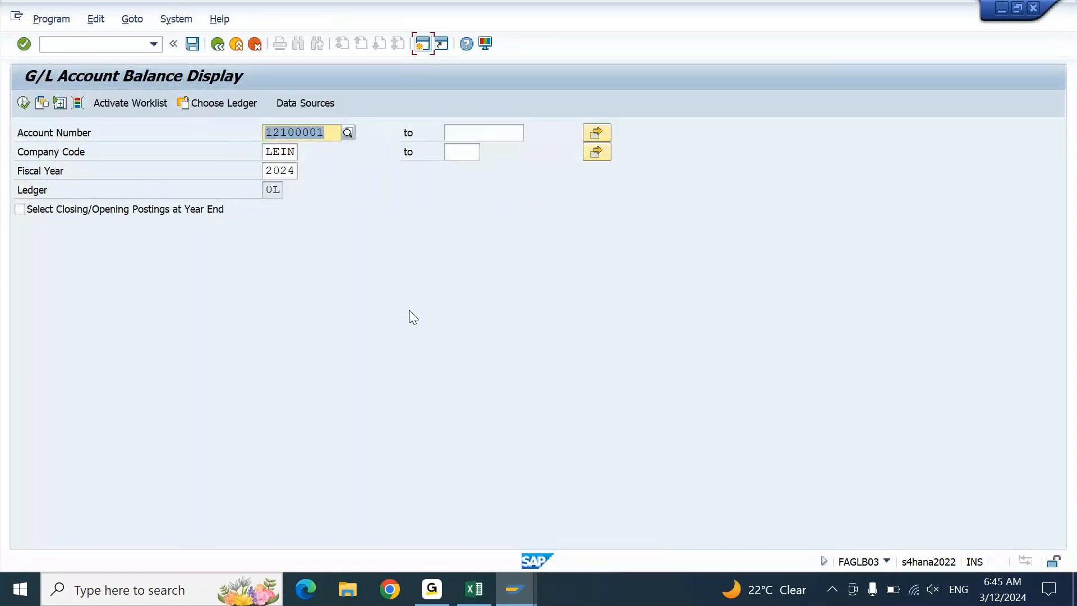
key("F8")
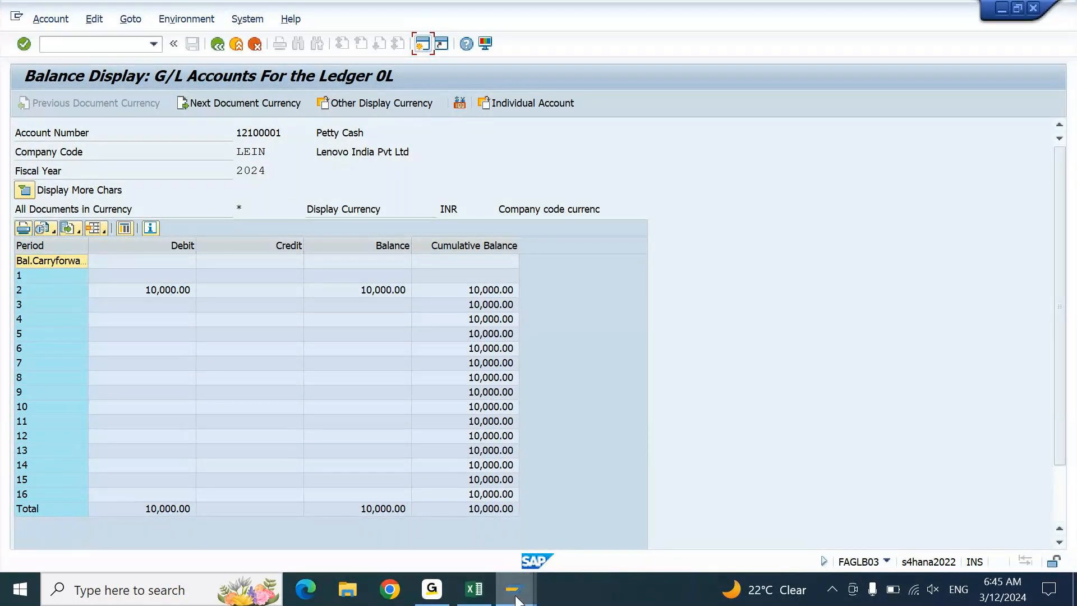
Step: Return to the cash journal and post the saved vendor cash payment line
mouse_move(517, 599)
left_click(419, 499)
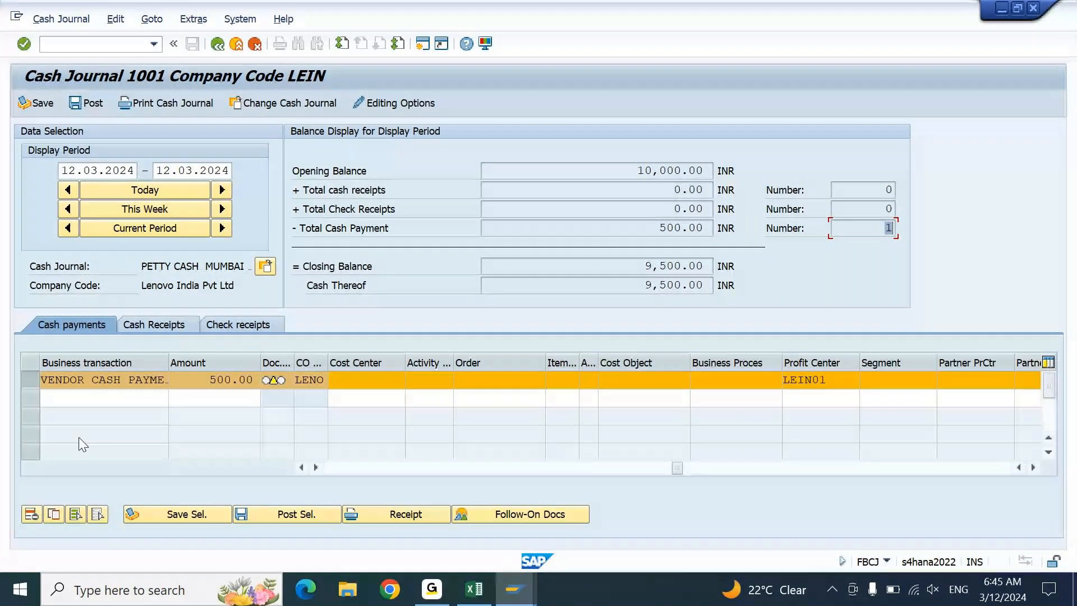
left_click(285, 517)
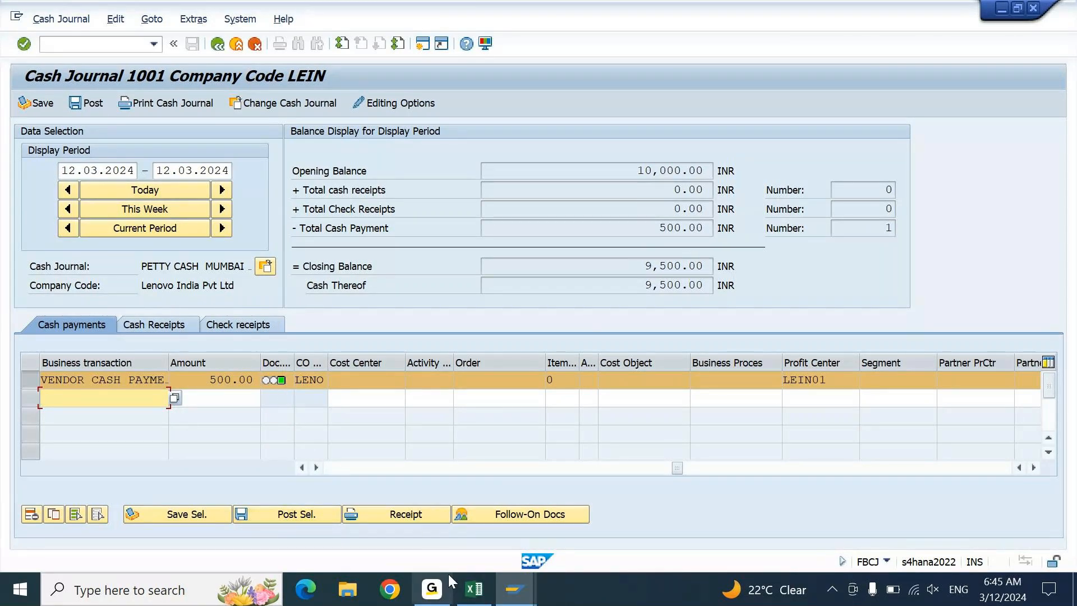
Step: Refresh the Petty Cash G/L account balance display for fiscal year 2024 after posting the payment
left_click(520, 596)
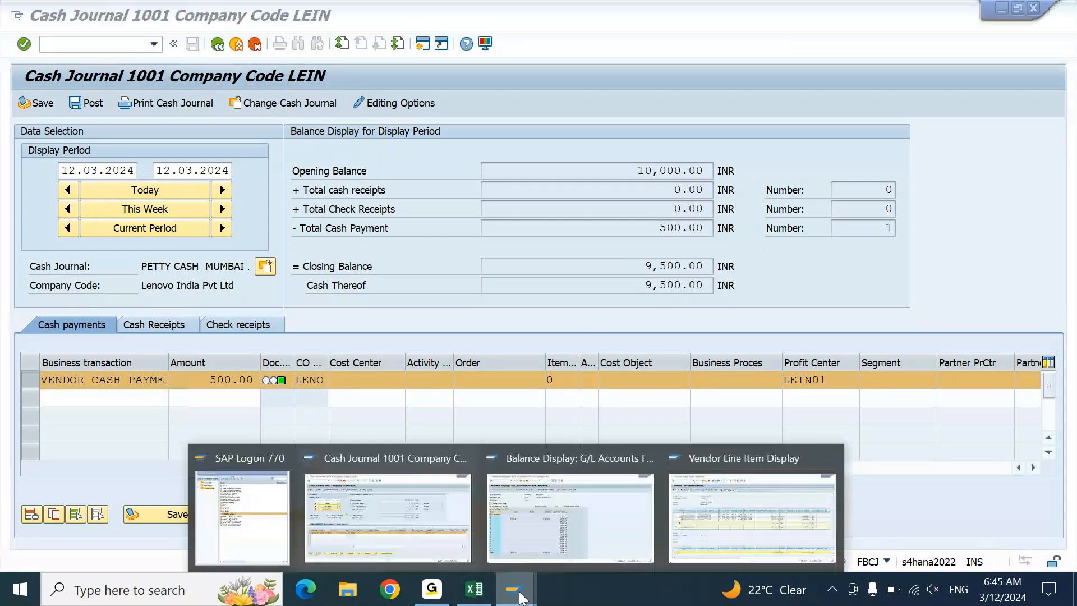
left_click(557, 533)
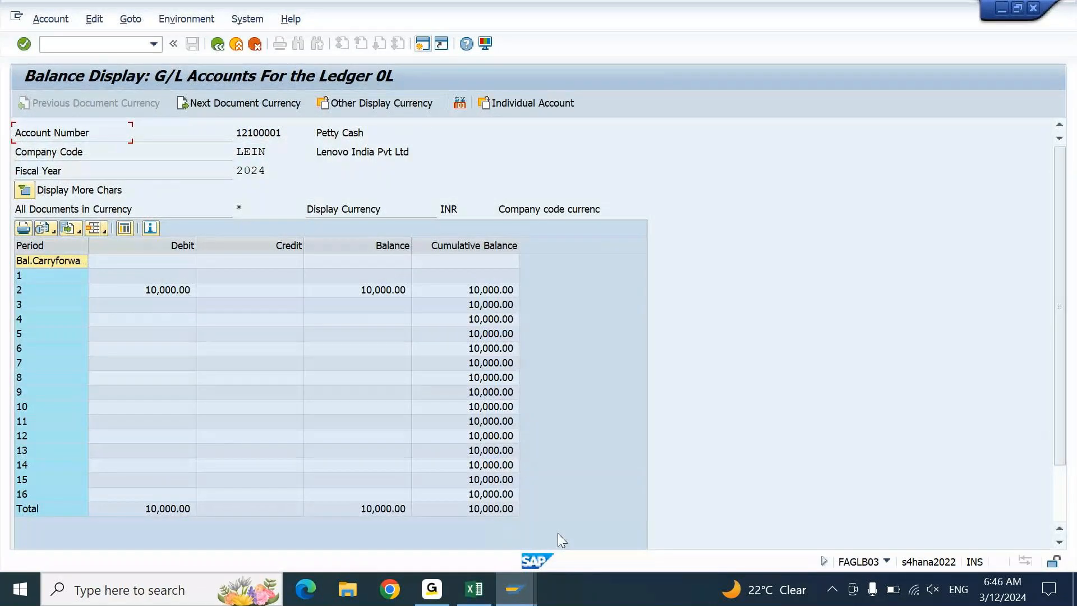
key("F3")
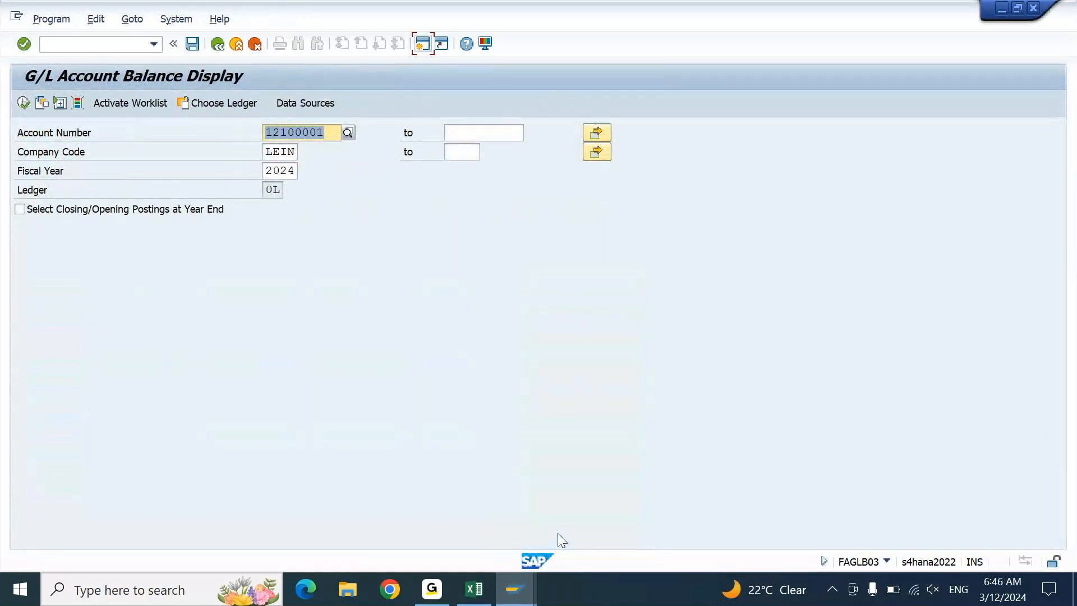
key("F8")
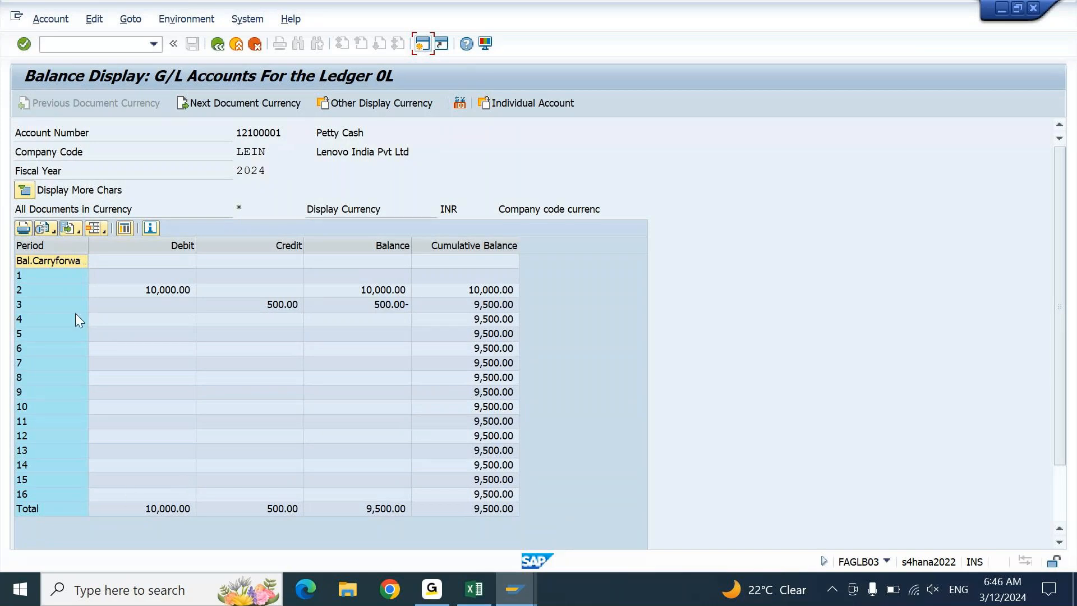
Step: Compare the period 2 and period 3 petty cash balances, and open the line items behind the period 3 balance
left_click(32, 292)
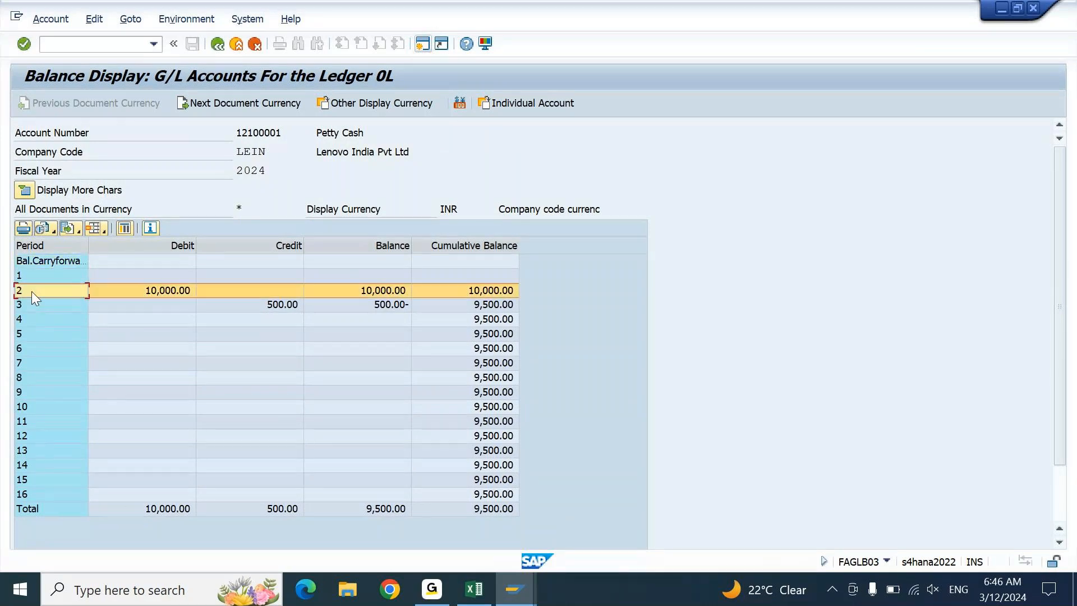
left_click(369, 297)
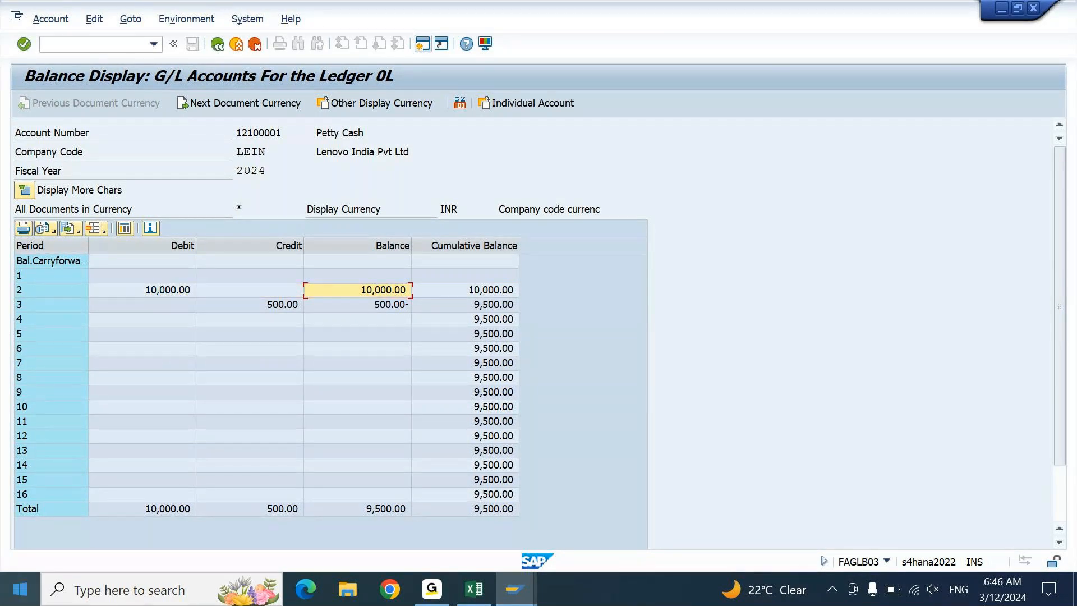
left_click(358, 305)
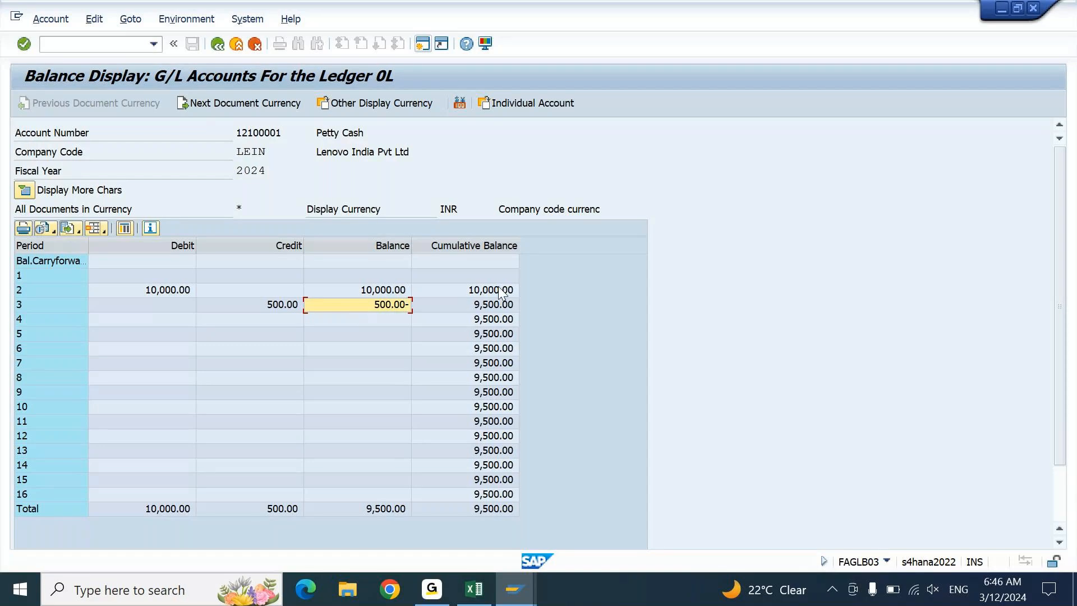
left_click(501, 307)
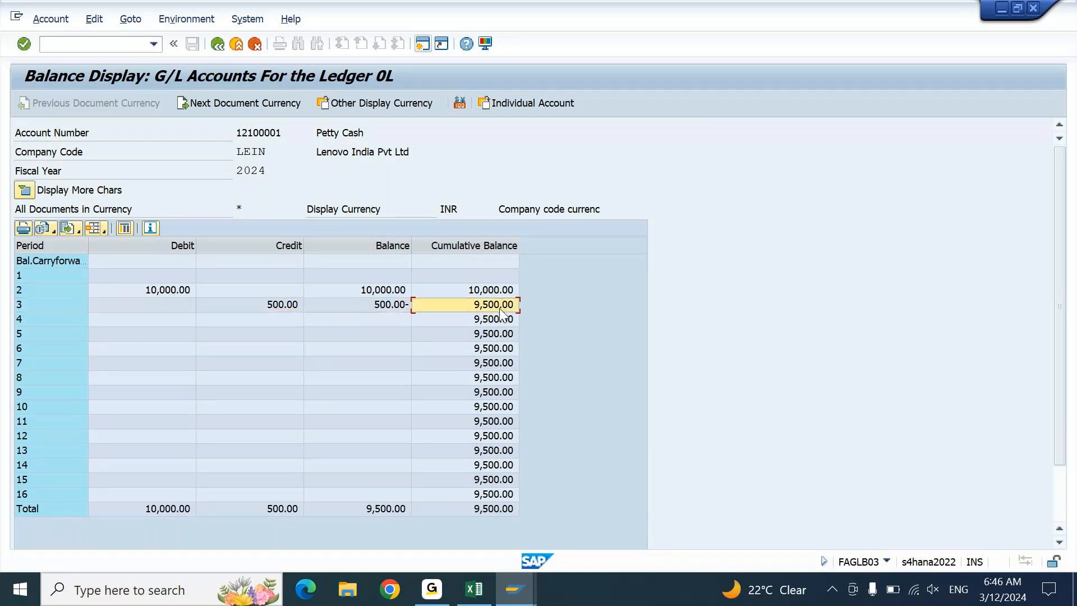
left_click(389, 307)
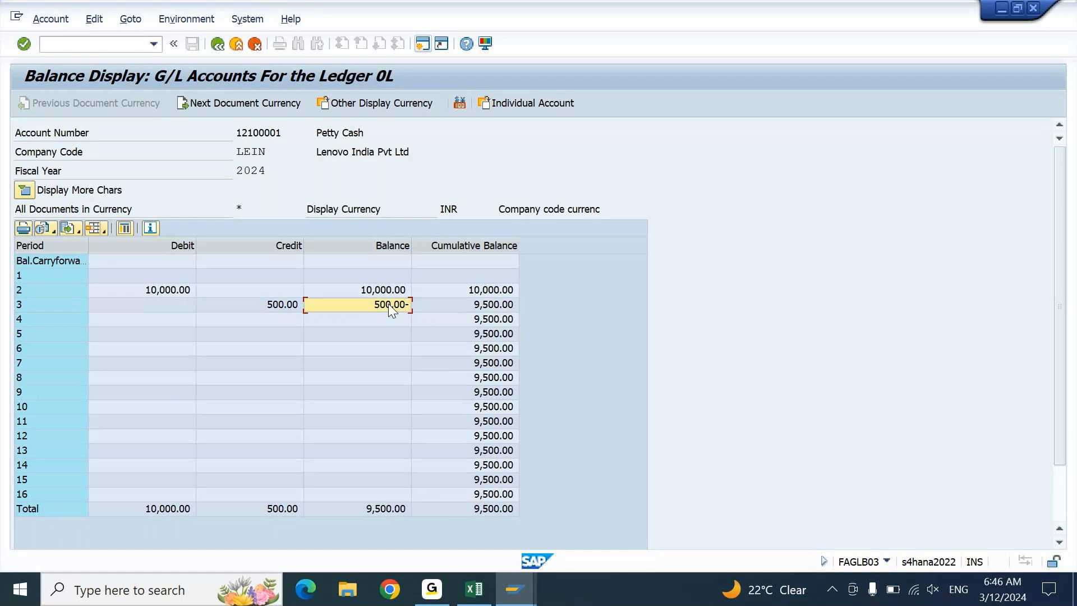
double_click(389, 304)
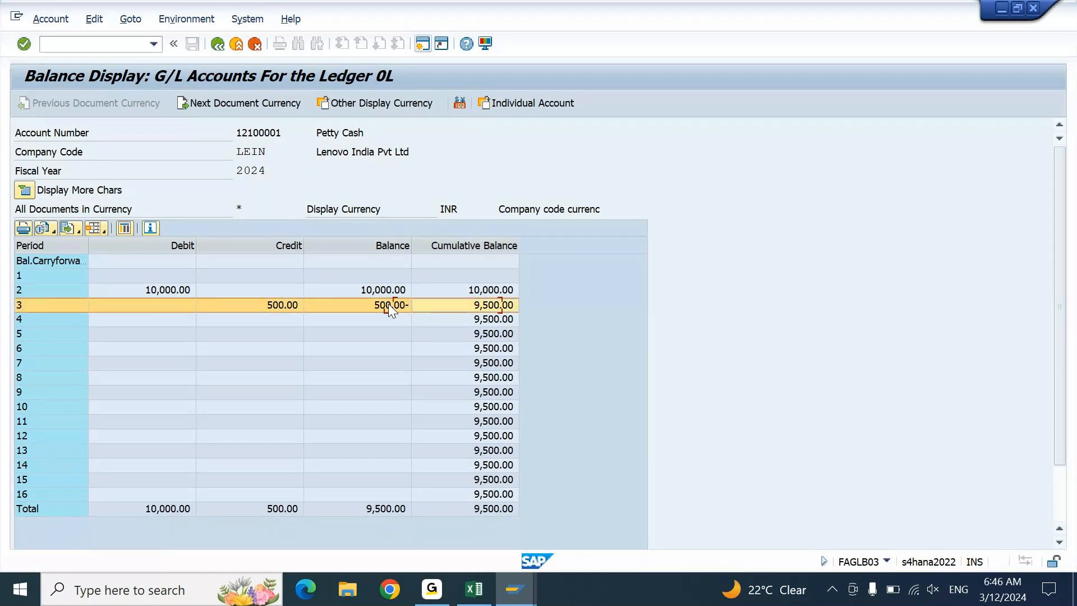
Step: Check the period 3 balance, its cumulative balance and the total balance of the Petty Cash account
key("Left")
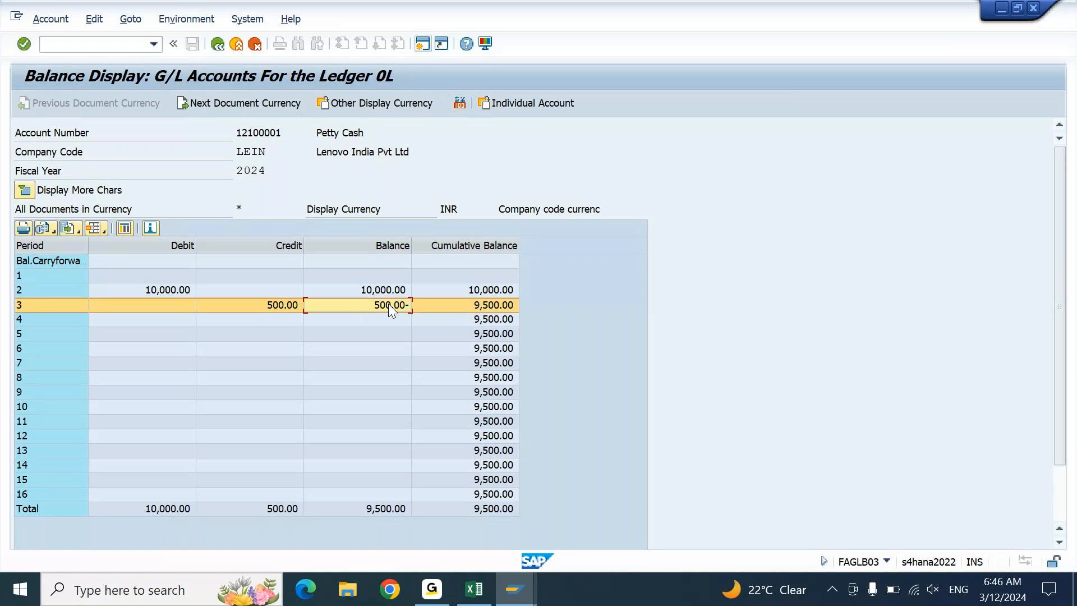
key("Right")
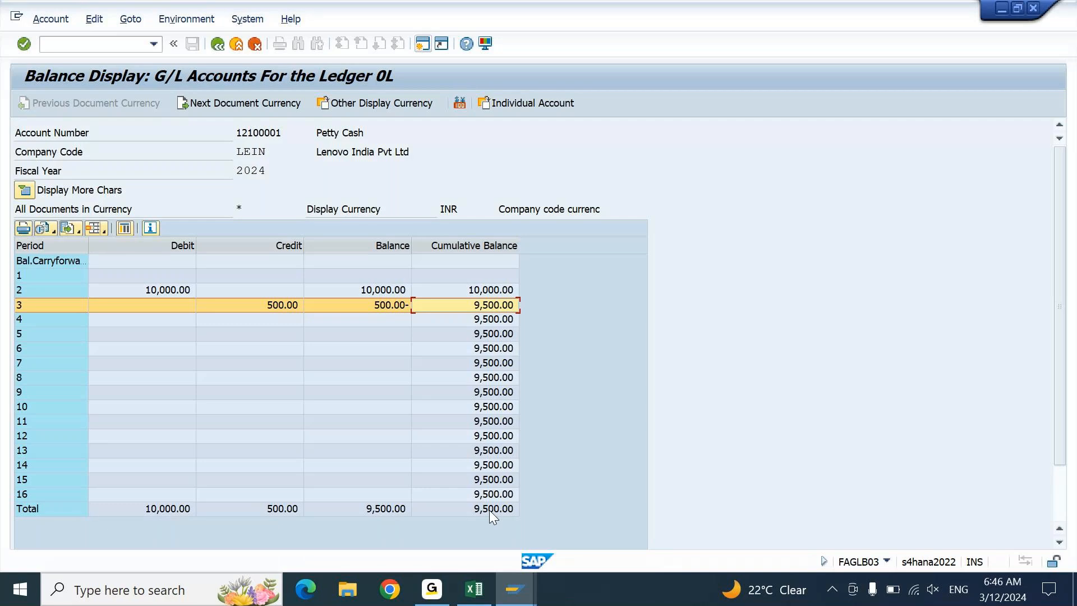
key("Left")
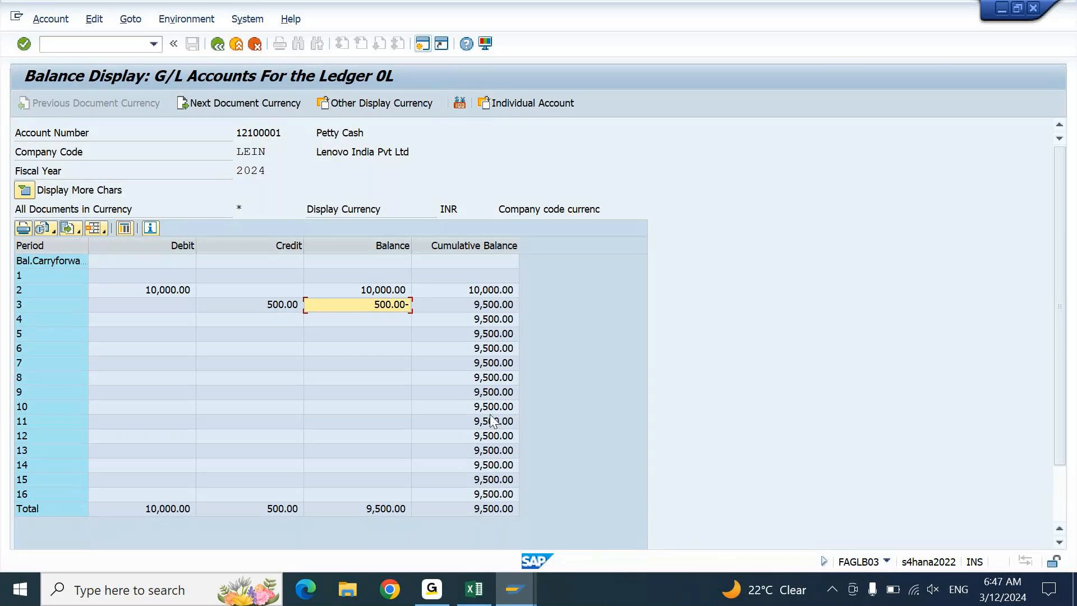
left_click(487, 307)
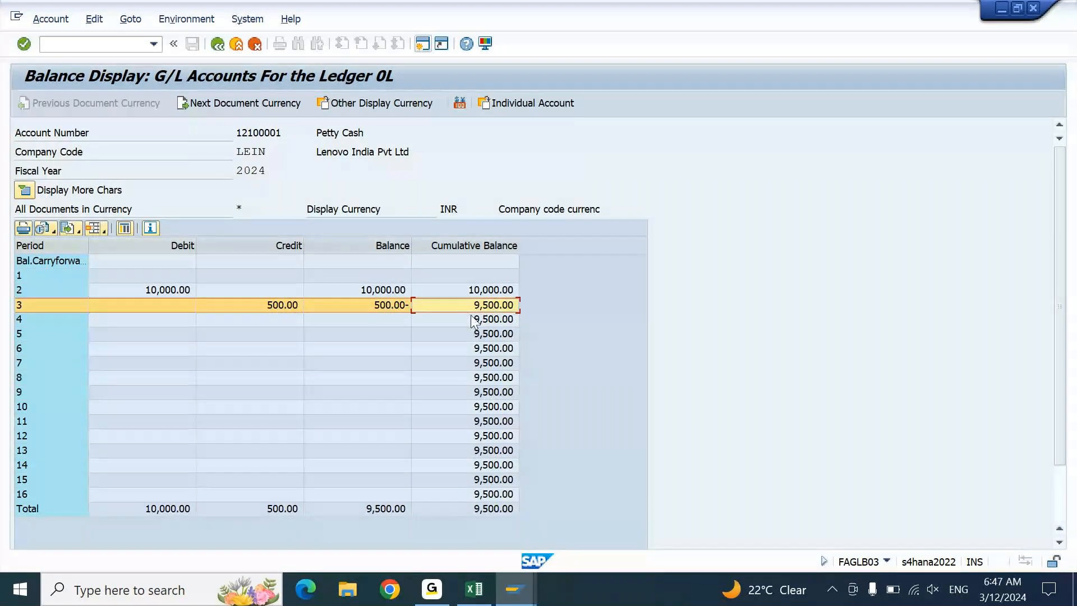
left_click(369, 507)
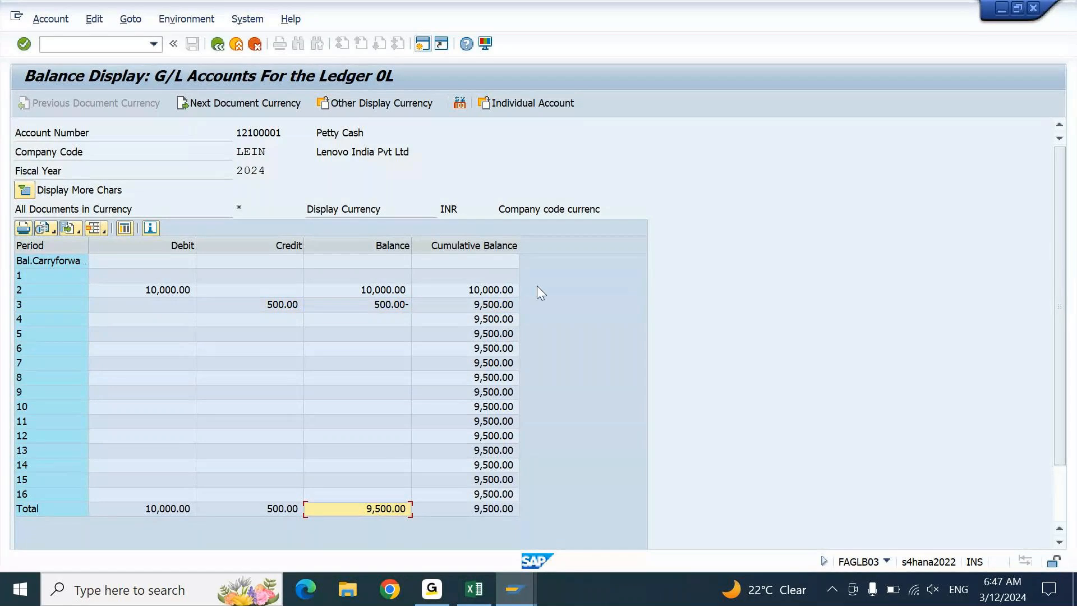
left_click(492, 307)
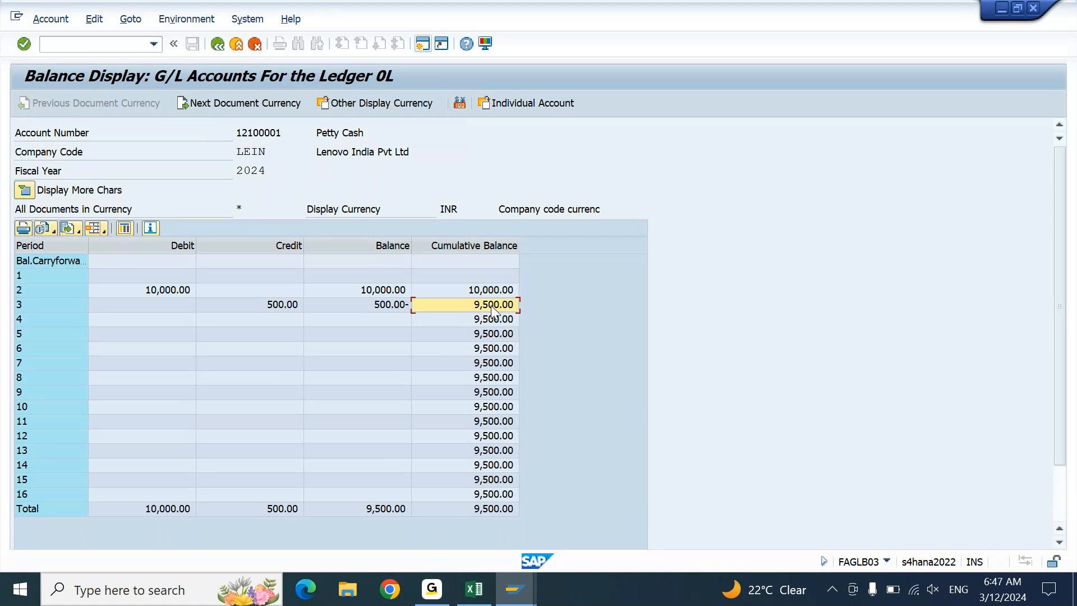
Step: Switch to the ABC STORES vendor line item display and mark the KR invoice dated 05.03.2024
left_click(528, 594)
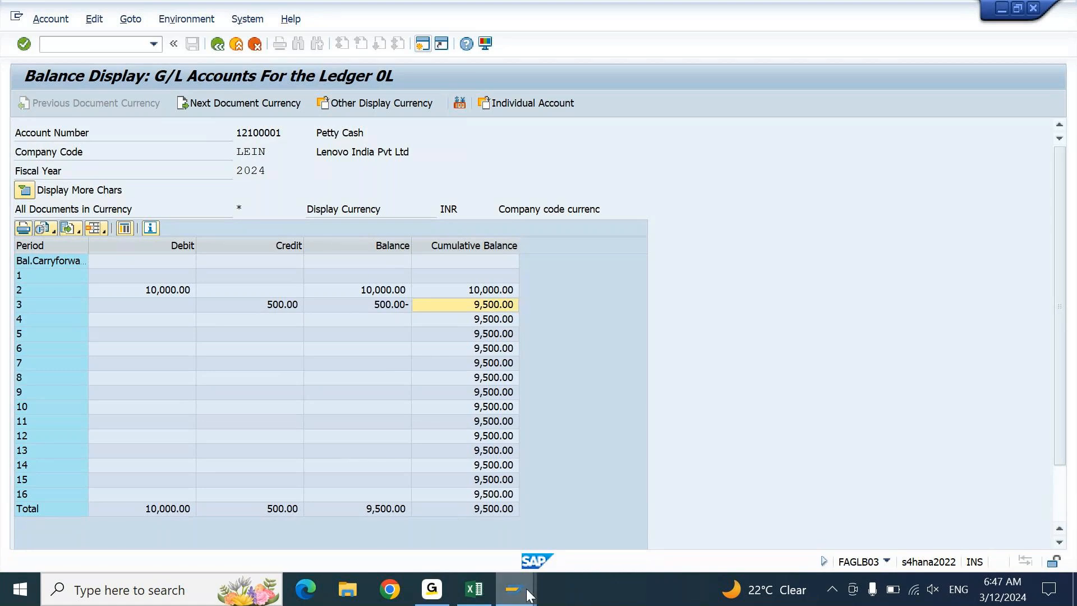
left_click(737, 493)
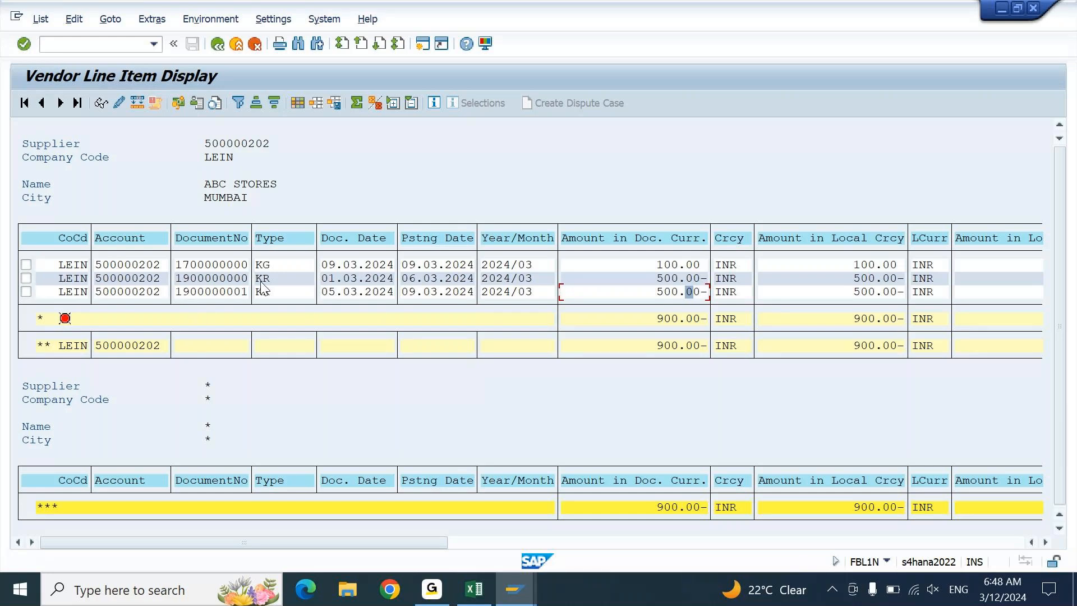
left_click(244, 293)
left_click(25, 292)
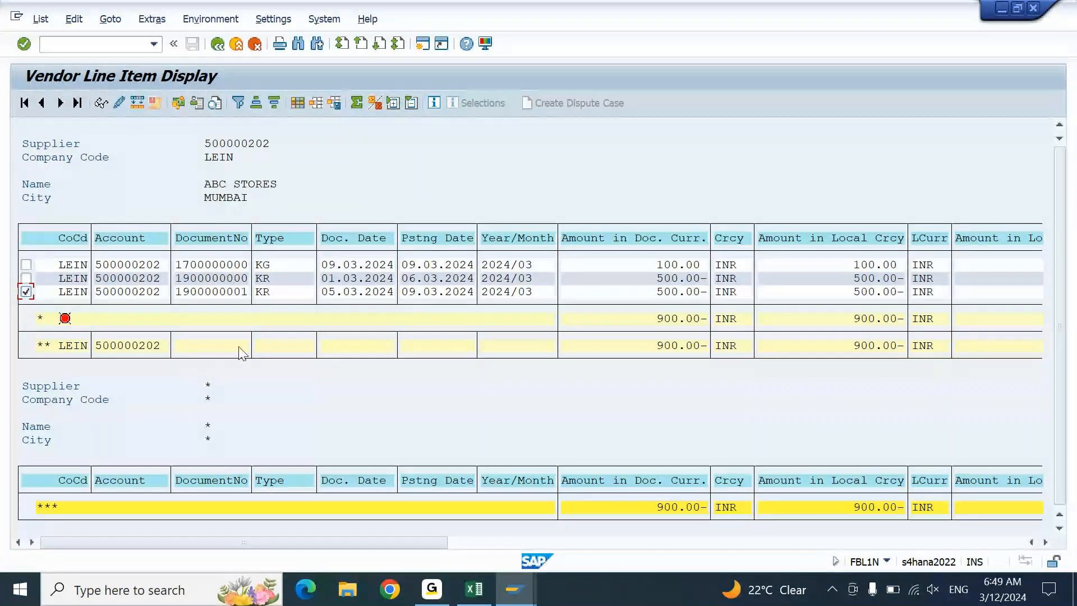
Step: Refresh the ABC STORES line item list and check the amount of the KZ cash payment dated 12.03.2024
left_click(1072, 337)
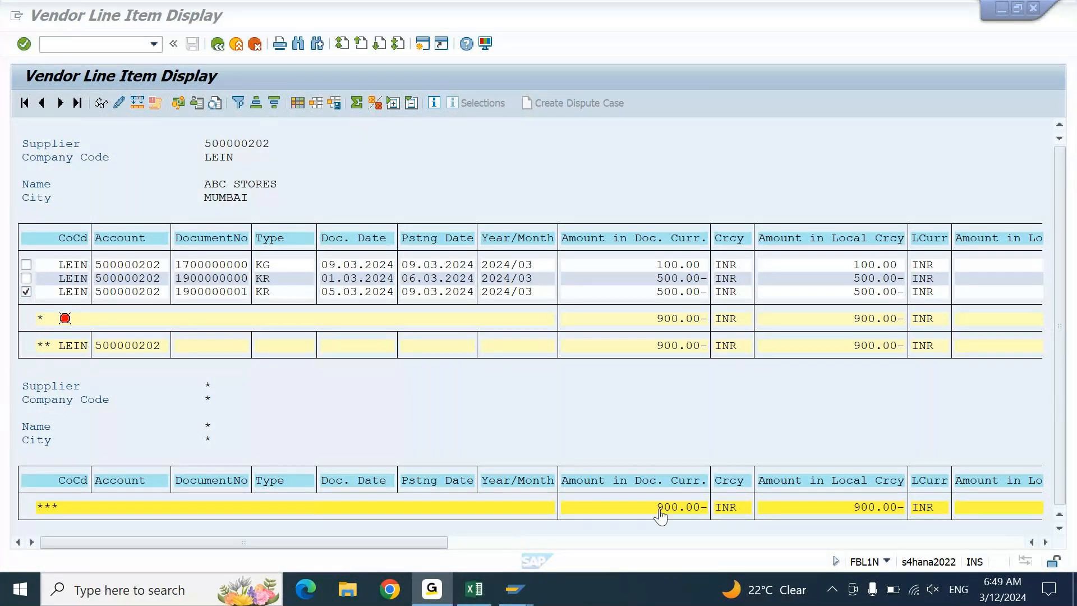
mouse_move(528, 594)
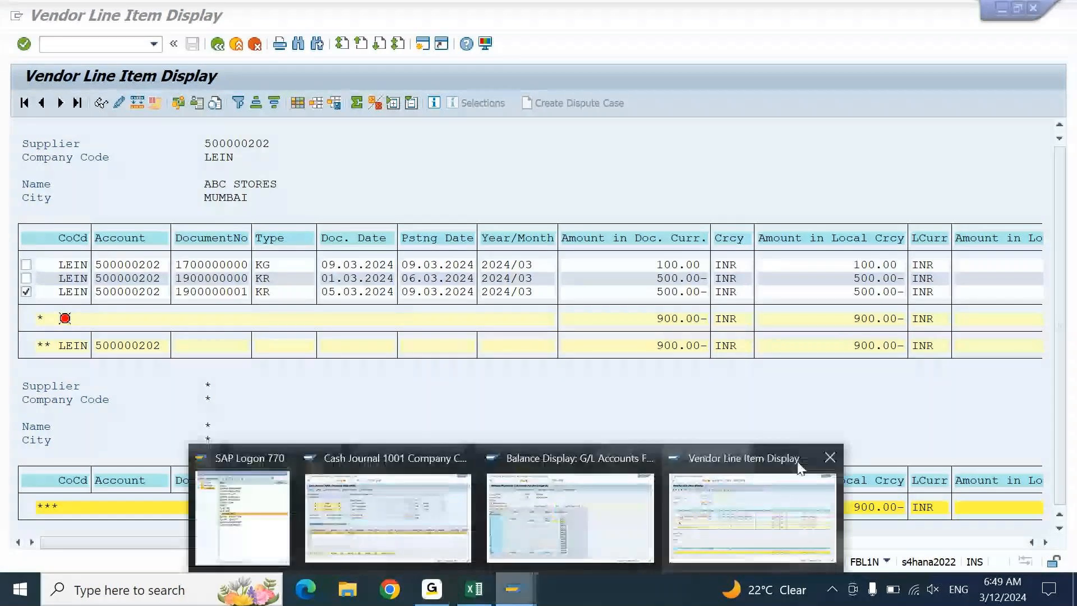
left_click(743, 507)
left_click(481, 400)
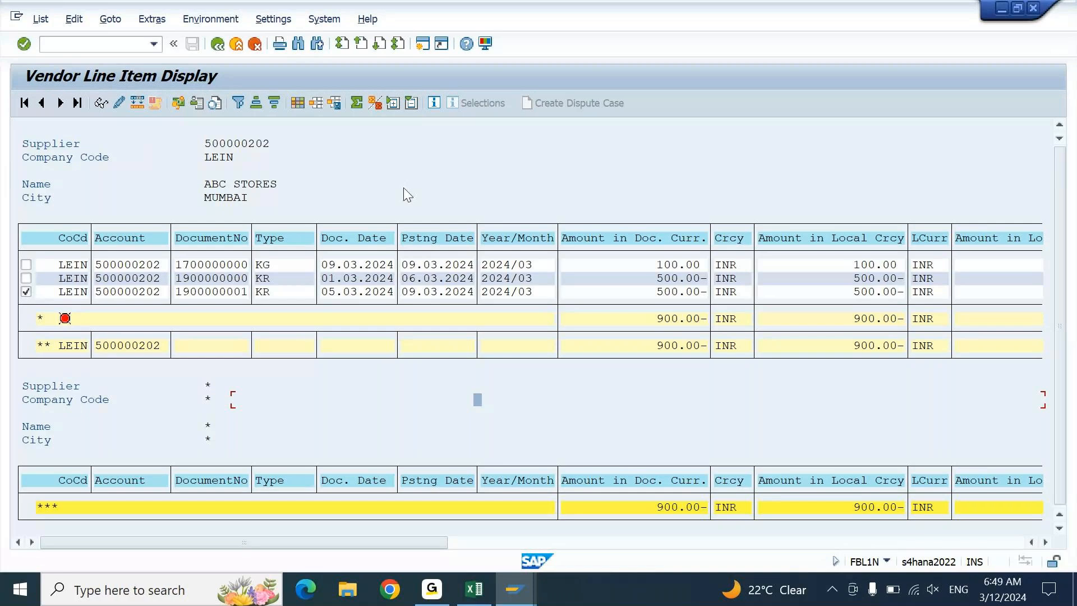
left_click(420, 196)
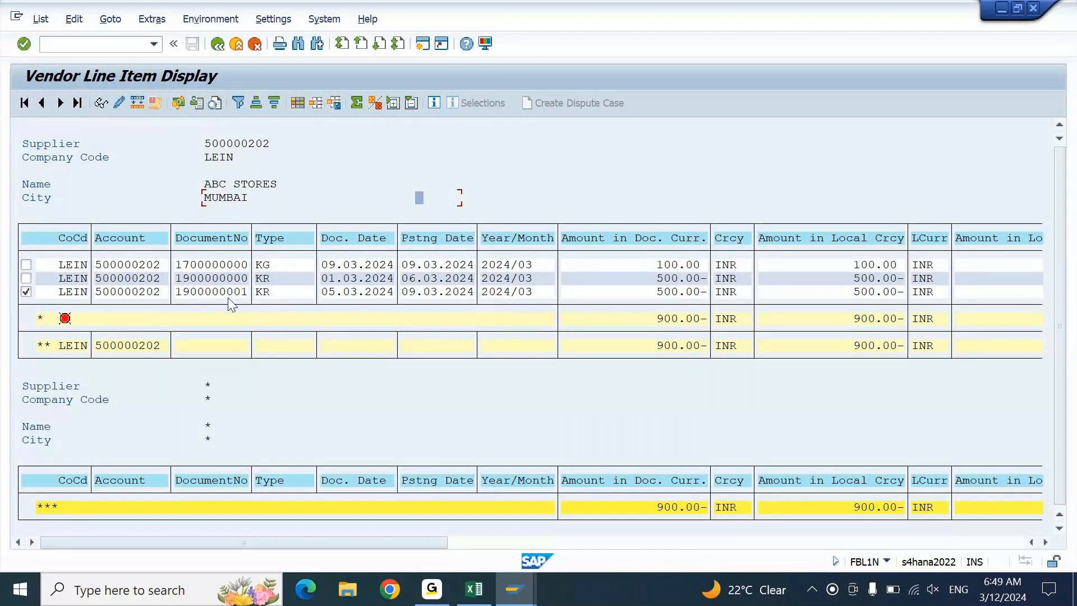
left_click(41, 18)
left_click(74, 58)
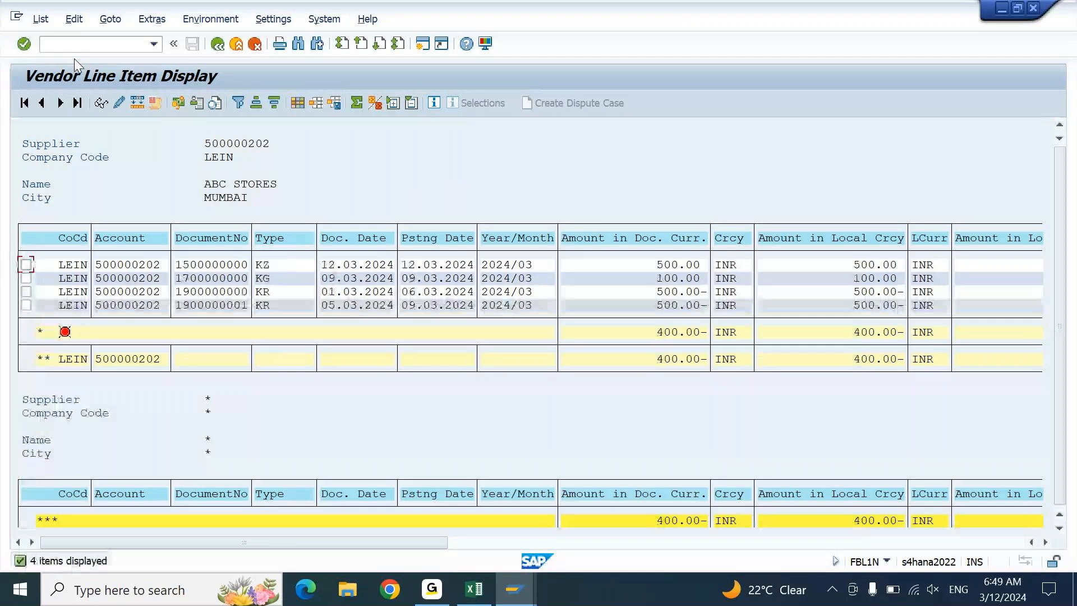
left_click(693, 265)
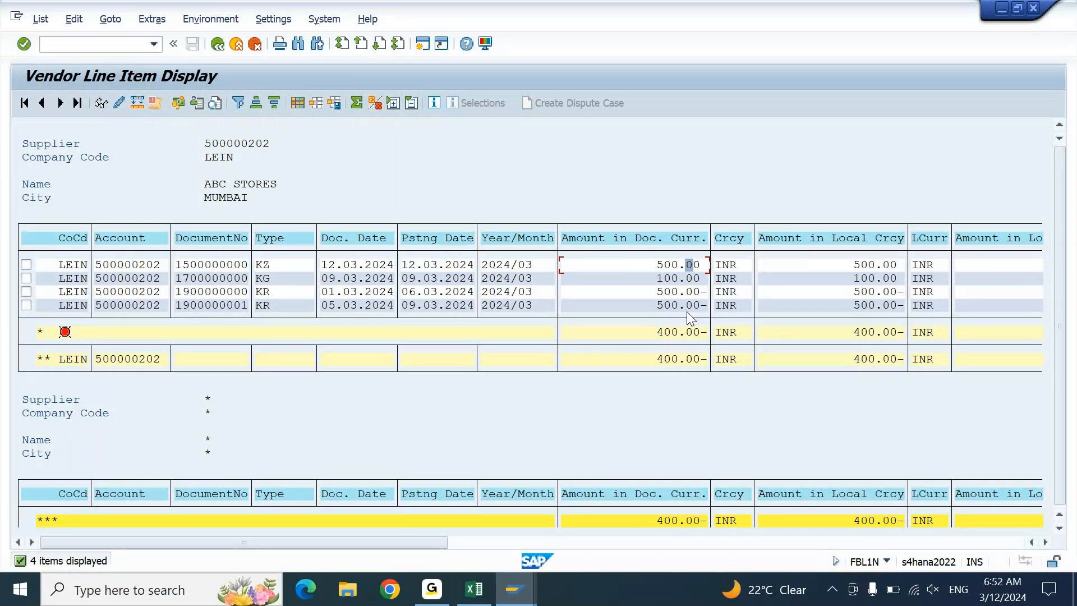
Step: Open vendor clearing (F-44) in a new session and place its window beside the vendor line items
left_click(423, 44)
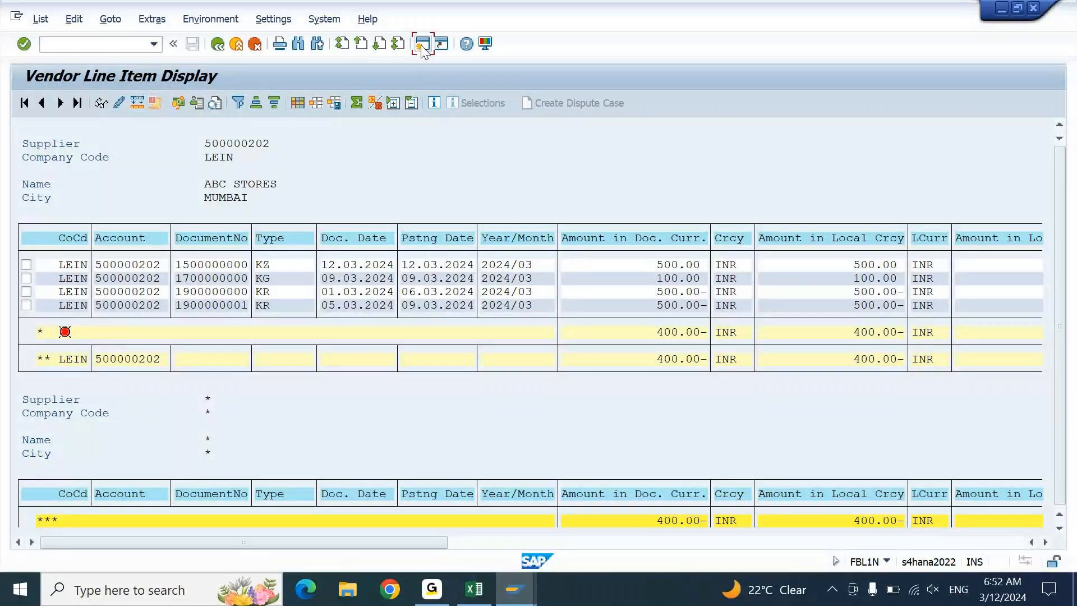
left_click(1017, 8)
left_click_drag(418, 40, 867, 50)
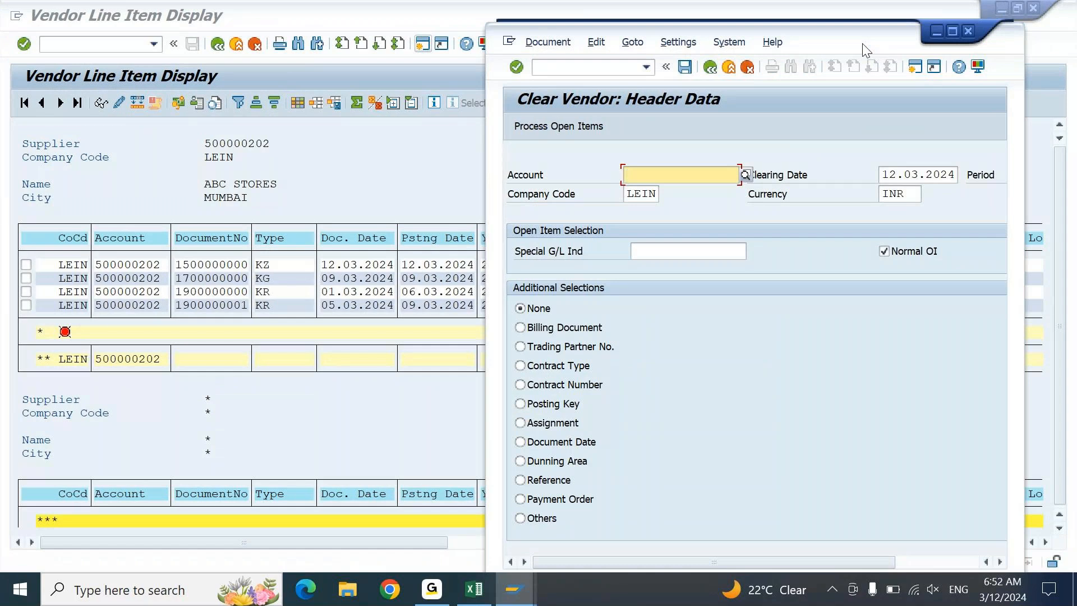
Step: Enter the ABC STORES vendor account for clearing in company code LEIN and display its open items
type("5")
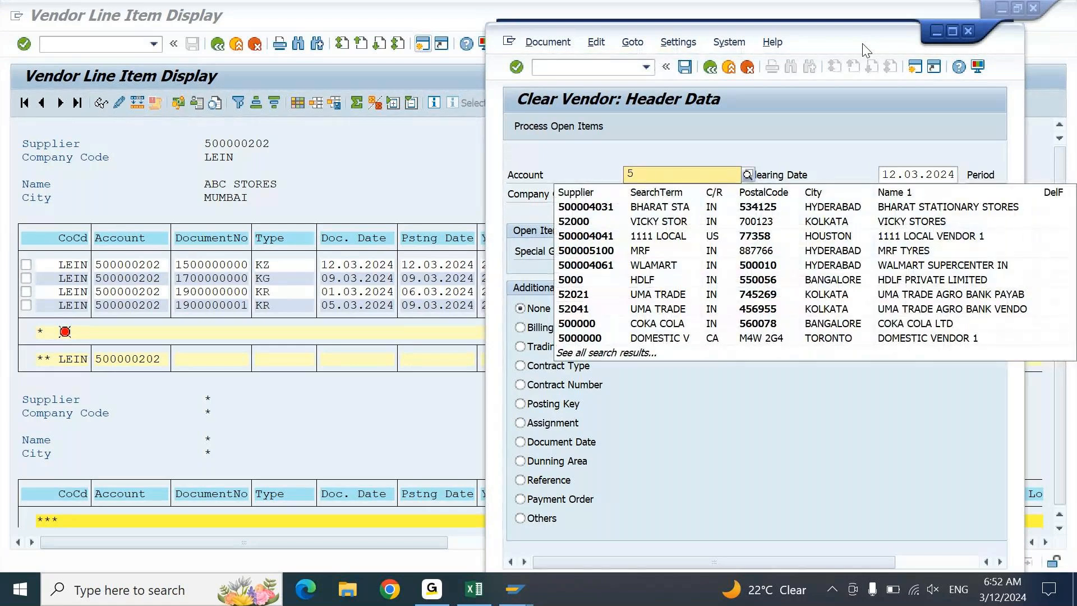
type("00000202")
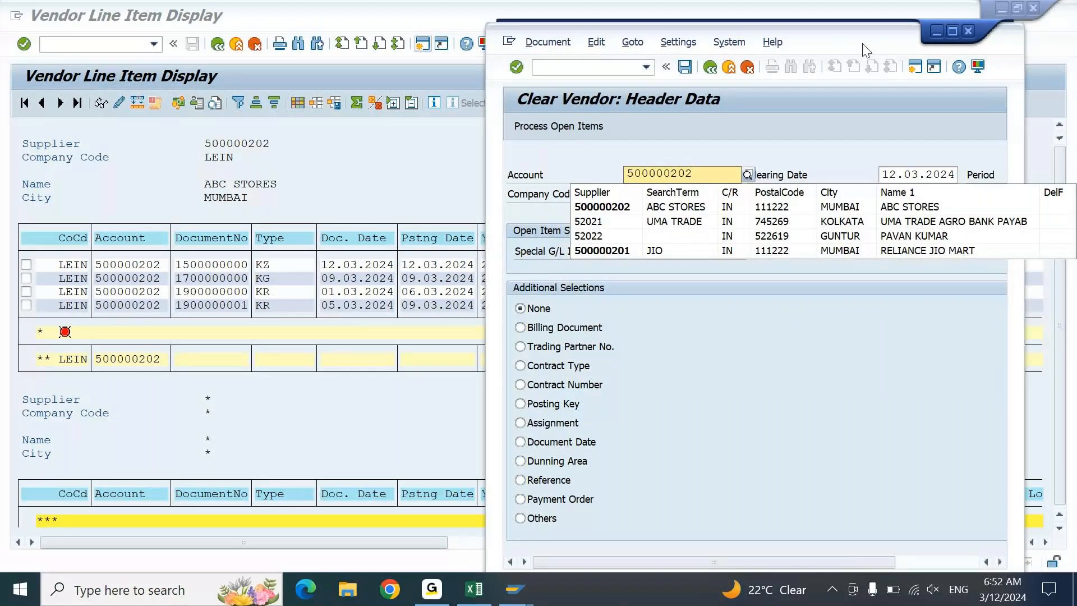
key("Return")
key("Tab")
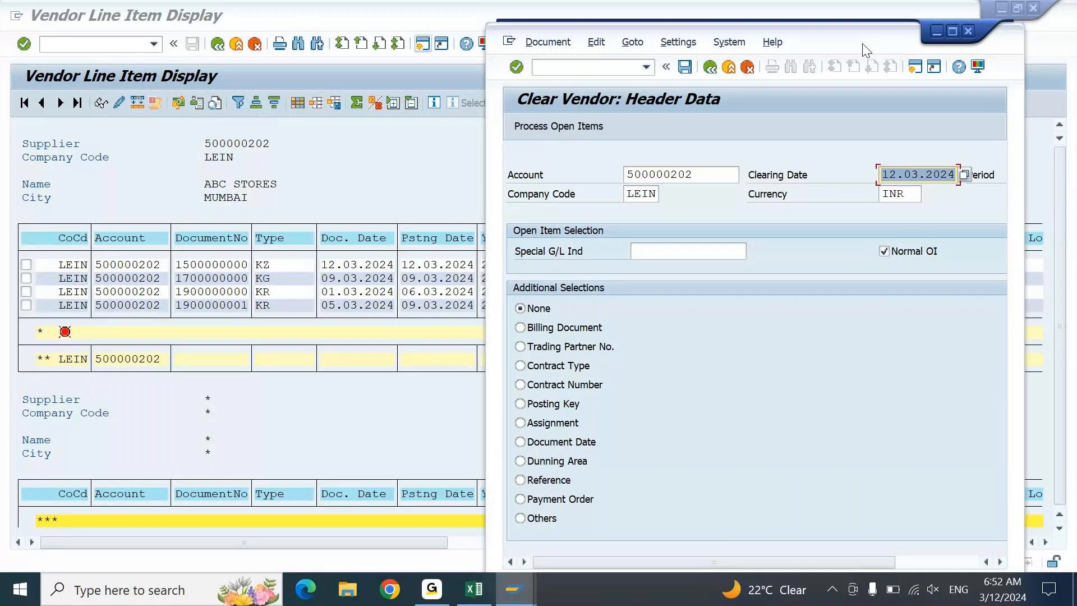
key("Return")
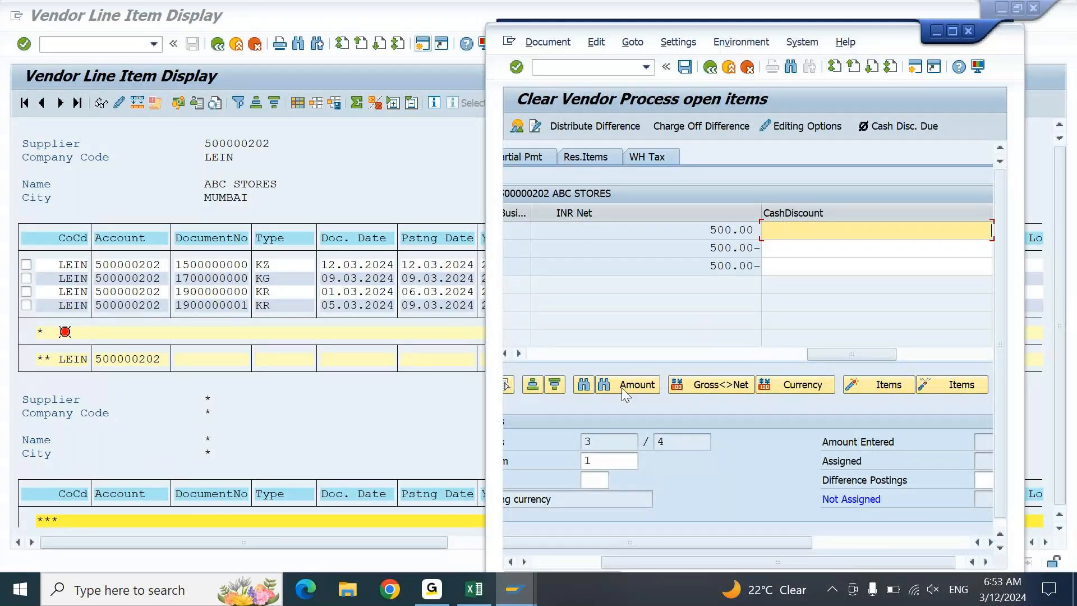
Step: Activate the 500.00 KZ payment dated 12.03.2024 and the KR invoice dated 05.03.2024 for clearing, and check the assigned amounts
left_click_drag(621, 388, 554, 386)
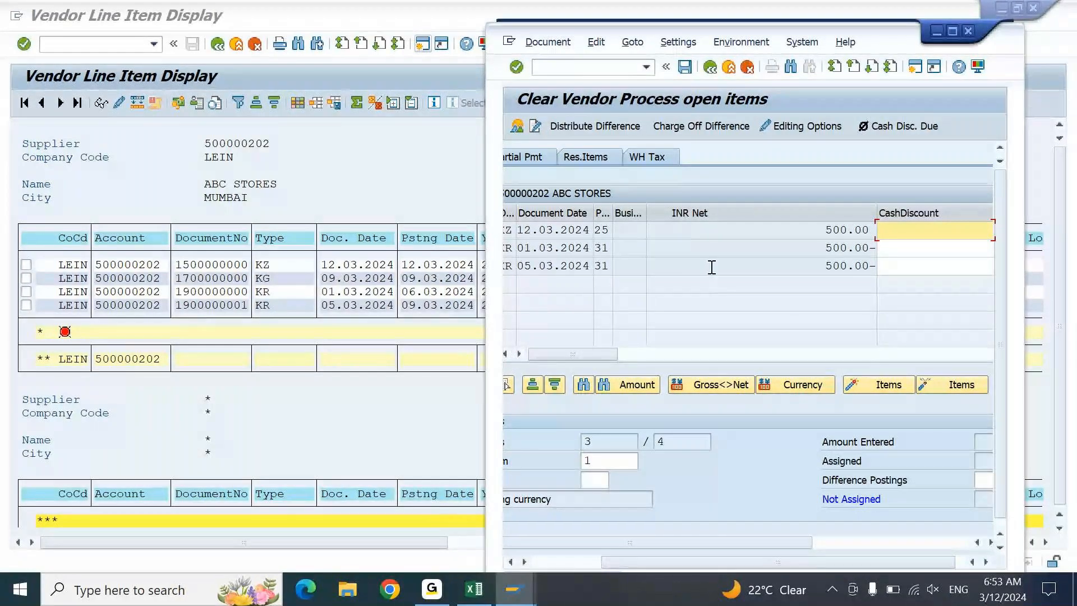
left_click(954, 30)
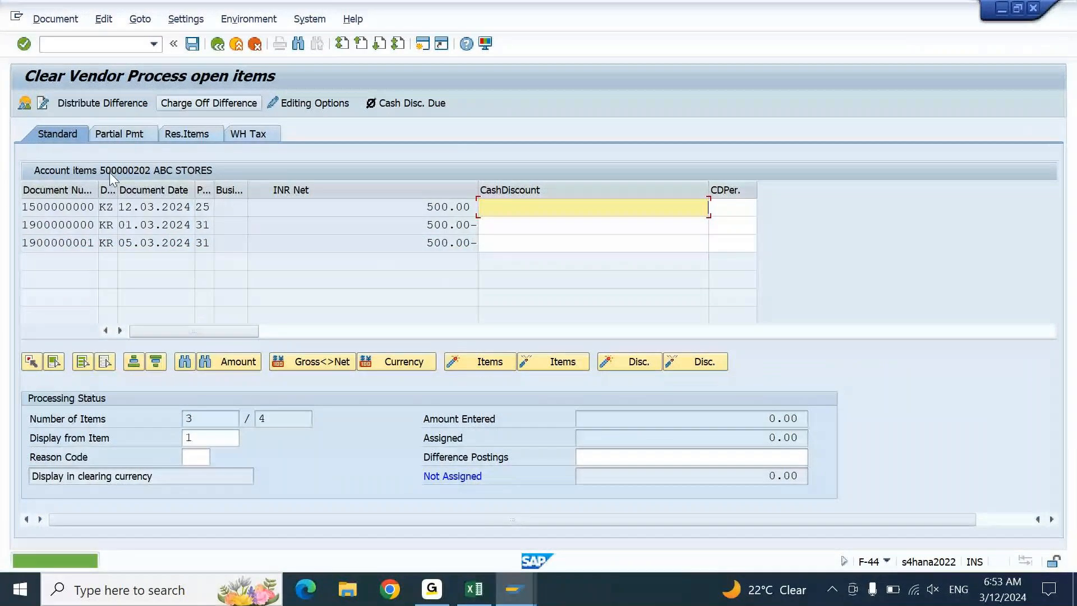
double_click(467, 208)
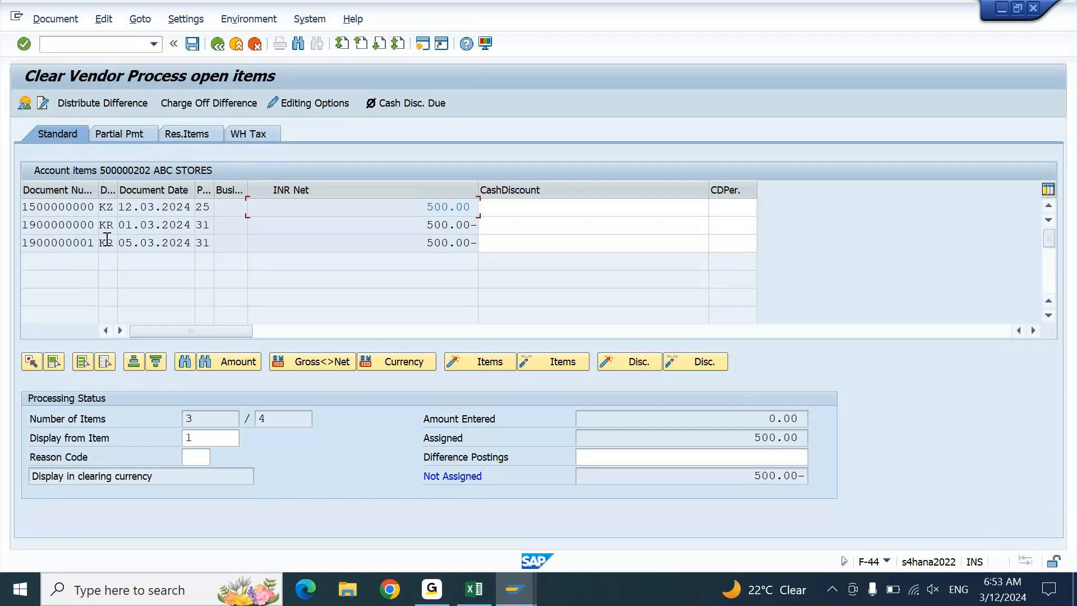
left_click(81, 245)
left_click_drag(81, 245, 96, 245)
double_click(451, 243)
left_click_drag(766, 422, 837, 420)
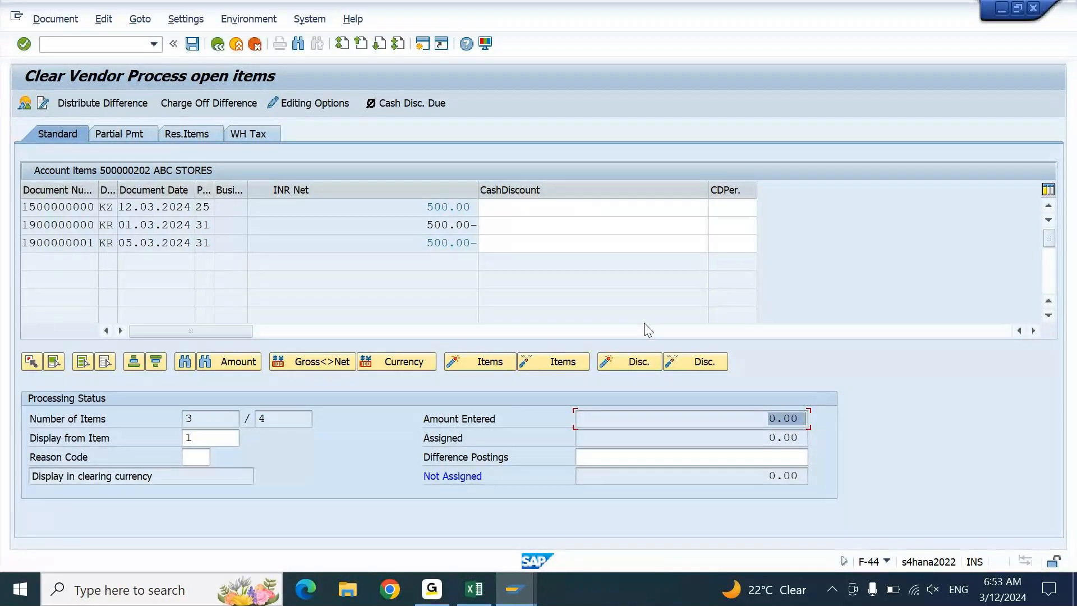
left_click_drag(471, 208, 431, 206)
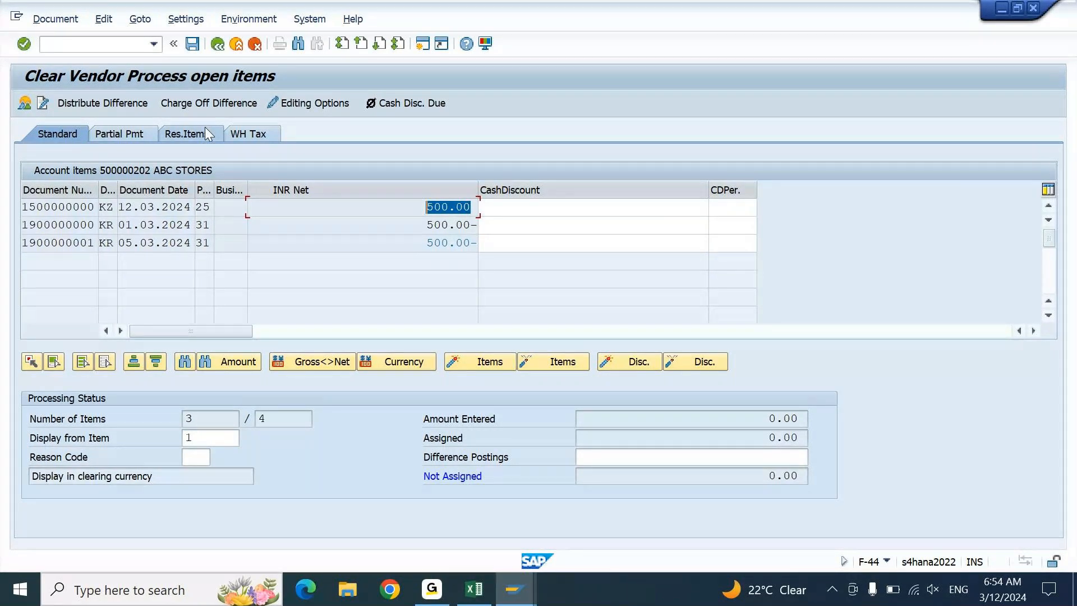
Step: Simulate the clearing document, then set its reference to "CASH PMT CLEARIN" and header text to "cash pmt clearing"
left_click(56, 19)
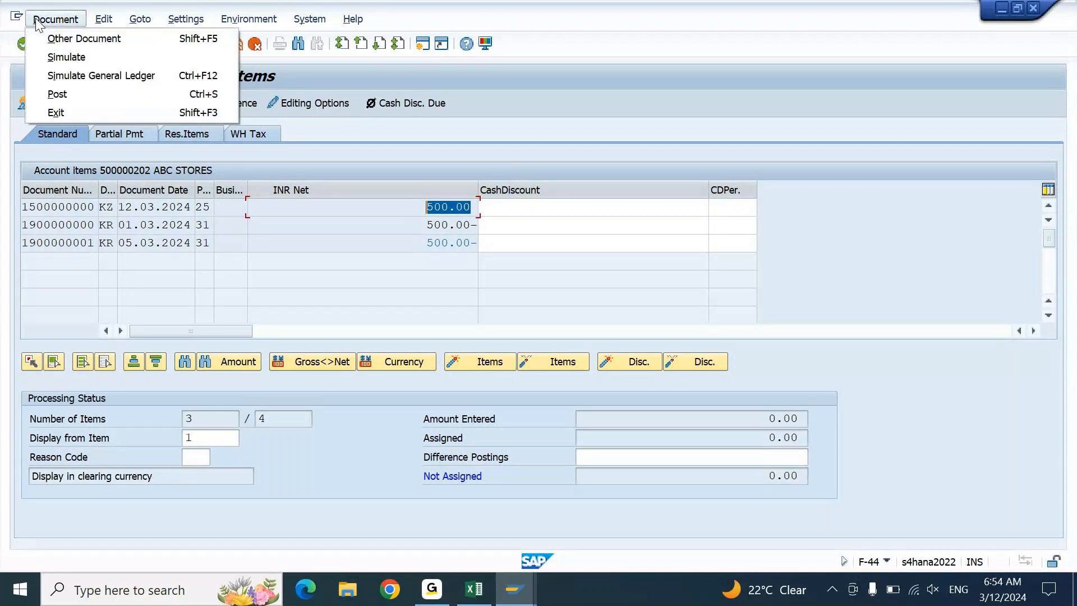
left_click(54, 58)
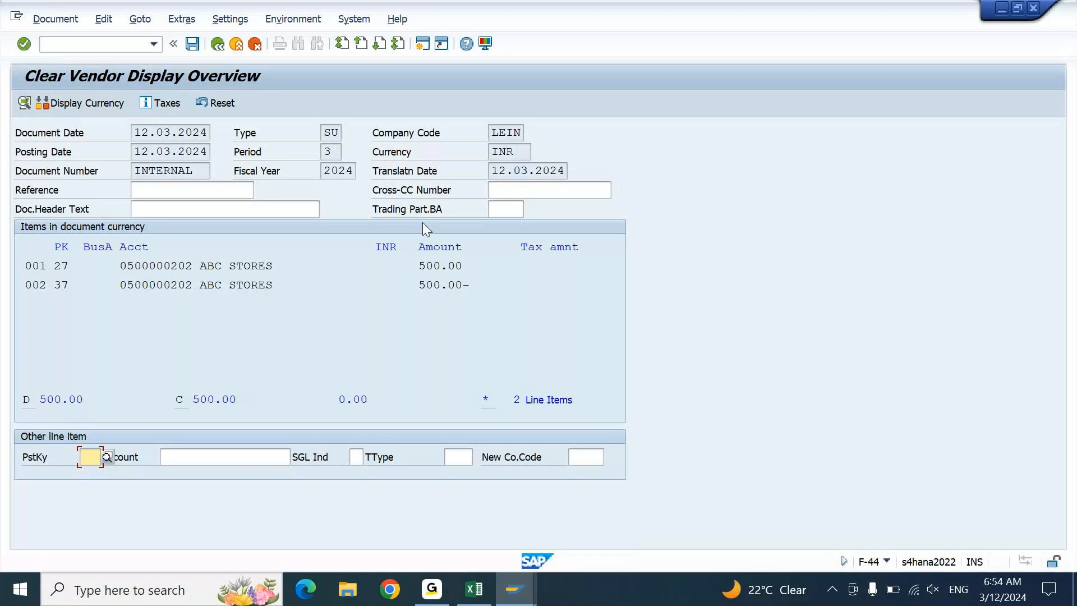
left_click(231, 190)
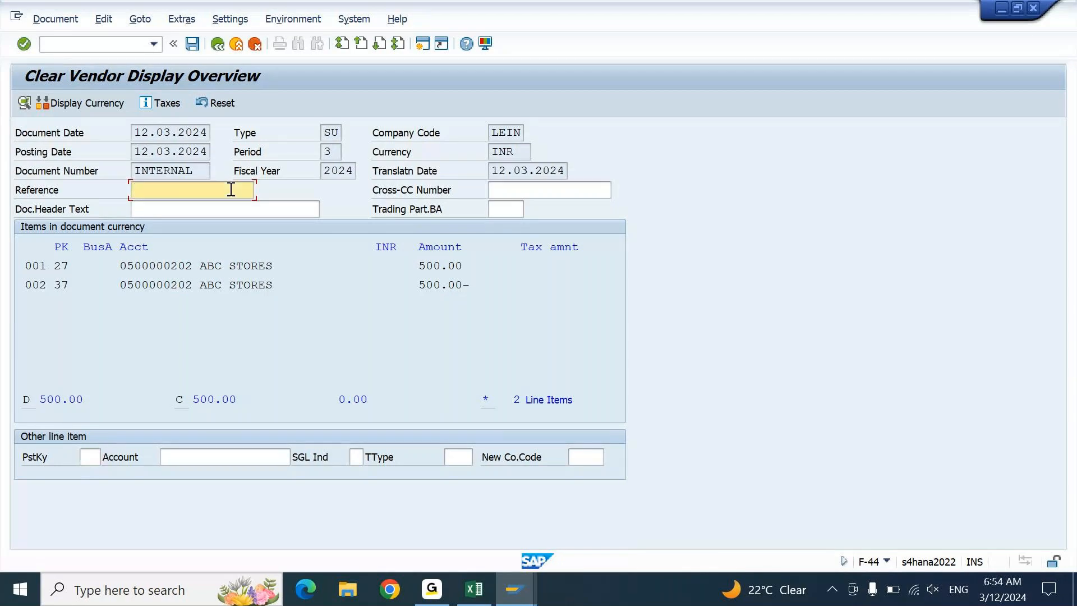
type("cash pmt clearin")
key("Tab")
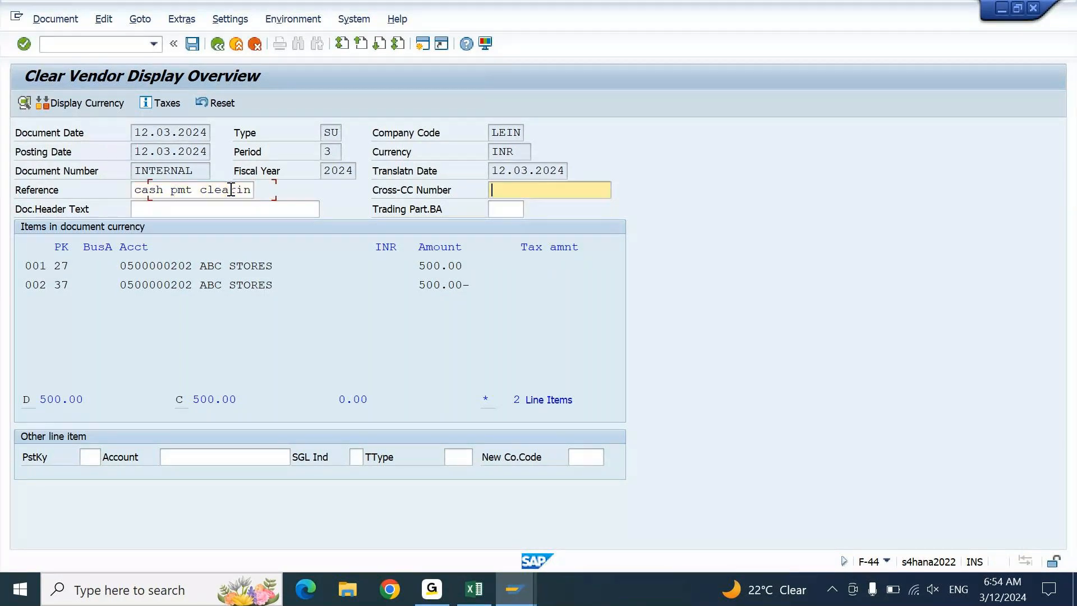
key("Tab")
type("cash pmt clearin")
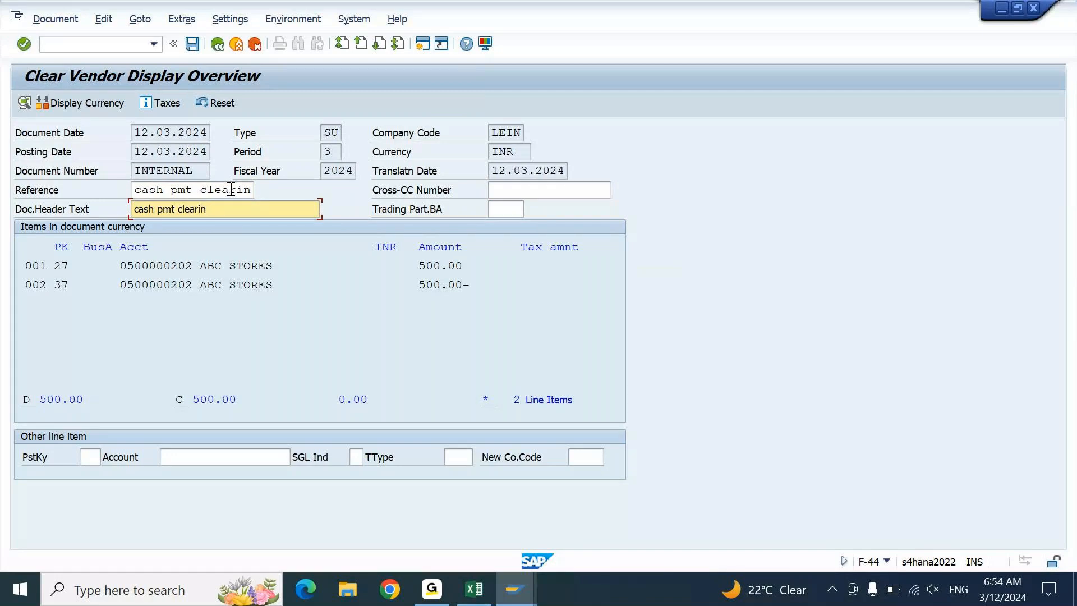
type("g")
key("Return")
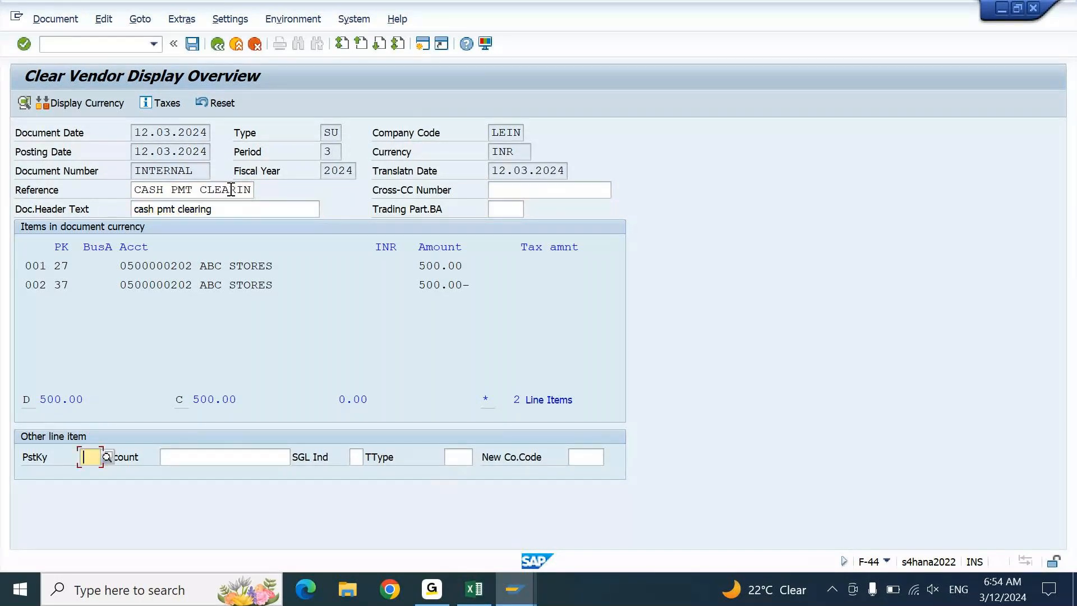
Step: Post the clearing document and return to the ABC STORES vendor line item display
left_click(193, 45)
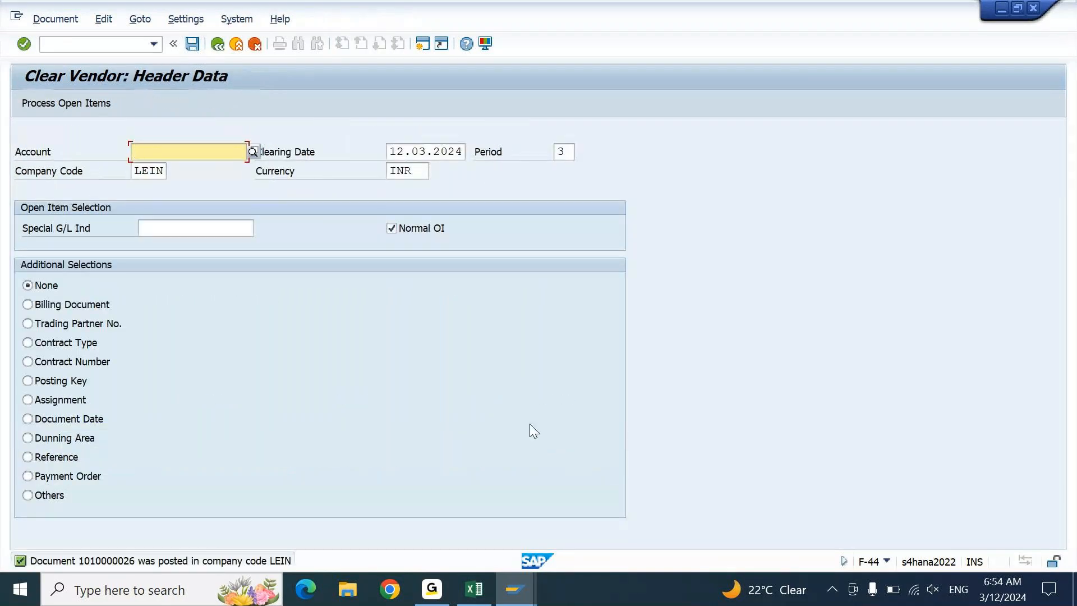
mouse_move(530, 584)
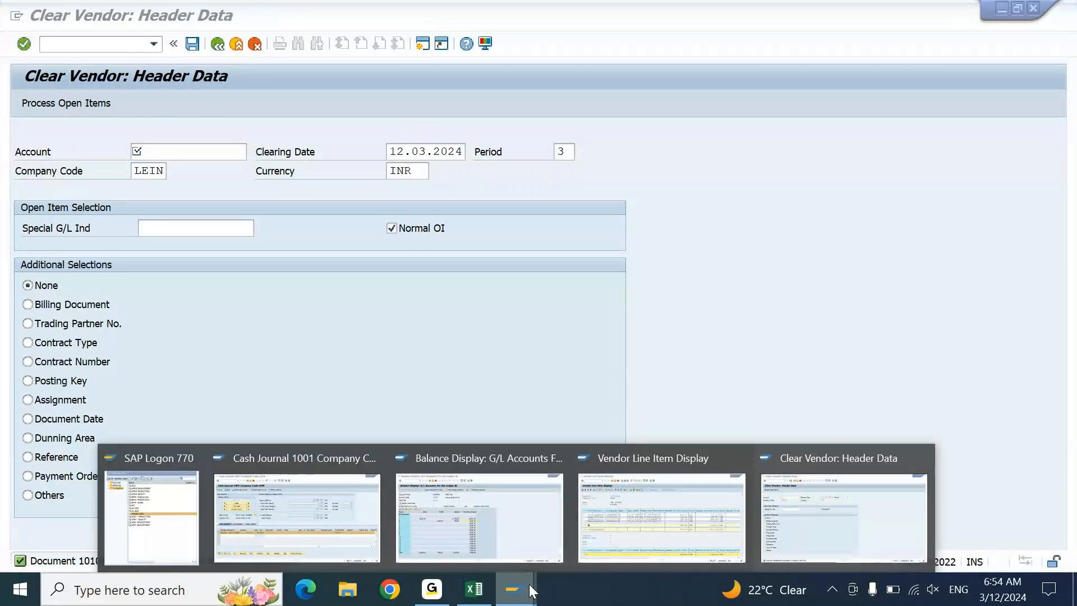
left_click(656, 512)
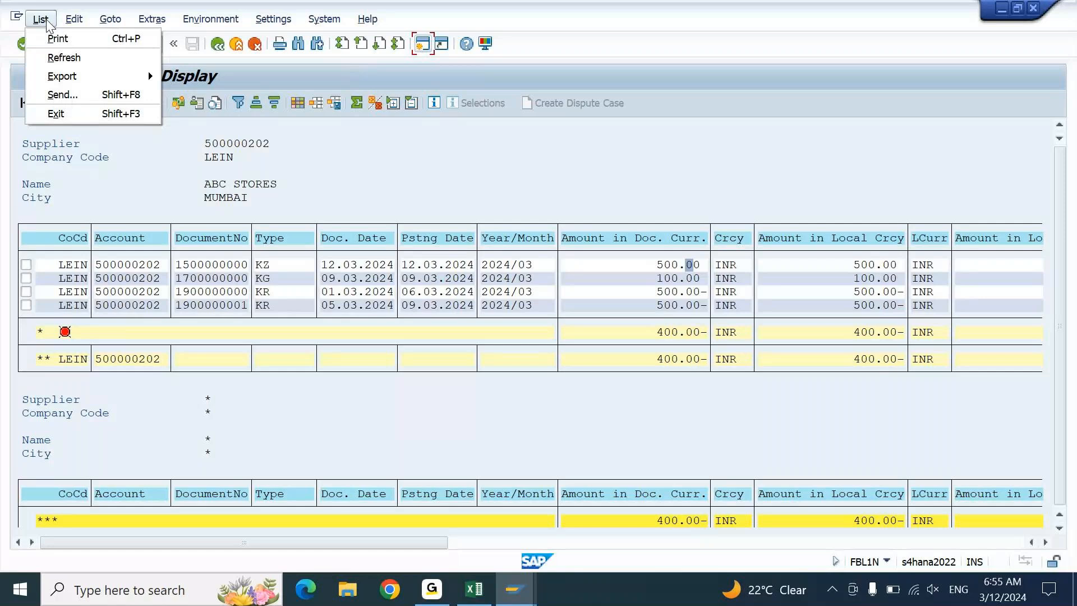
Step: Refresh the ABC STORES open items list, then display the vendor's cleared items in company code LEIN
left_click(63, 56)
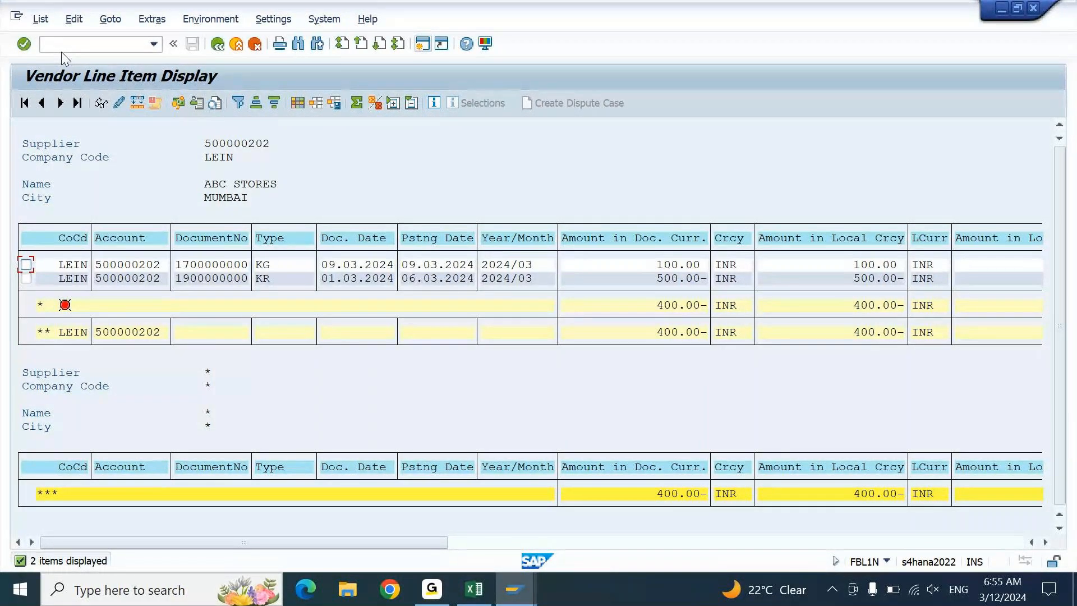
key("F3")
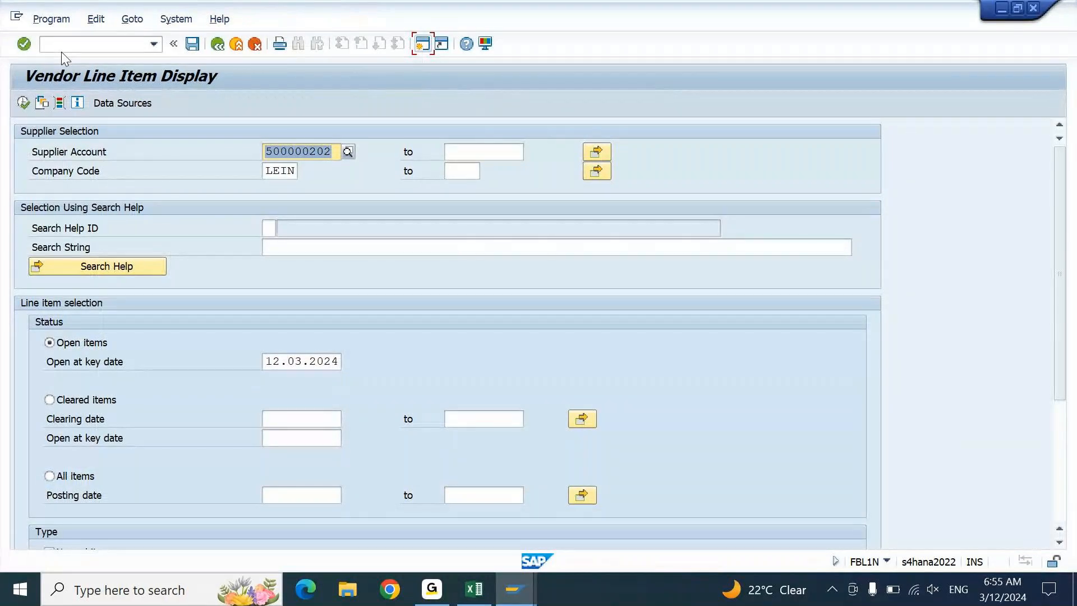
left_click(49, 400)
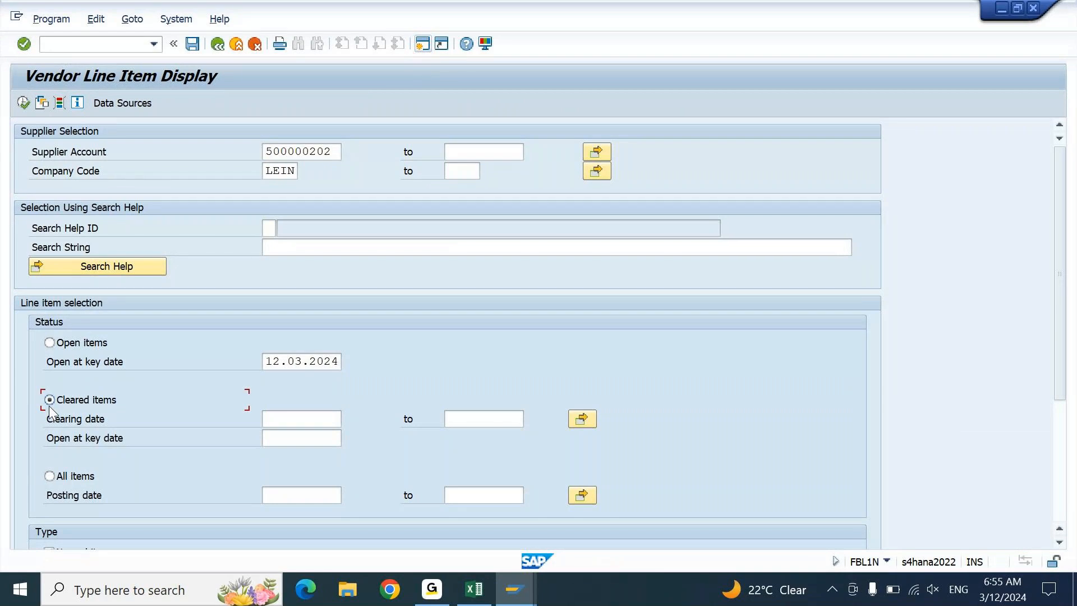
key("F8")
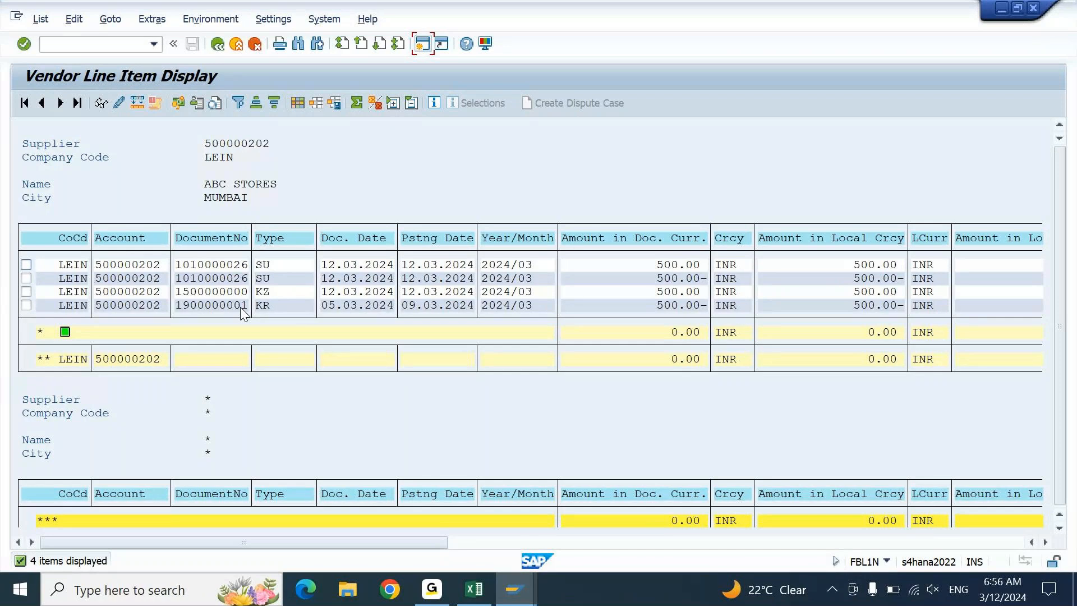
Step: Review the cleared items' amounts, clearing dates, clearing document numbers, references and texts
left_click(689, 305)
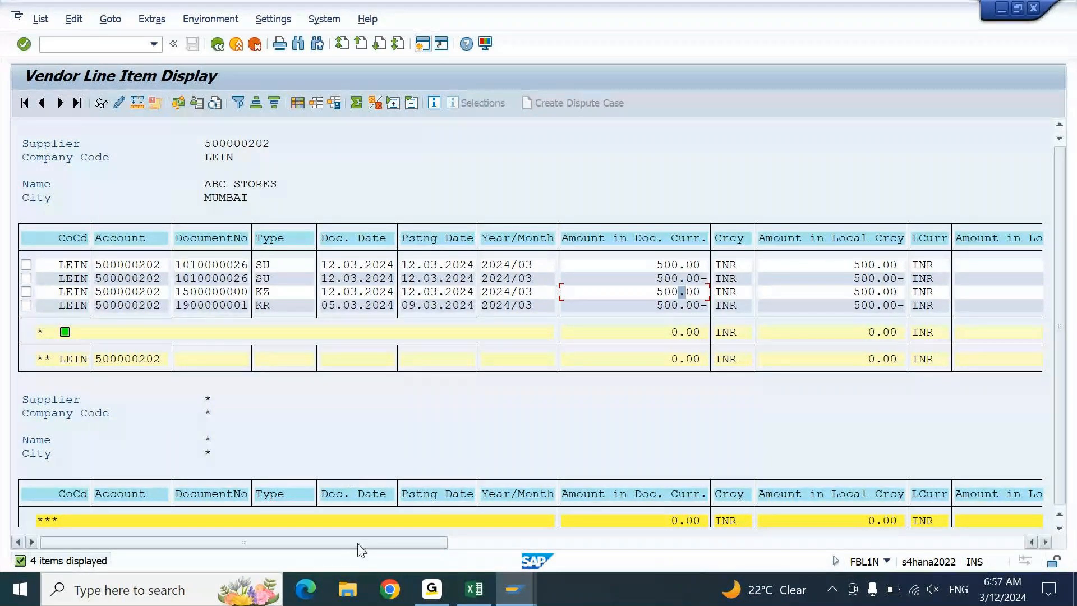
left_click_drag(359, 547, 972, 529)
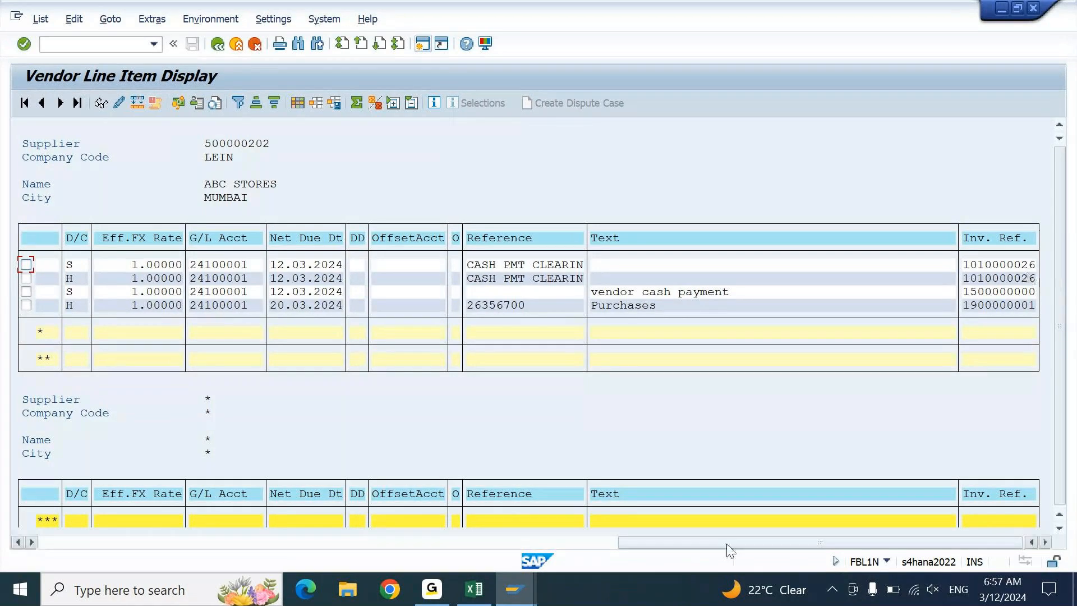
left_click_drag(728, 545, 664, 553)
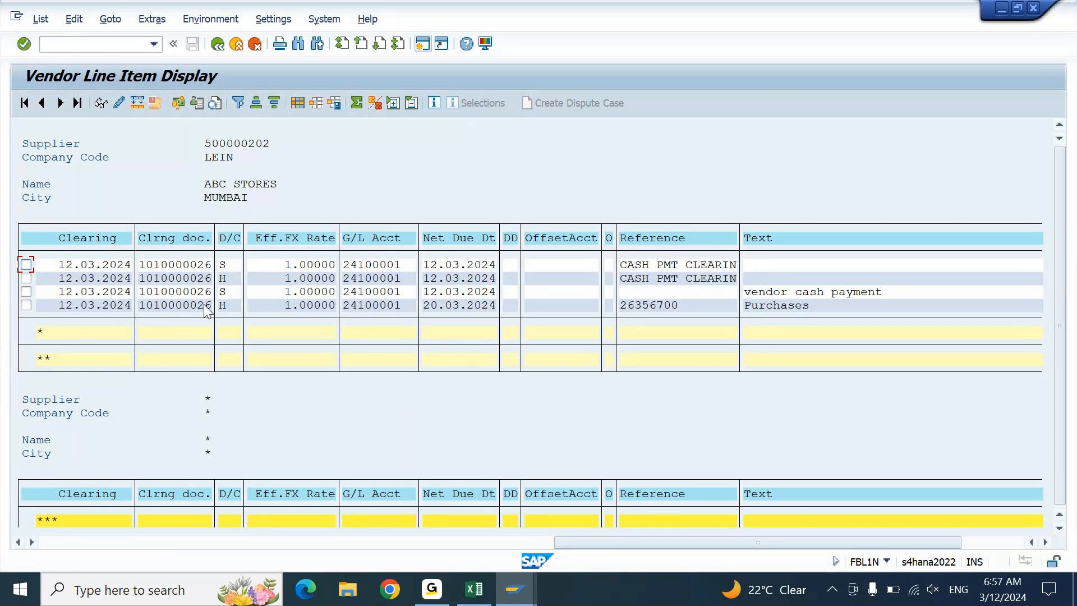
left_click_drag(613, 543, 40, 540)
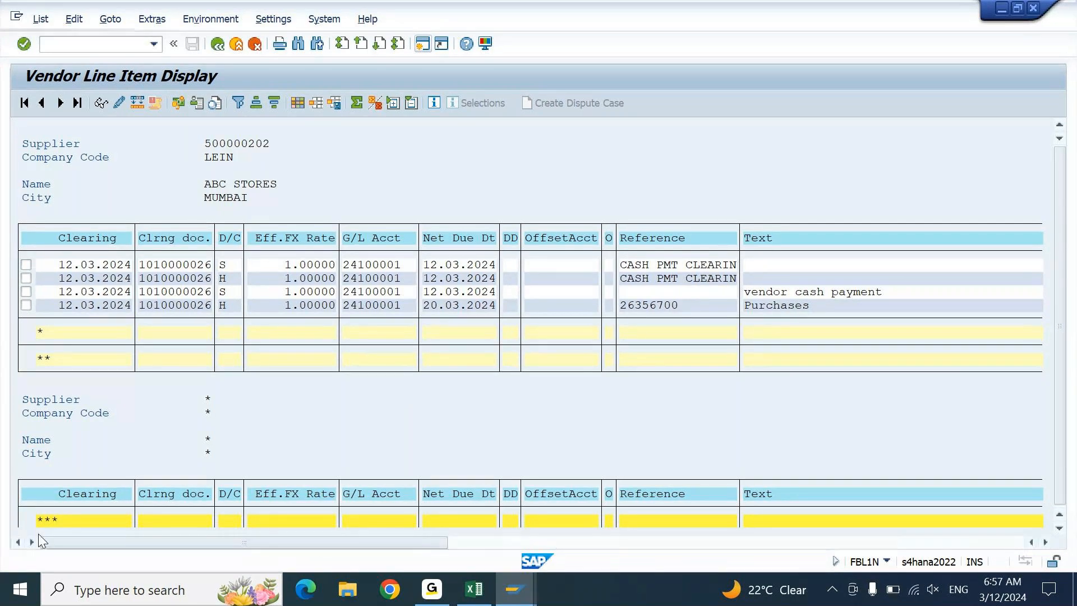
left_click(240, 266)
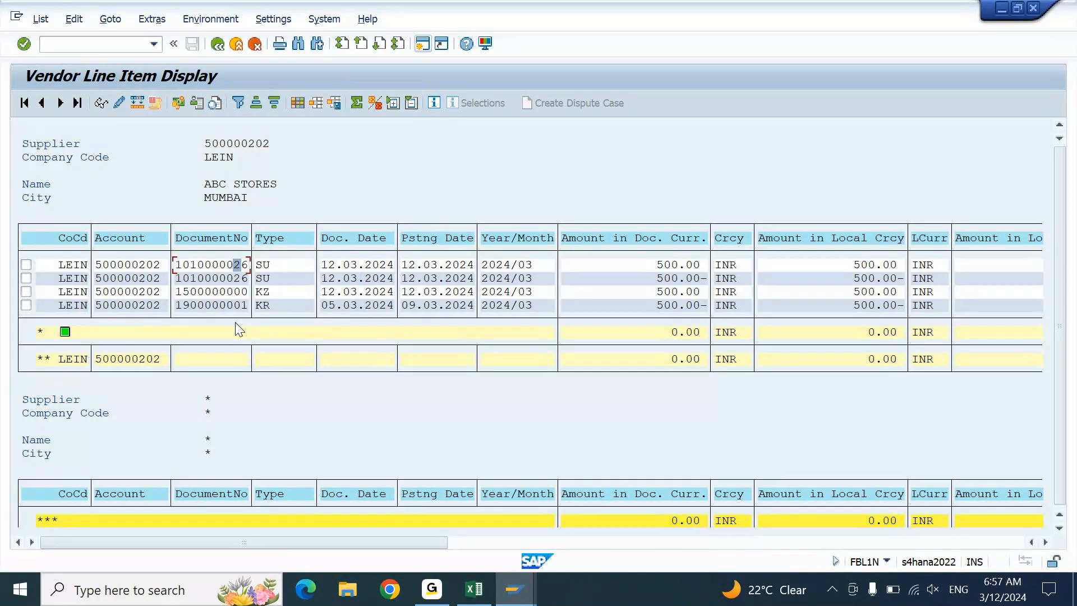
Step: Switch to the Petty Cash Mumbai journal session and display the follow-on accounting document of the 500.00 vendor cash payment
left_click(514, 590)
left_click(320, 524)
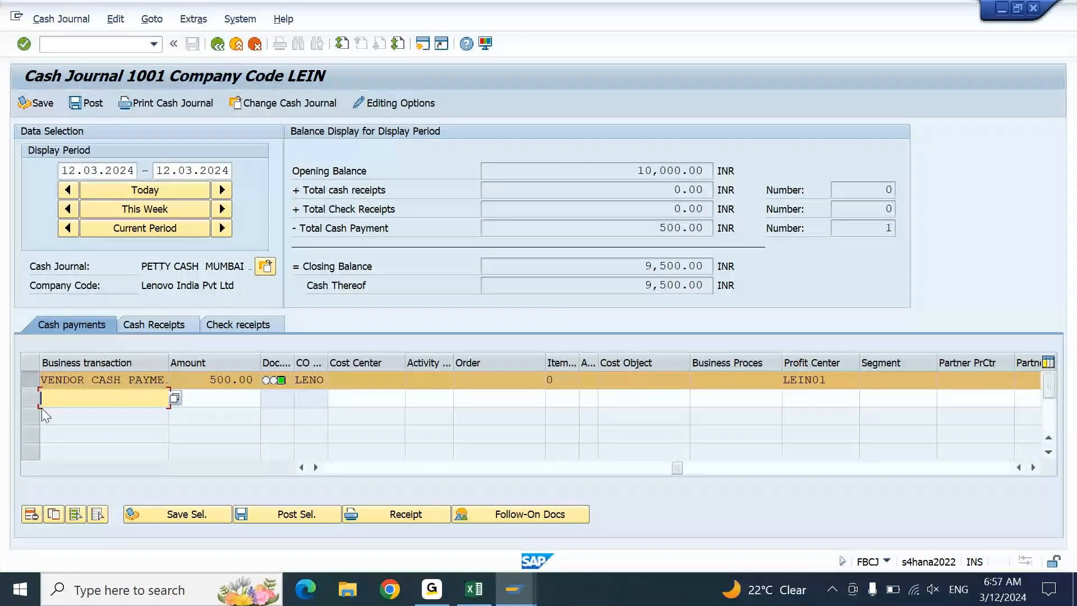
left_click(31, 374)
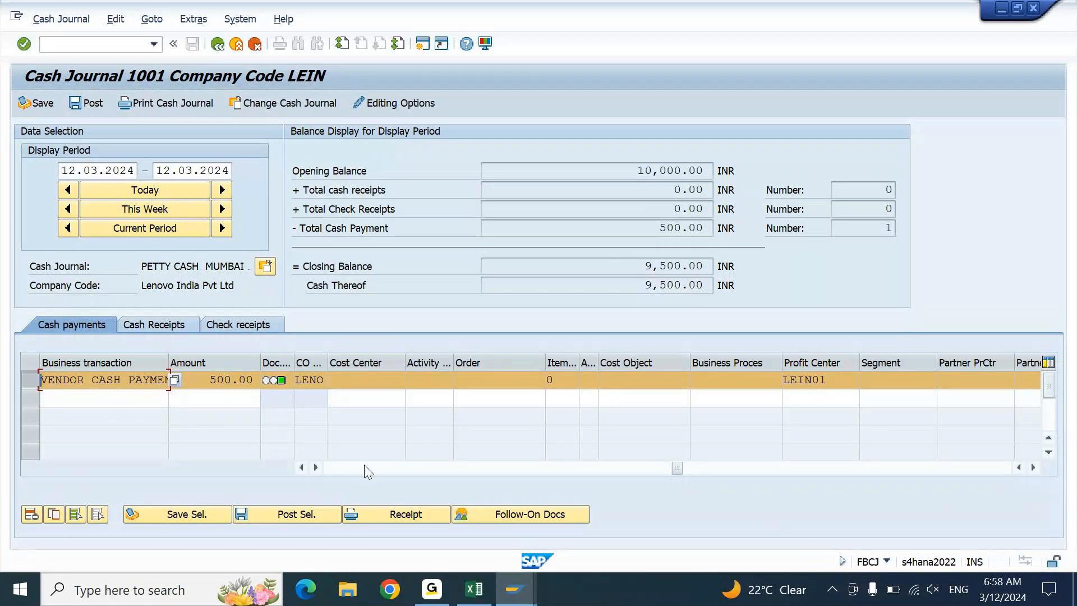
left_click(554, 520)
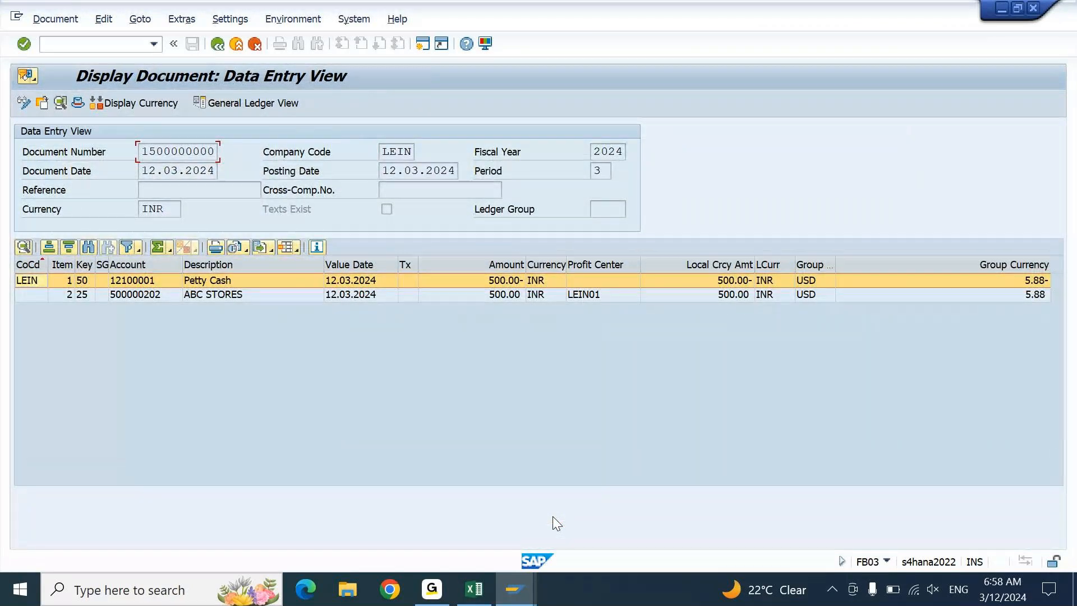
Step: Check the Petty Cash and ABC STORES items in the data entry and general ledger views, then return to the cash journal
left_click(230, 297)
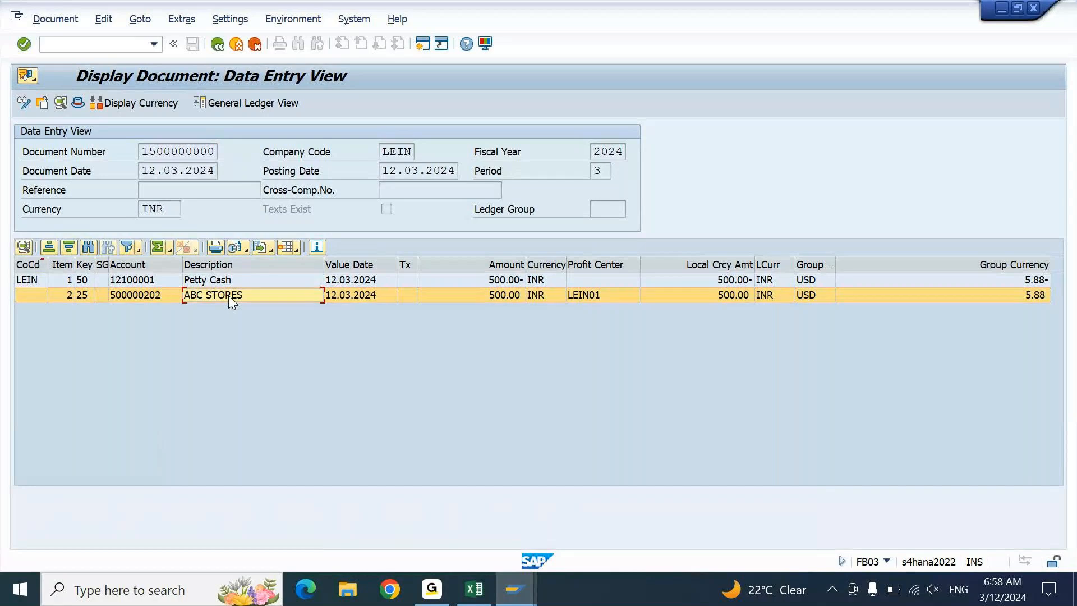
key("Up")
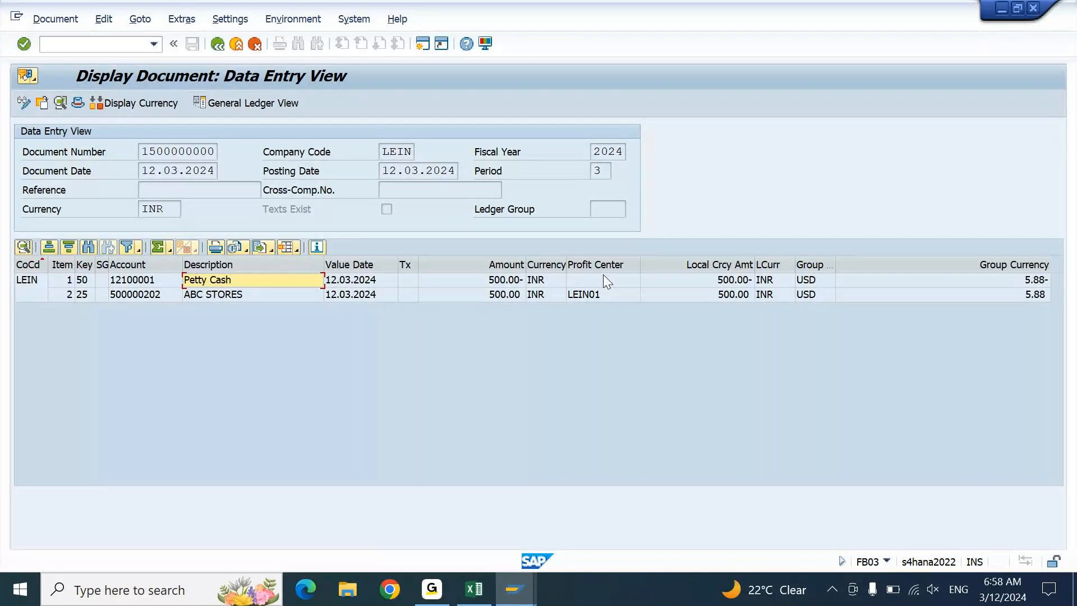
left_click(604, 275)
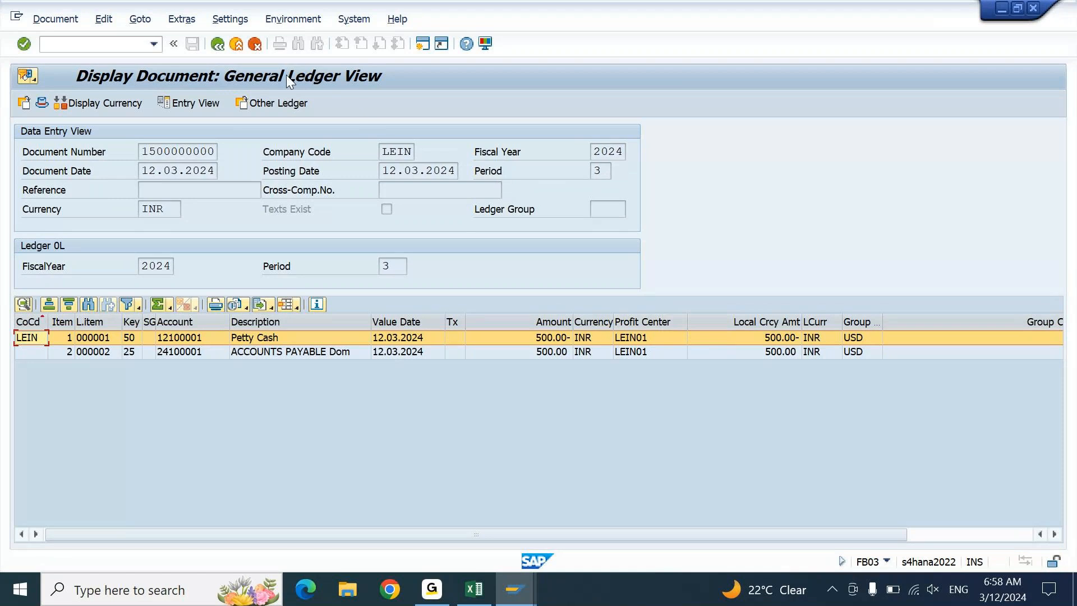
left_click(216, 106)
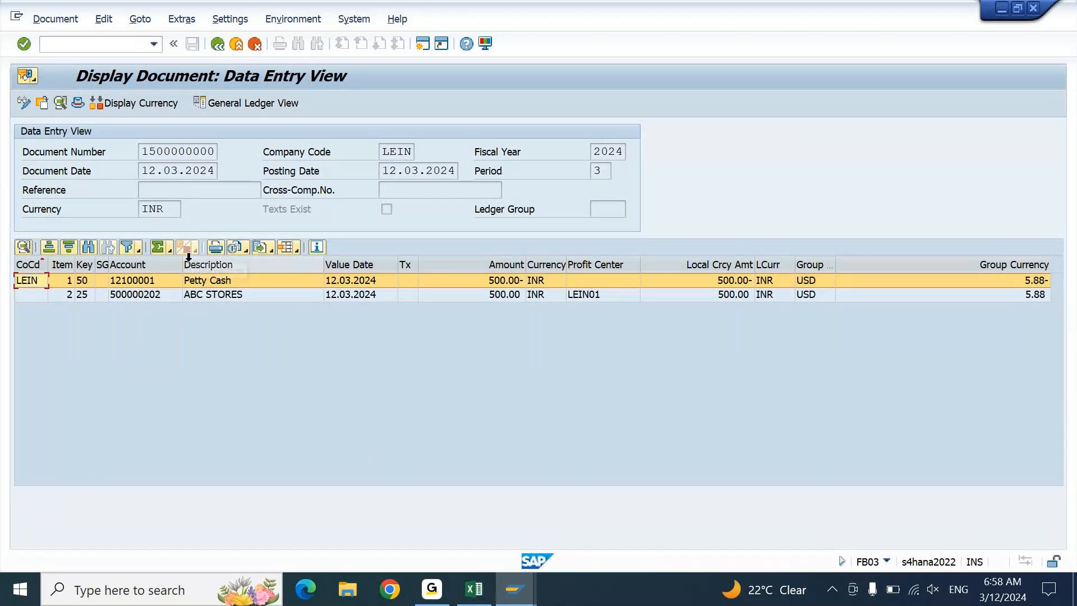
left_click(238, 50)
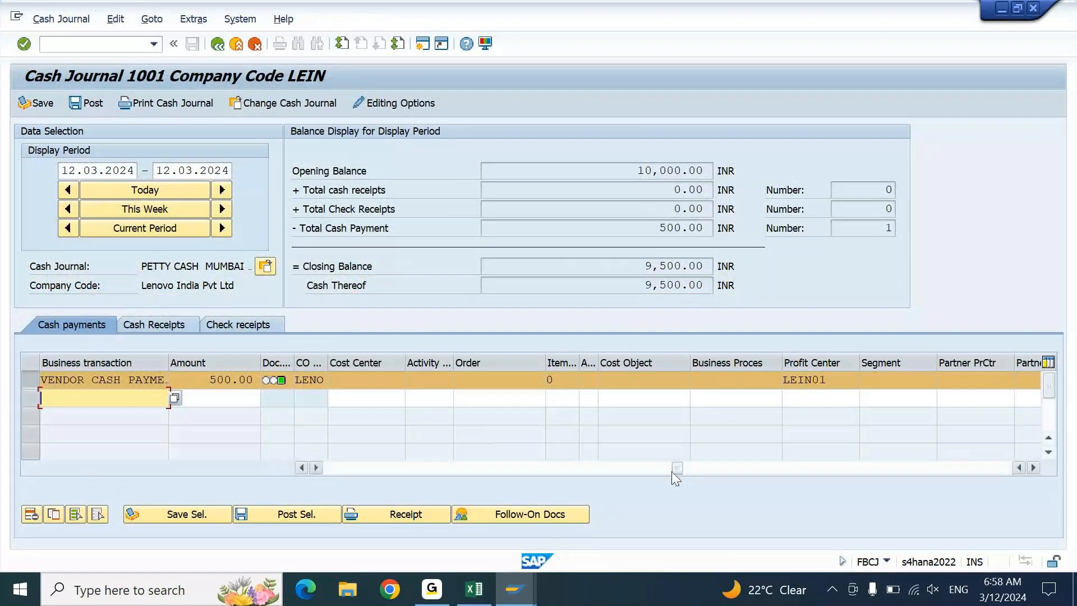
Step: Examine the vendor cash payment line's supplier, base amount, profit center and internal document number
left_click_drag(675, 466, 352, 479)
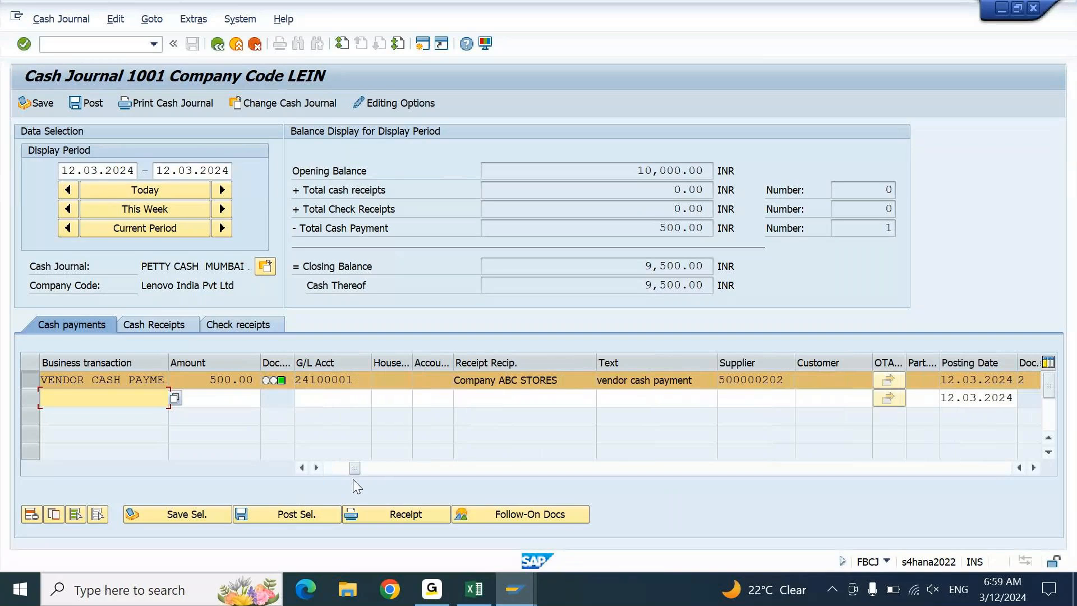
double_click(789, 384)
left_click_drag(359, 470, 573, 468)
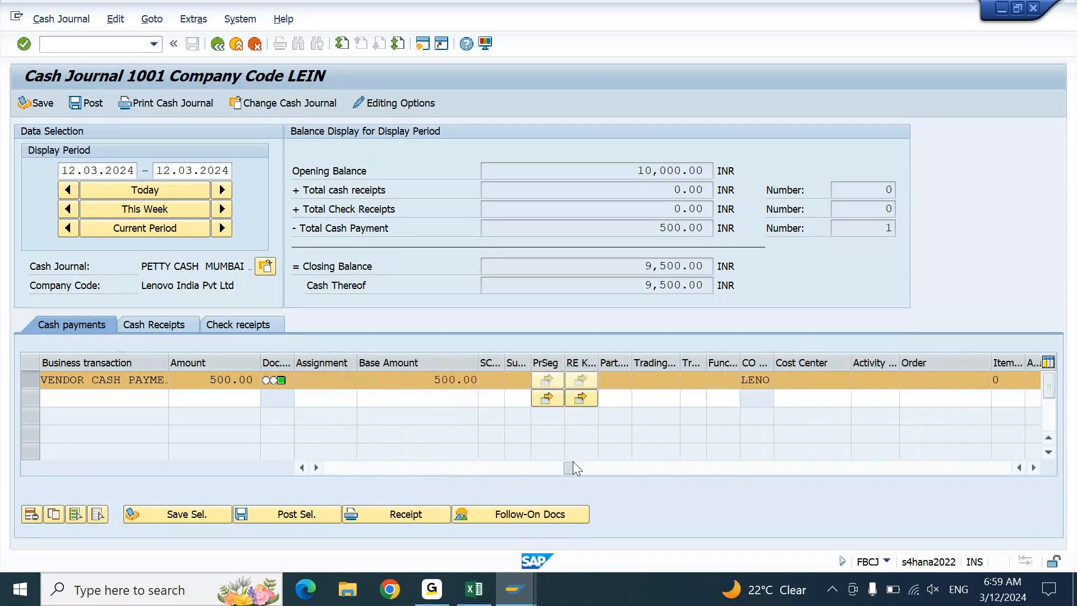
left_click_drag(573, 468, 667, 468)
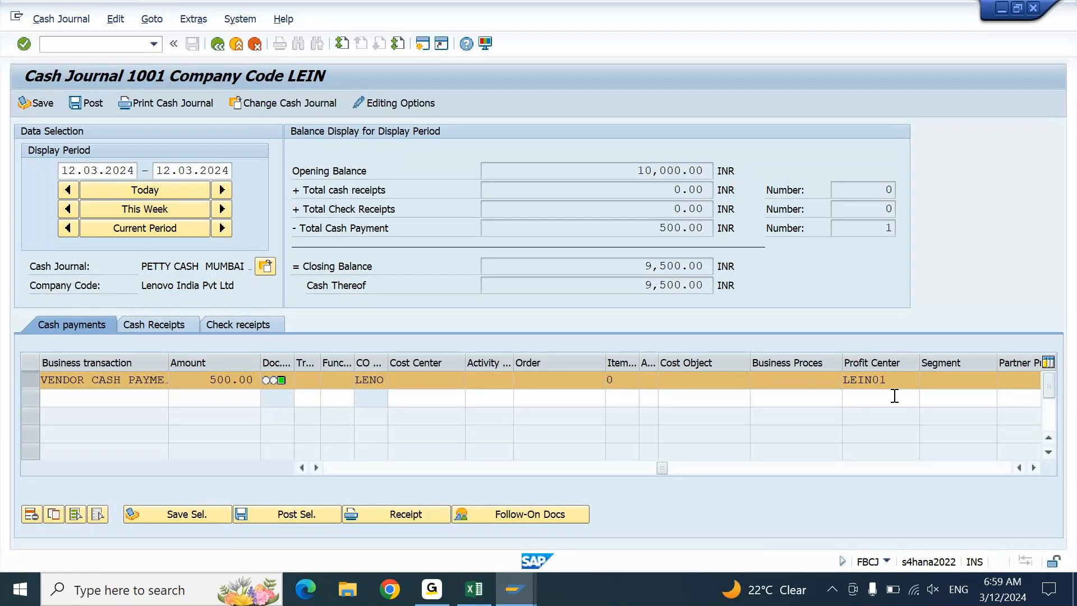
left_click(894, 380)
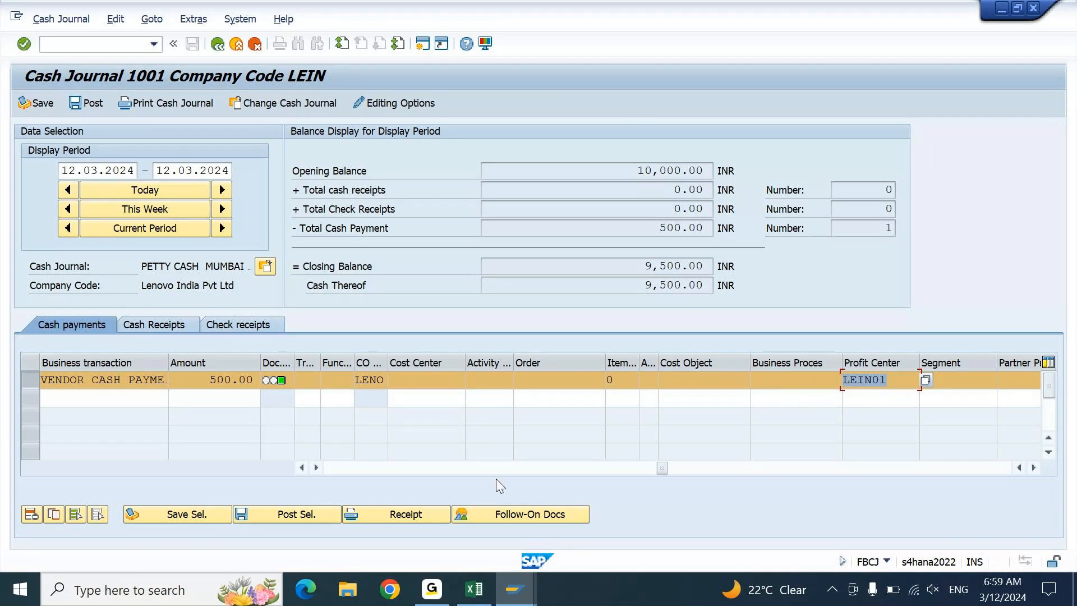
left_click_drag(662, 468, 506, 463)
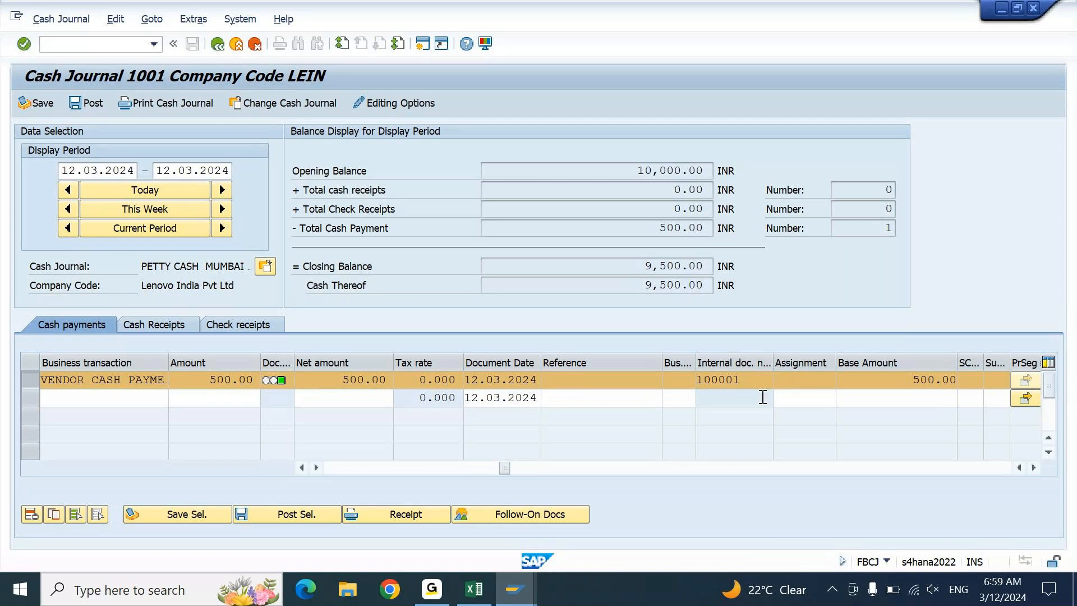
left_click_drag(750, 386, 667, 393)
left_click(749, 387)
Step: Preview the receipt for the vendor cash payment line using output device LP01, and look through the receipt page
left_click(43, 381)
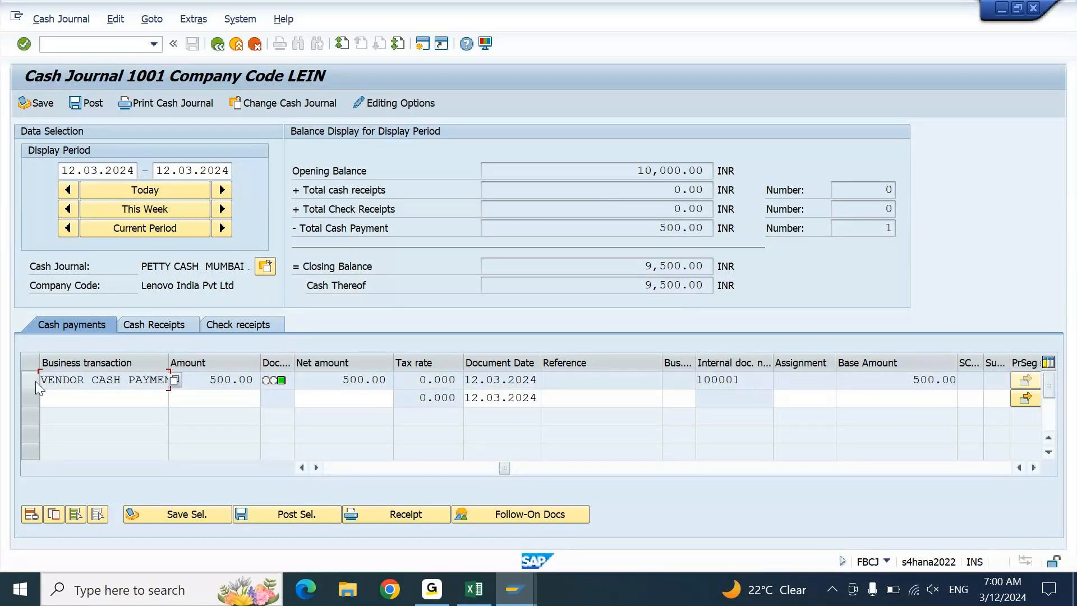
left_click(36, 382)
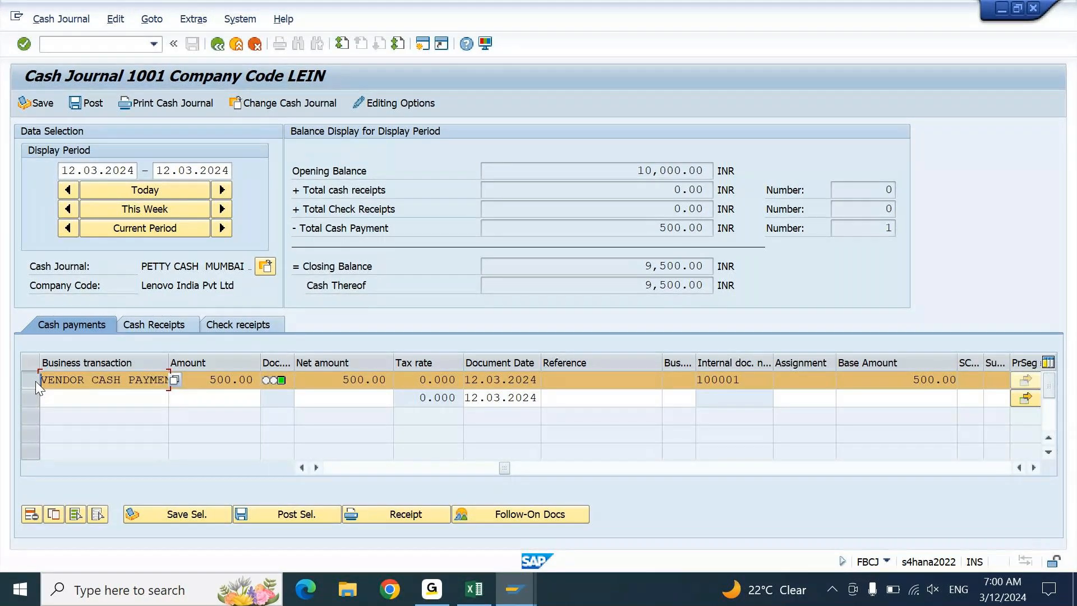
left_click(410, 514)
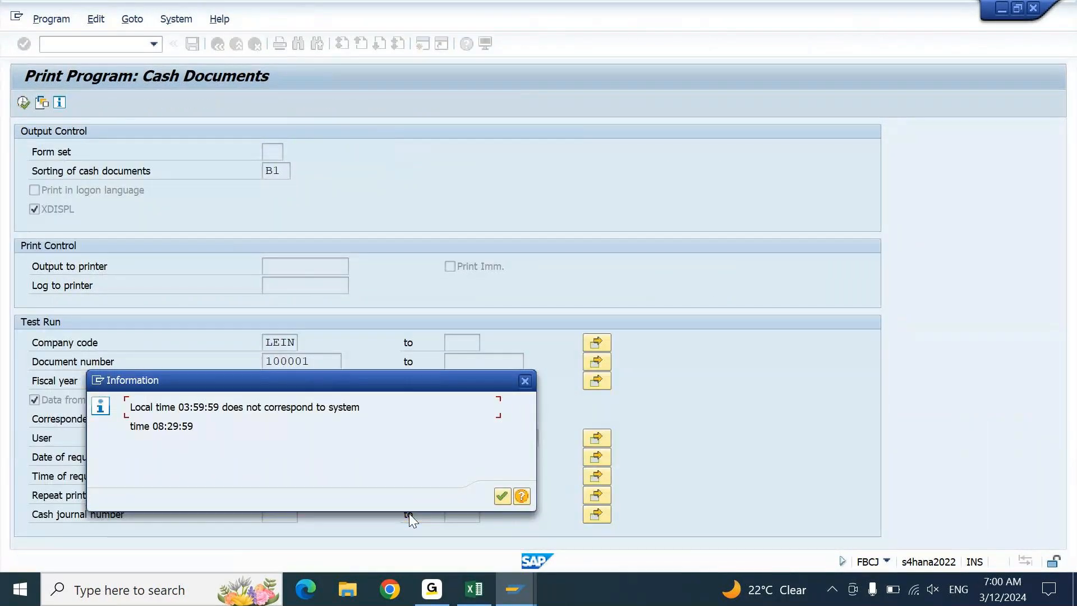
left_click(502, 495)
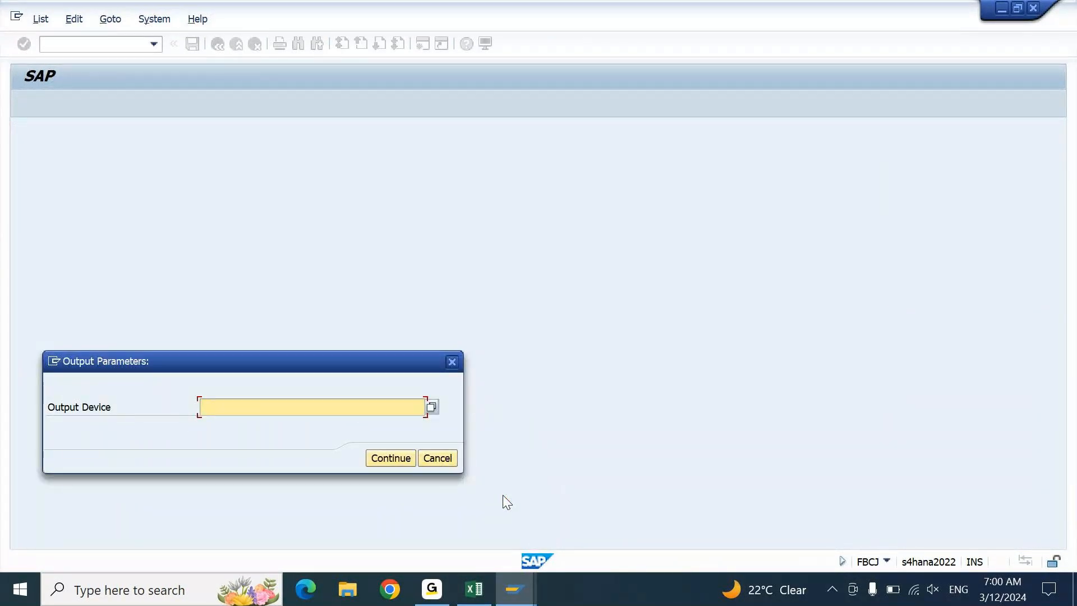
type("LP0")
key("Down")
key("Return")
left_click(391, 462)
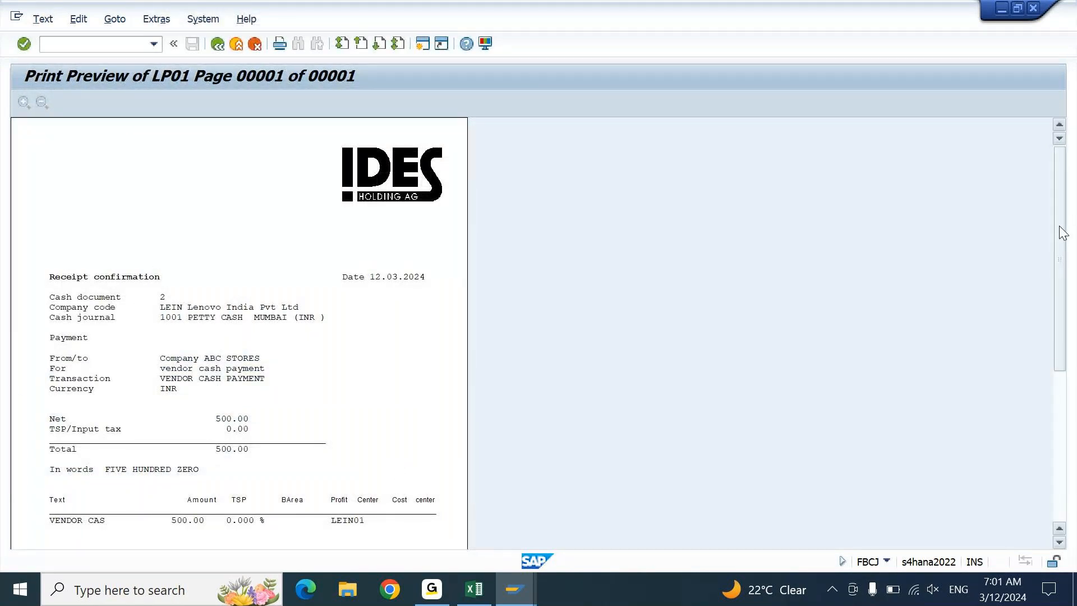
scroll(1062, 232, "down", 3)
scroll(1062, 226, "up", 3)
left_click(115, 45)
type("RICEFW")
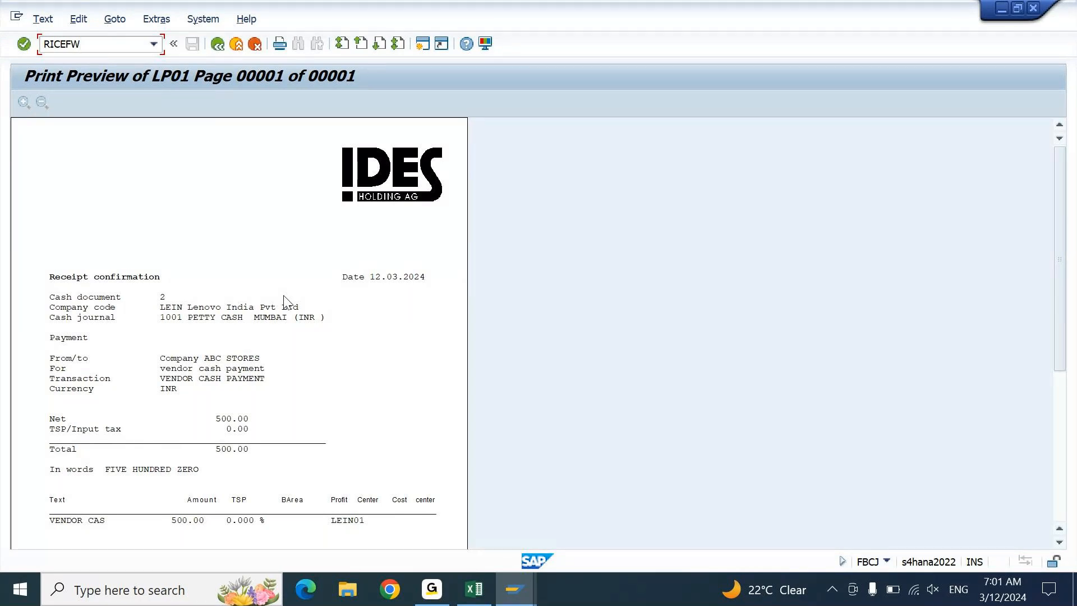
key("Left")
key("shift+Left")
left_click(389, 180)
key("Return")
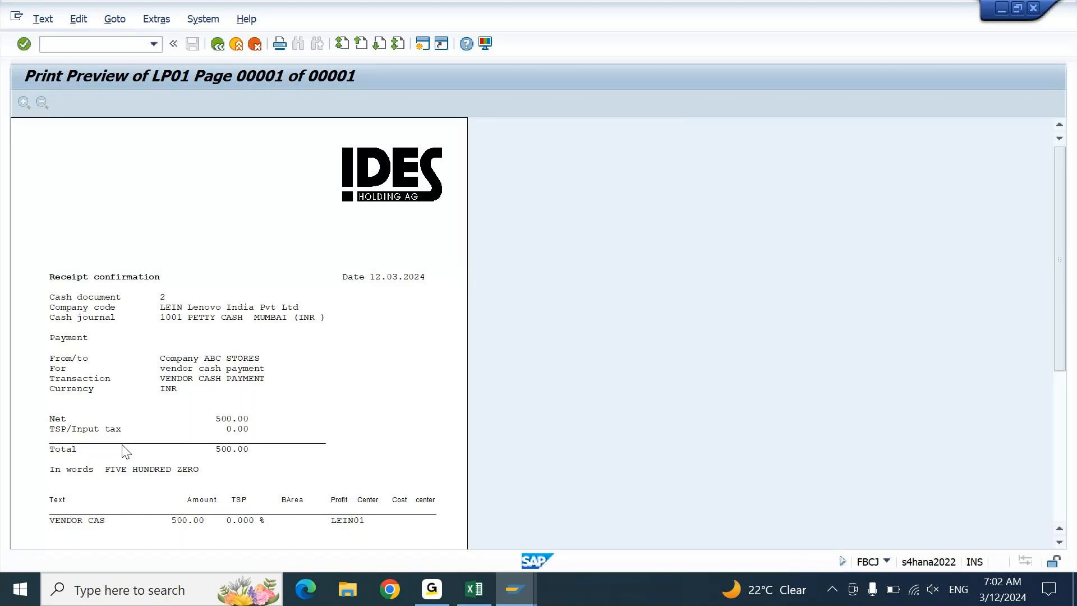
Step: Leave the receipt preview and try to print cash journal 1001 for 12.03.2024
key("F3")
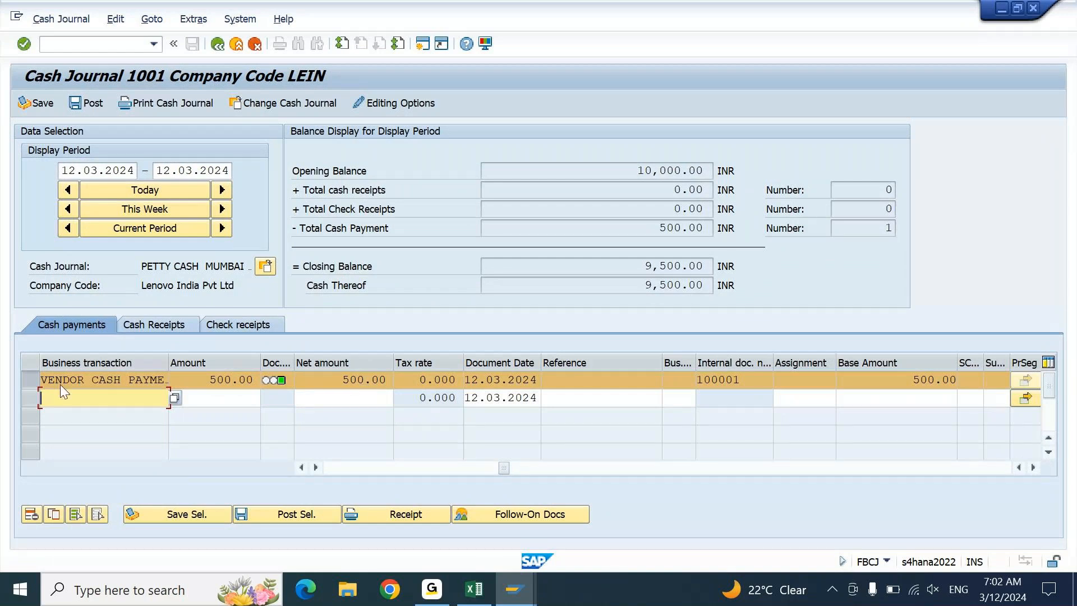
left_click(38, 377)
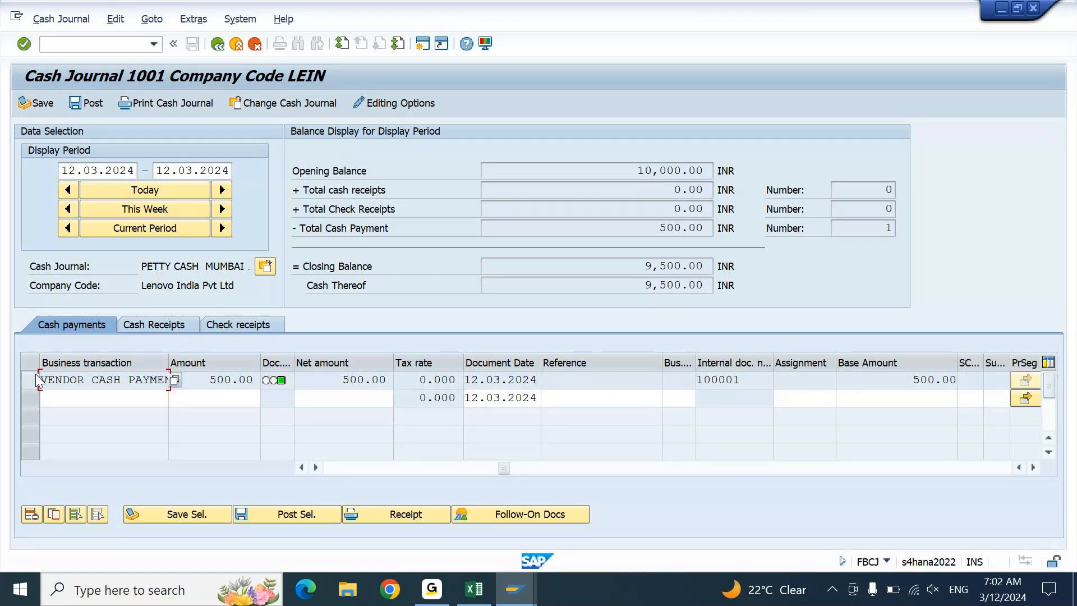
left_click(167, 104)
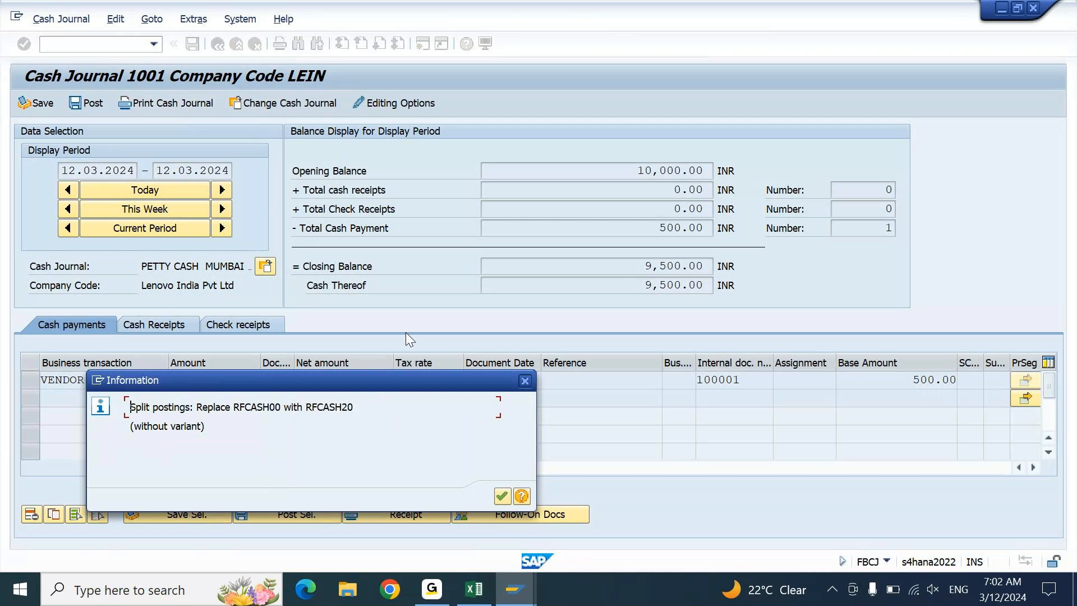
left_click(502, 496)
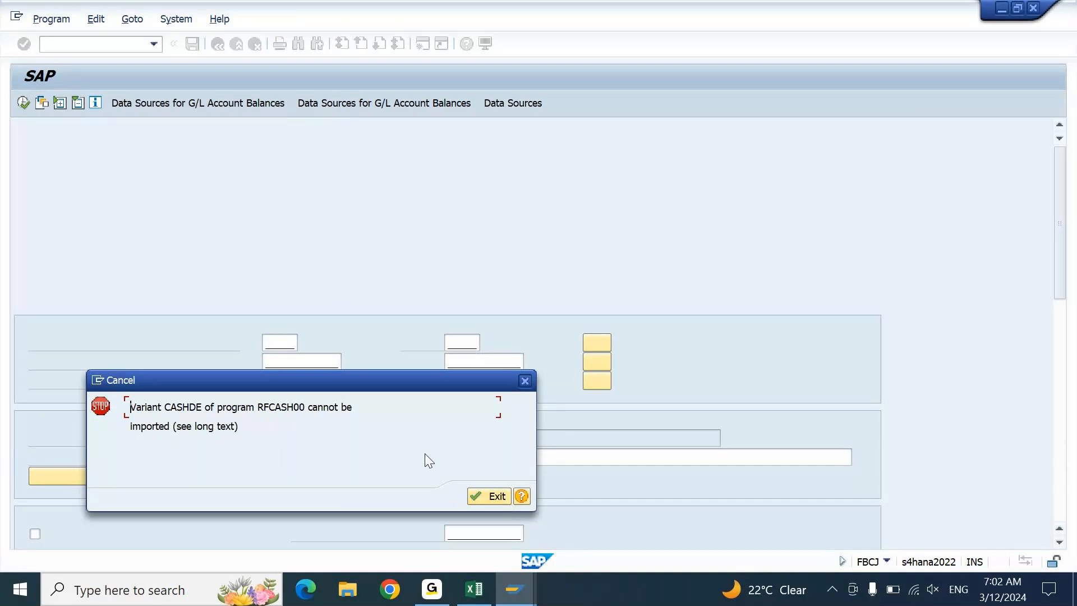
left_click_drag(316, 389, 491, 262)
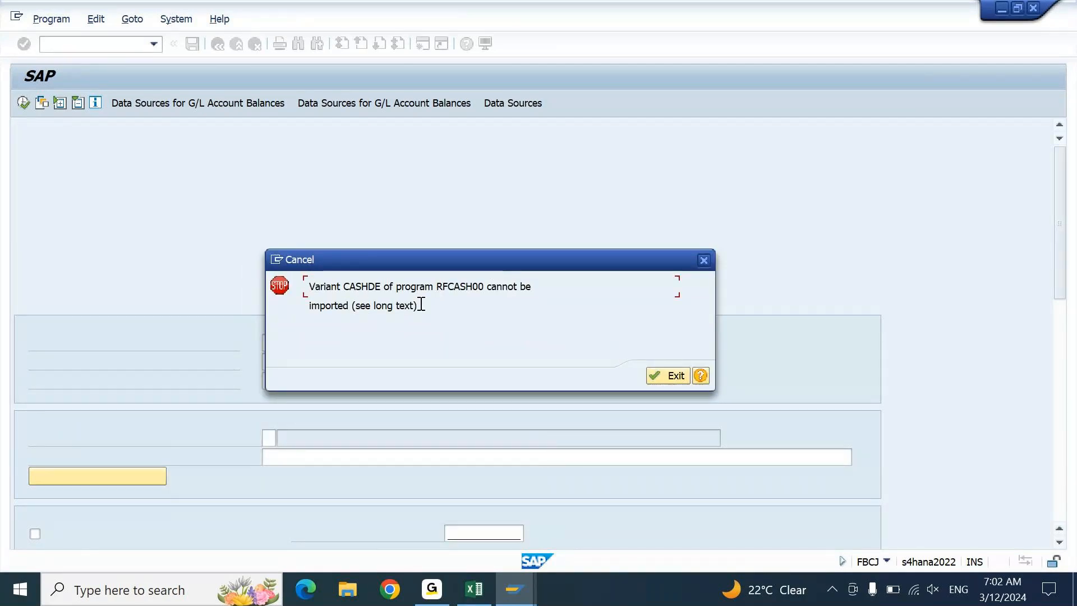
left_click(669, 376)
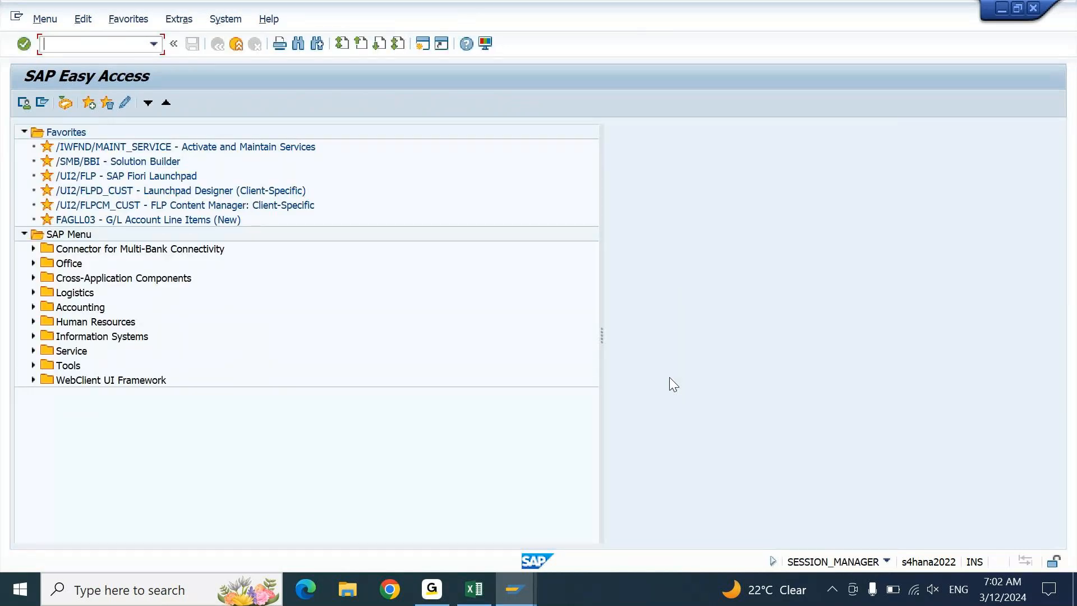
Step: Copy the transaction code FBCJC3 from the Excel notes and open the cash journal print parameters with it in SAP
left_click(474, 589)
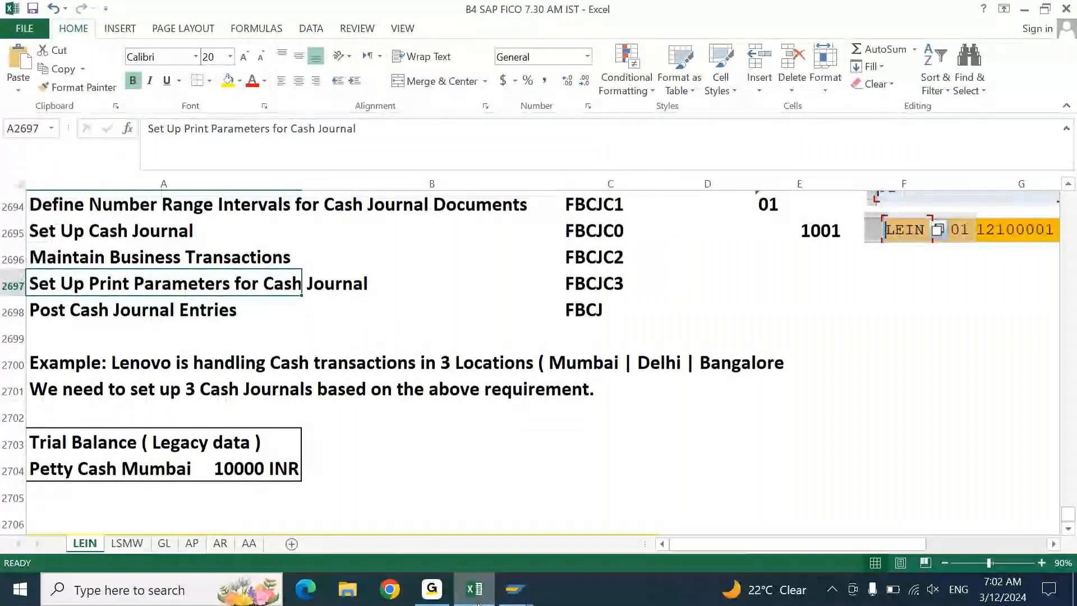
key("Down")
key("Right")
key("Right")
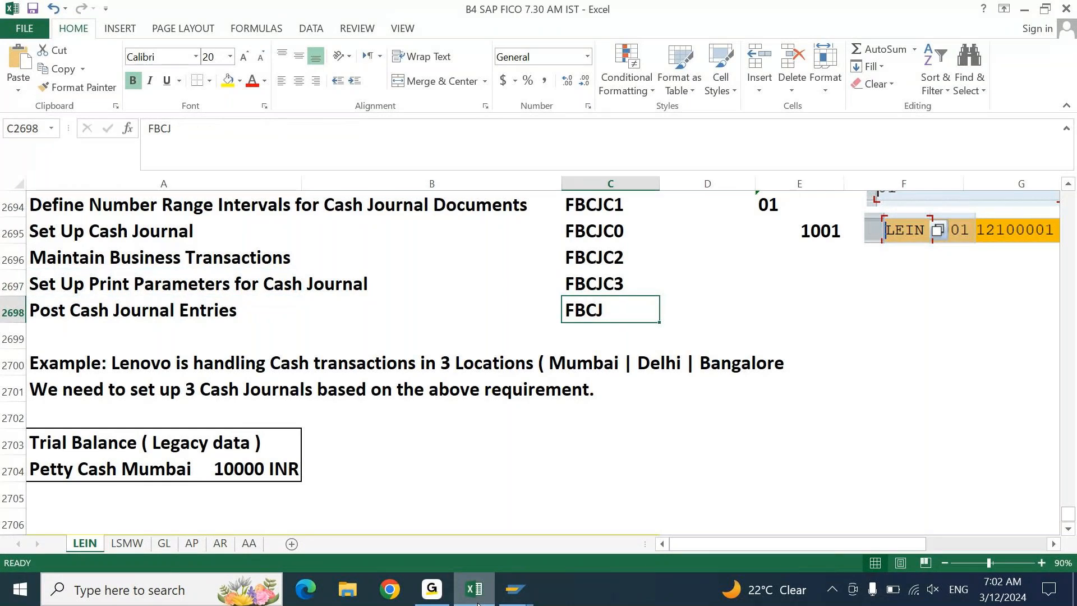
key("Up")
key("ctrl+c")
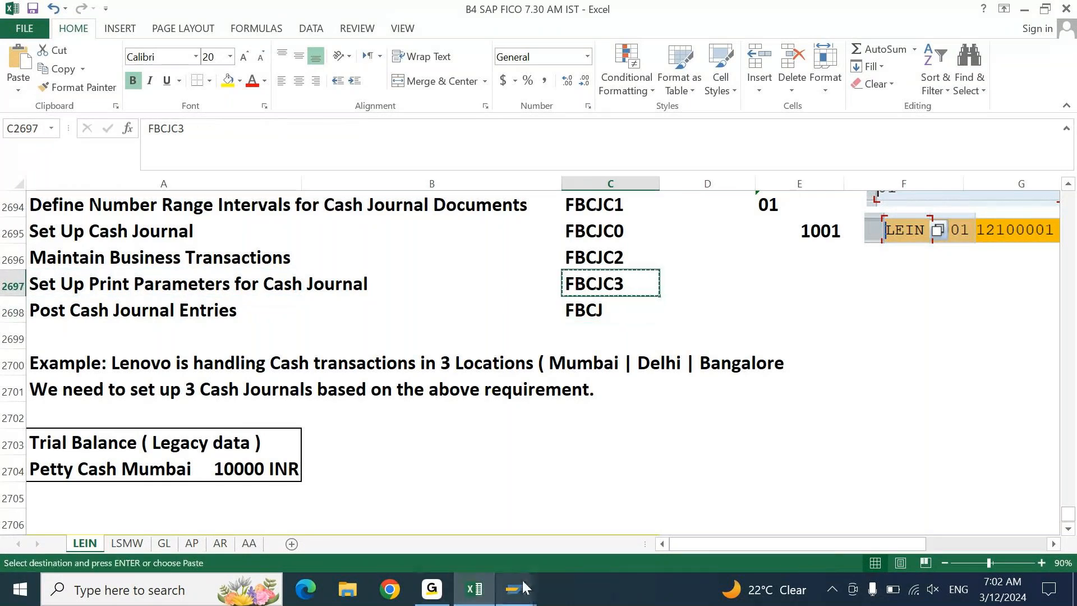
left_click(523, 580)
left_click(365, 499)
key("ctrl+v")
key("Return")
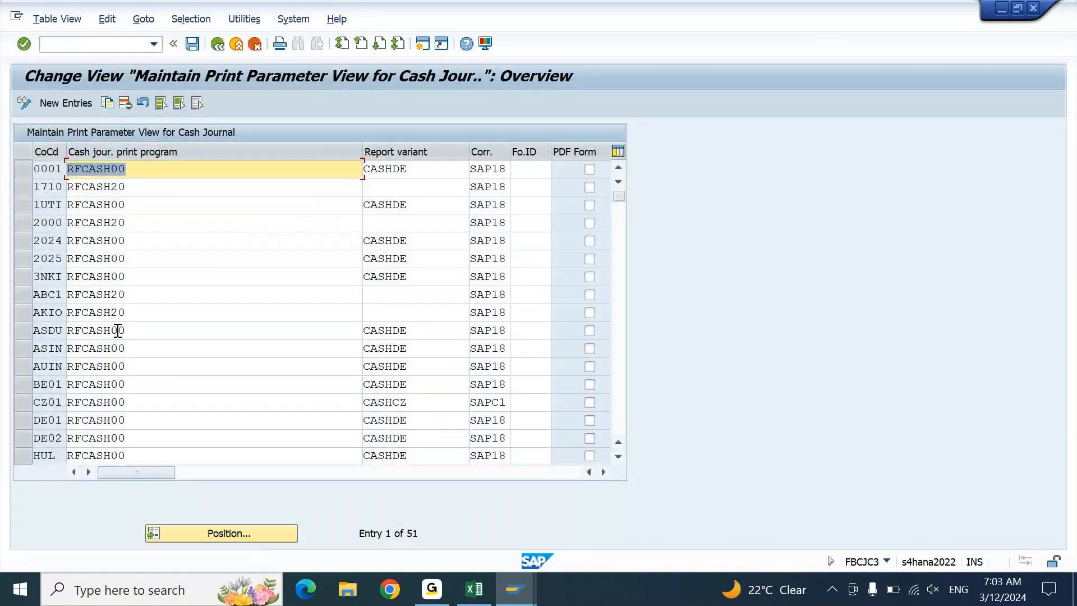
Step: Find company code LEIN in the print parameters, clear its report variant and save
left_click(225, 534)
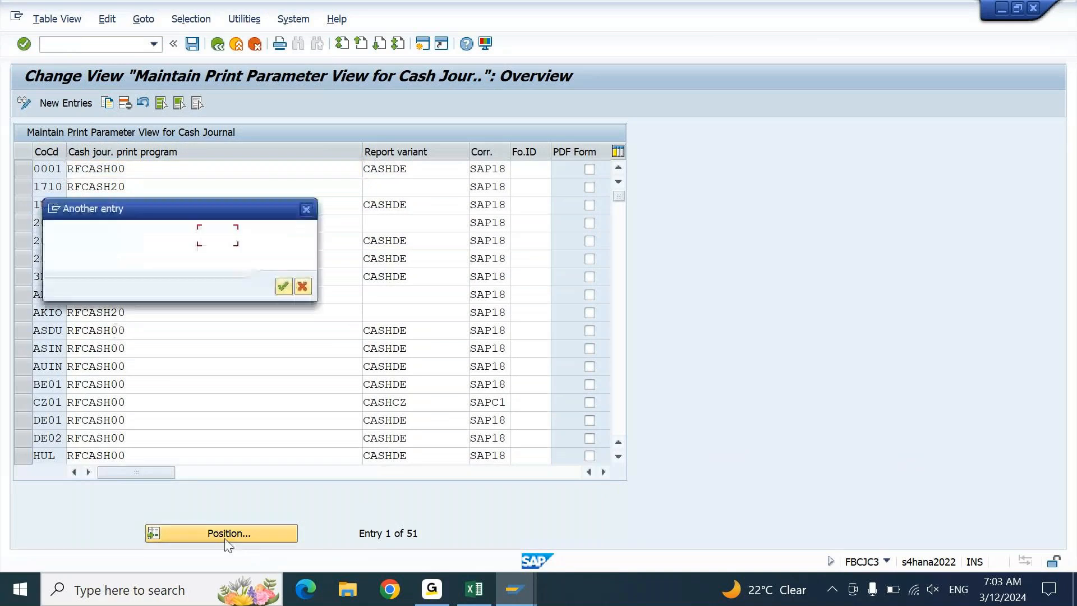
type("LEIN")
key("Return")
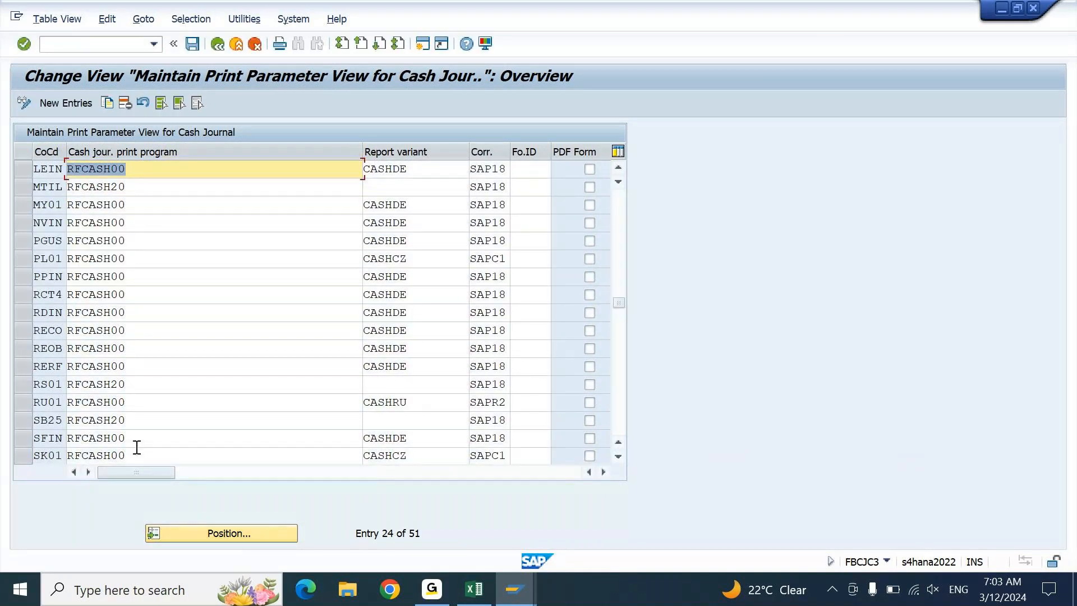
key("Tab")
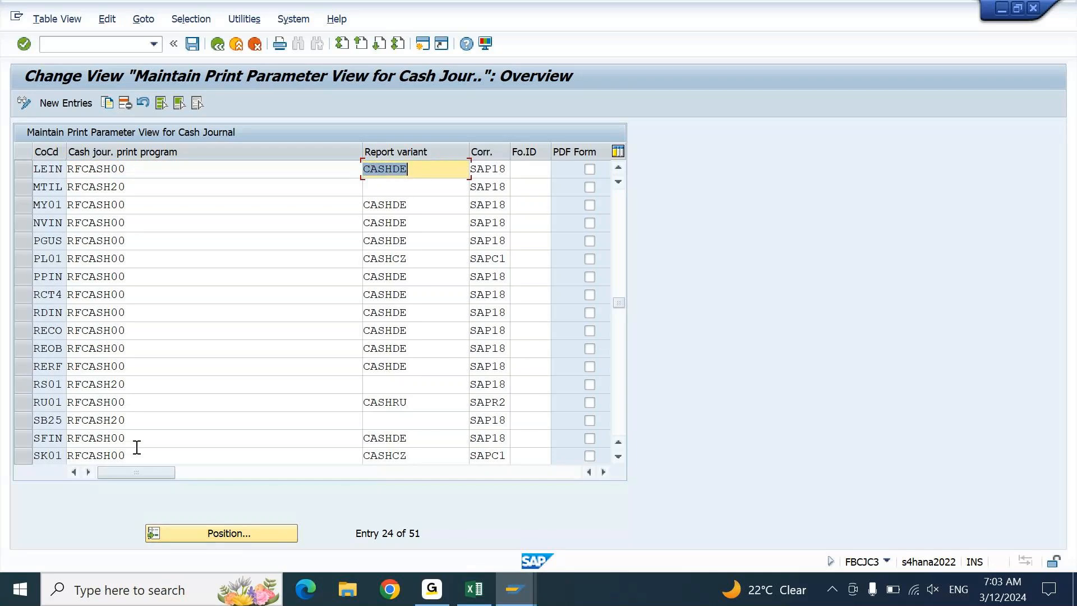
key("Delete")
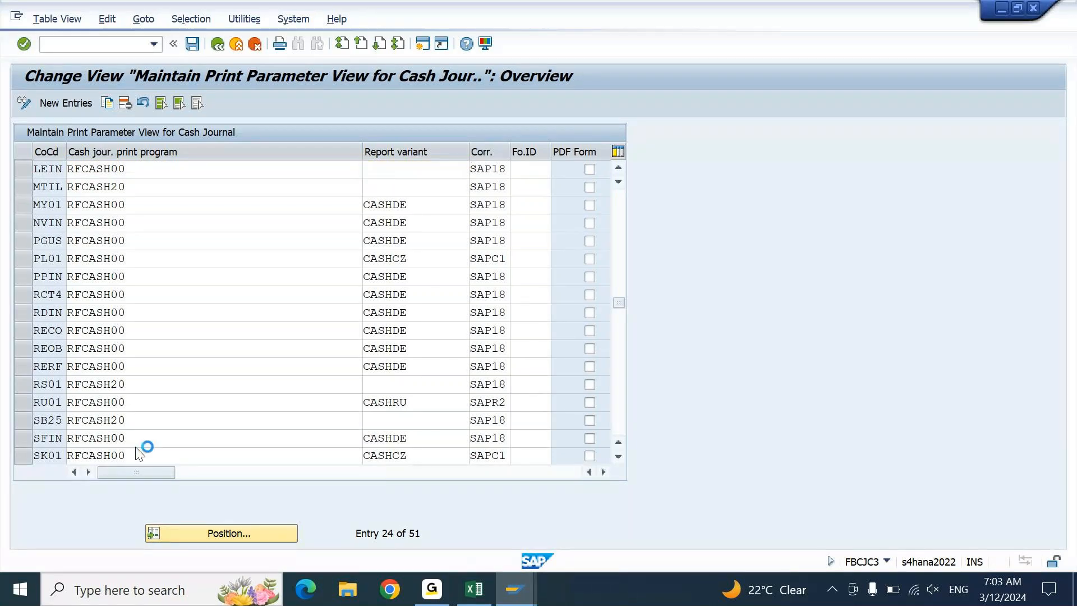
key("ctrl+s")
key("Return")
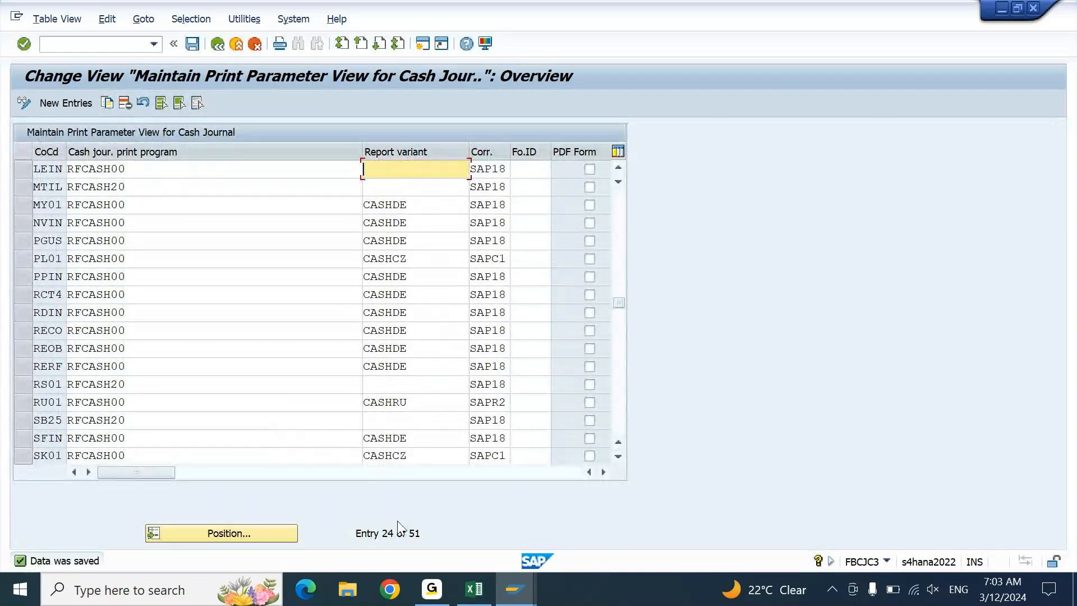
Step: Switch to the Clear Vendor session and open the cash journal there with transaction FBCJ
left_click(518, 599)
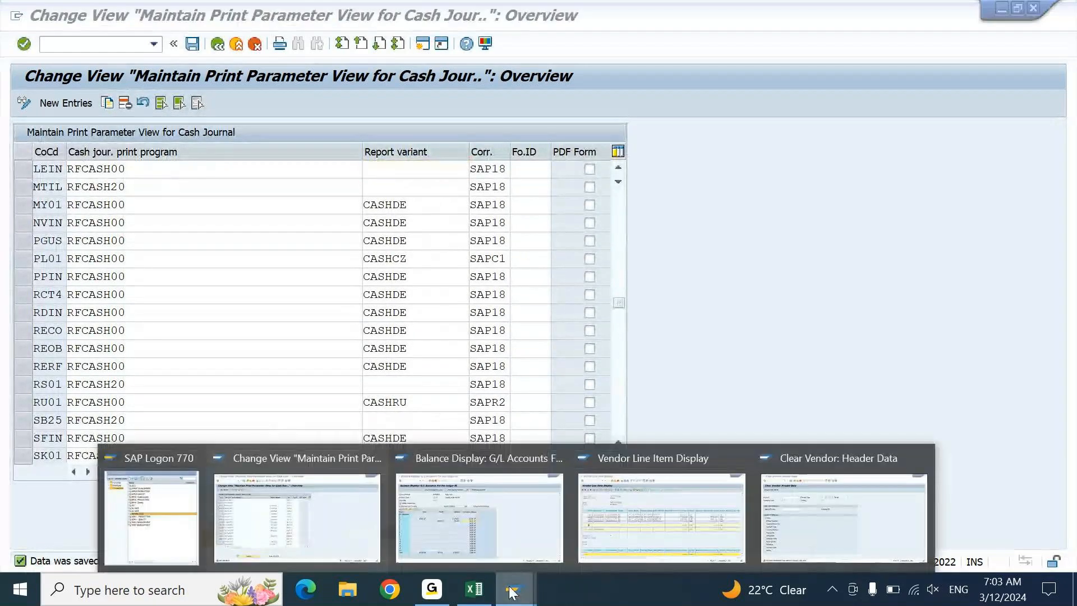
left_click(396, 530)
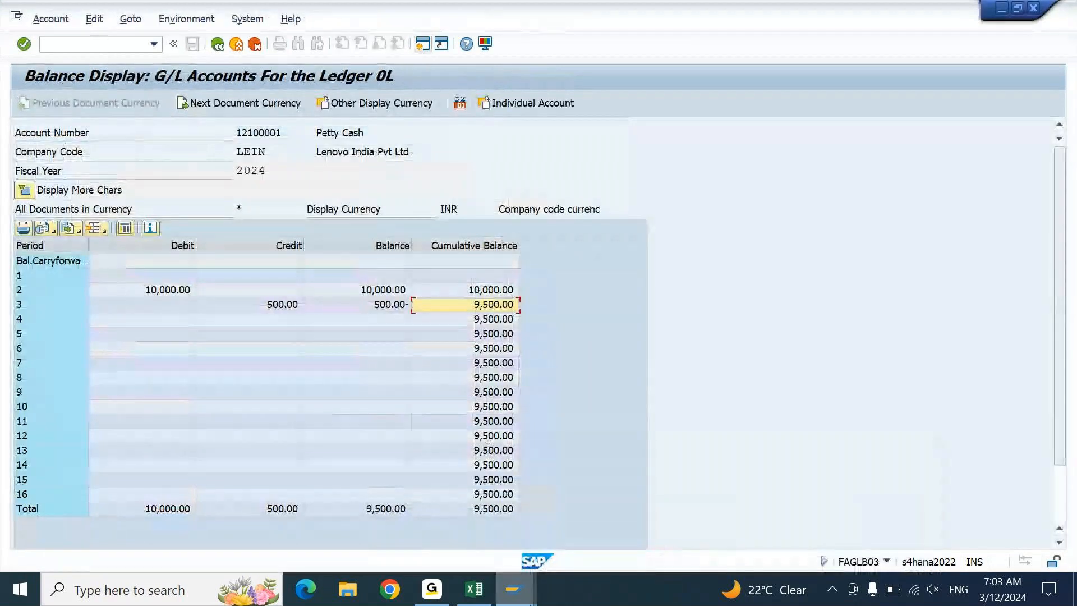
left_click(515, 589)
left_click(828, 514)
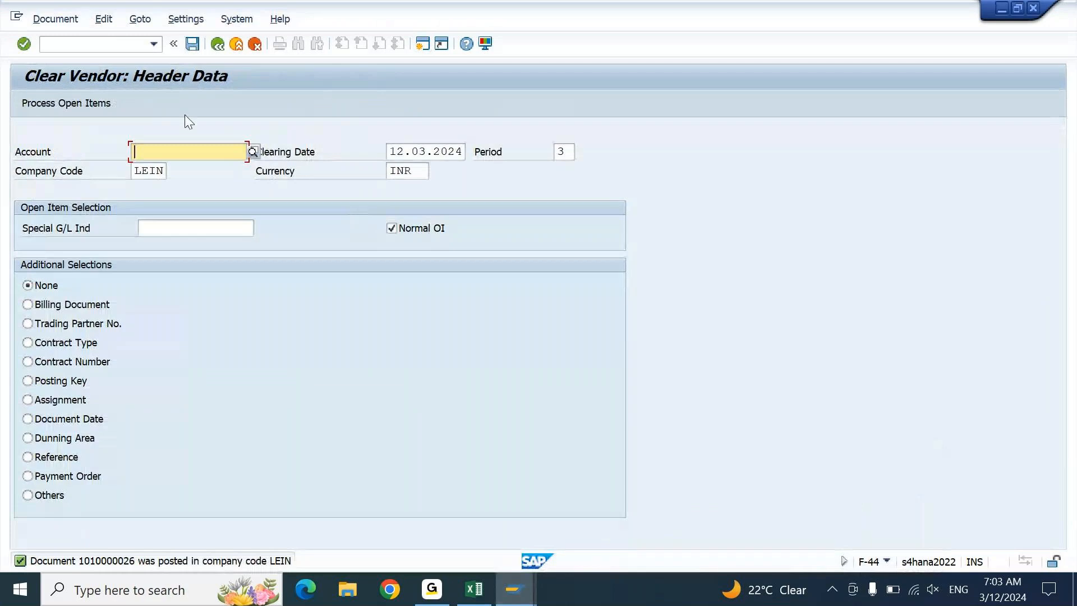
left_click(113, 45)
type("/")
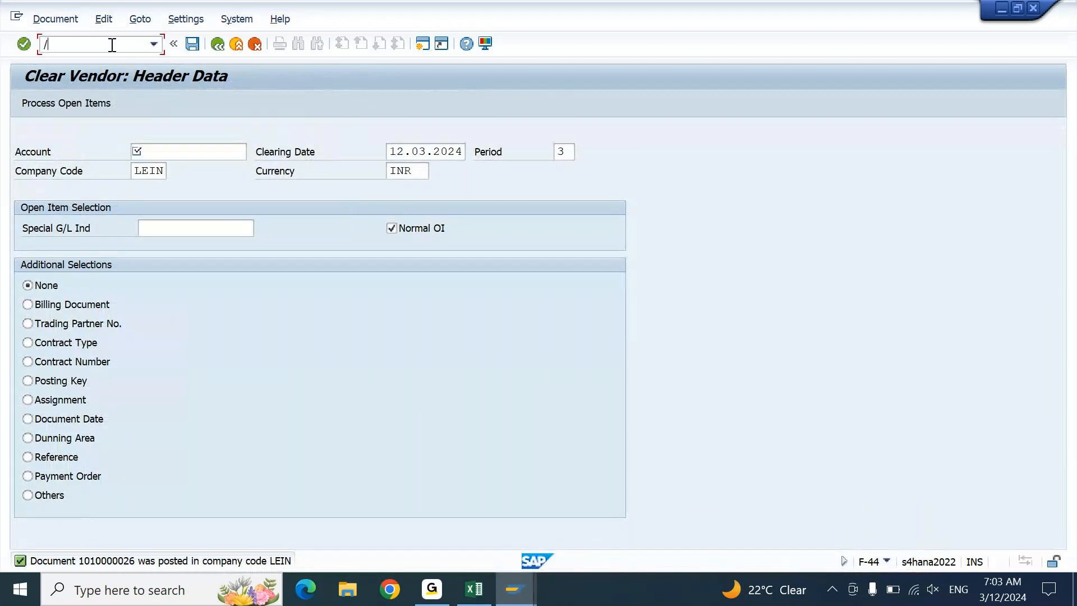
type("NFBCJ")
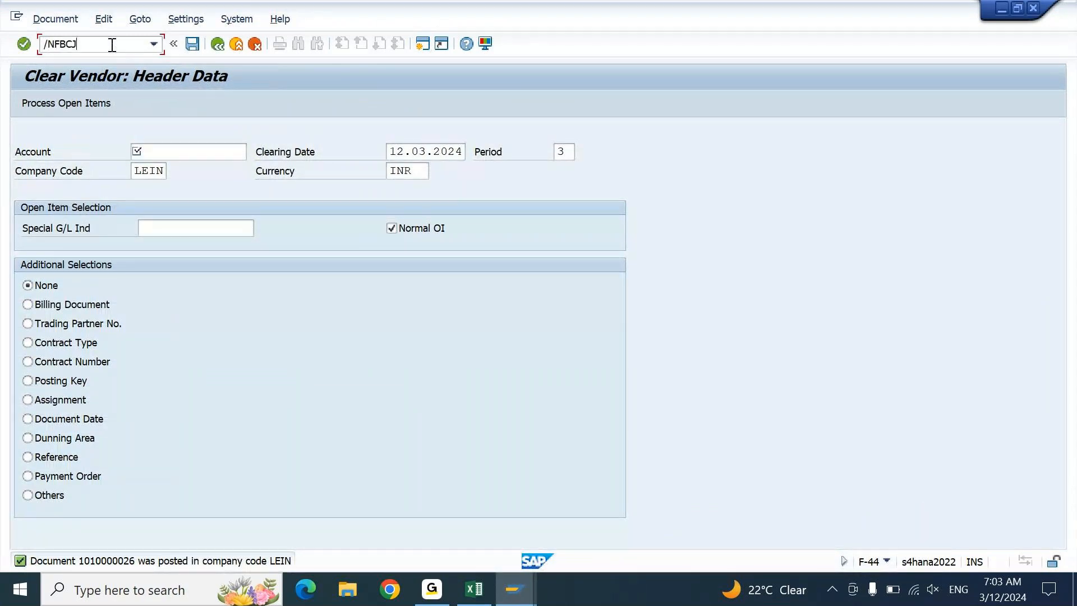
key("Return")
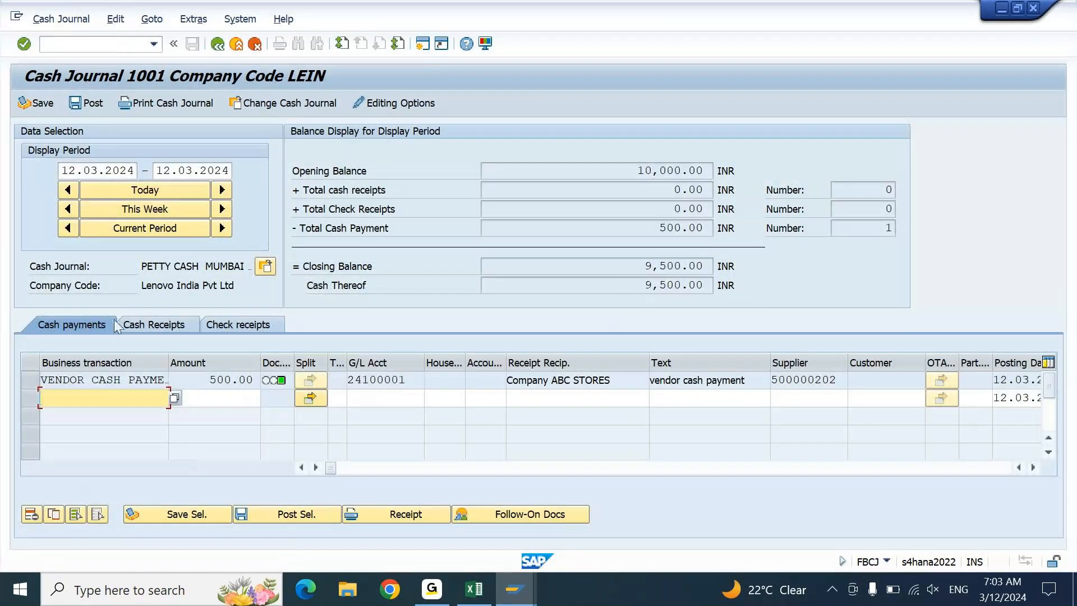
Step: Try to print cash journal 1001 for 12.03.2024 and look through the report's selection fields
left_click(174, 106)
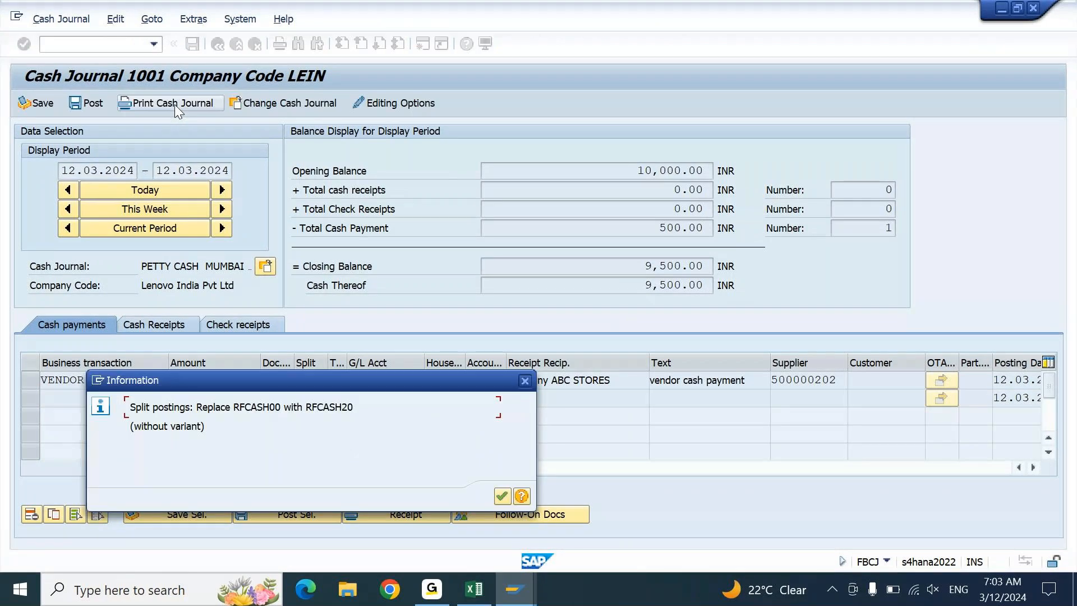
key("Return")
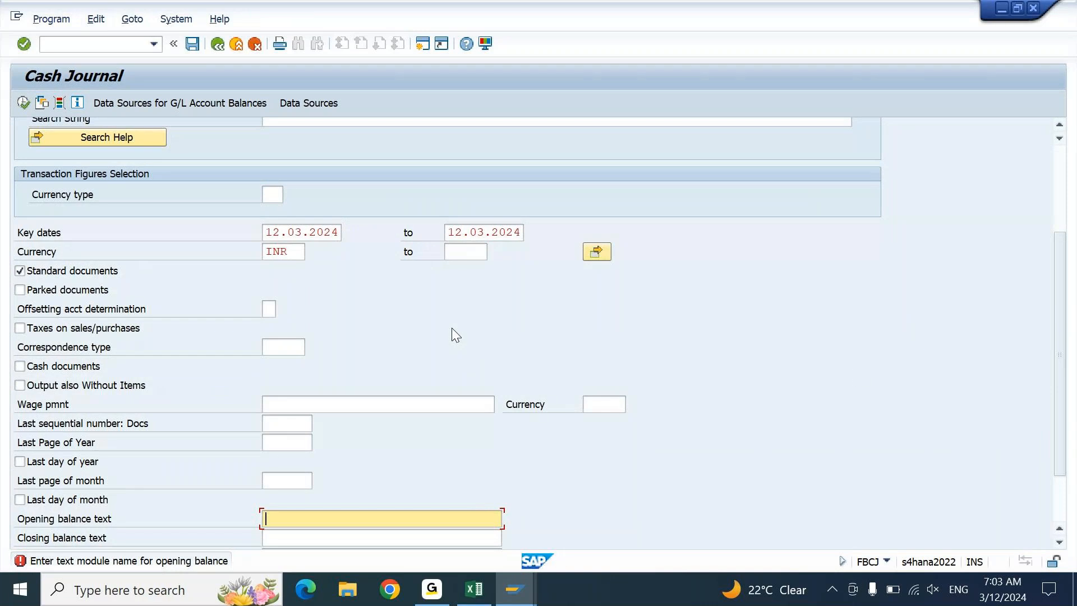
left_click(1062, 225)
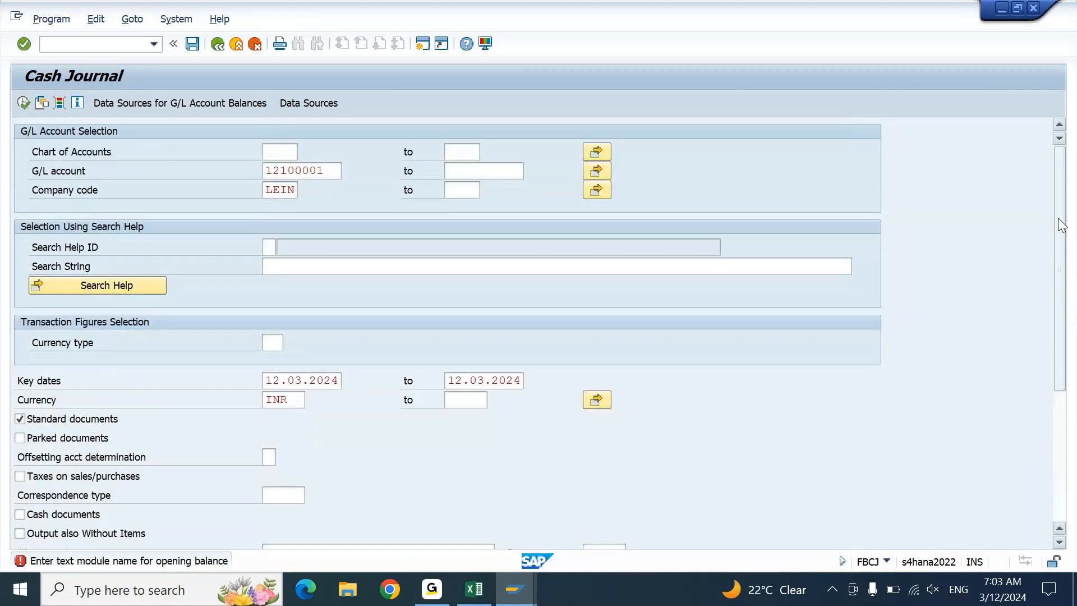
left_click_drag(1059, 220, 1059, 359)
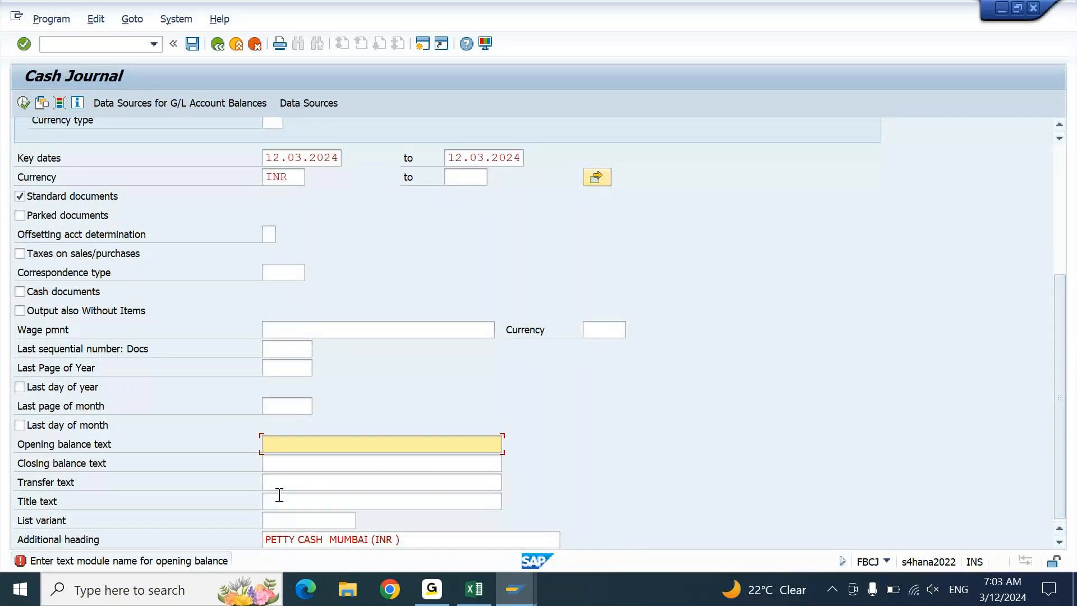
key("Tab")
key("Return")
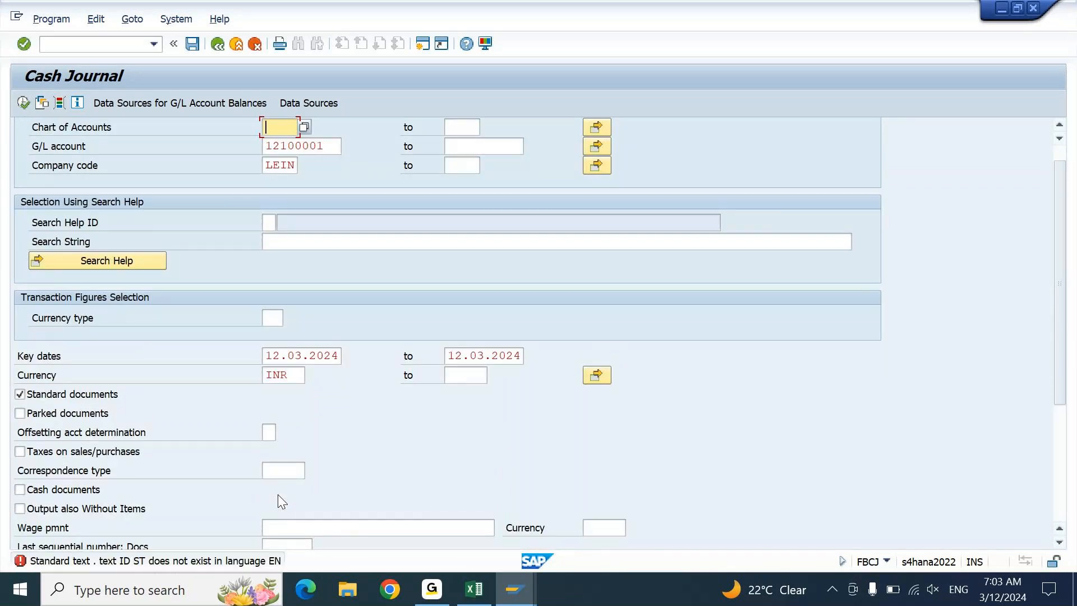
Step: Try to run the cash journal report with chart of accounts LENO and A as the text module name, and return to the cash journal
type("LENO")
key("Return")
left_click(1060, 464)
key("Return")
type("A")
key("Return")
type("A")
key("Return")
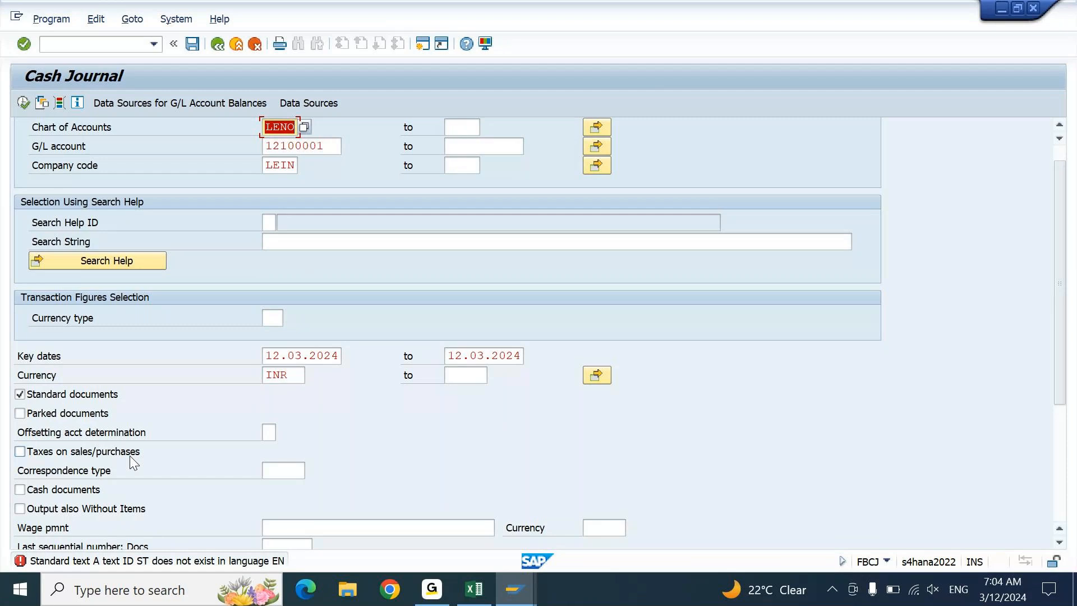
key("F3")
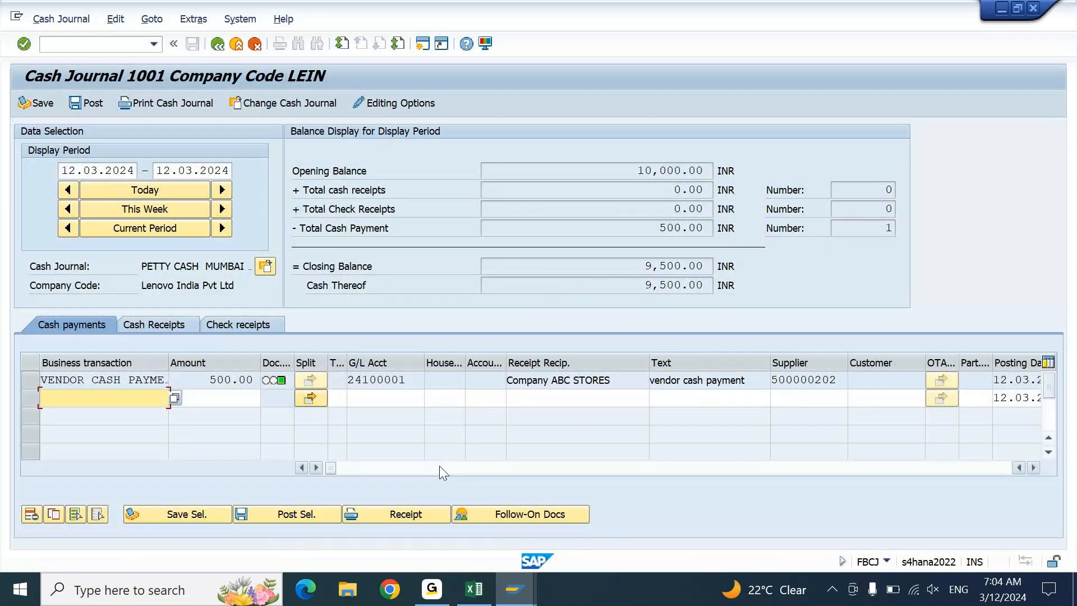
Step: Clear the correspondence type of company code LEIN in the cash journal print parameters and save
mouse_move(515, 589)
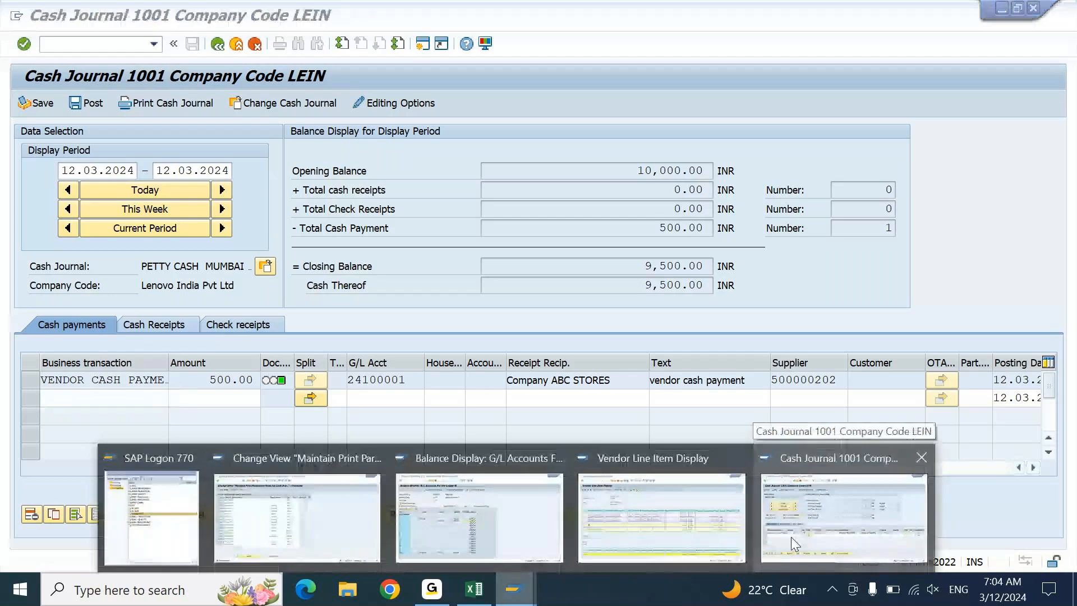
left_click(349, 524)
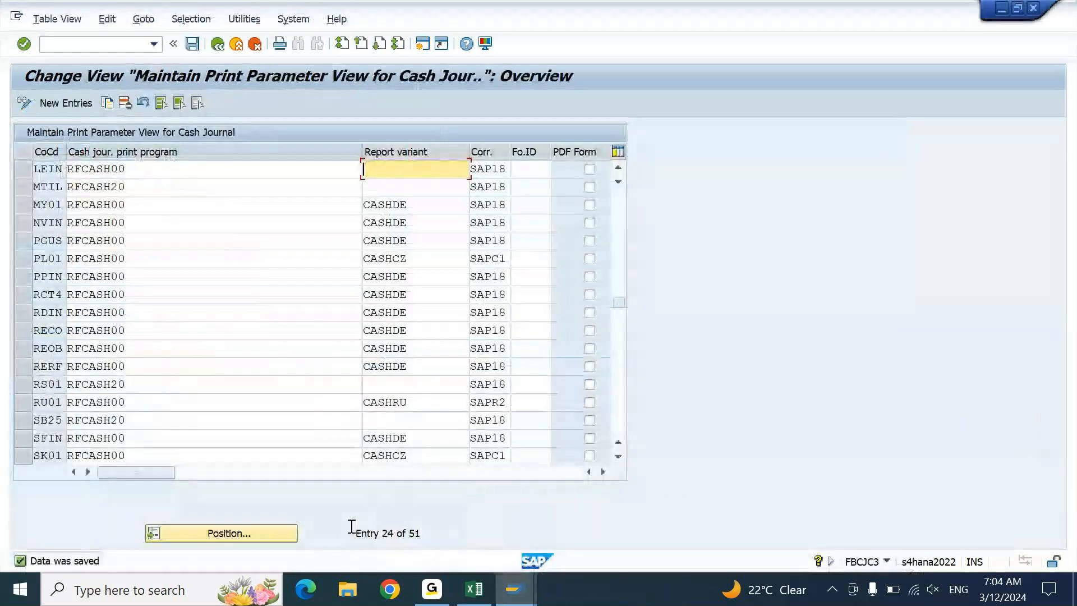
key("Tab")
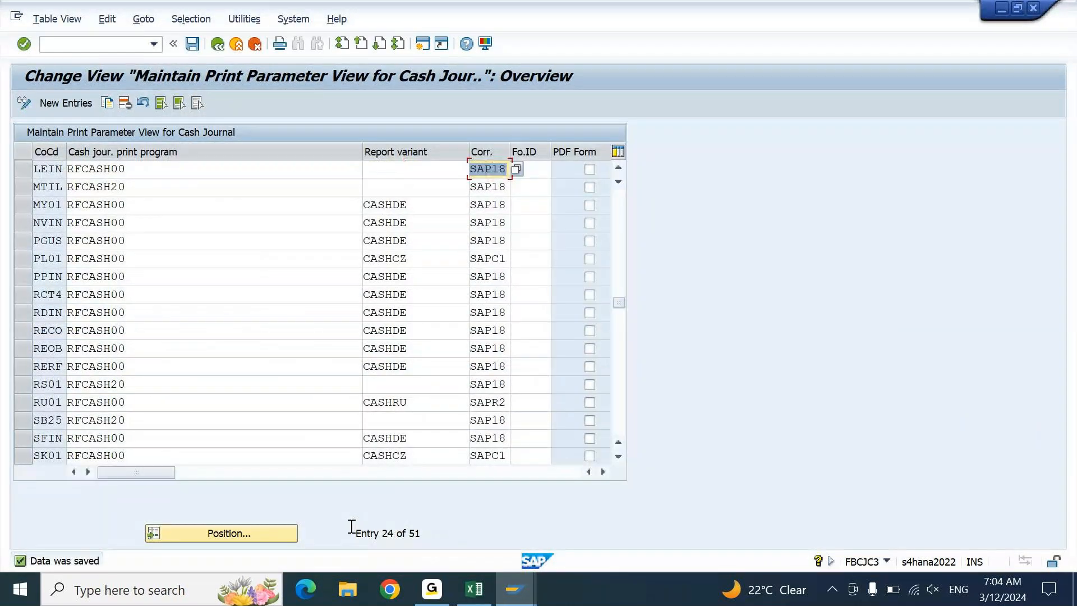
key("Delete")
key("Return")
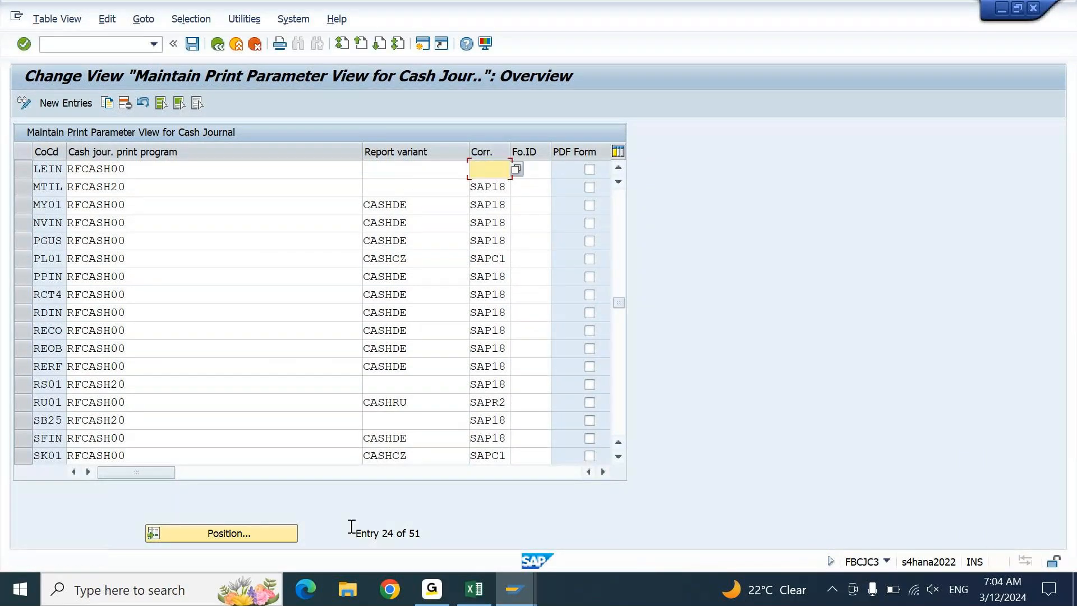
key("ctrl+s")
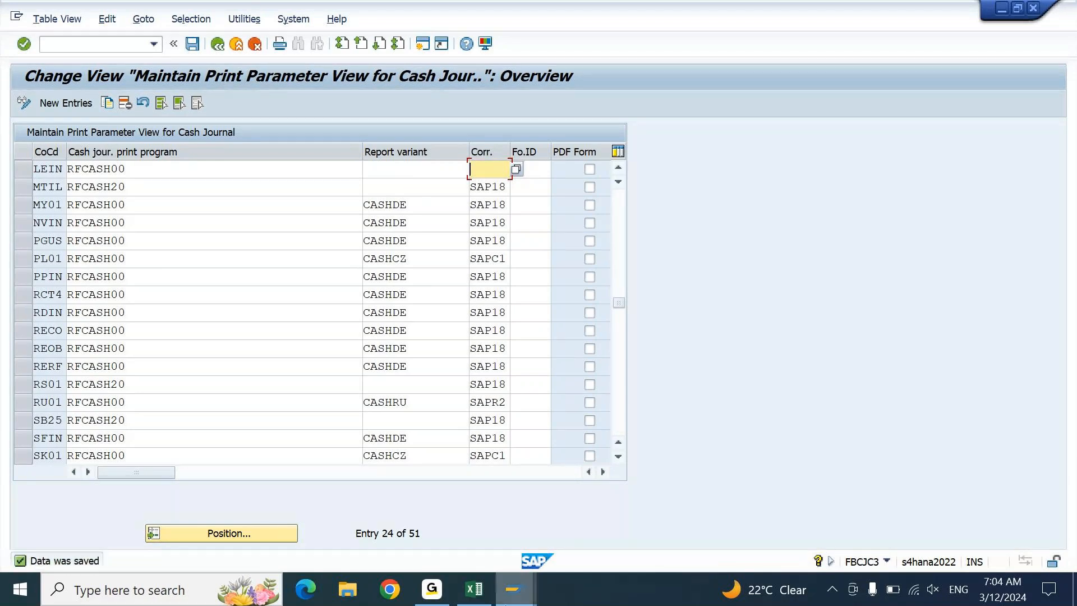
Step: Try to print cash journal 1001 again with the revised print parameters, and return from the report's selection screen
mouse_move(516, 589)
left_click(857, 536)
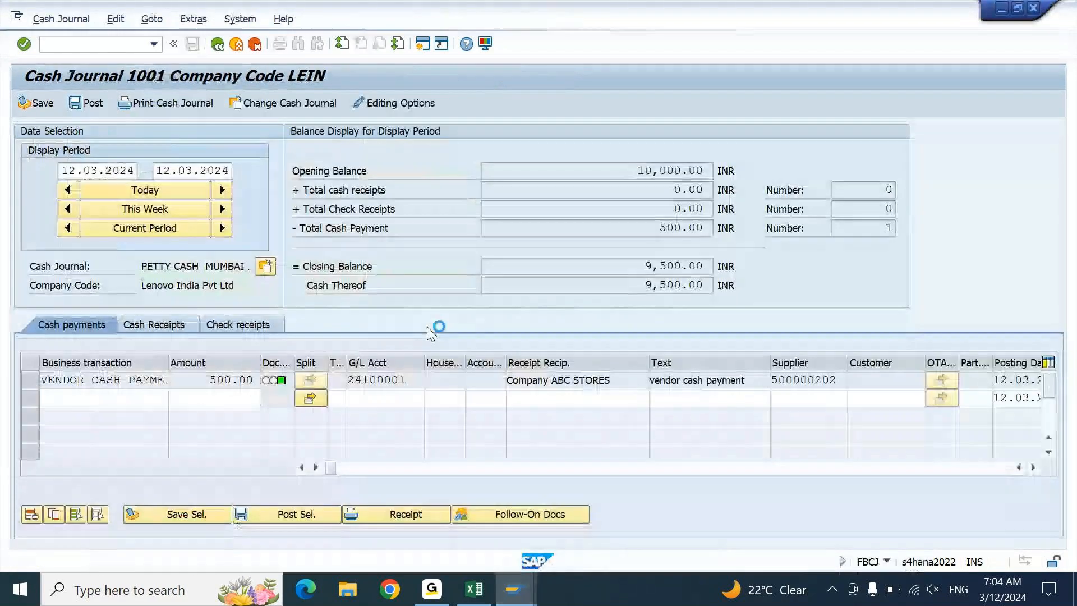
left_click(193, 105)
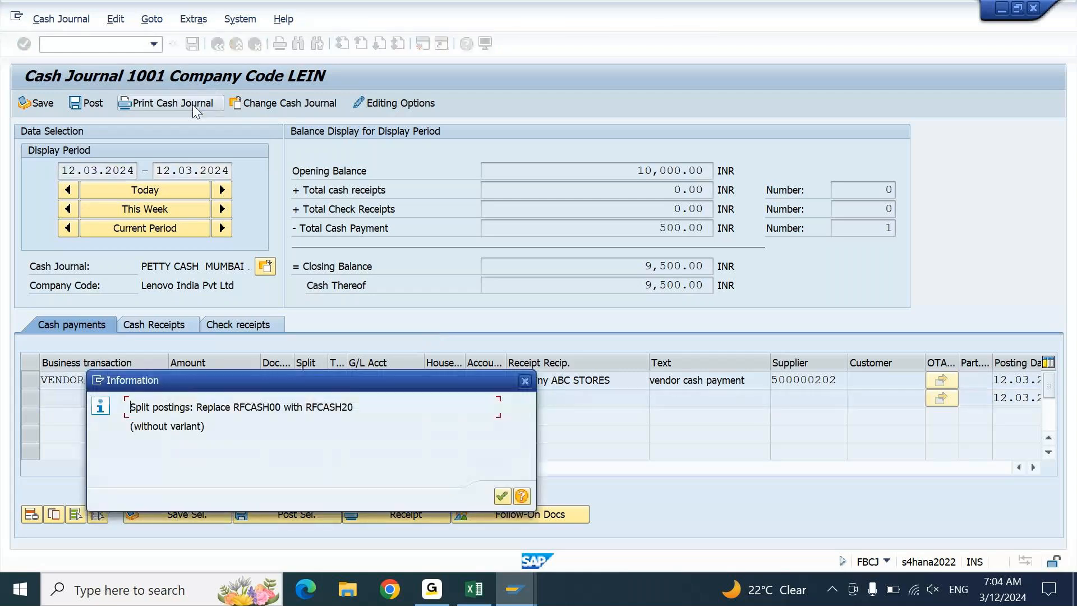
key("Return")
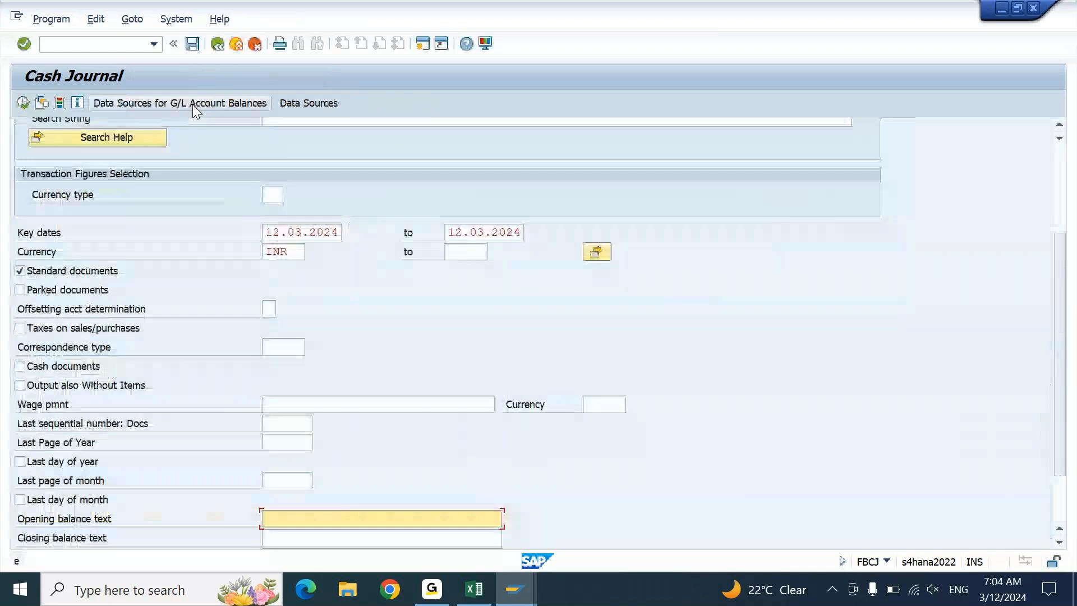
key("F3")
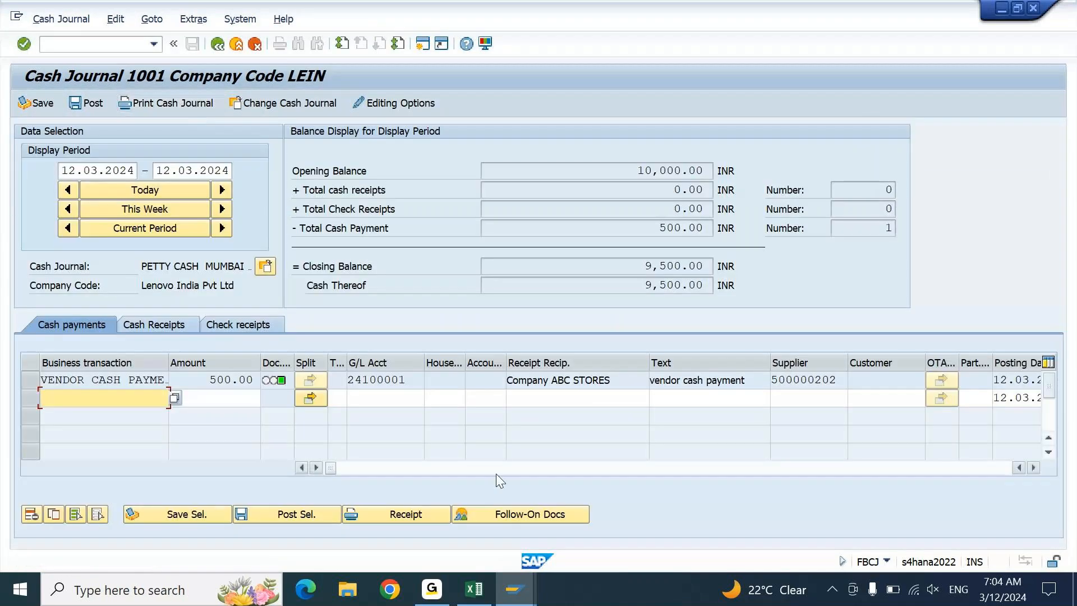
Step: Replace company code LEIN's cash journal print program with RFCASH20, copied from the MTIL entry
mouse_move(514, 589)
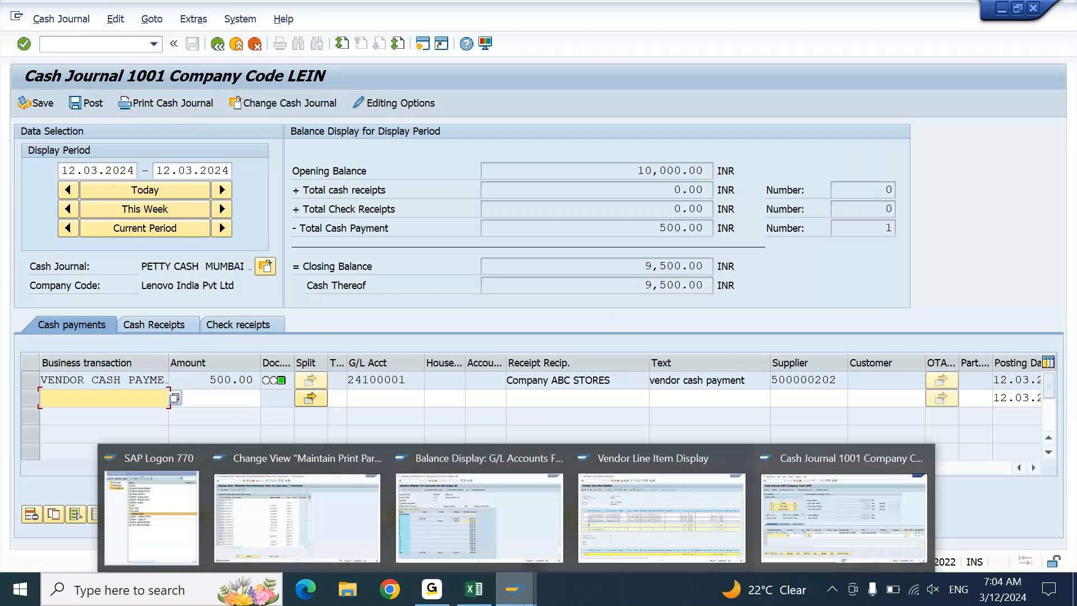
left_click(345, 509)
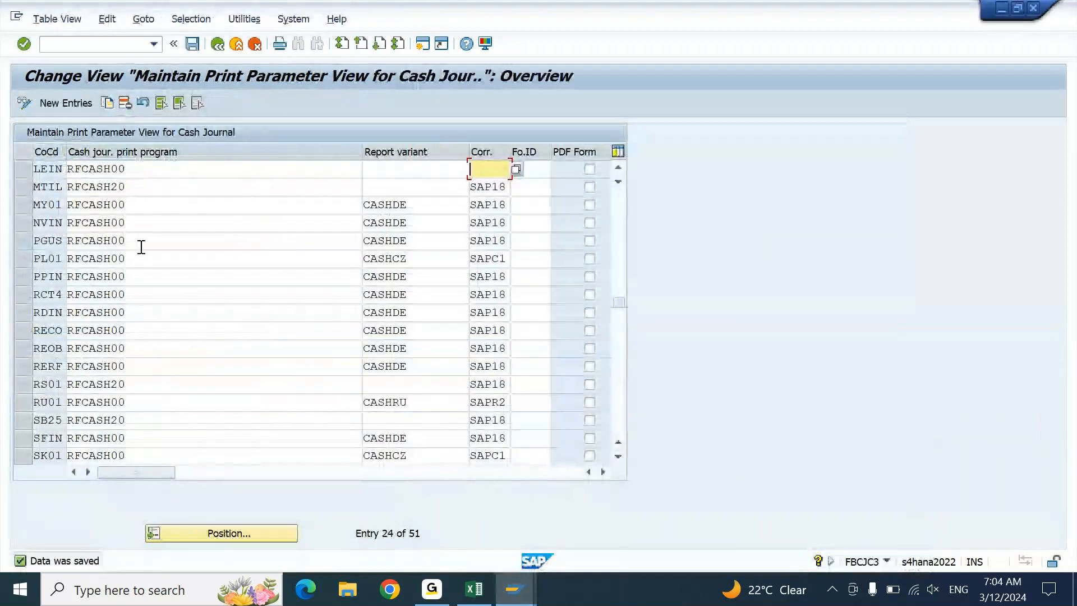
key("shift+Tab")
key("shift+Tab")
key("Down")
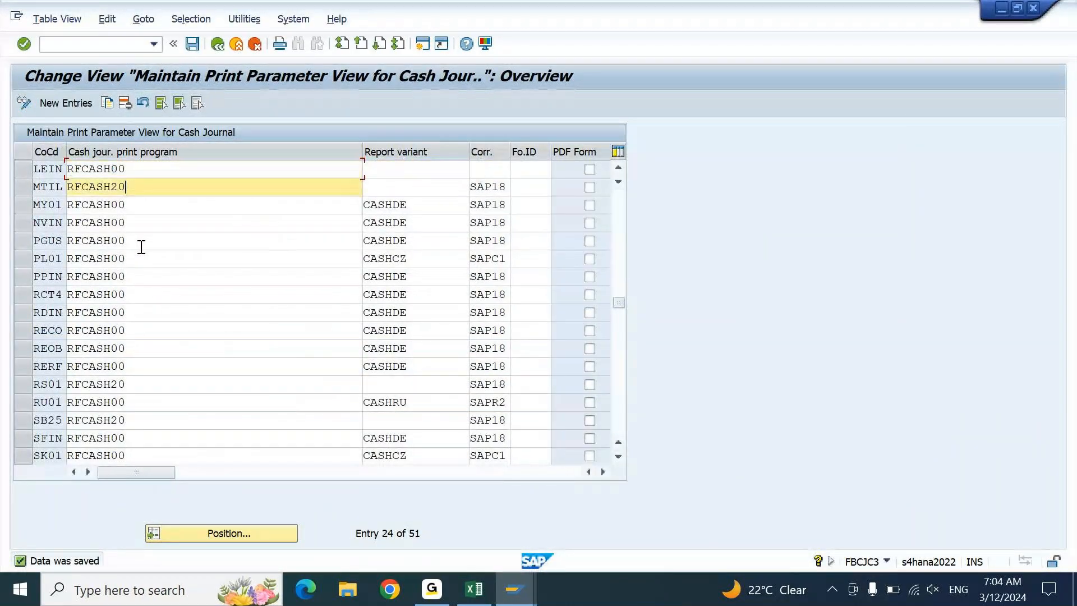
key("shift+Home")
key("ctrl+c")
key("Up")
key("shift+End")
key("ctrl+v")
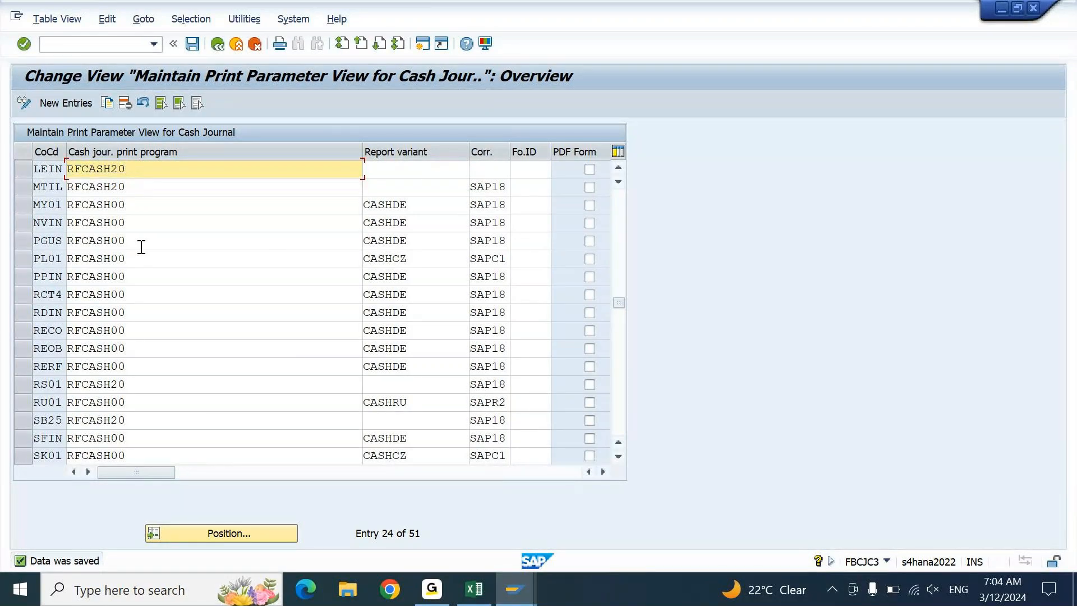
Step: Save company code LEIN's print parameters with program RFCASH20 and print cash journal 1001
key("shift+Home")
key("ctrl+s")
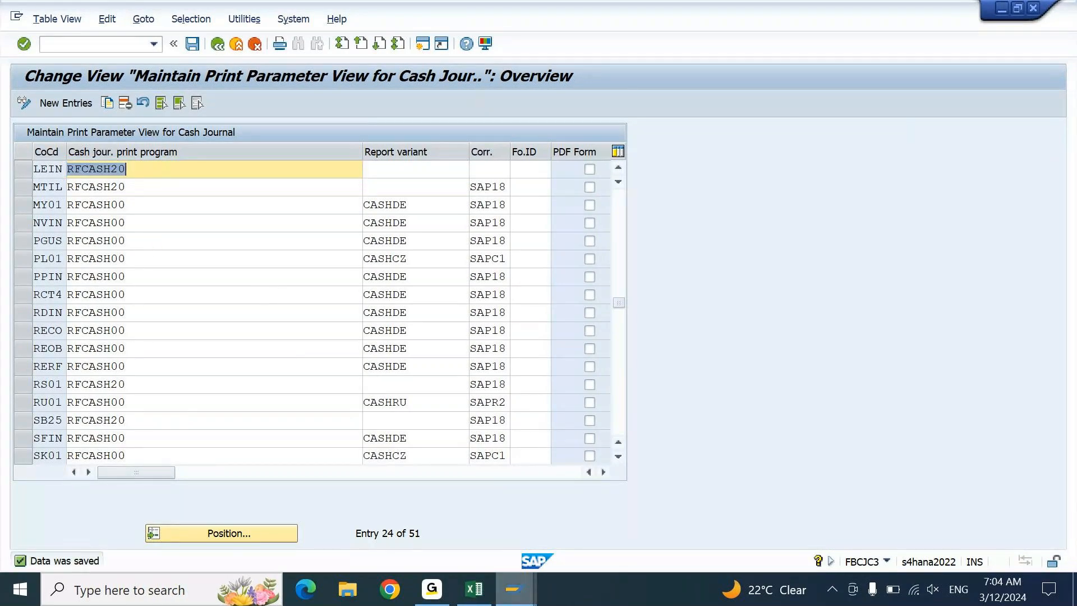
mouse_move(514, 589)
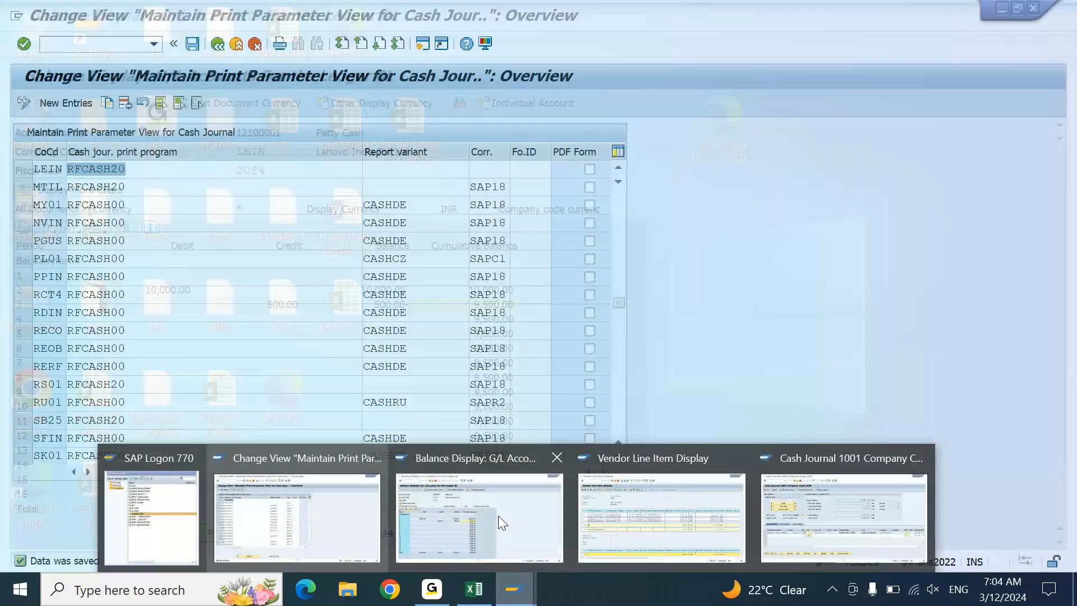
left_click(793, 508)
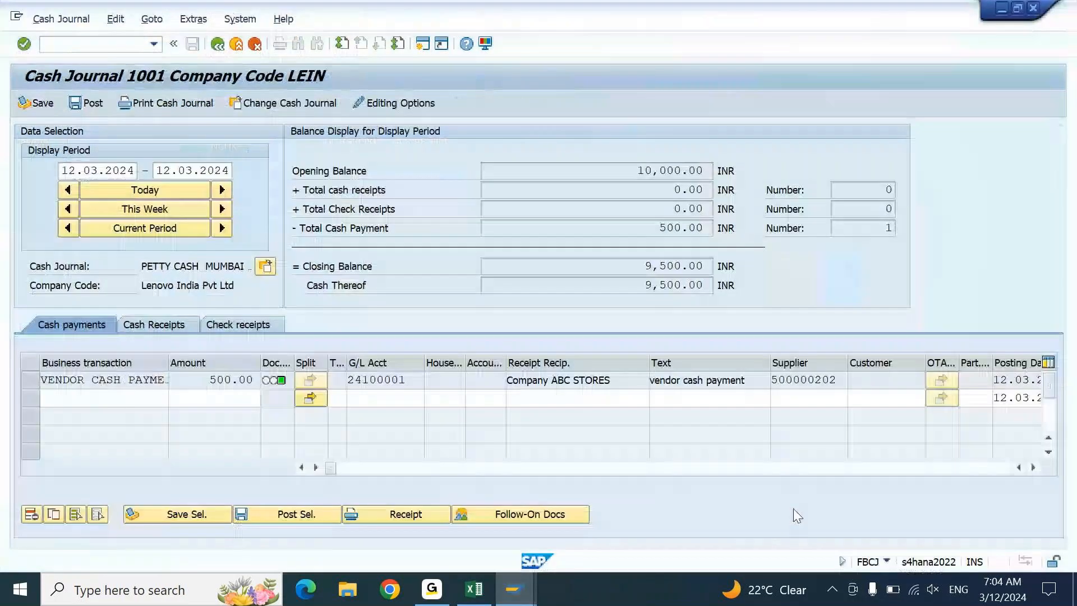
left_click(191, 101)
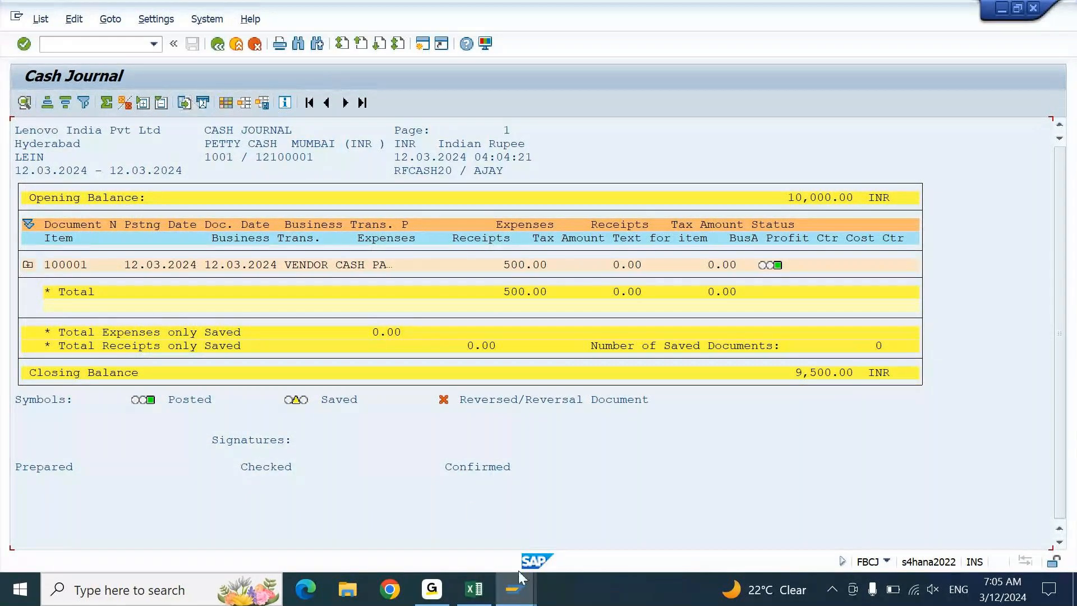
Step: Review company code LEIN's print program entry in the print parameters, and return to the printed cash journal
mouse_move(519, 577)
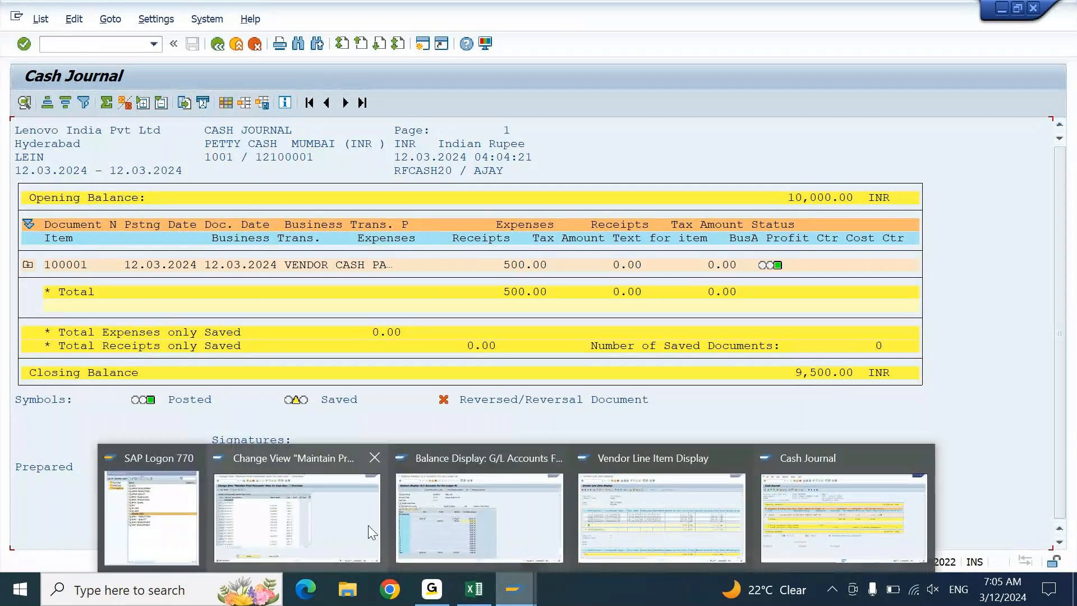
left_click(338, 529)
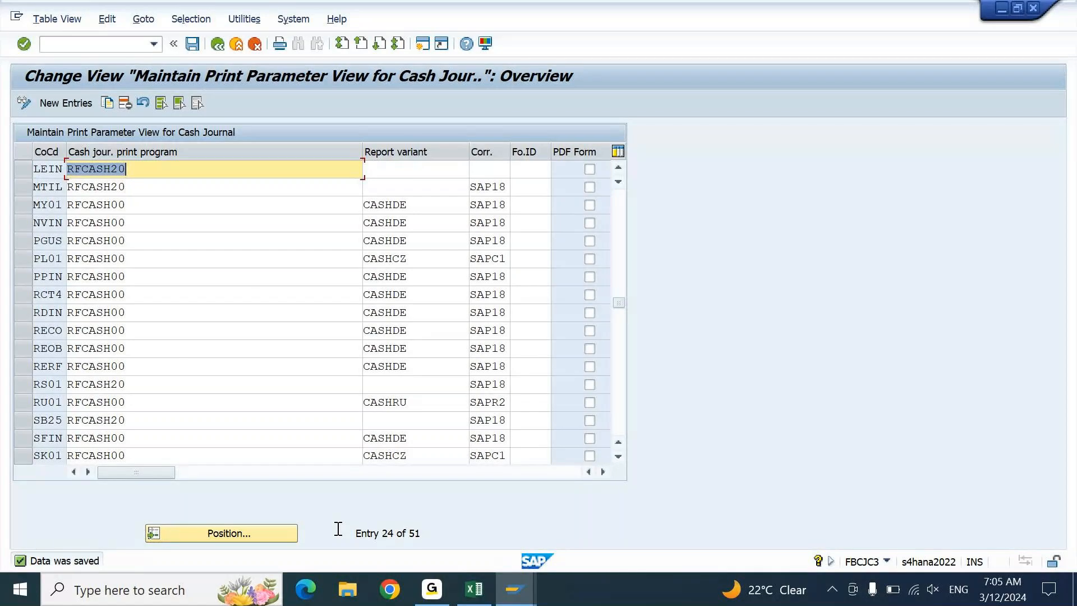
left_click(538, 604)
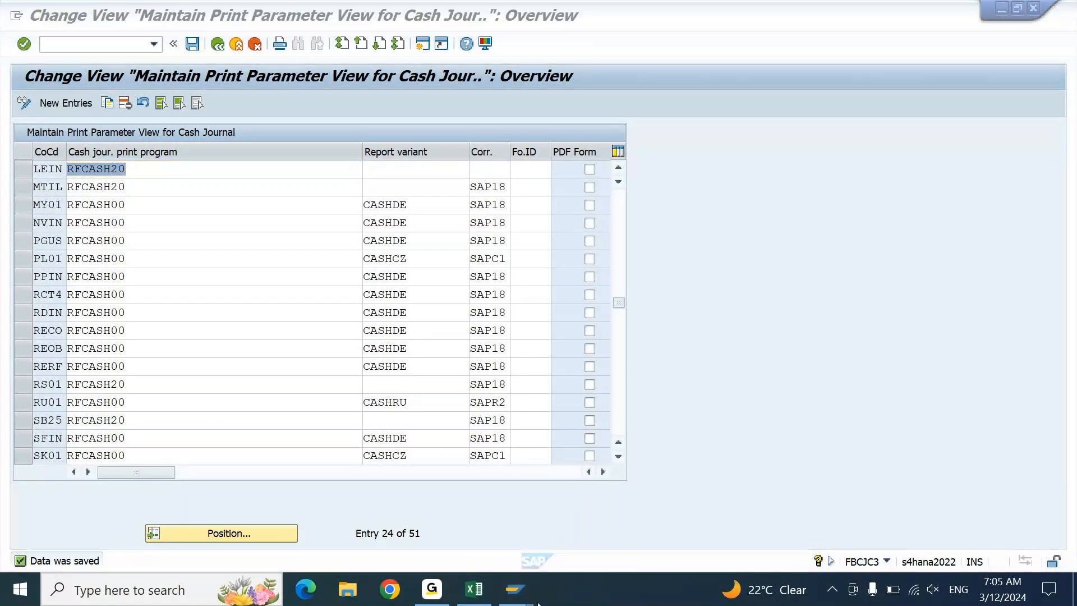
mouse_move(521, 592)
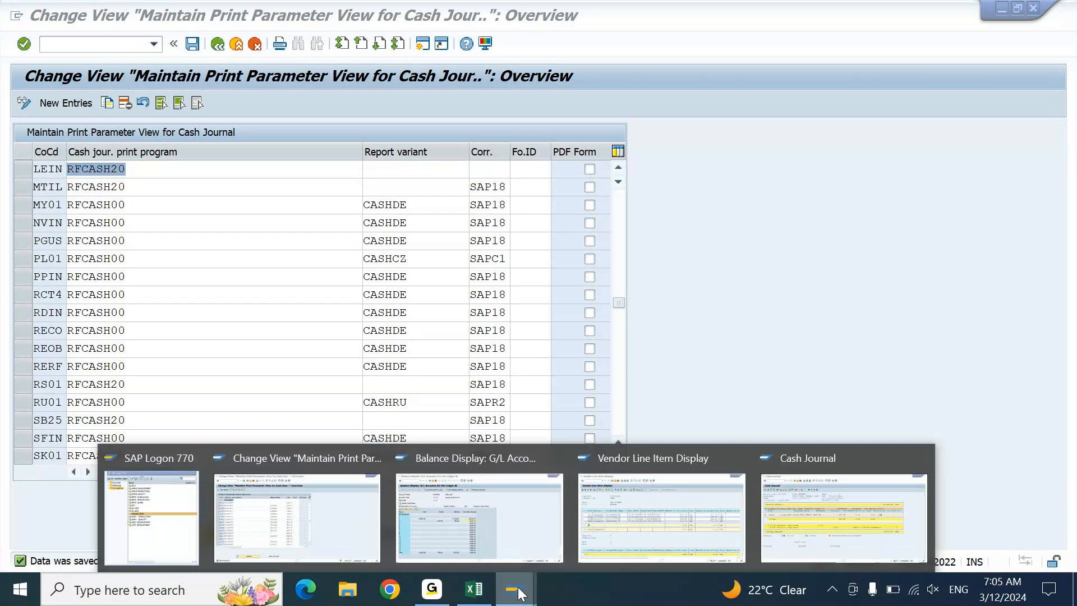
left_click(844, 516)
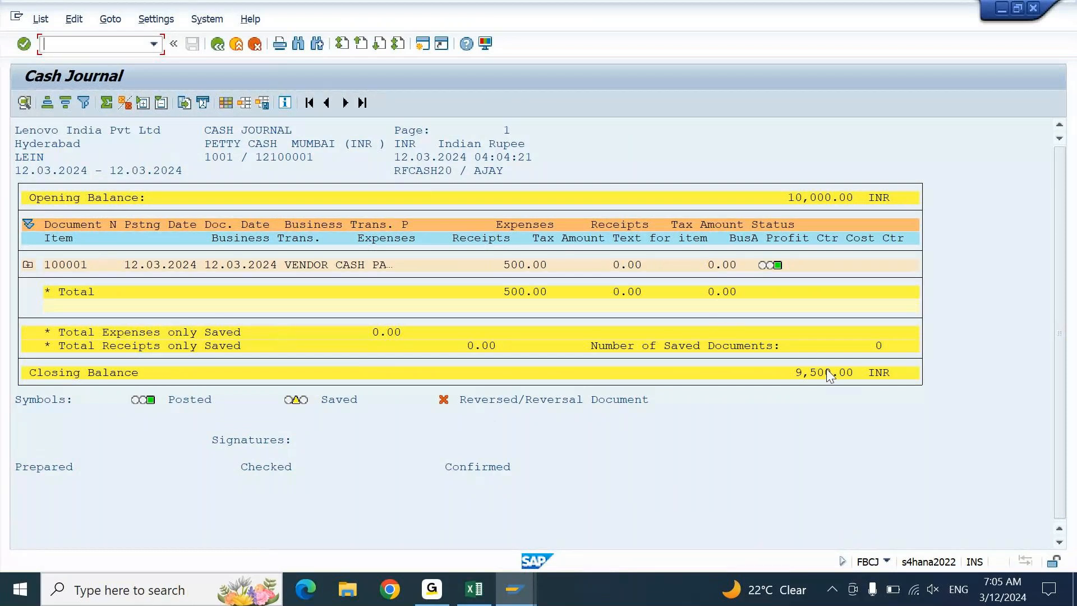
Step: Check the Petty Cash G/L account's cumulative balance for period 3 against the closing balance of the printed cash journal
mouse_move(515, 589)
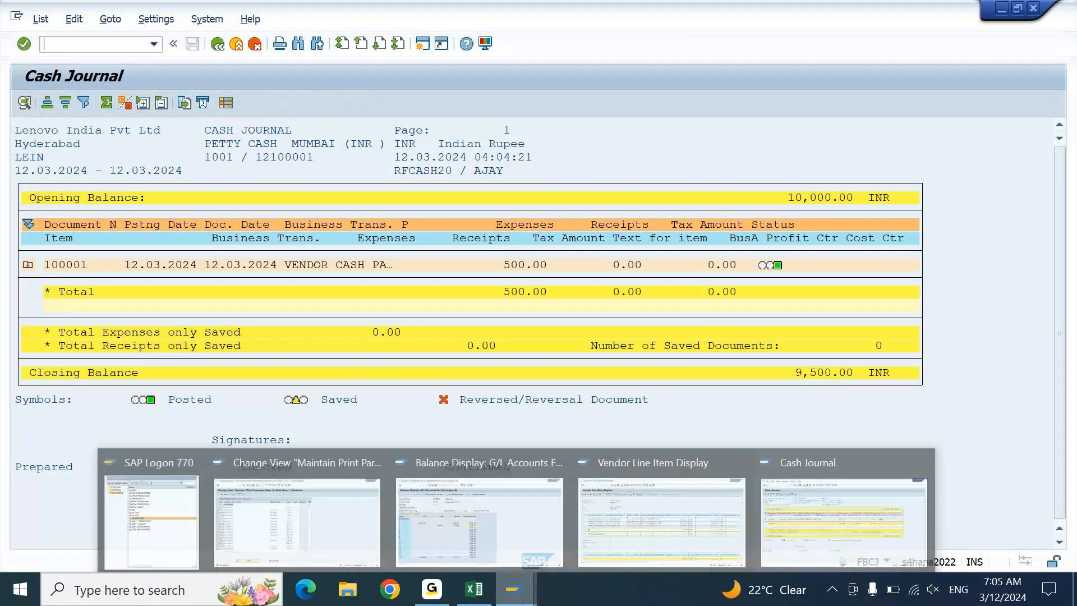
left_click(480, 519)
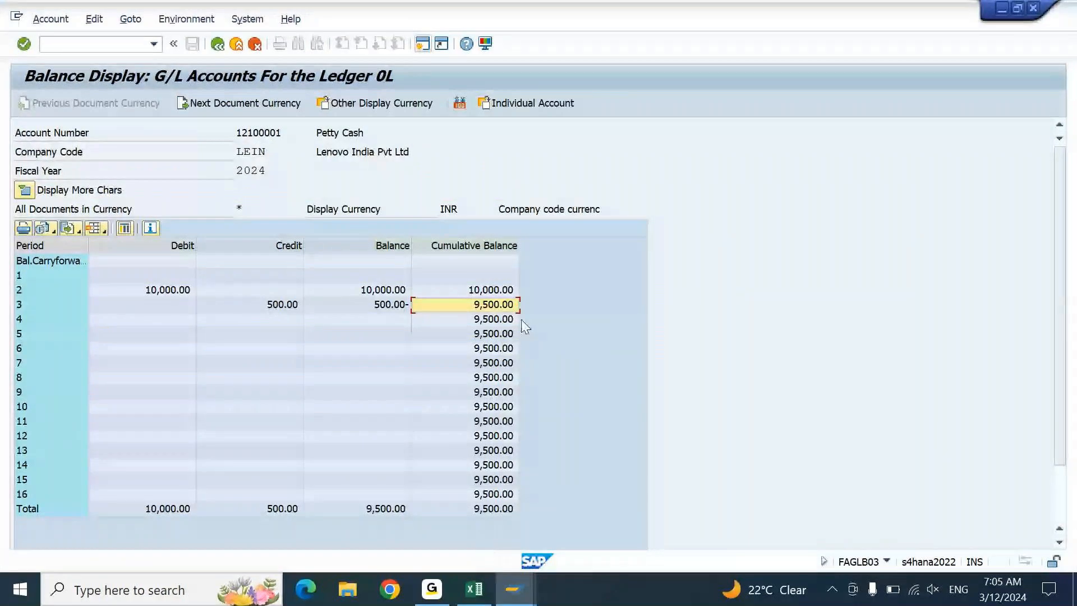
double_click(493, 304)
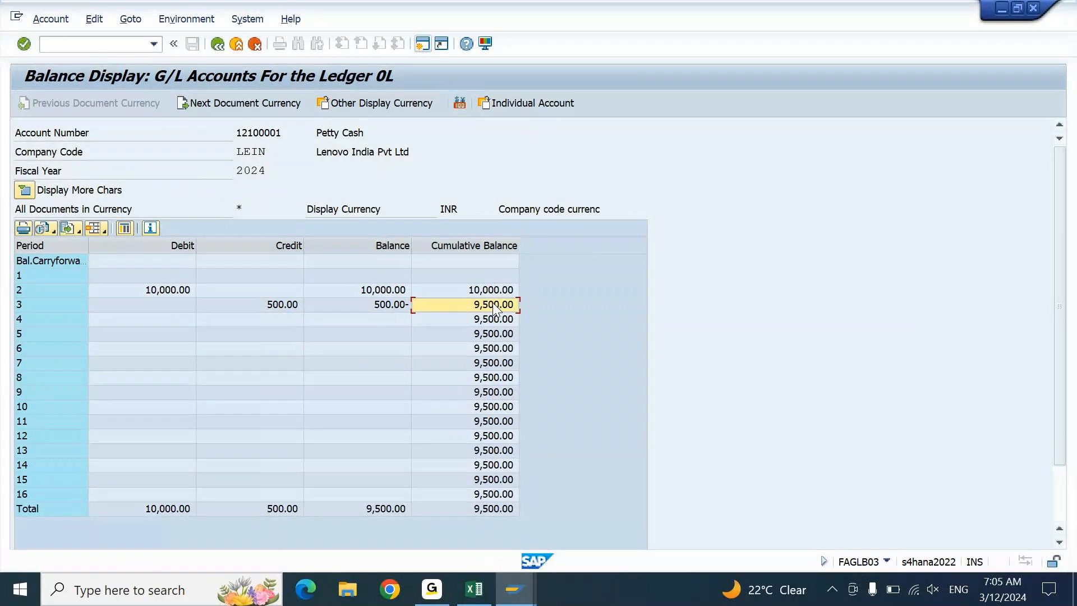
mouse_move(515, 589)
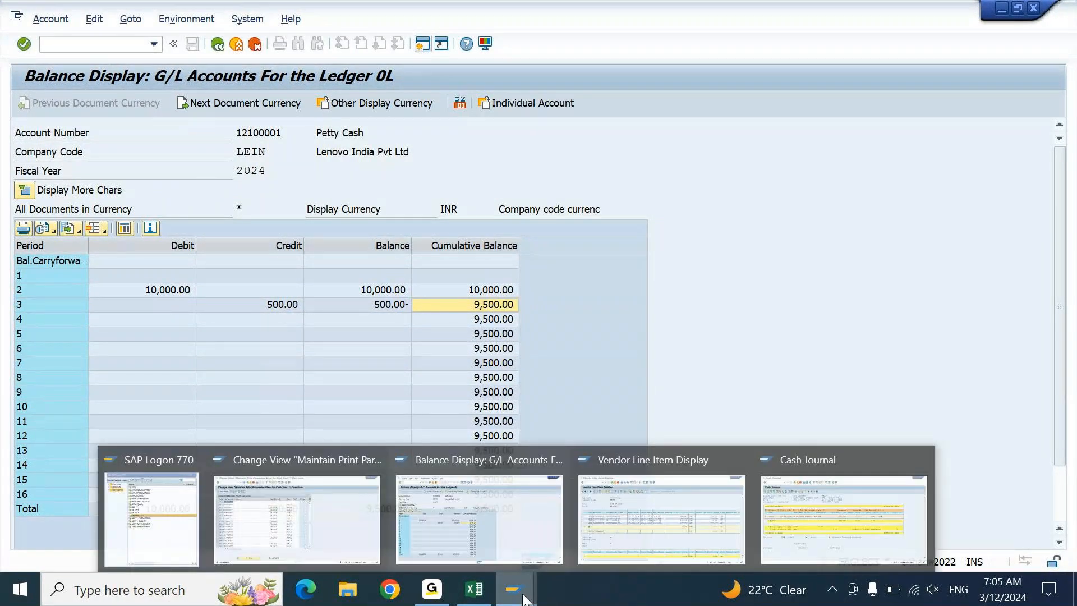
left_click(778, 509)
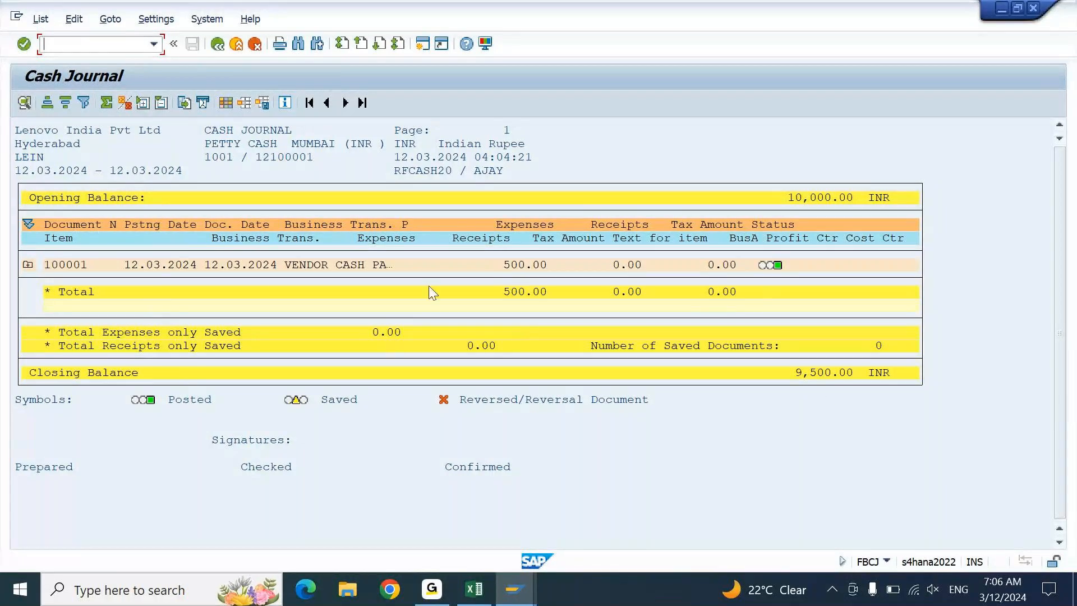
Step: Examine the line item of document 100001 in the printed journal, and return to the cash journal entry screen
left_click(28, 266)
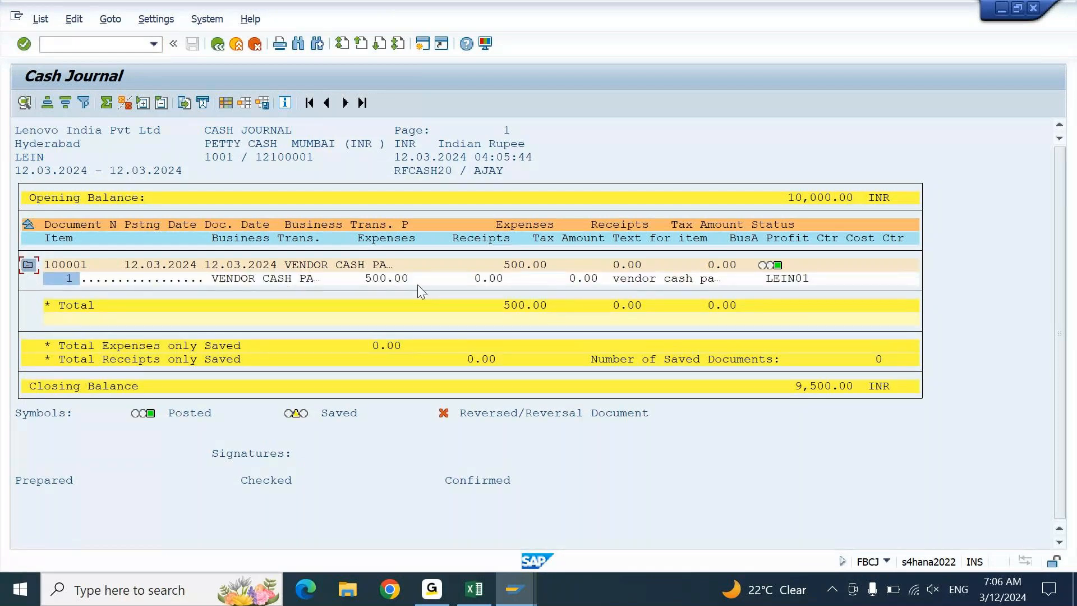
left_click(28, 265)
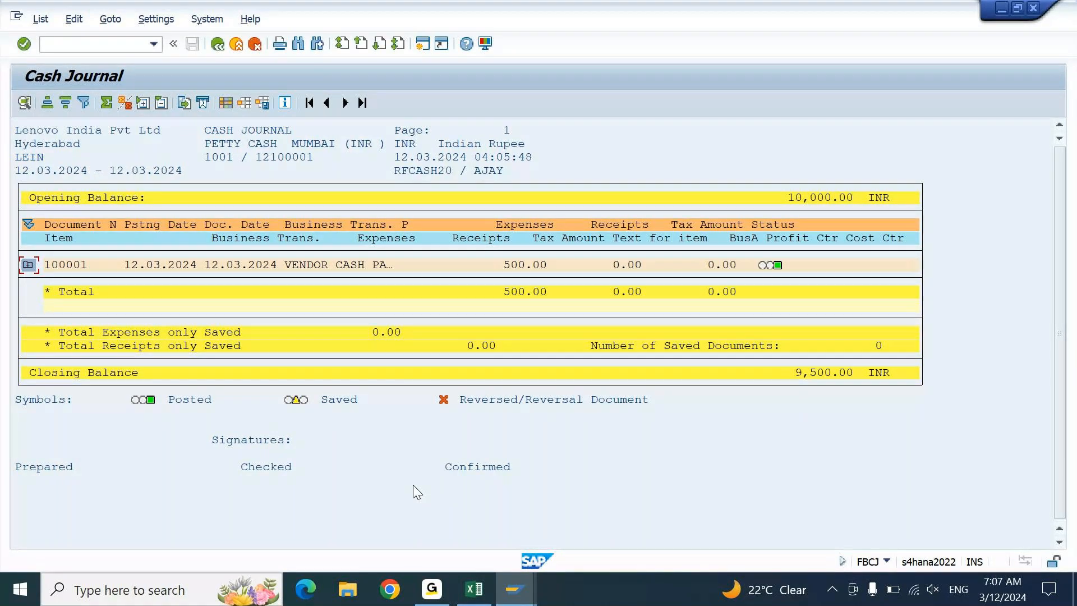
key("F3")
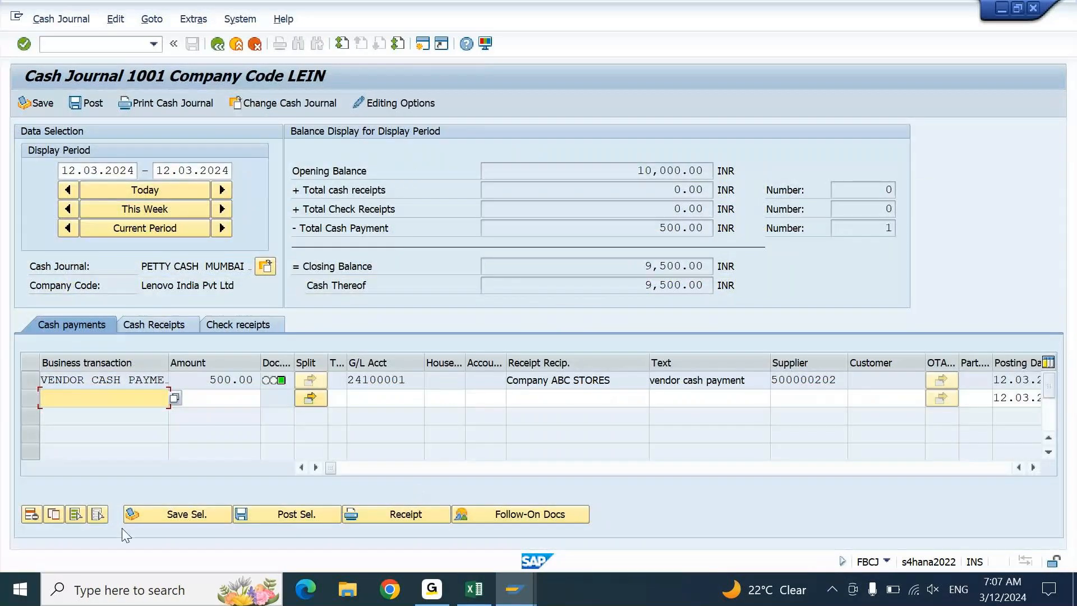
Step: Add a new cash payments line with business transaction CASH PAYMENT and an amount of 100
key("F4")
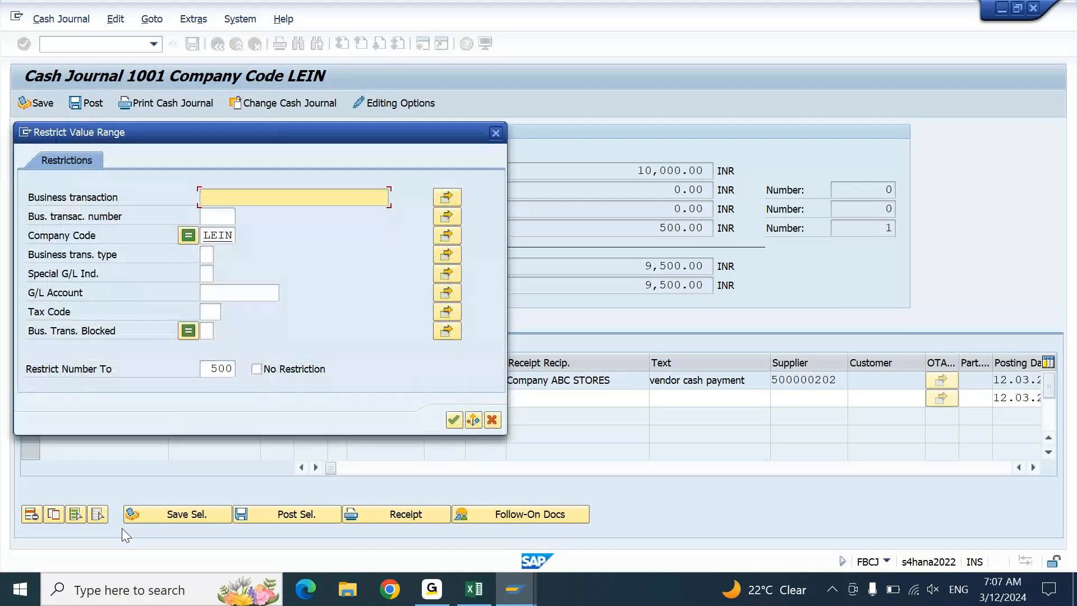
key("Return")
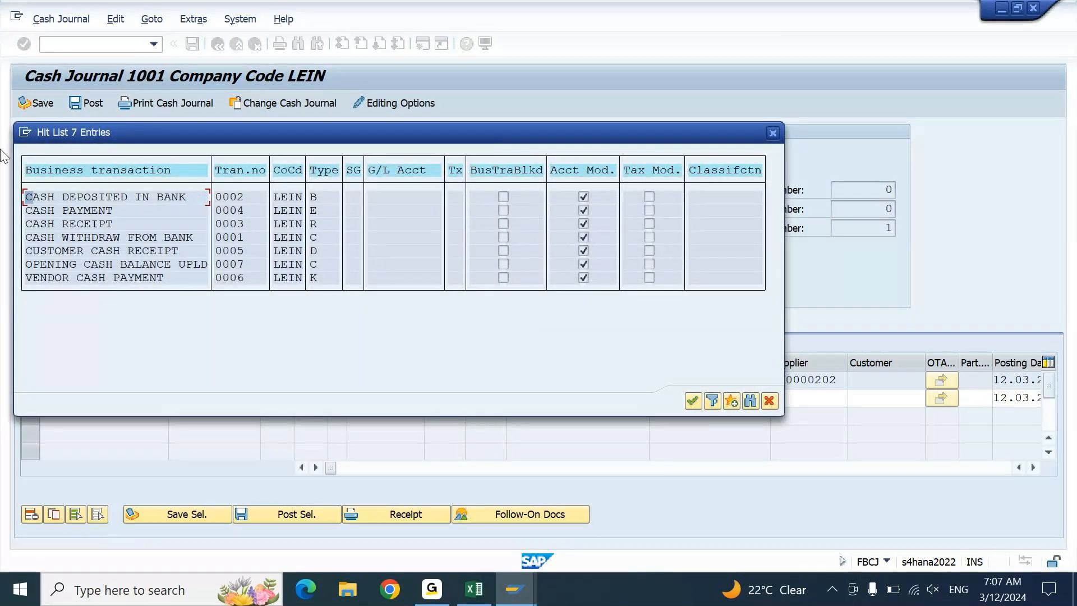
double_click(75, 211)
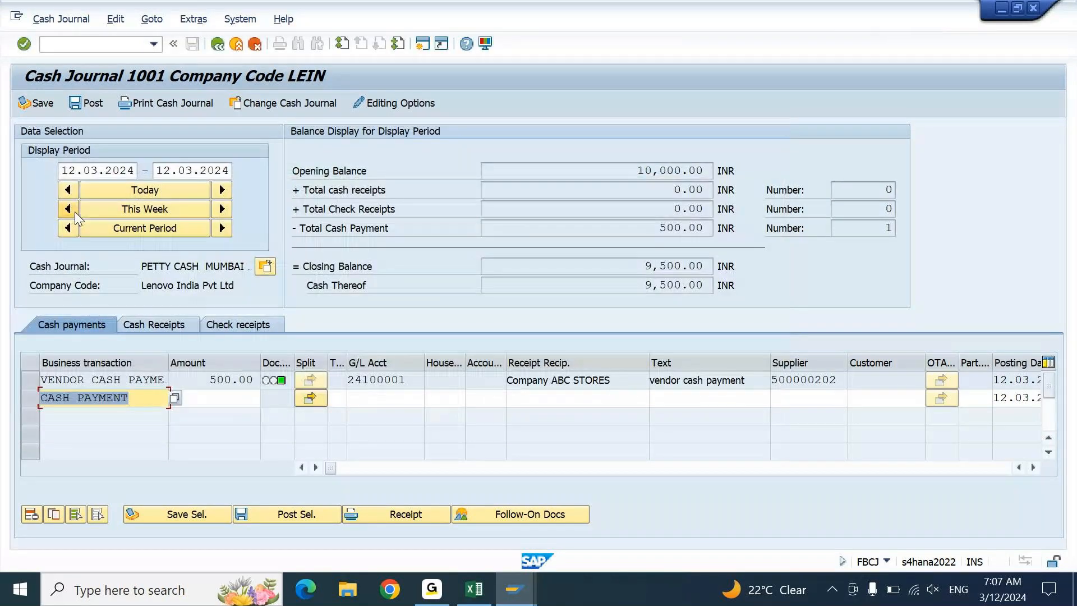
key("Tab")
type("100")
Step: Look up G/L accounts matching 4* and assign the Rent account to the new cash payment line
key("Tab")
key("Tab")
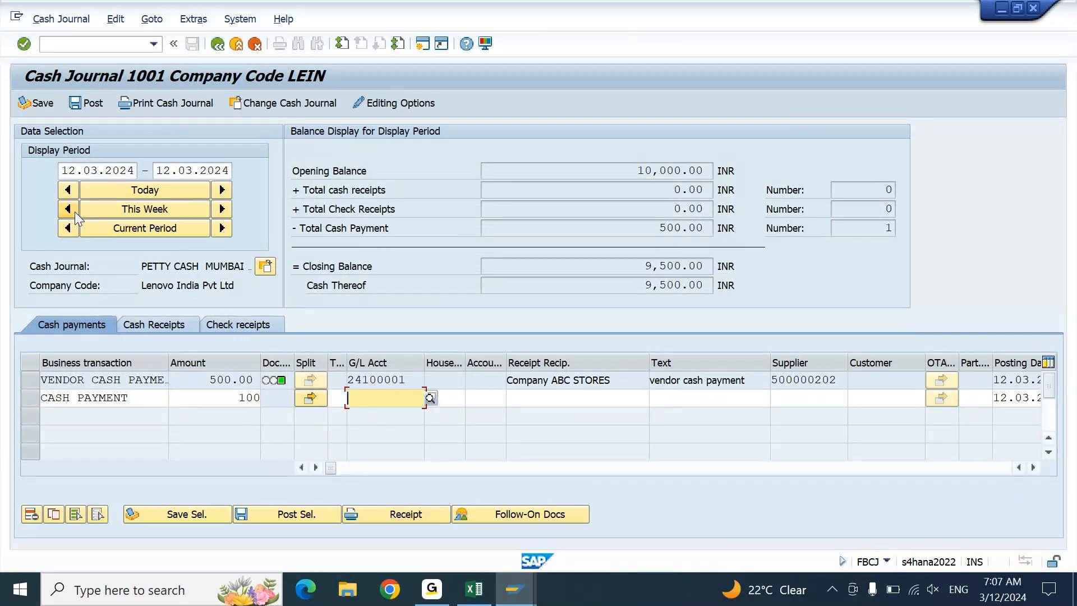
key("F4")
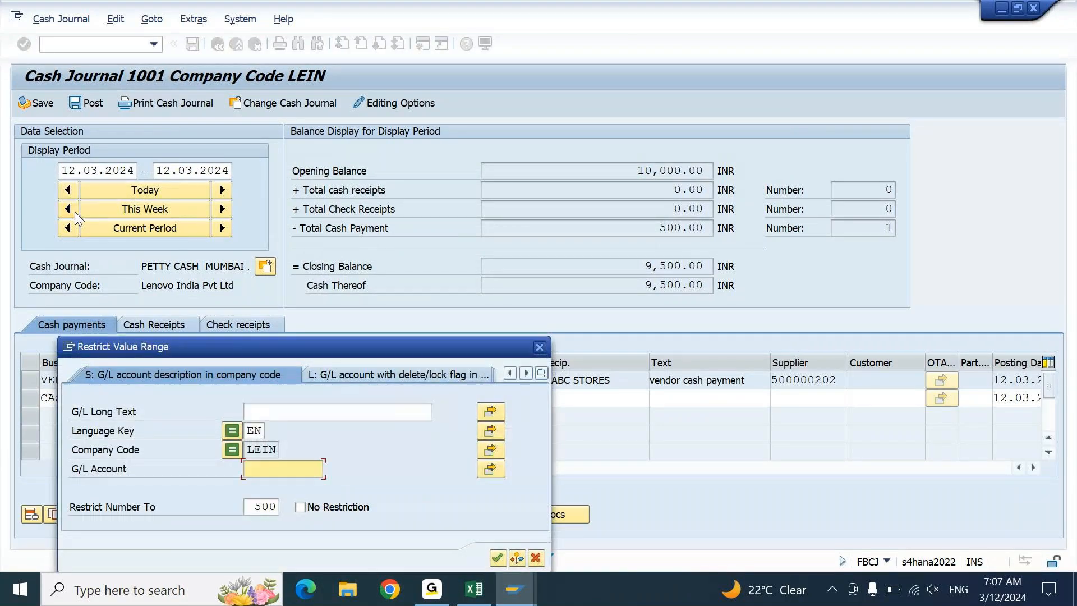
type("4")
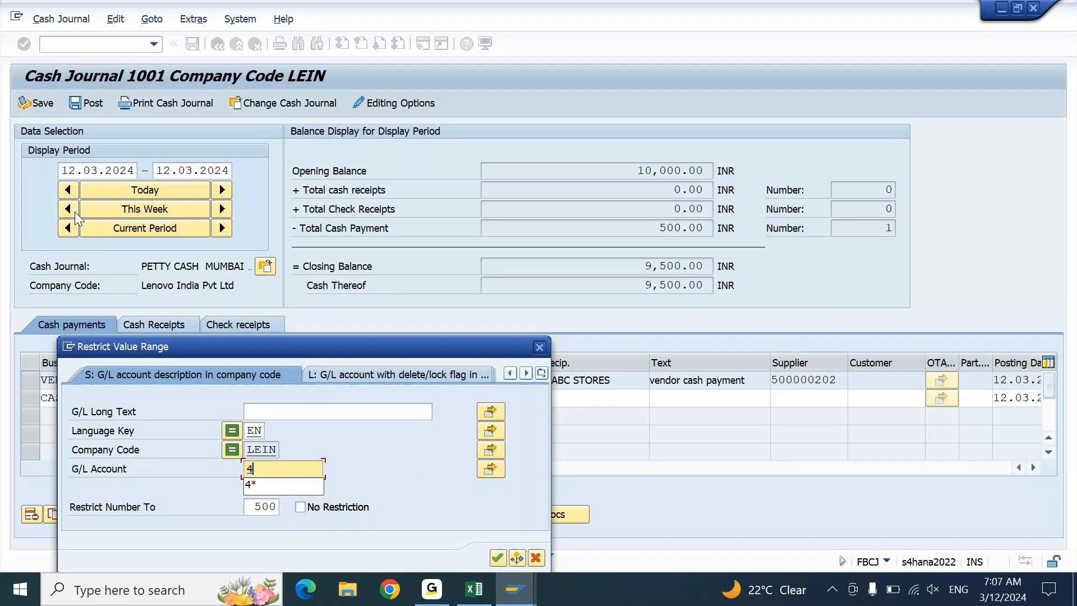
type("*")
key("Return")
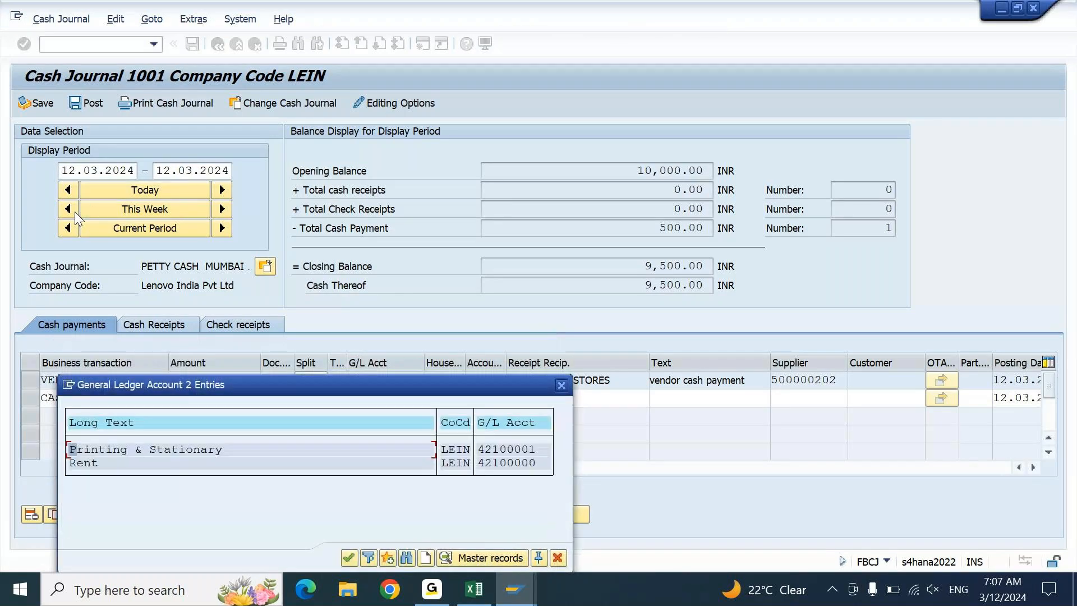
double_click(91, 465)
Step: Enter RENT PAID BY CASH as both the receipt recipient and the text of the cash payment line
key("Tab")
key("Tab")
key("Tab")
type("RENT")
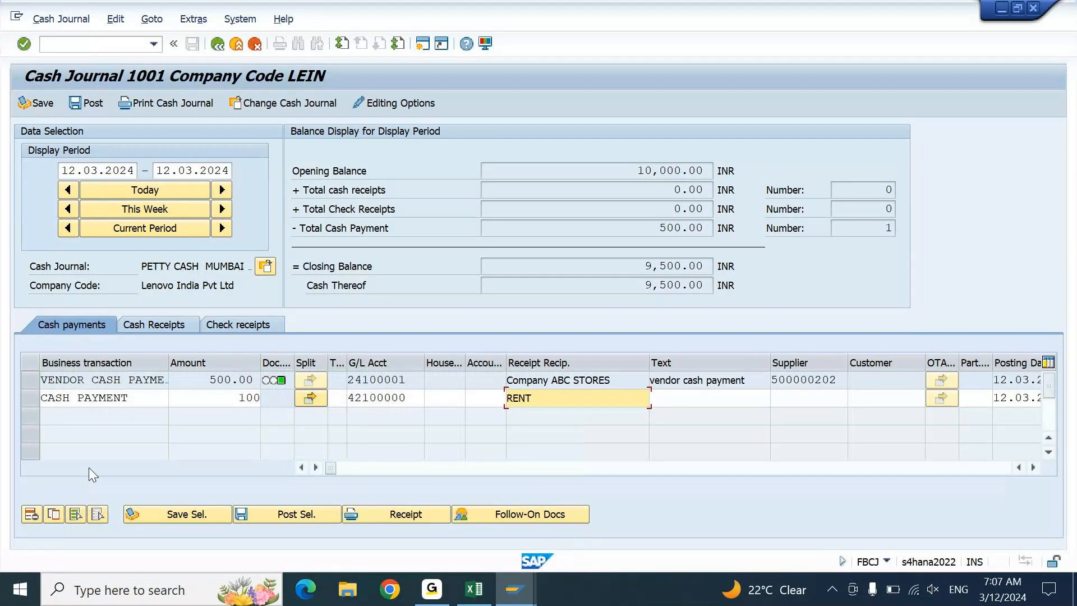
type(" PAID BY CASH")
key("Tab")
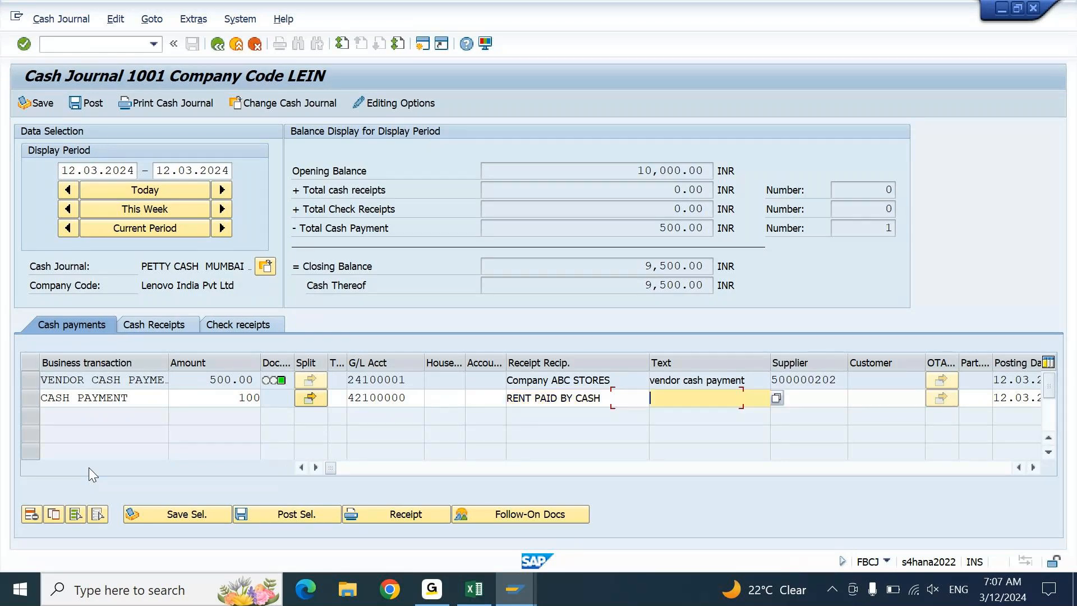
key("shift+Tab")
key("ctrl+c")
key("Tab")
key("ctrl+v")
Step: Set the base amount of the rent payment line to 100
key("Tab")
key("Tab")
key("Tab")
key("Tab")
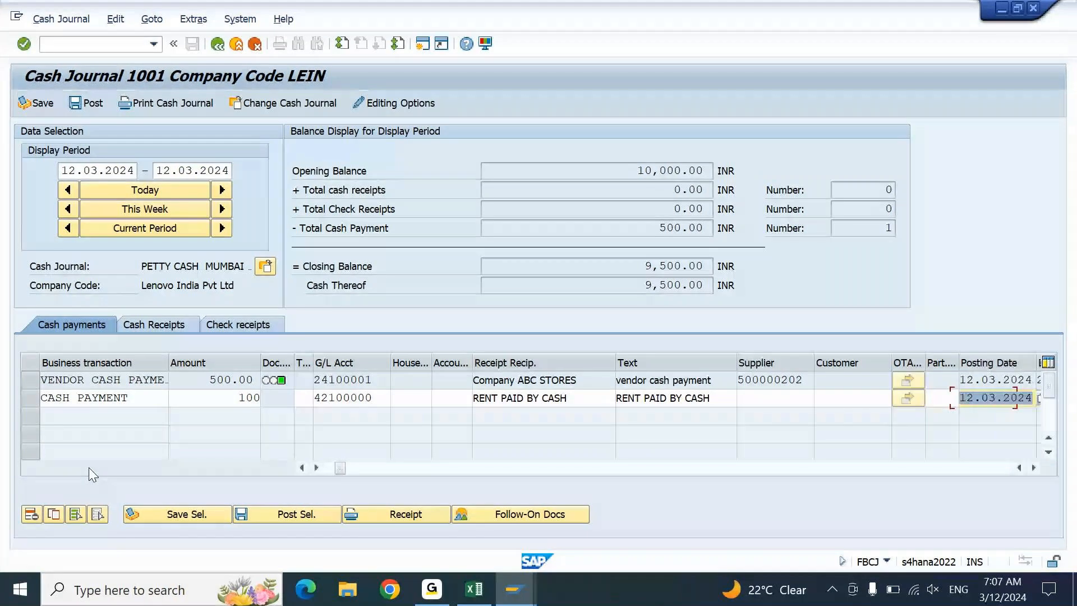
key("Tab")
key("Tab")
key("Tab")
key("Tab")
key("Tab")
key("Tab")
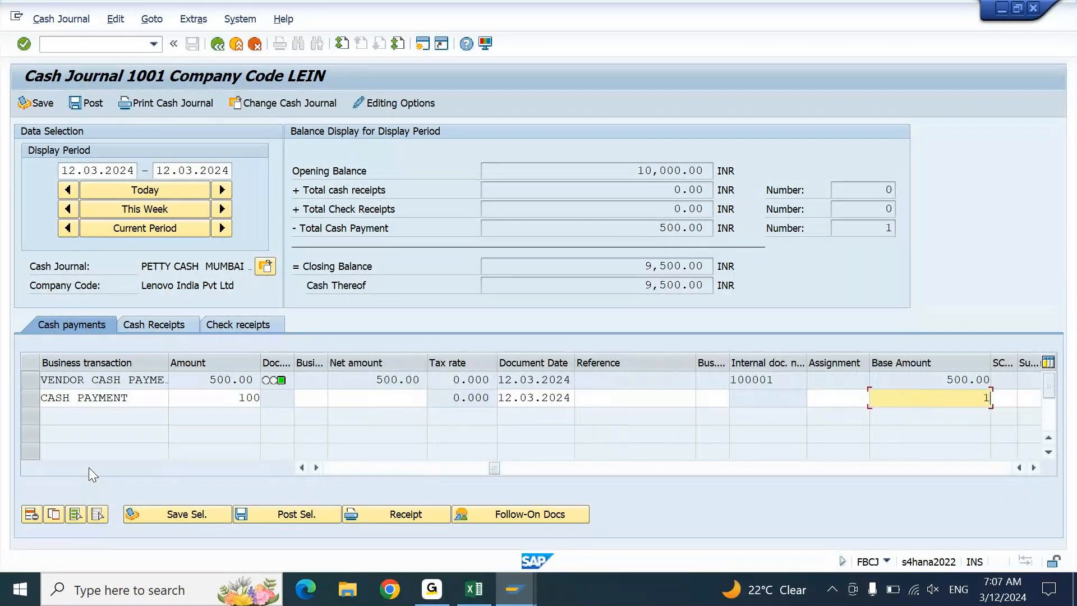
type("100")
Step: Assign profit center LEIN01 to the rent payment line and confirm the entry
key("Tab")
key("Tab")
key("Tab")
key("Tab")
key("Tab")
key("Tab")
key("Tab")
key("Tab")
key("Tab")
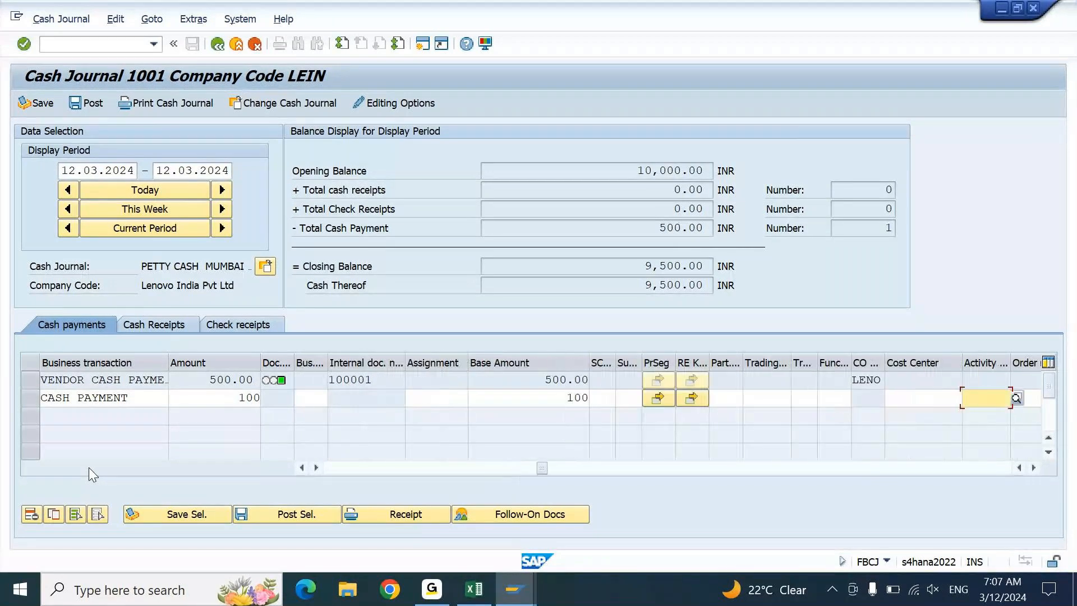
key("Tab")
key("Tab")
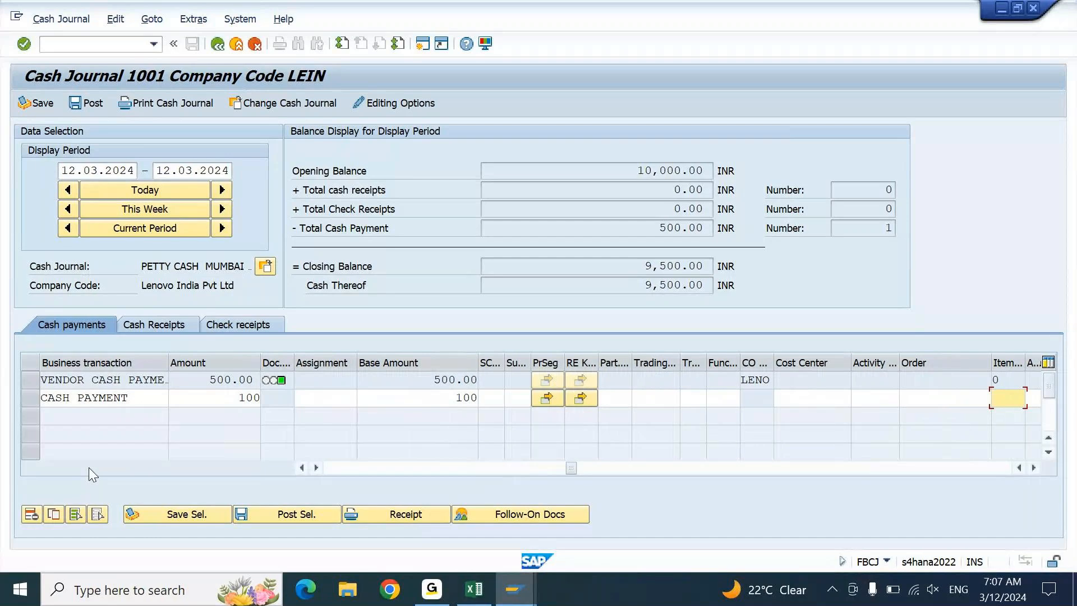
key("Tab")
key("Tab")
key("Tab")
key("Tab")
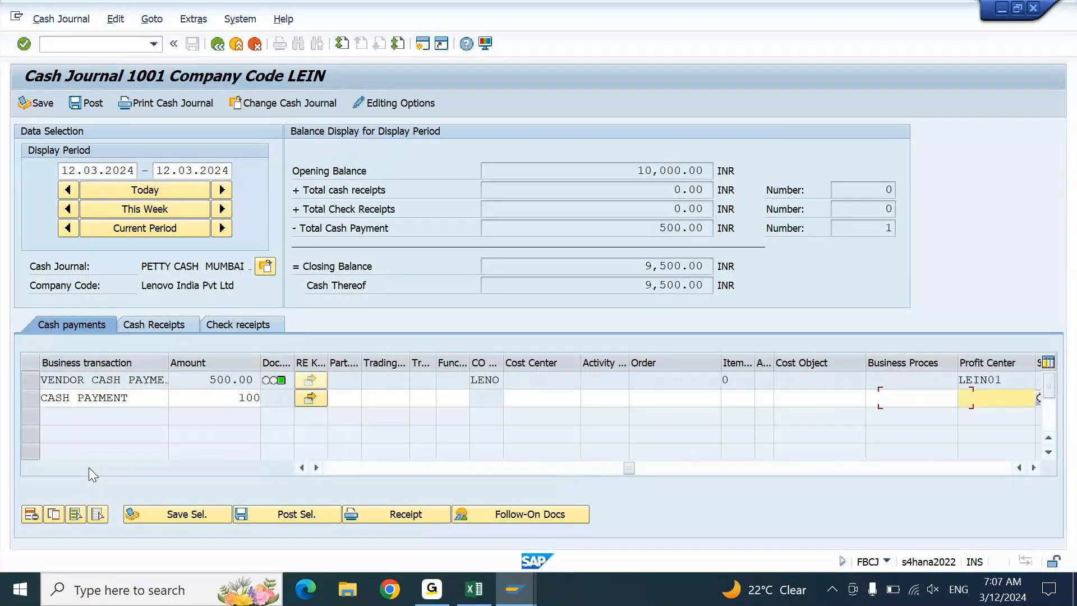
type("lein01")
key("Return")
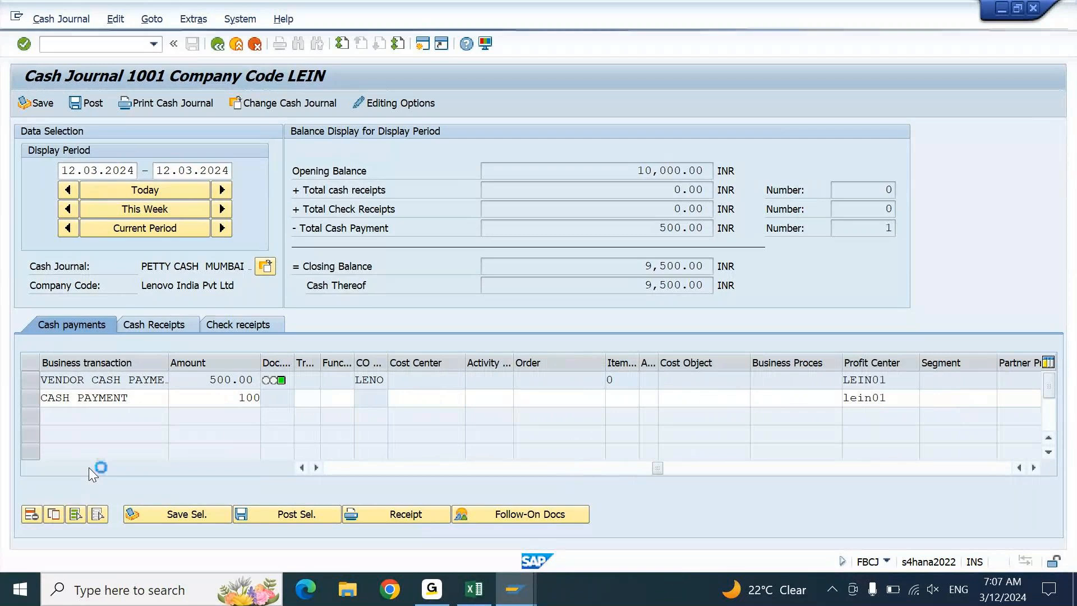
Step: Select the 100 INR cash payment line for rent and post it in the cash journal
left_click(26, 403)
left_click(26, 404)
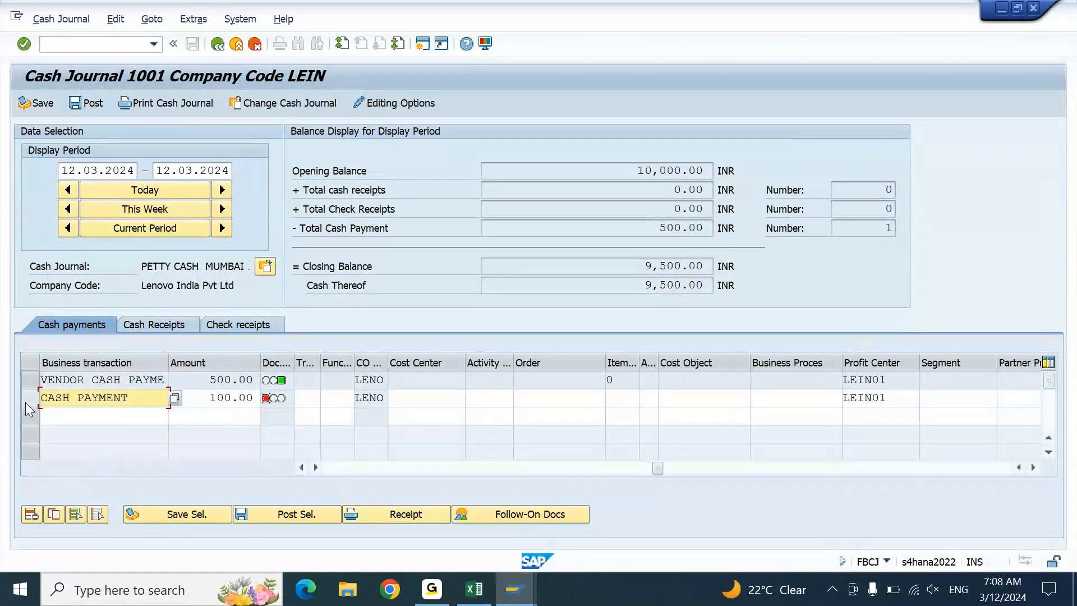
left_click(29, 403)
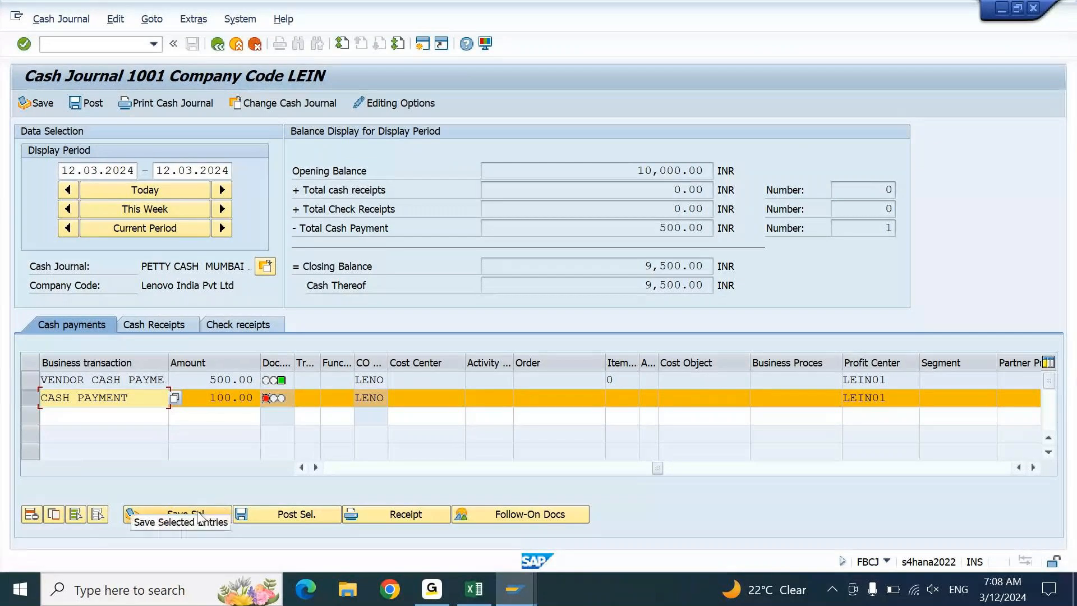
left_click(280, 514)
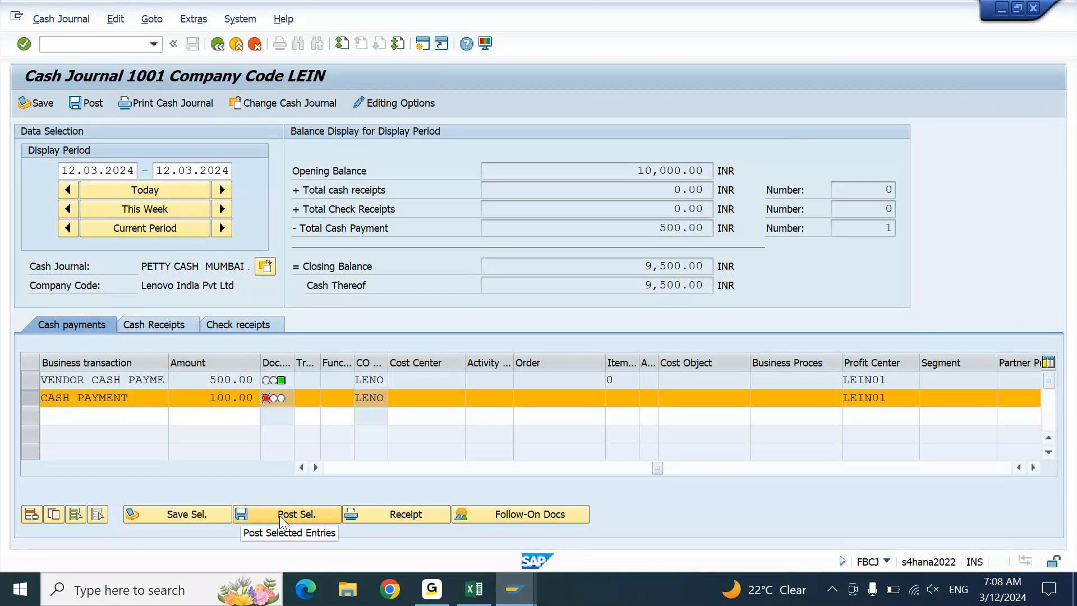
left_click(279, 515)
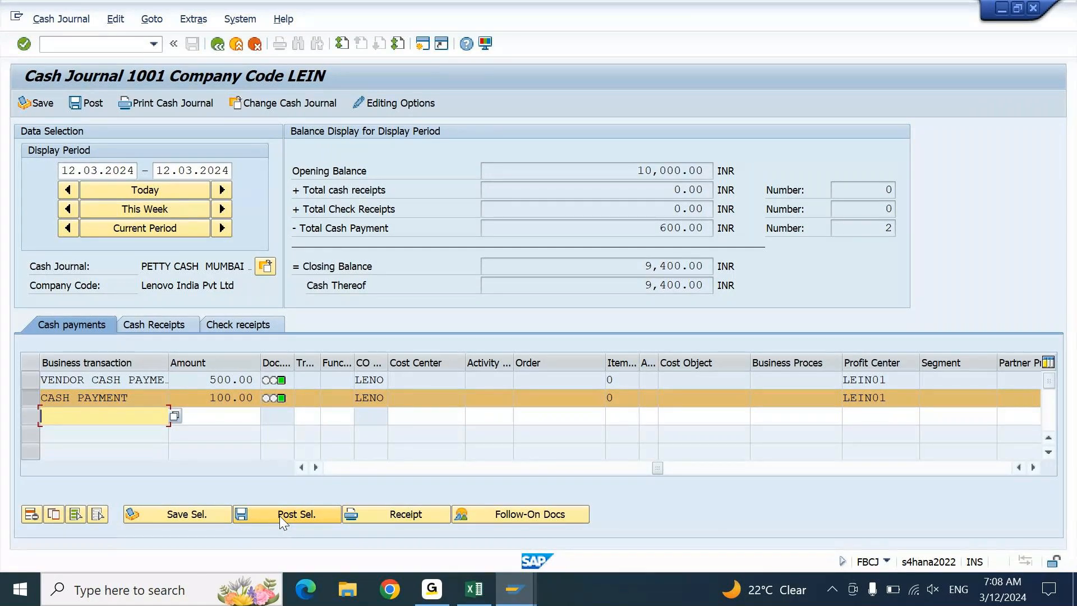
Step: Rerun the Petty Cash G/L balance display to compare it with the cash journal's closing balance, and check the vendor line items
left_click_drag(647, 267, 707, 263)
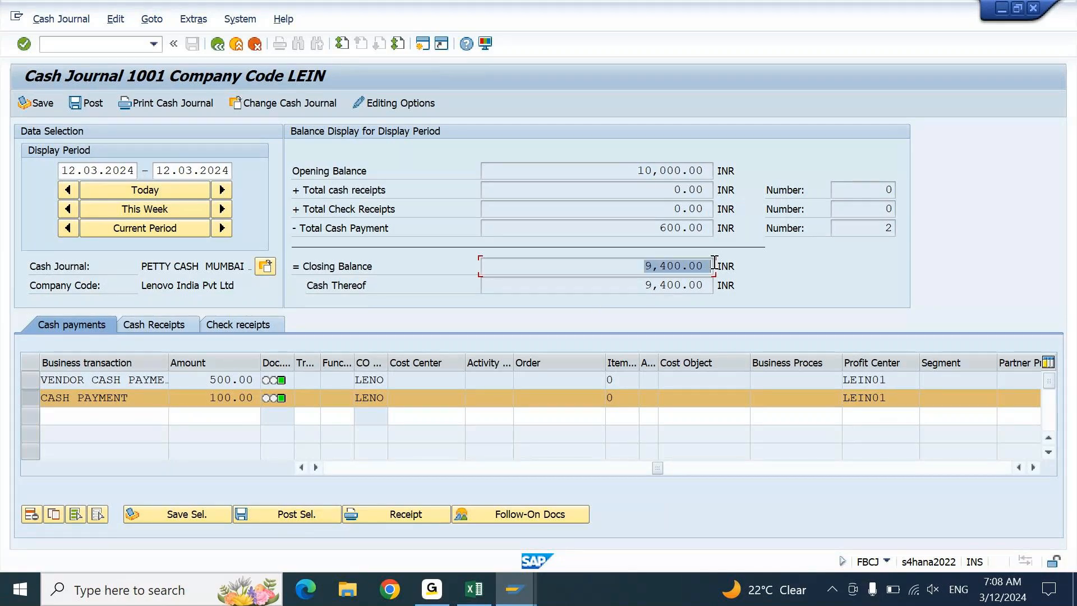
mouse_move(515, 589)
left_click(512, 510)
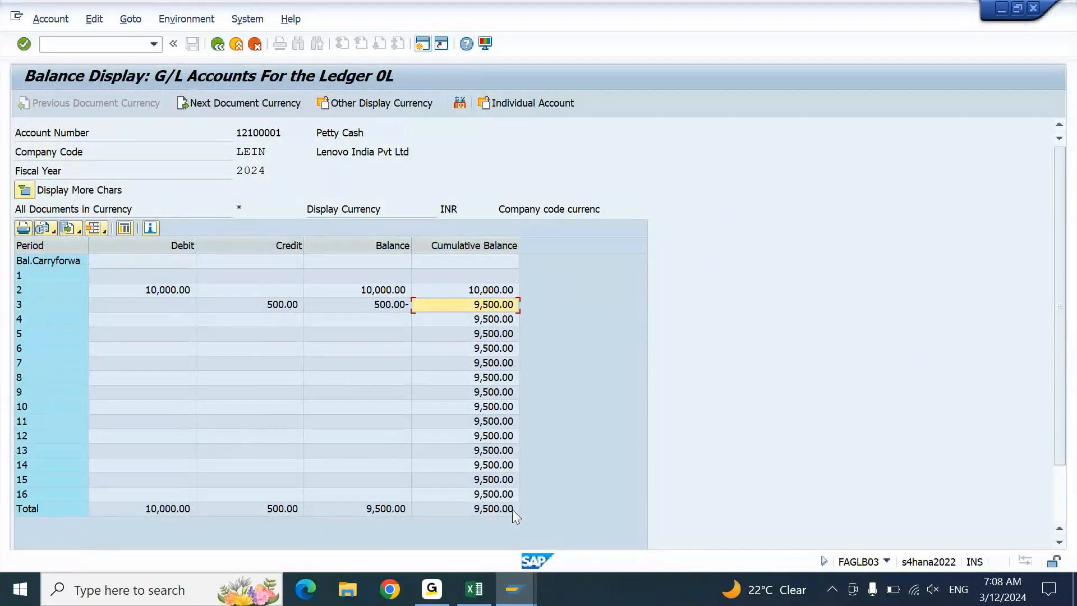
key("F3")
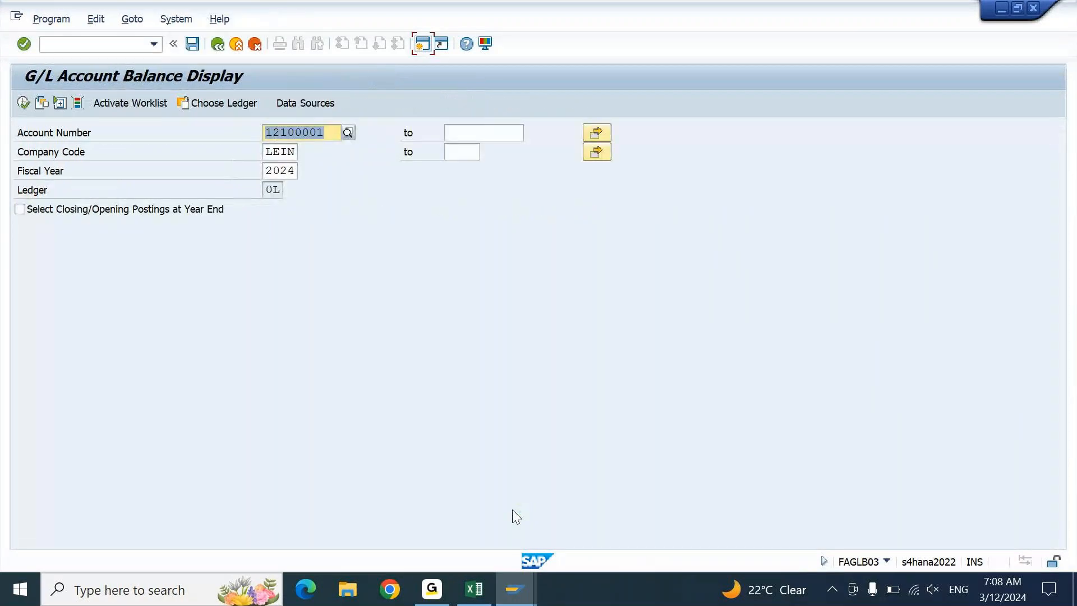
key("F8")
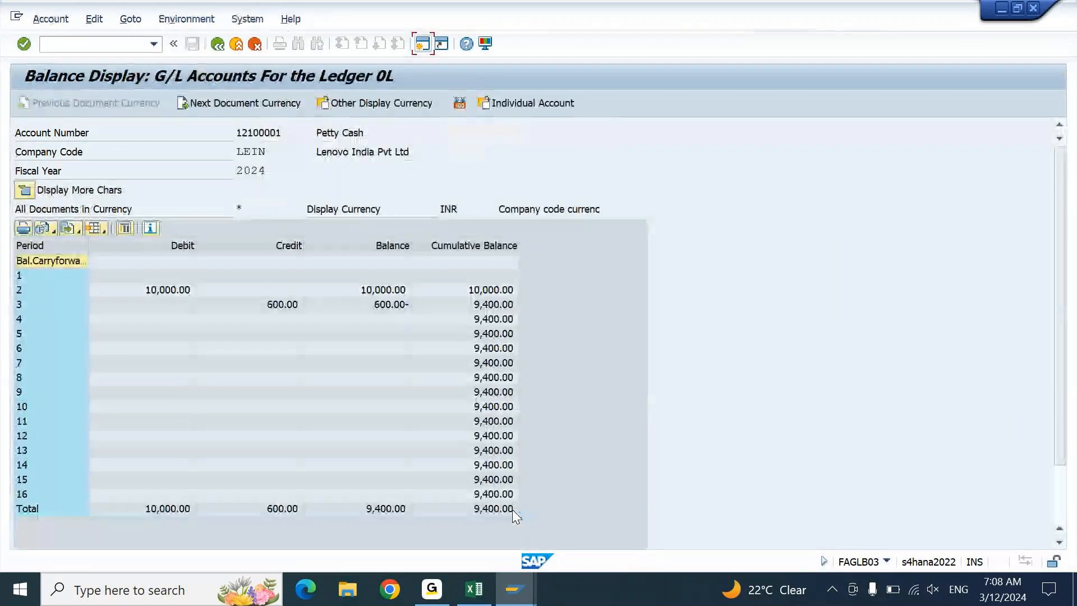
left_click(494, 467)
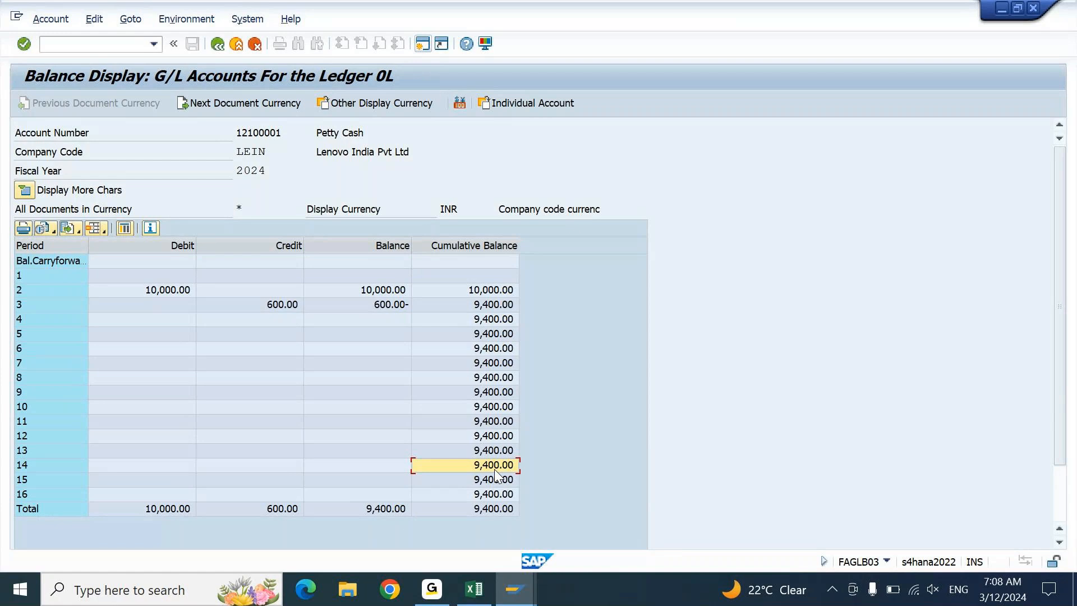
mouse_move(515, 589)
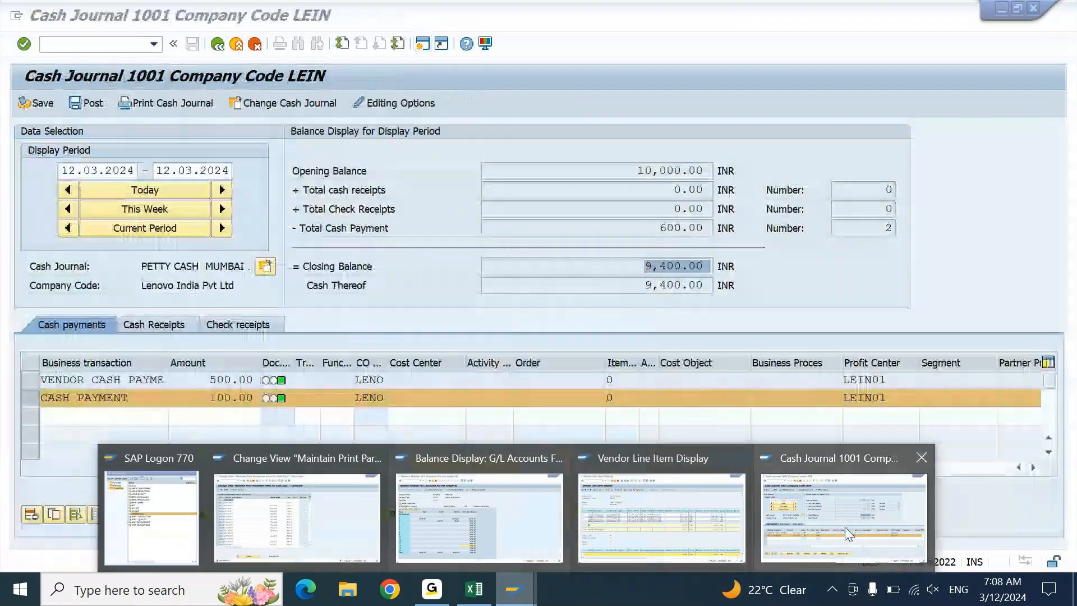
left_click(645, 509)
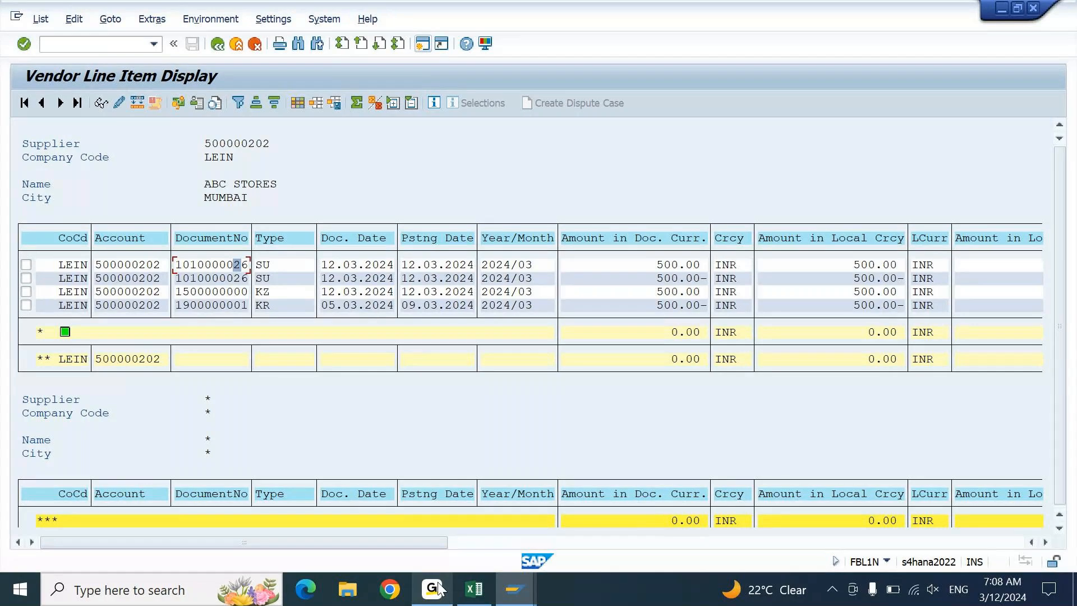
Step: Switch to the Excel class notes and enter in A2711 "Cash Payment to Vendor is always treated as On Account / Open Account / Unapplied Payment."
left_click(474, 589)
key("Left")
key("Left")
key("Down")
type("c")
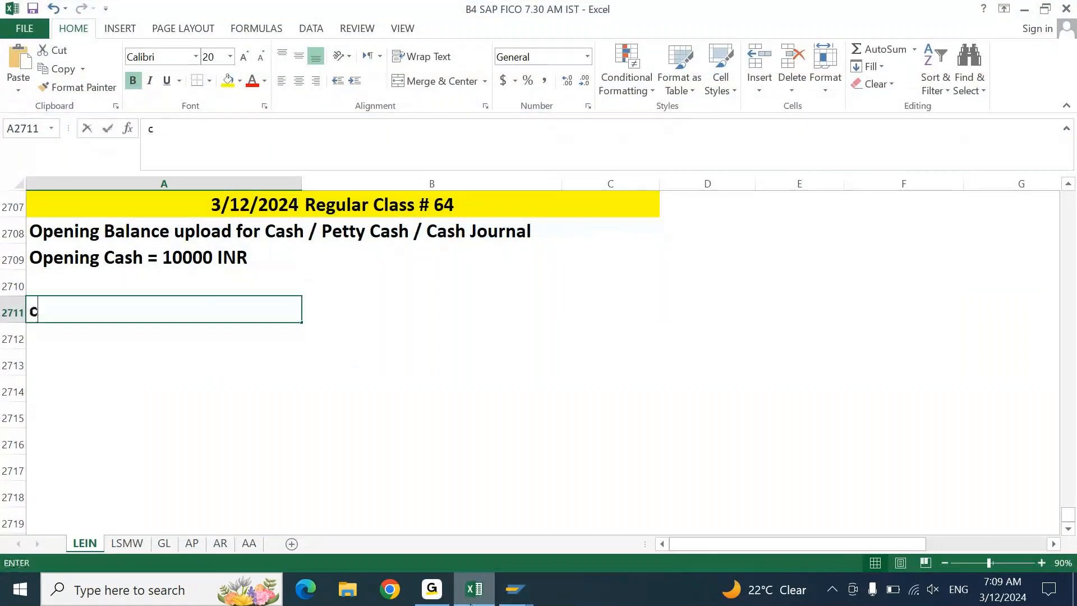
type("ash Paumen")
key("BackSpace")
key("BackSpace")
key("BackSpace")
key("BackSpace")
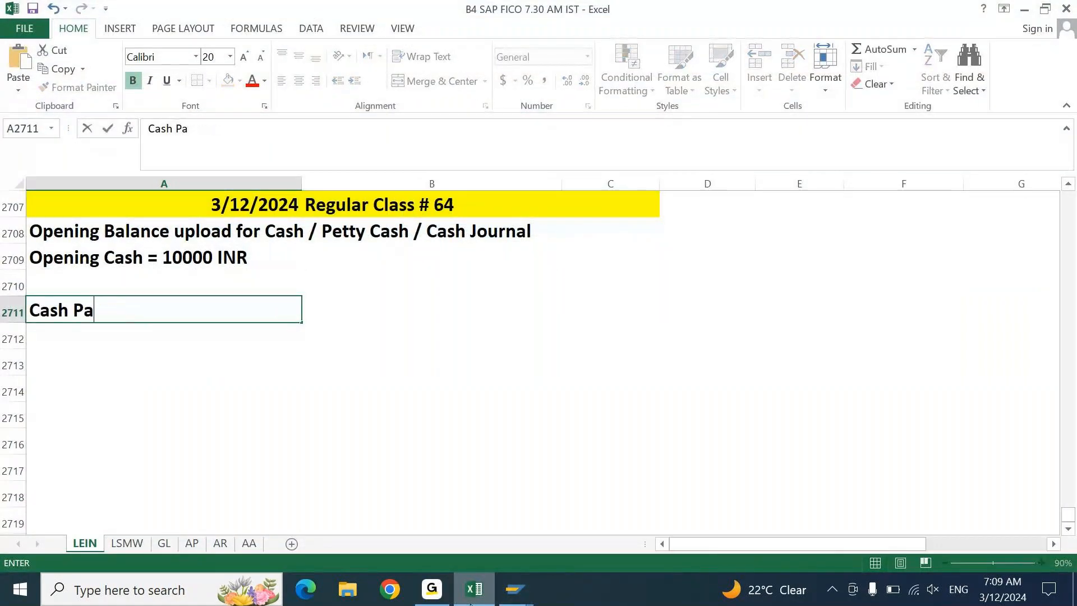
type("yment")
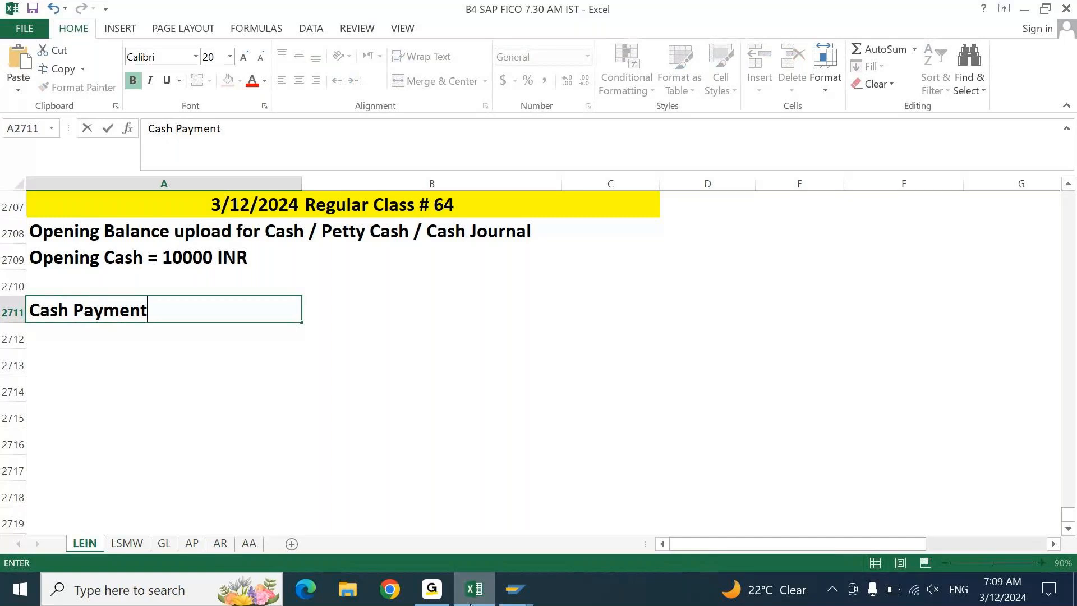
type(" yo")
key("BackSpace")
key("BackSpace")
type("to Vendor is always ")
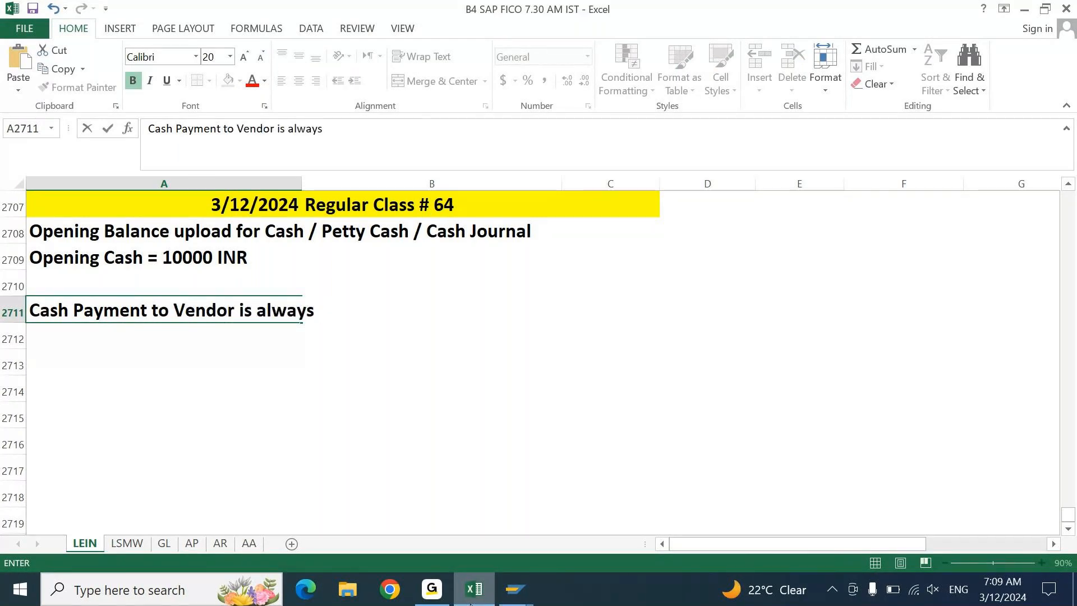
type("treated as Op")
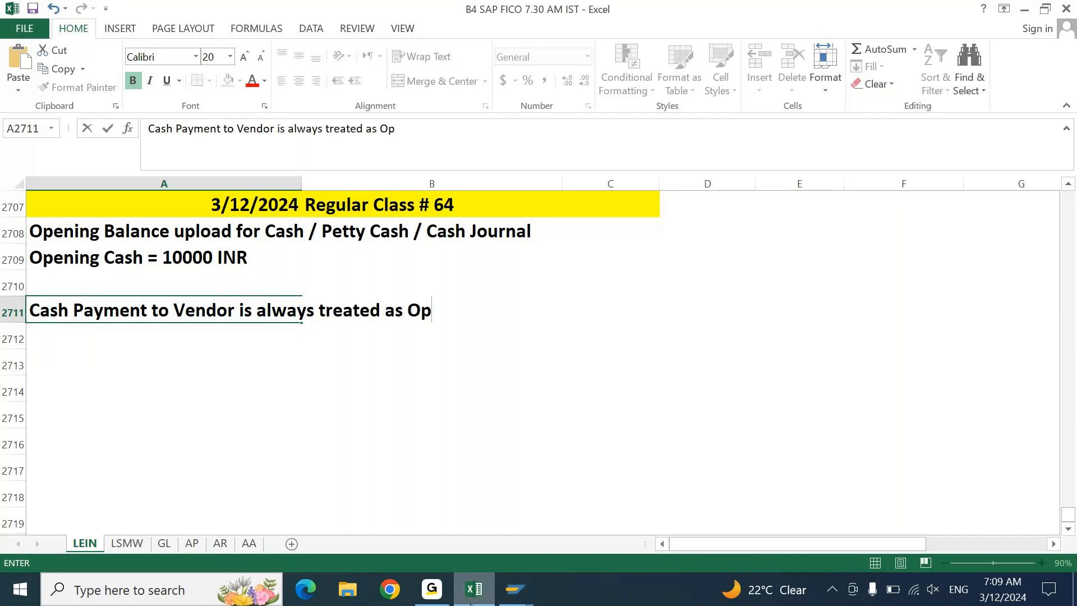
key("BackSpace")
type("n Account /")
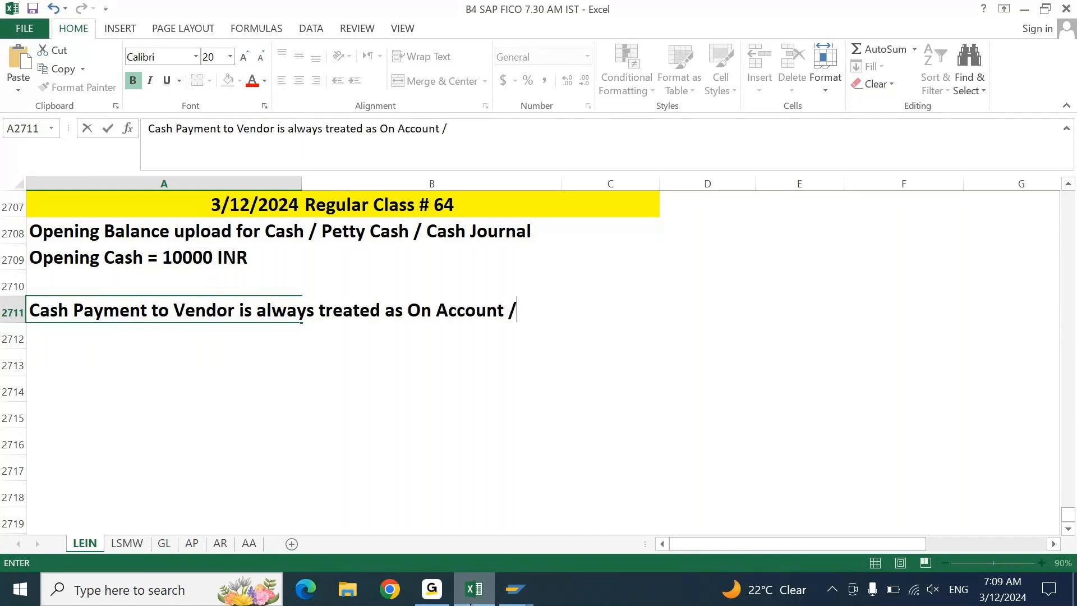
type(" OPen A")
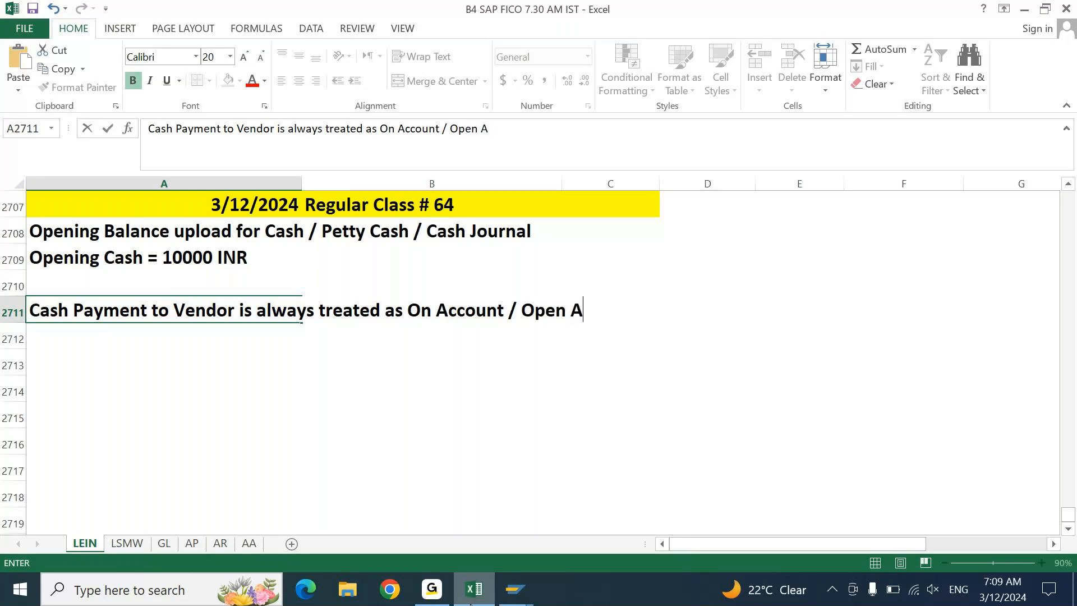
type("ccount / ")
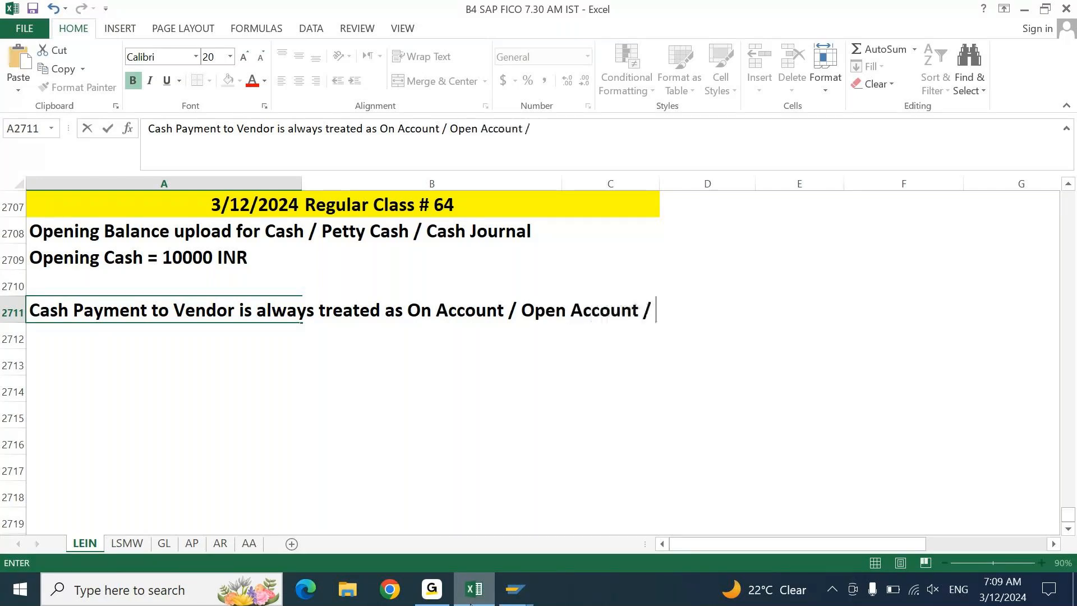
type("Unap")
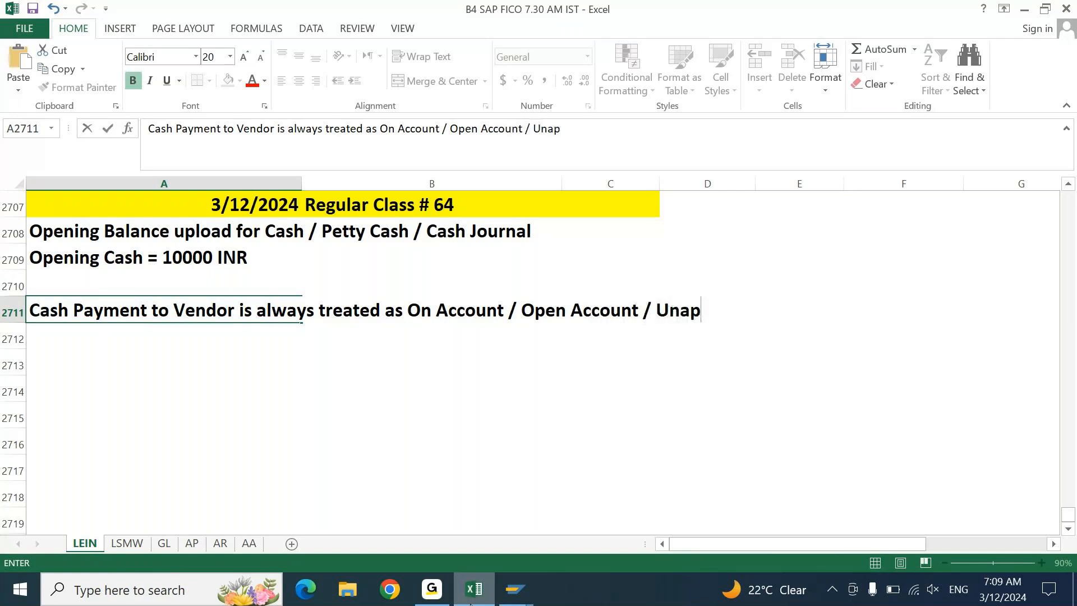
type("plied Pa")
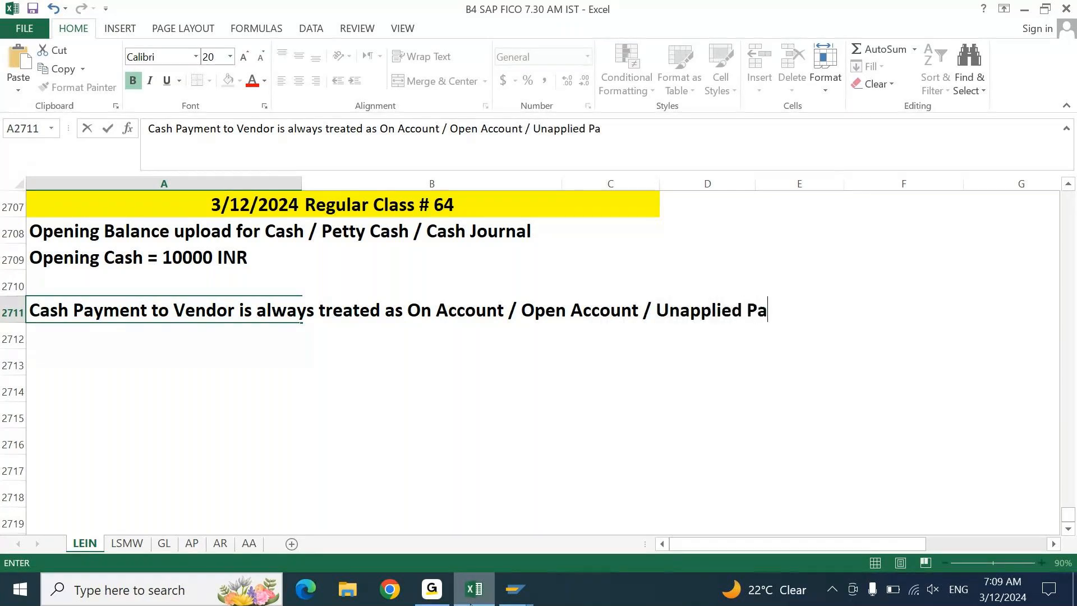
type("yment.")
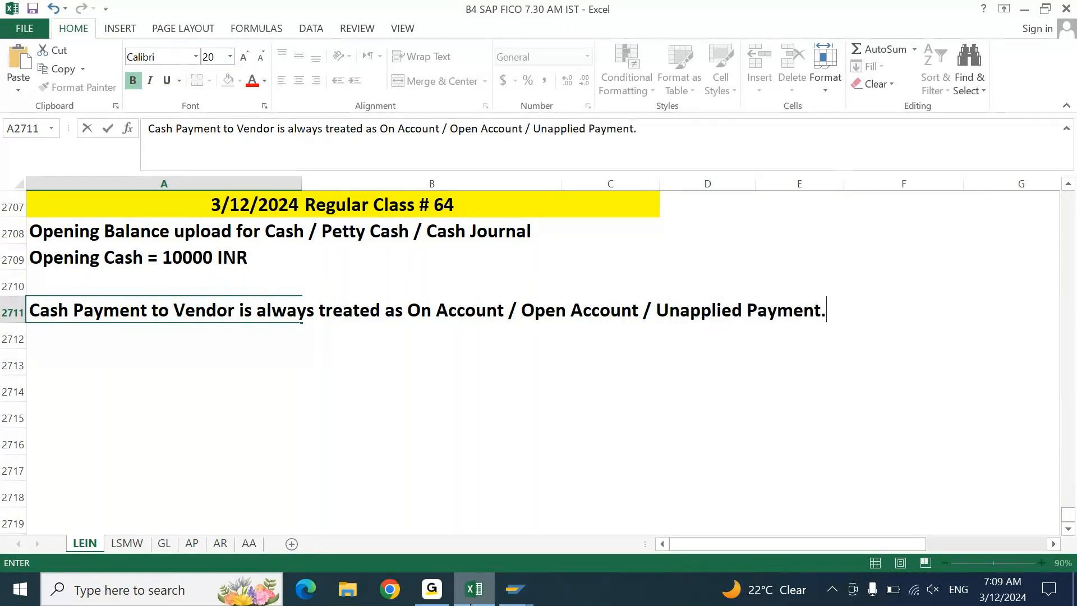
key("Return")
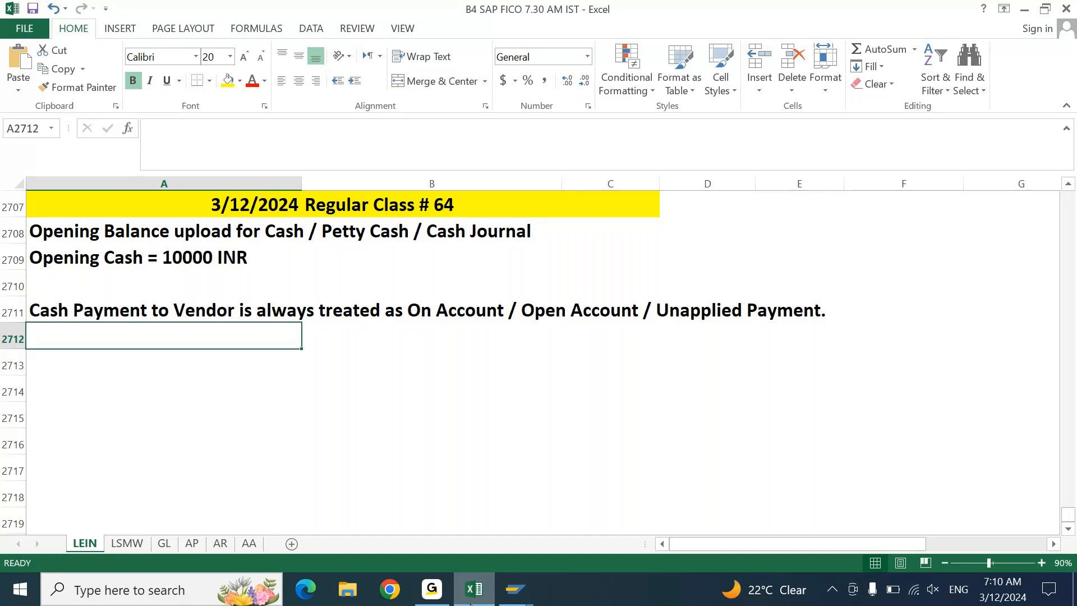
Step: Enter the heading "Bank Payments:" in cell A2713 and "House Banks" in cell A2714 of the notes
key("Up")
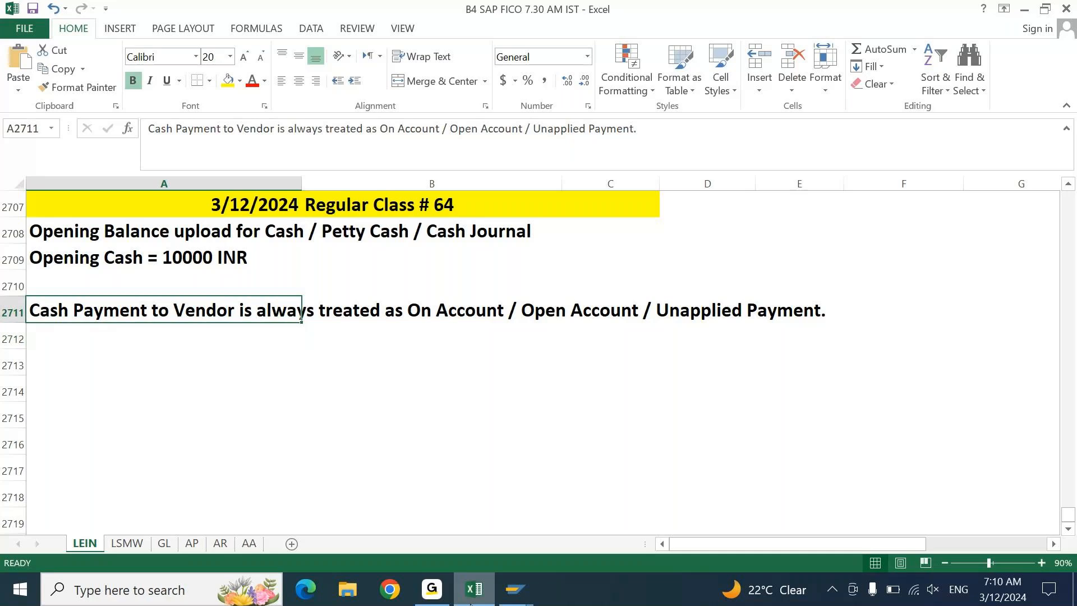
key("Down")
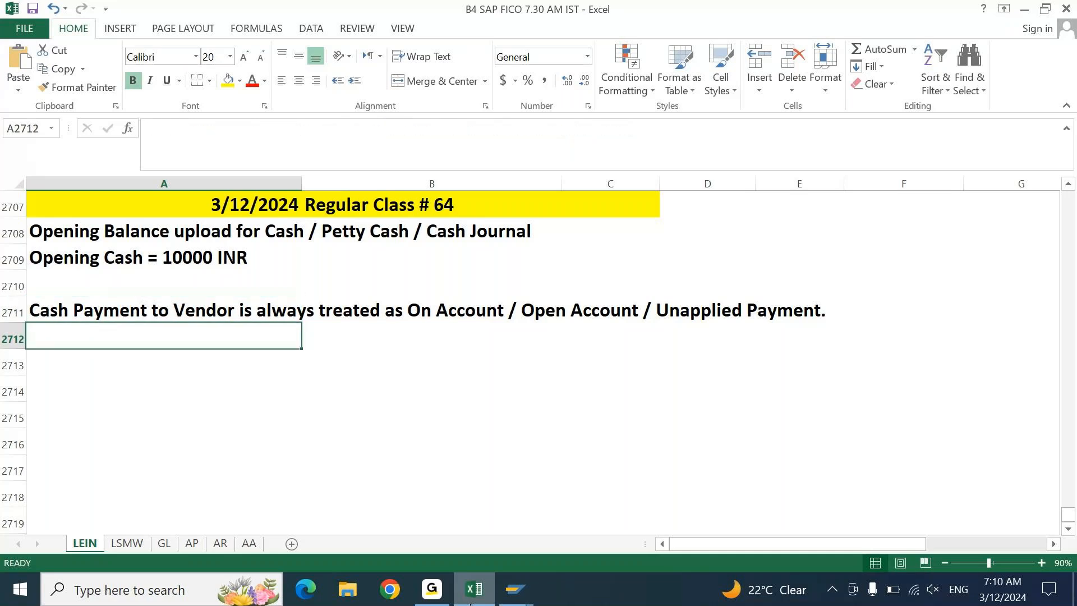
key("Down")
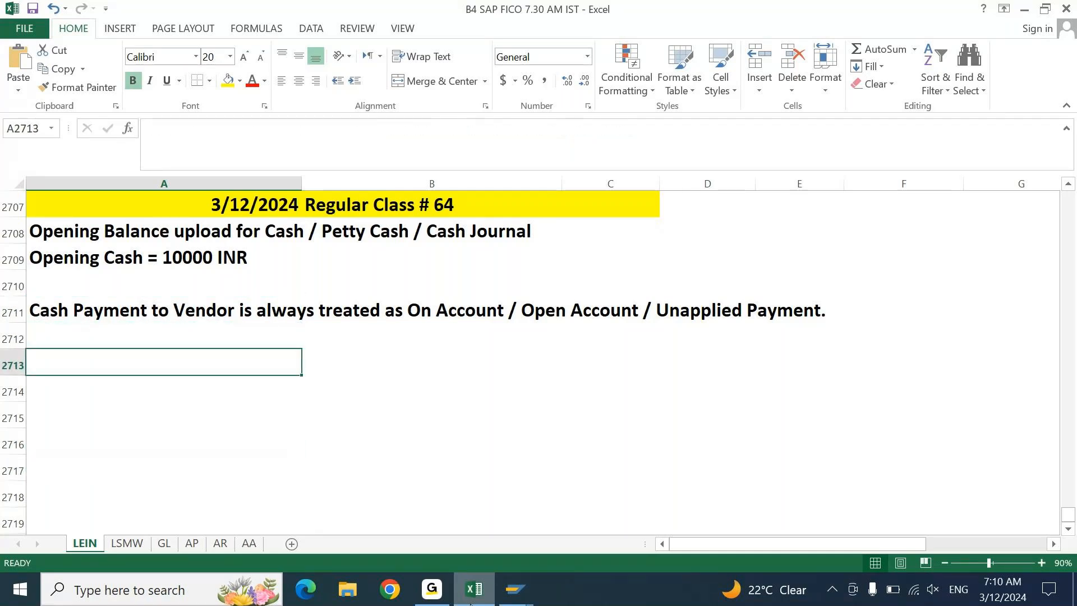
type("Bank Payments:")
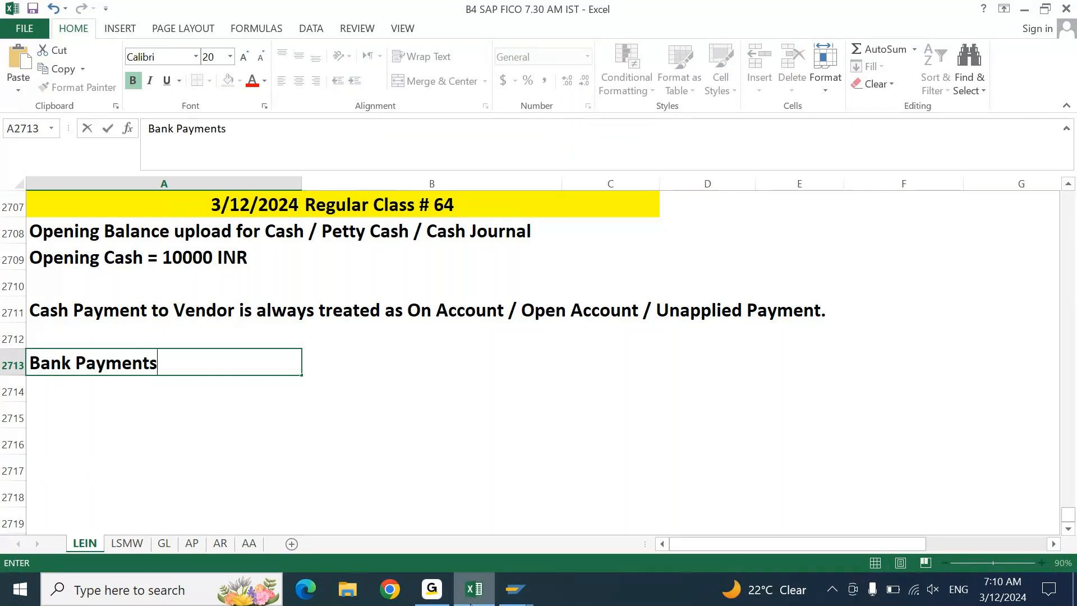
key("Return")
type("HO")
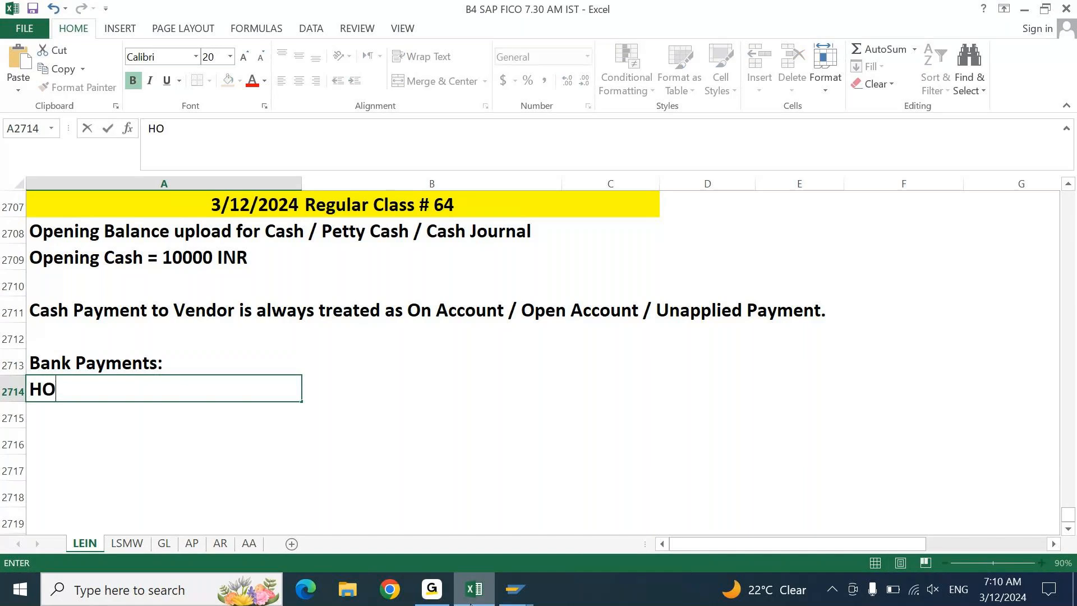
type("use Banks")
key("Up")
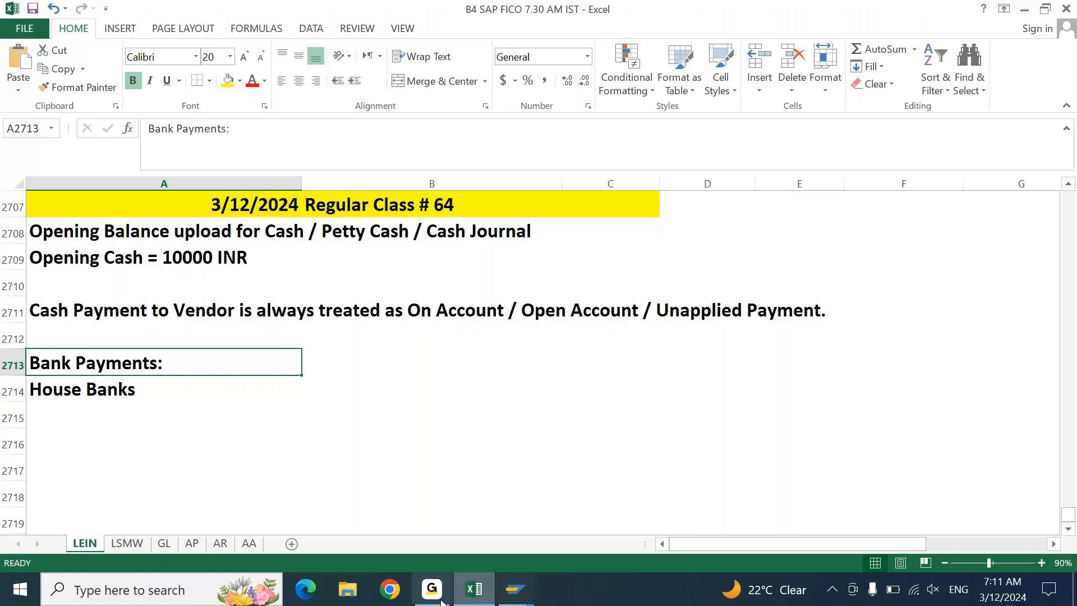
left_click(420, 590)
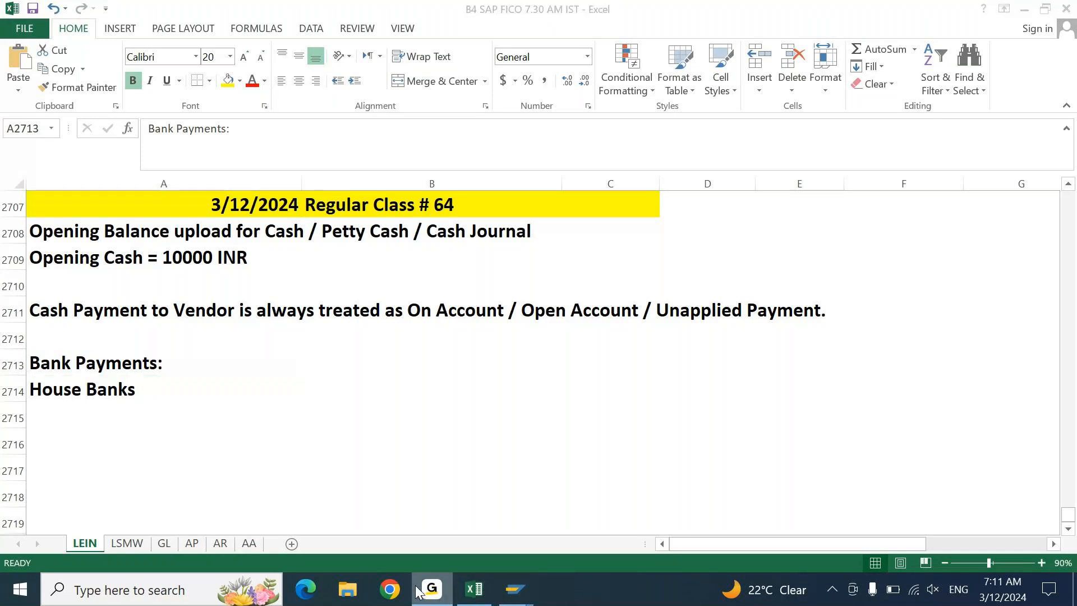